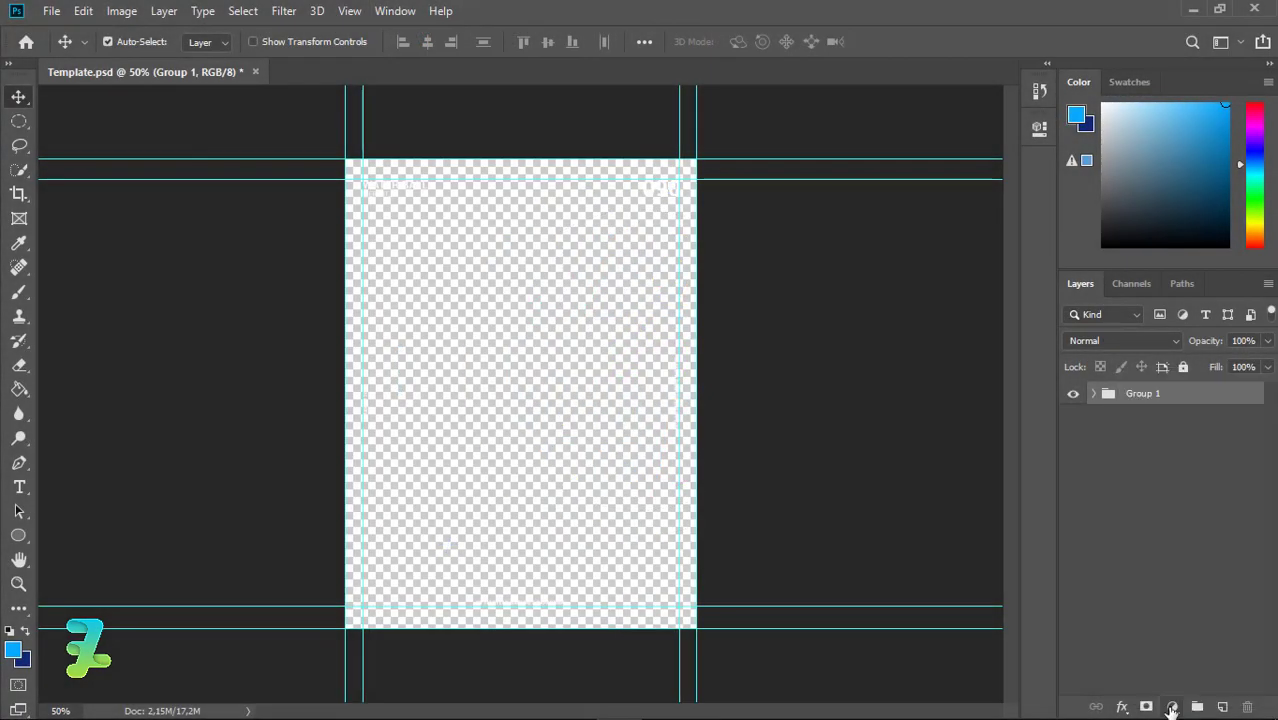
Add a near-white #fafafa solid colour fill layer and move it below Group 1
{"action": "left_click", "coordinate": [1172, 708]}
{"action": "left_click", "coordinate": [1164, 374]}
{"action": "left_click", "coordinate": [677, 188]}
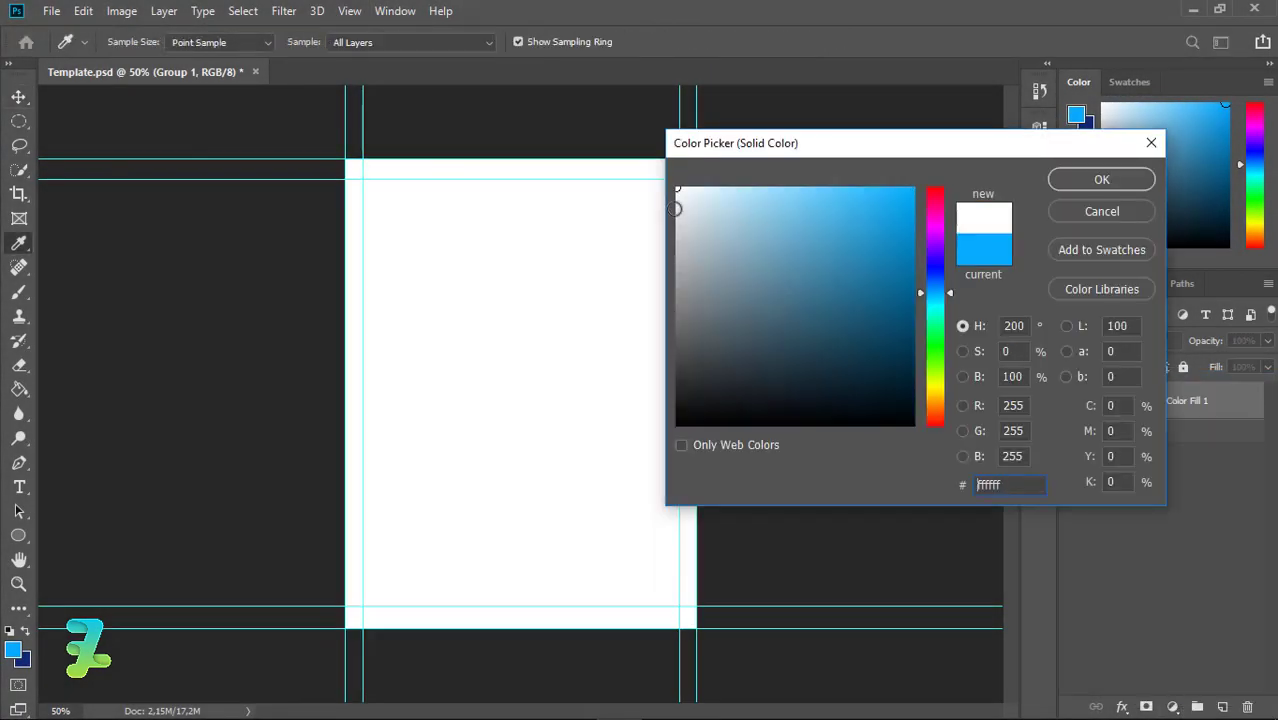
{"action": "left_click_drag", "start_coordinate": [677, 217], "coordinate": [677, 192]}
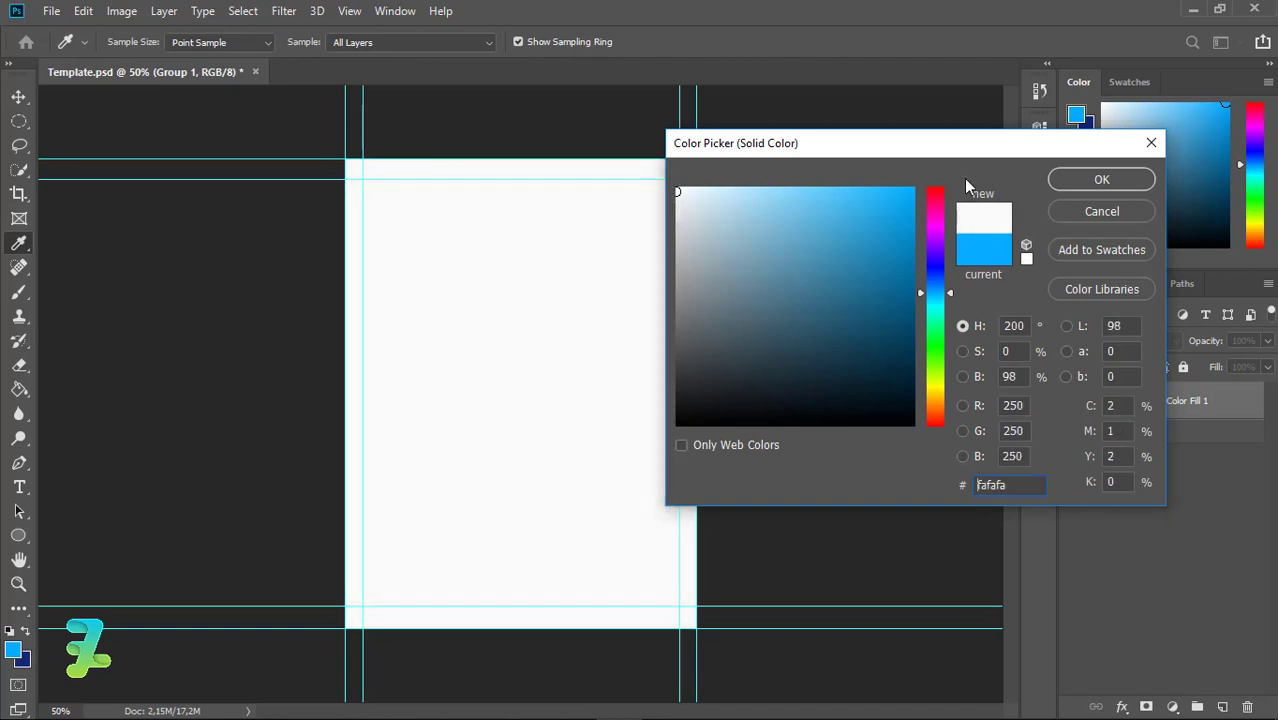
{"action": "left_click", "coordinate": [1101, 179]}
{"action": "key", "text": "v"}
{"action": "left_click_drag", "start_coordinate": [1141, 385], "coordinate": [1115, 448]}
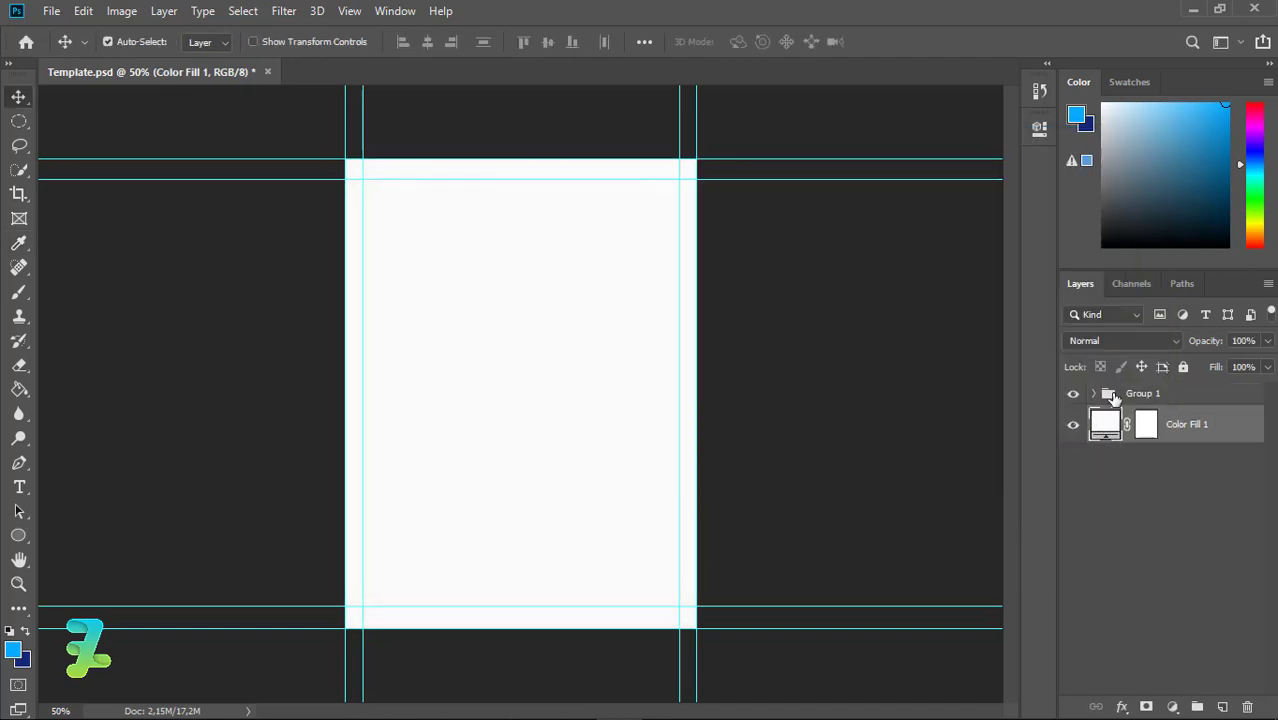
Add a dark navy solid colour fill clipped to the template text group
{"action": "left_click", "coordinate": [1172, 708]}
{"action": "left_click", "coordinate": [1164, 378]}
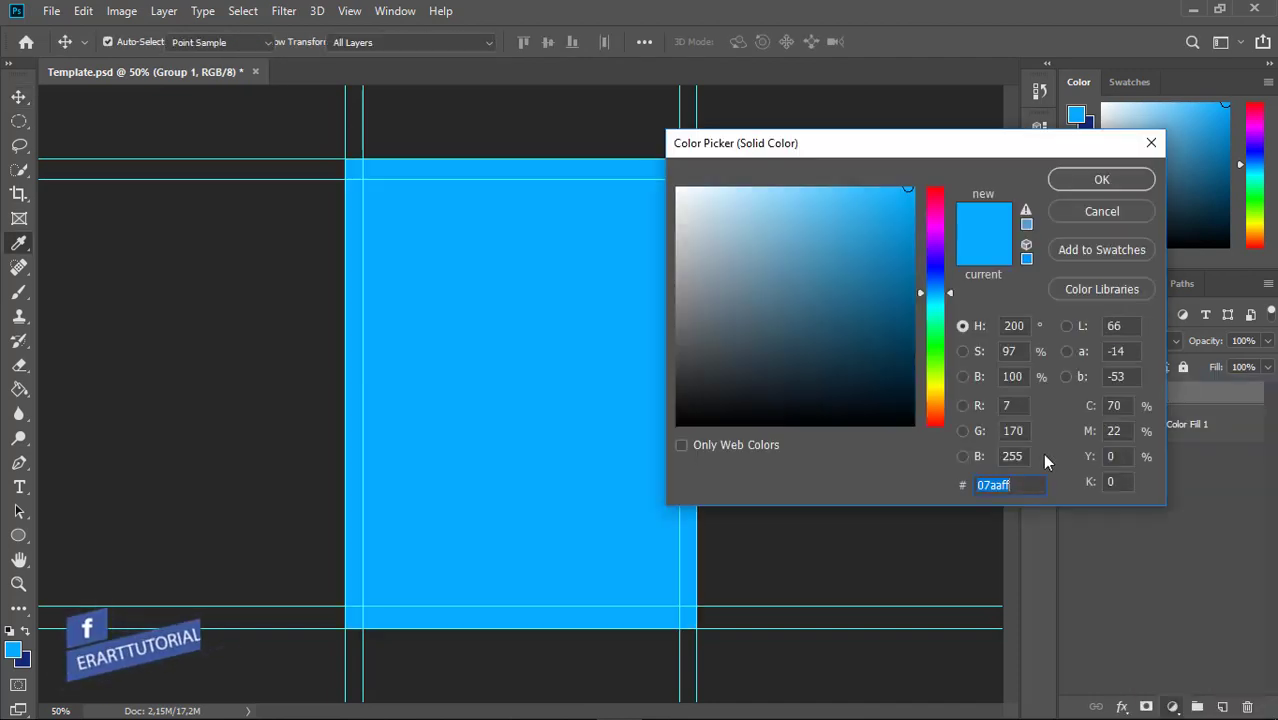
{"action": "left_click", "coordinate": [870, 366]}
{"action": "left_click", "coordinate": [1101, 179]}
{"action": "right_click", "coordinate": [1190, 403]}
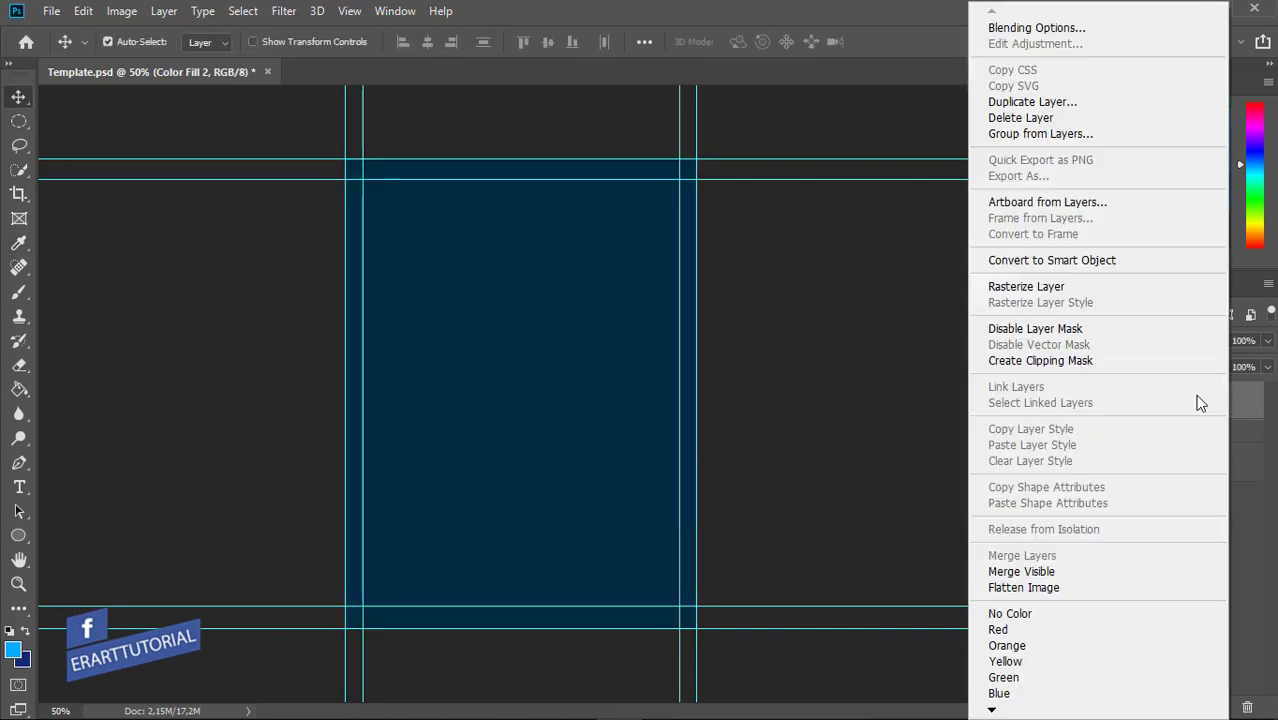
{"action": "left_click", "coordinate": [1123, 361]}
{"action": "left_click", "coordinate": [1108, 461]}
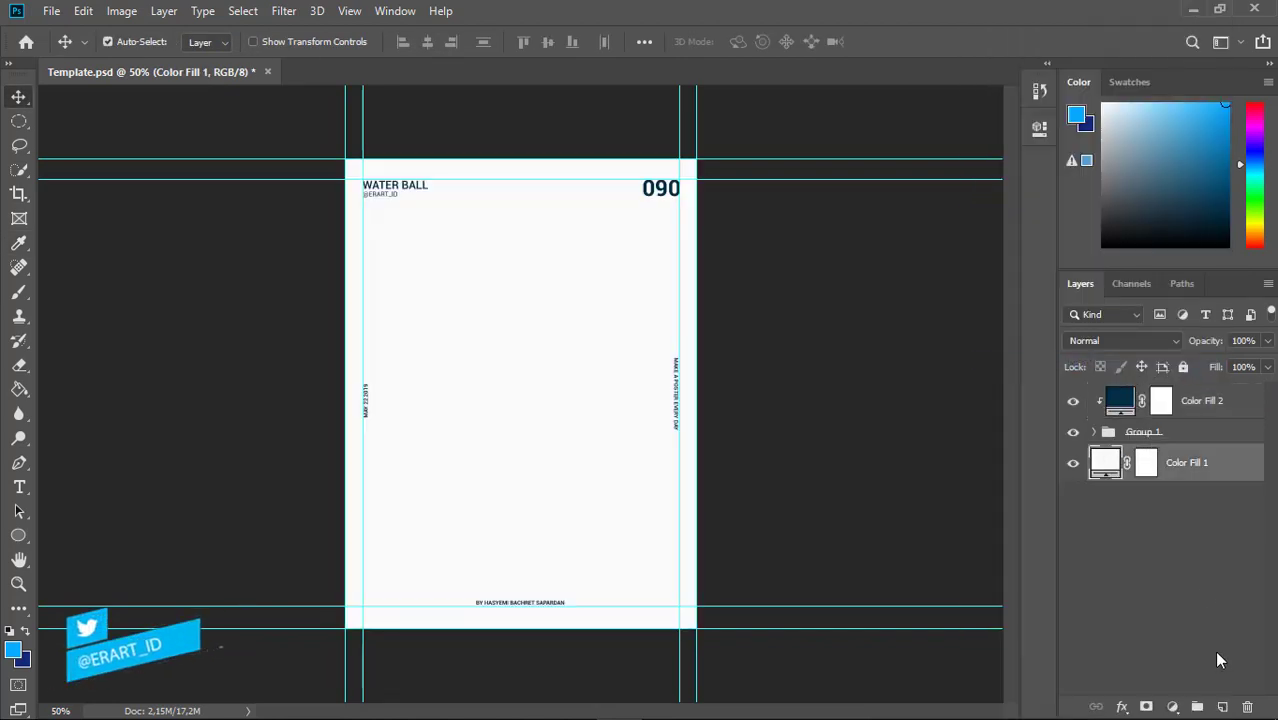
On a new layer, draw a 366 px circle filled with navy
{"action": "left_click", "coordinate": [1220, 706]}
{"action": "left_click", "coordinate": [17, 540]}
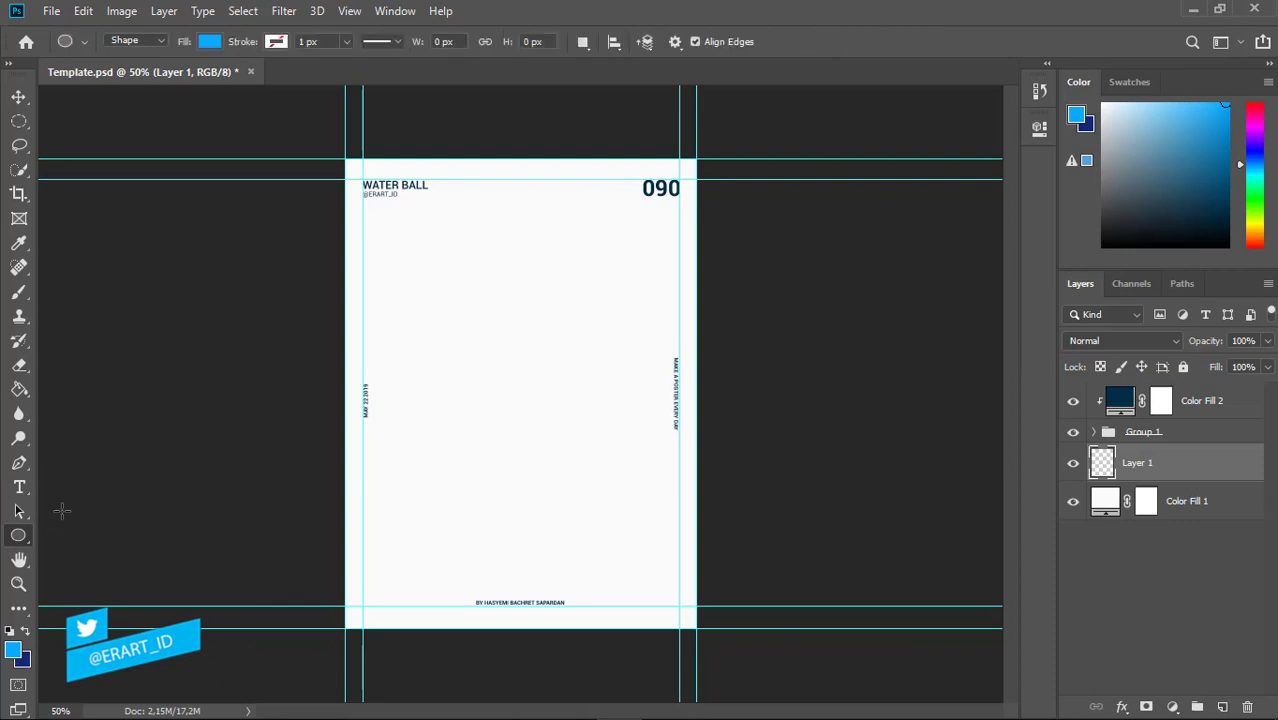
{"action": "left_click_drag", "start_coordinate": [613, 466], "coordinate": [442, 277]}
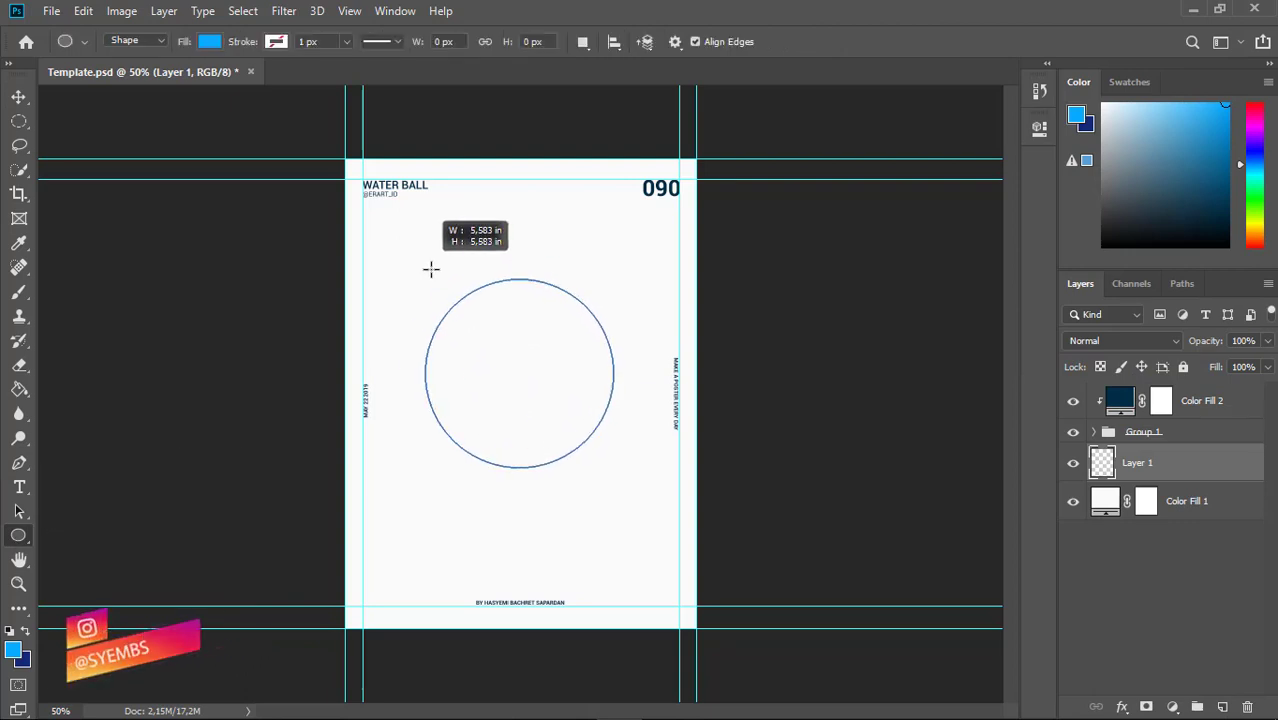
{"action": "key", "text": "v"}
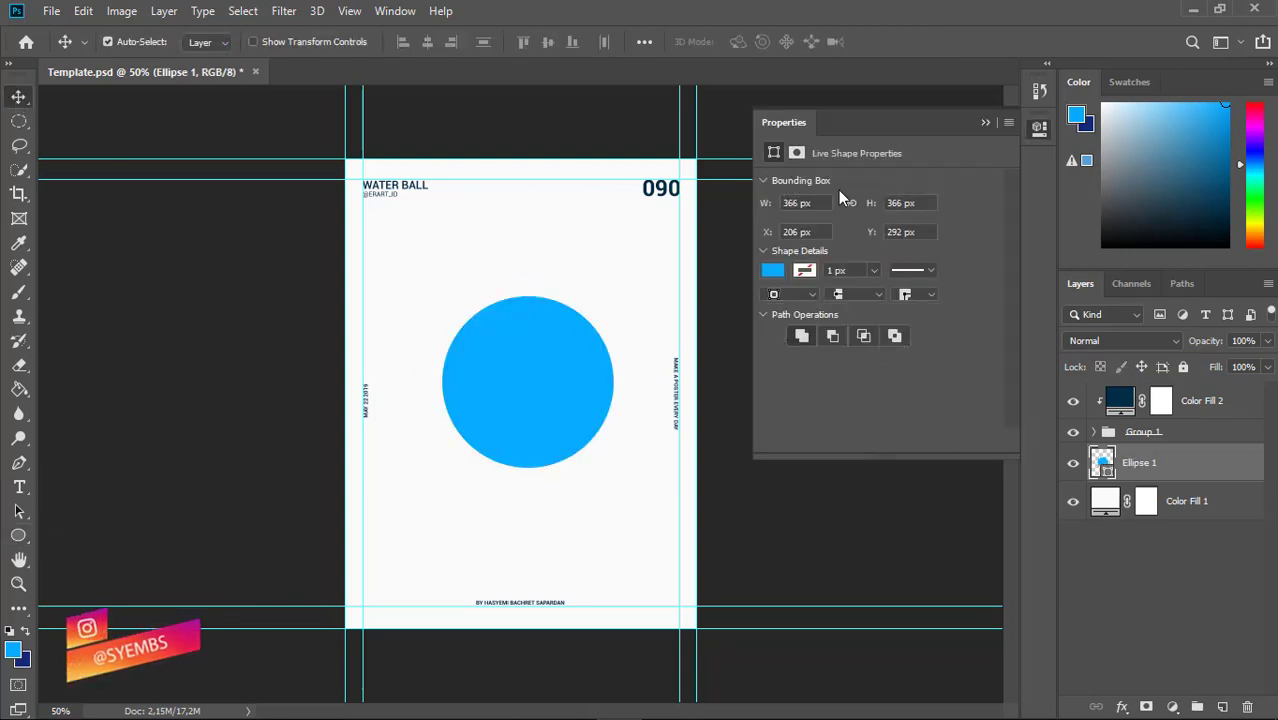
{"action": "left_click", "coordinate": [774, 271]}
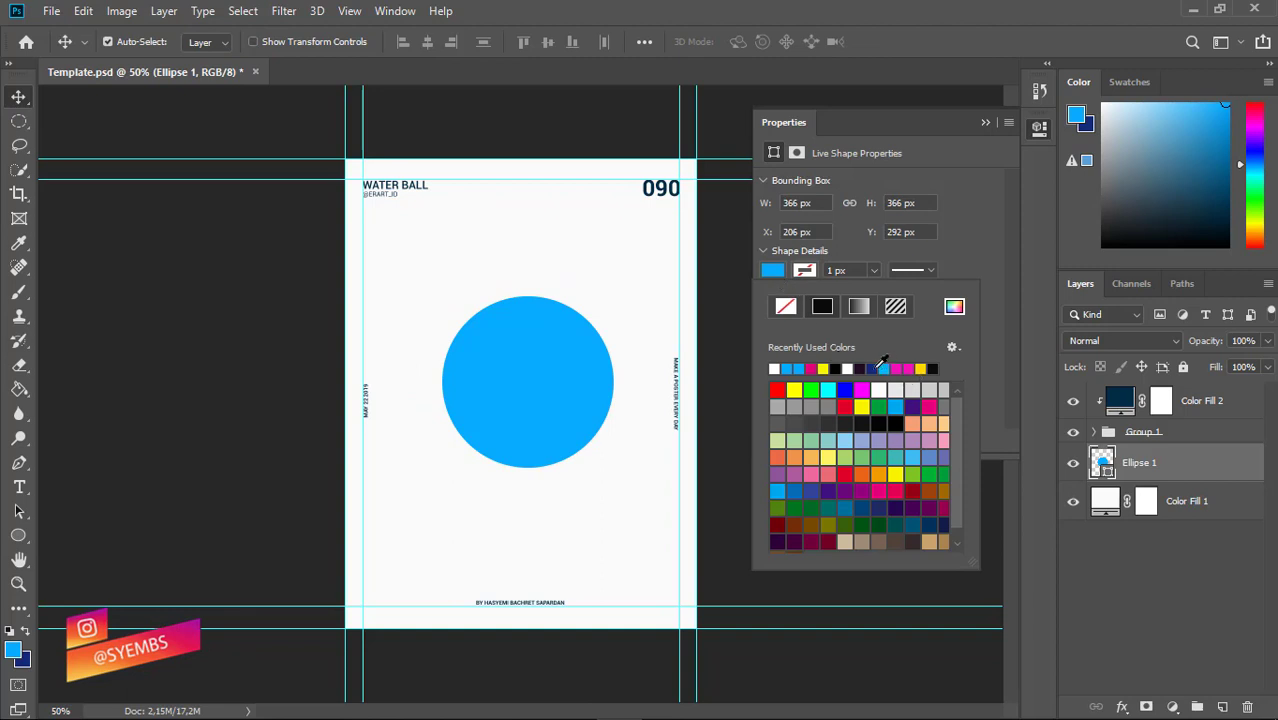
{"action": "left_click", "coordinate": [872, 368]}
{"action": "left_click", "coordinate": [197, 107]}
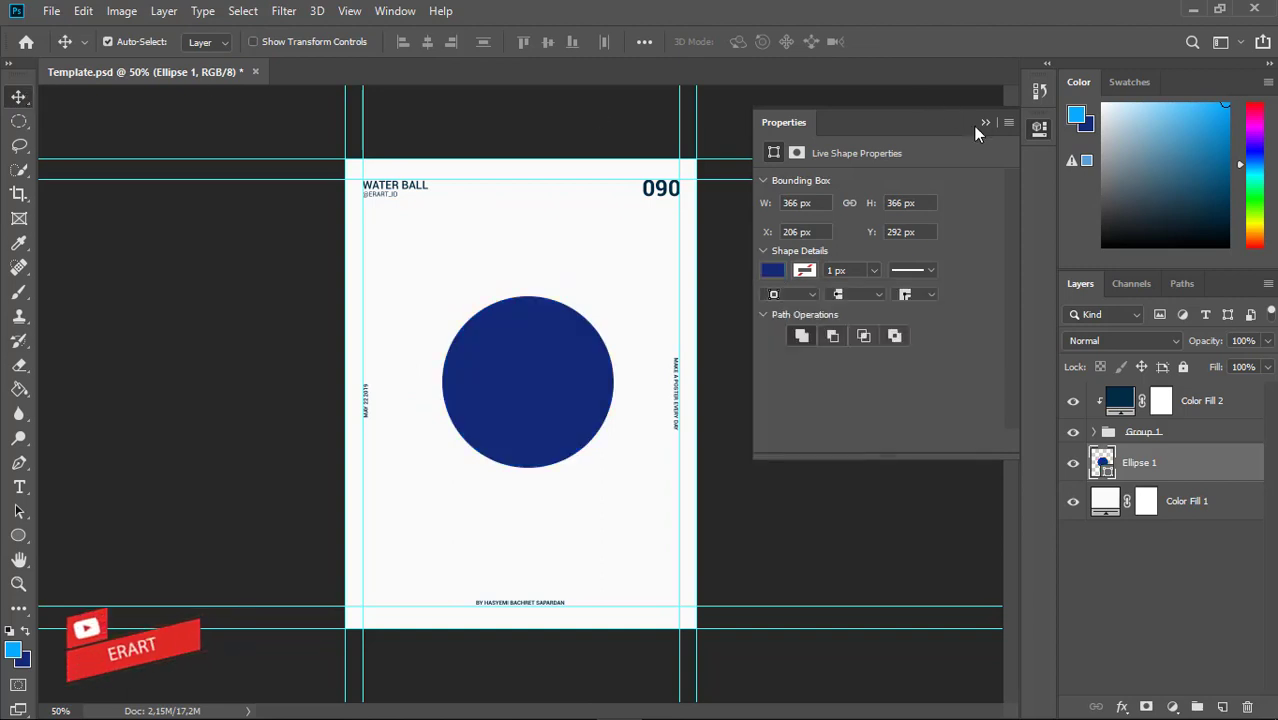
Centre the navy circle horizontally and vertically on the canvas, then zoom to 100%
{"action": "key", "text": "ctrl+a"}
{"action": "left_click", "coordinate": [427, 41]}
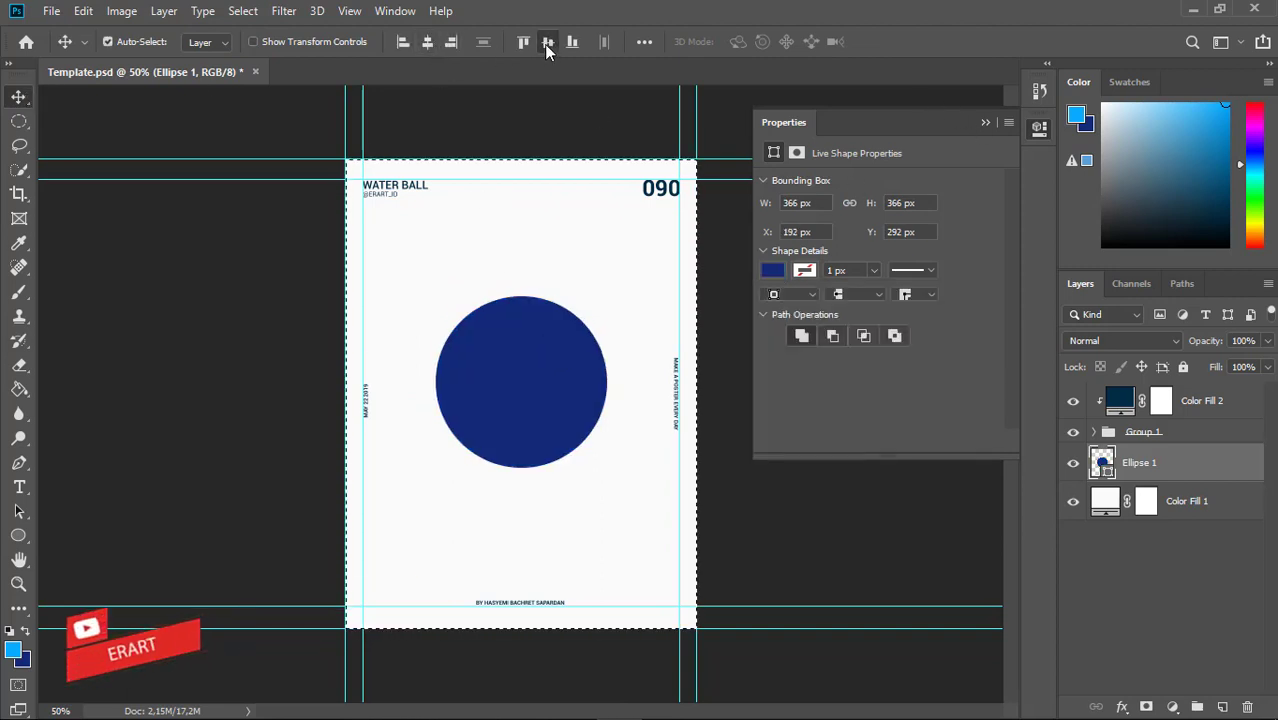
{"action": "left_click", "coordinate": [547, 41]}
{"action": "key", "text": "ctrl+d"}
{"action": "key", "text": "ctrl+plus"}
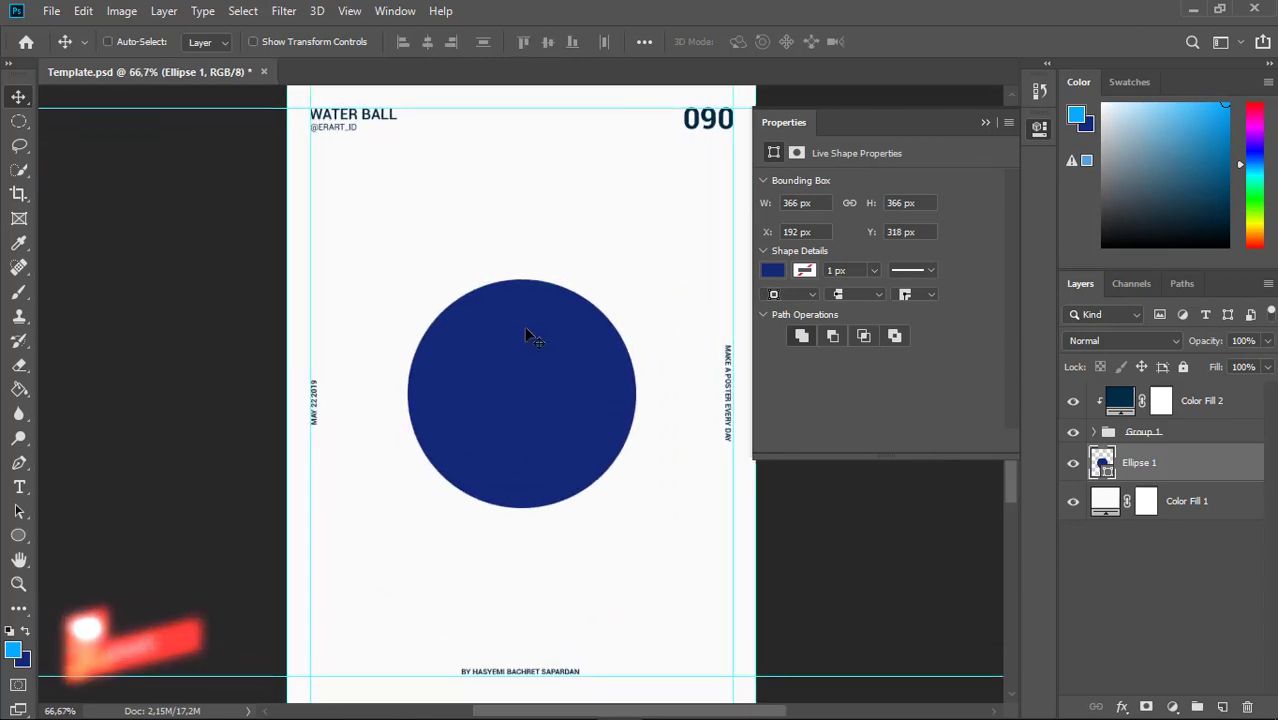
{"action": "key", "text": "ctrl+plus"}
Draw a 131 px circle inside the navy one with a blue-red-yellow gradient fill
{"action": "key", "text": "u"}
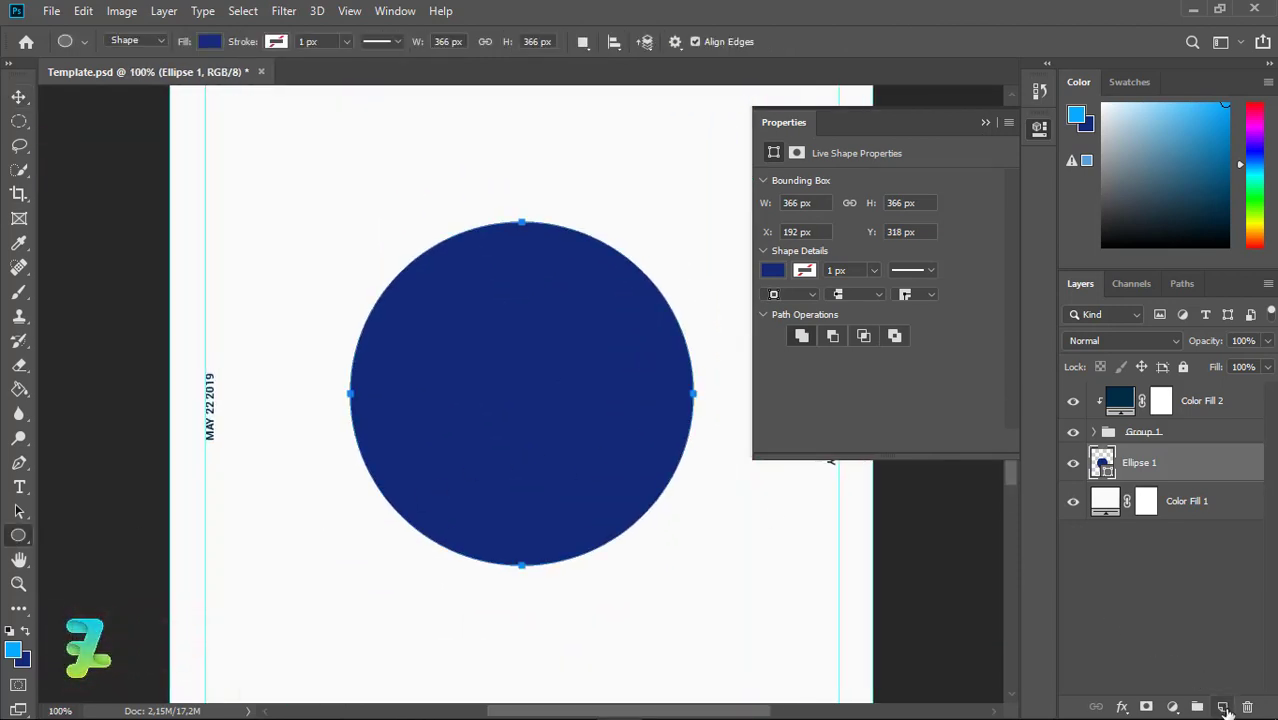
{"action": "left_click", "coordinate": [1222, 707]}
{"action": "left_click_drag", "start_coordinate": [571, 471], "coordinate": [446, 304]}
{"action": "left_click", "coordinate": [773, 270]}
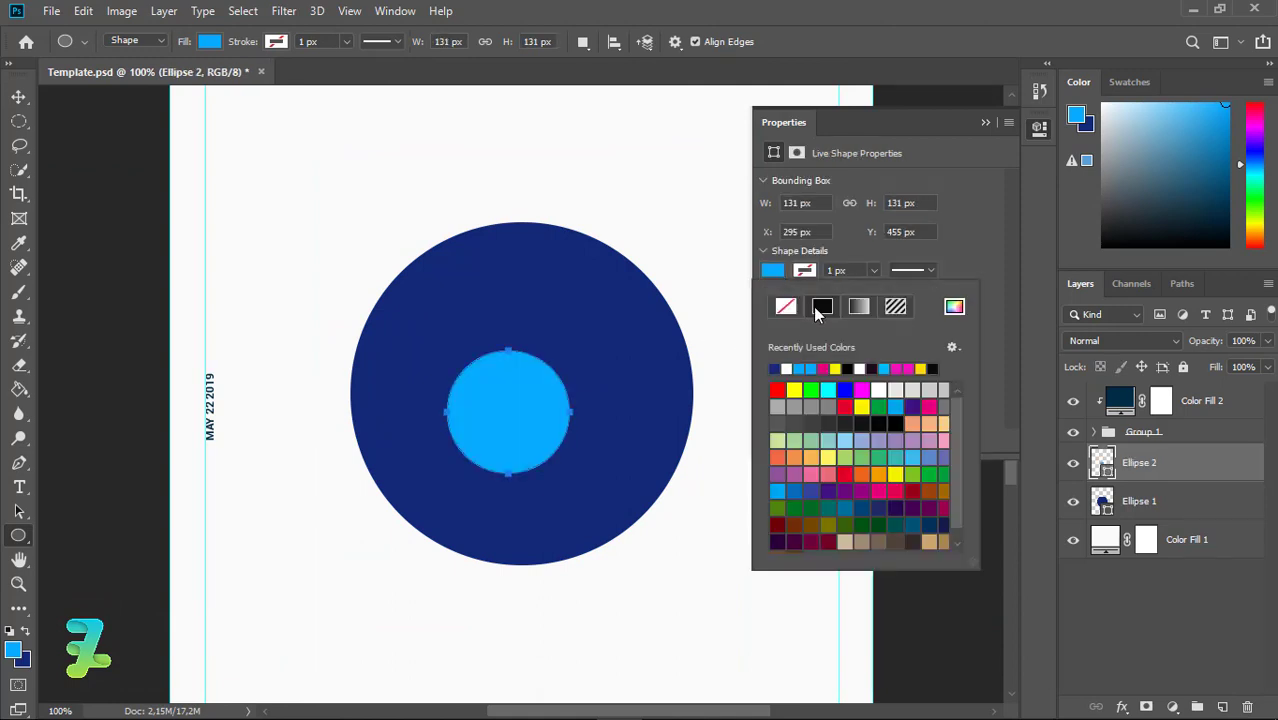
{"action": "left_click", "coordinate": [859, 306]}
{"action": "left_click", "coordinate": [933, 378]}
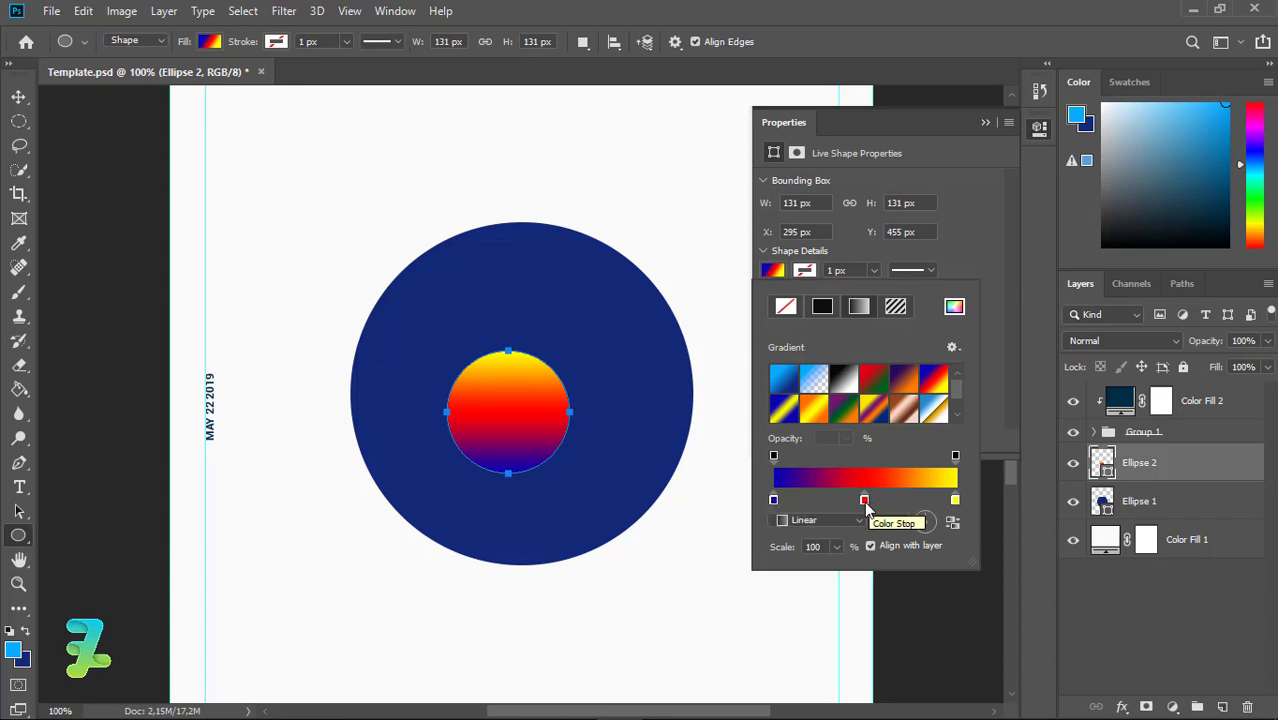
Change the gradient's middle stop to magenta
{"action": "double_click", "coordinate": [865, 503]}
{"action": "left_click", "coordinate": [935, 226]}
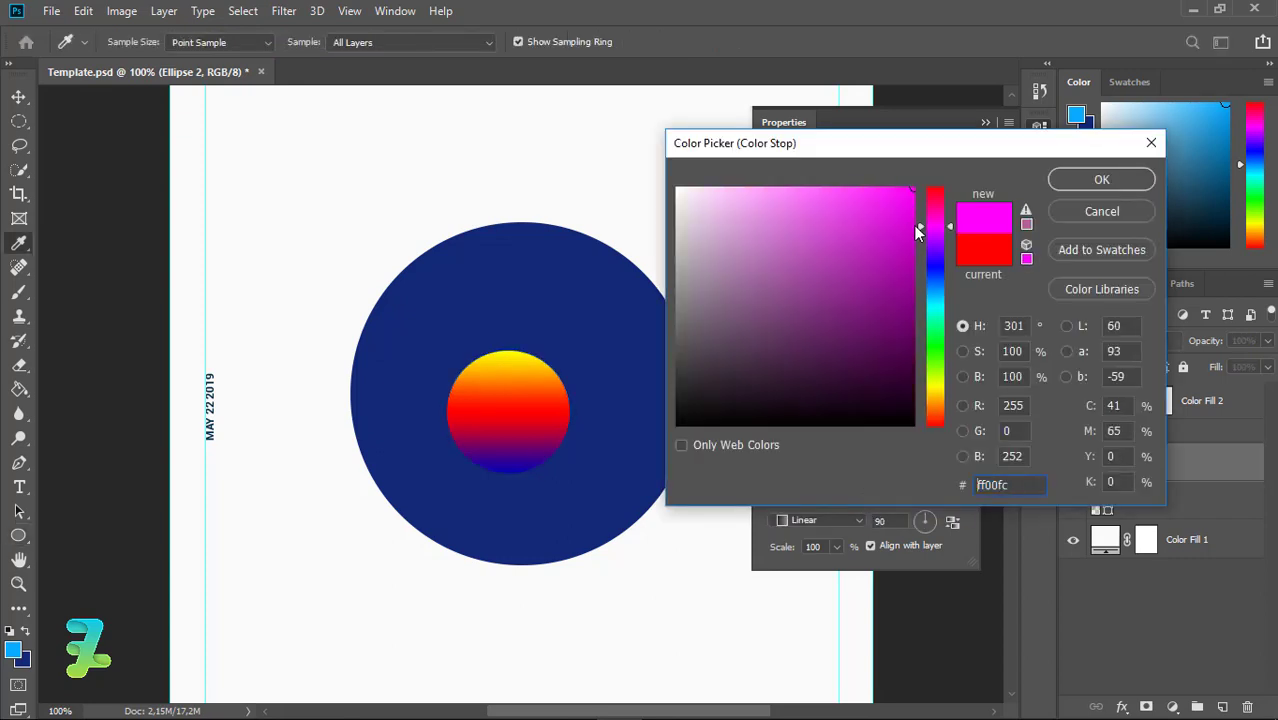
{"action": "left_click", "coordinate": [1064, 188]}
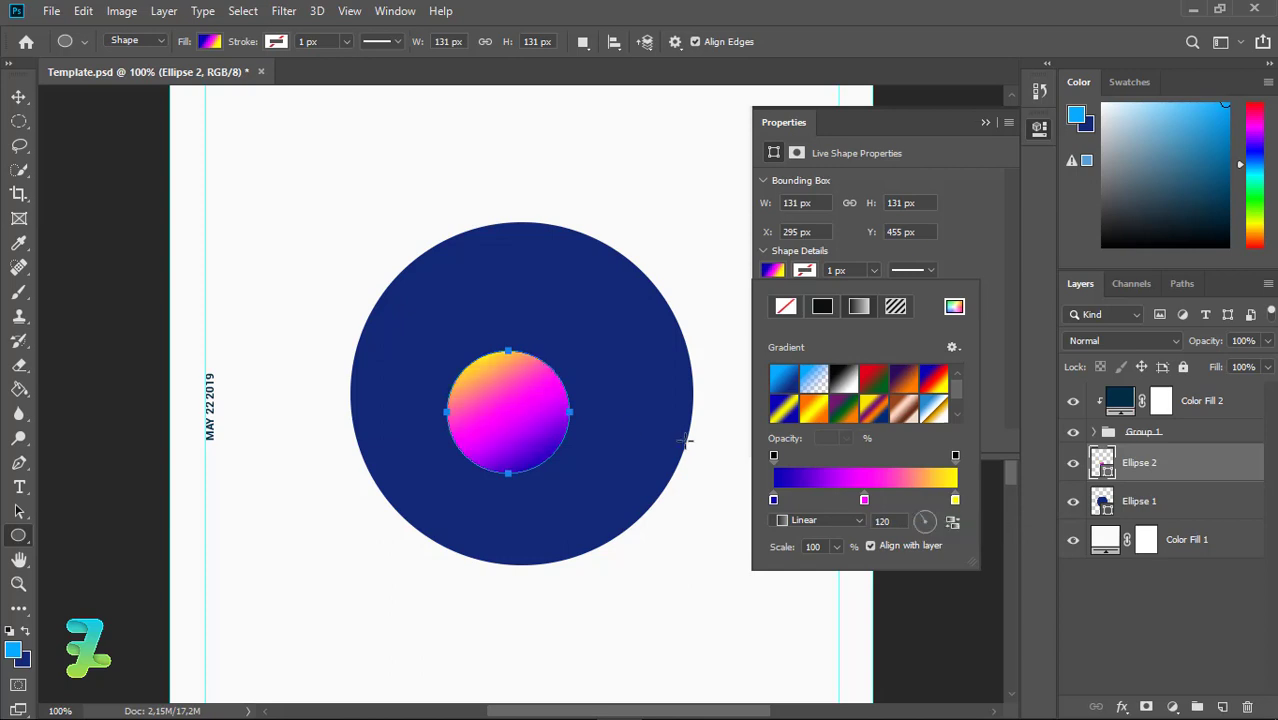
{"action": "key", "text": "Escape"}
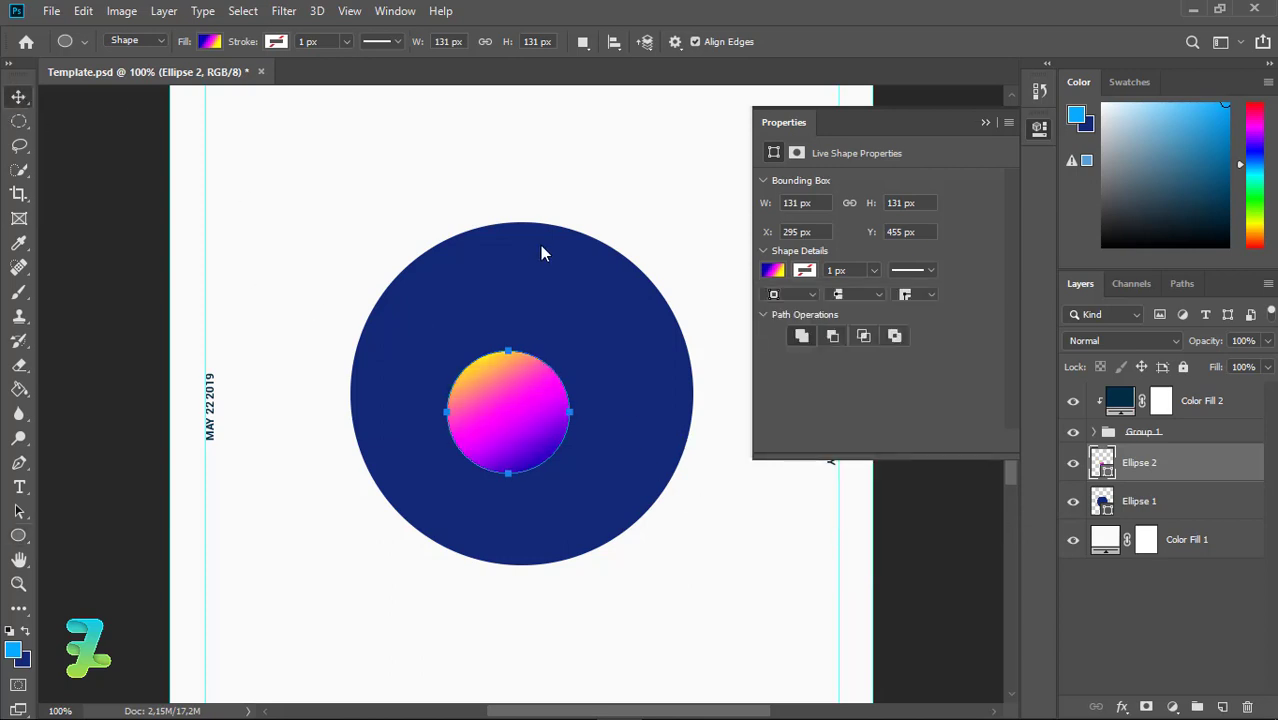
Centre the small gradient circle on the page and add an empty layer above the navy circle
{"action": "key", "text": "v"}
{"action": "left_click", "coordinate": [986, 122]}
{"action": "left_click", "coordinate": [428, 42]}
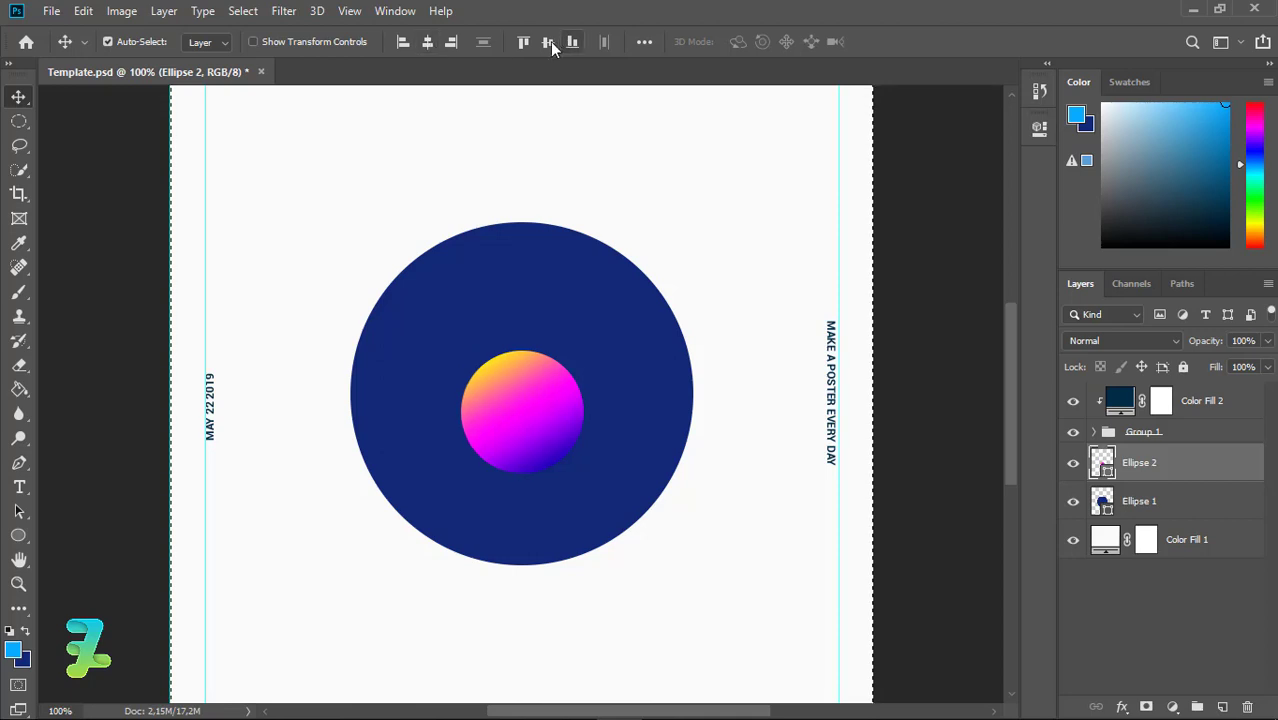
{"action": "left_click", "coordinate": [547, 42]}
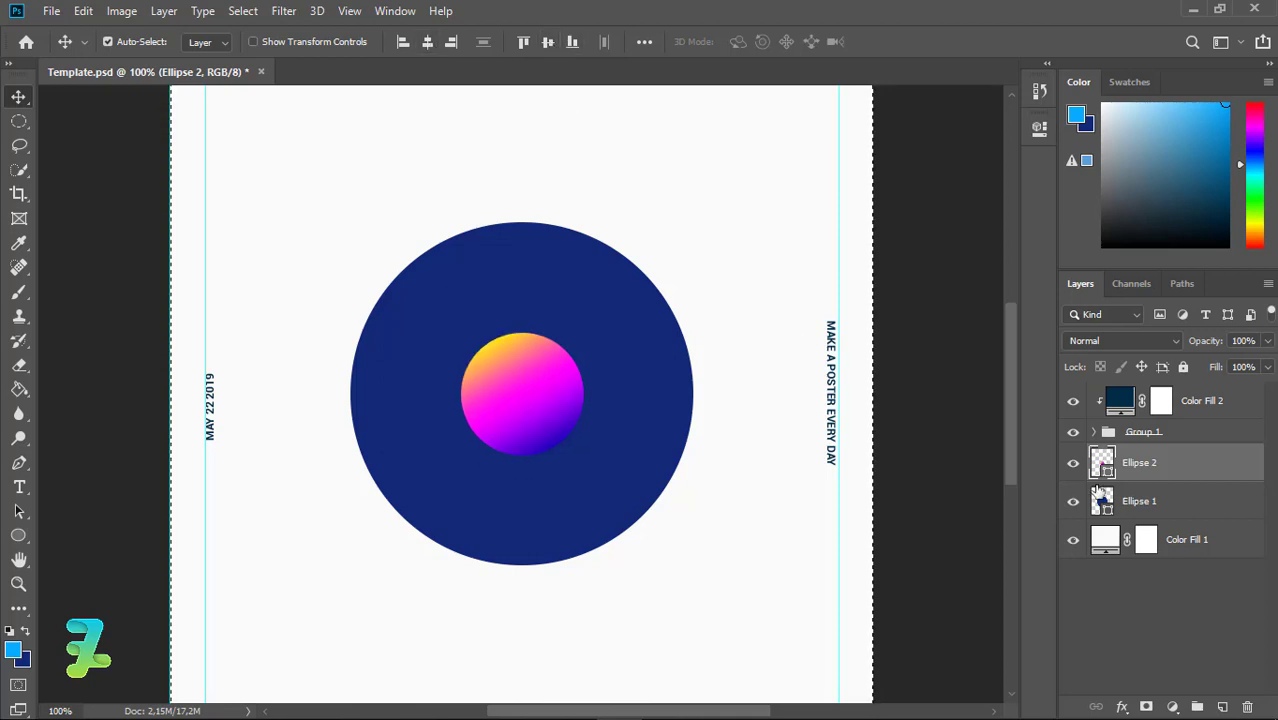
{"action": "left_click", "coordinate": [1139, 501]}
{"action": "left_click", "coordinate": [1222, 706]}
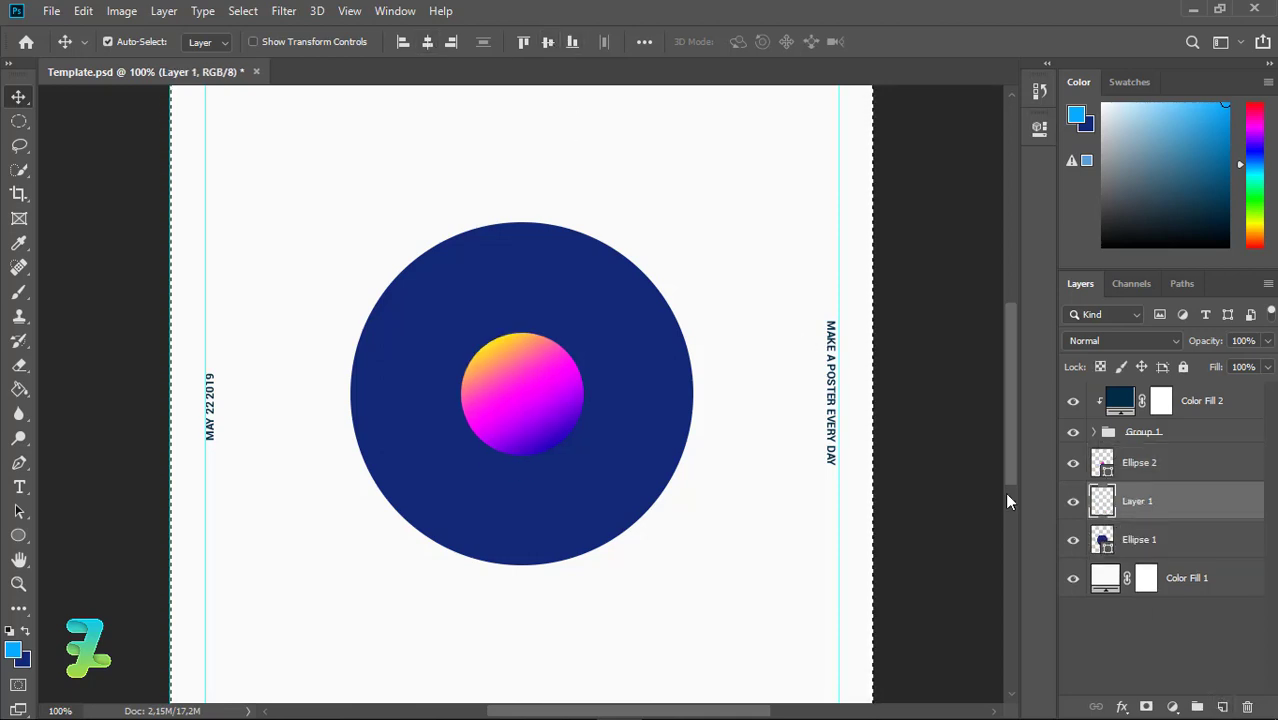
Draw Ellipse 3 behind the sphere with a gradient fill starting from navy
{"action": "left_click", "coordinate": [18, 535]}
{"action": "left_click_drag", "start_coordinate": [578, 483], "coordinate": [428, 332]}
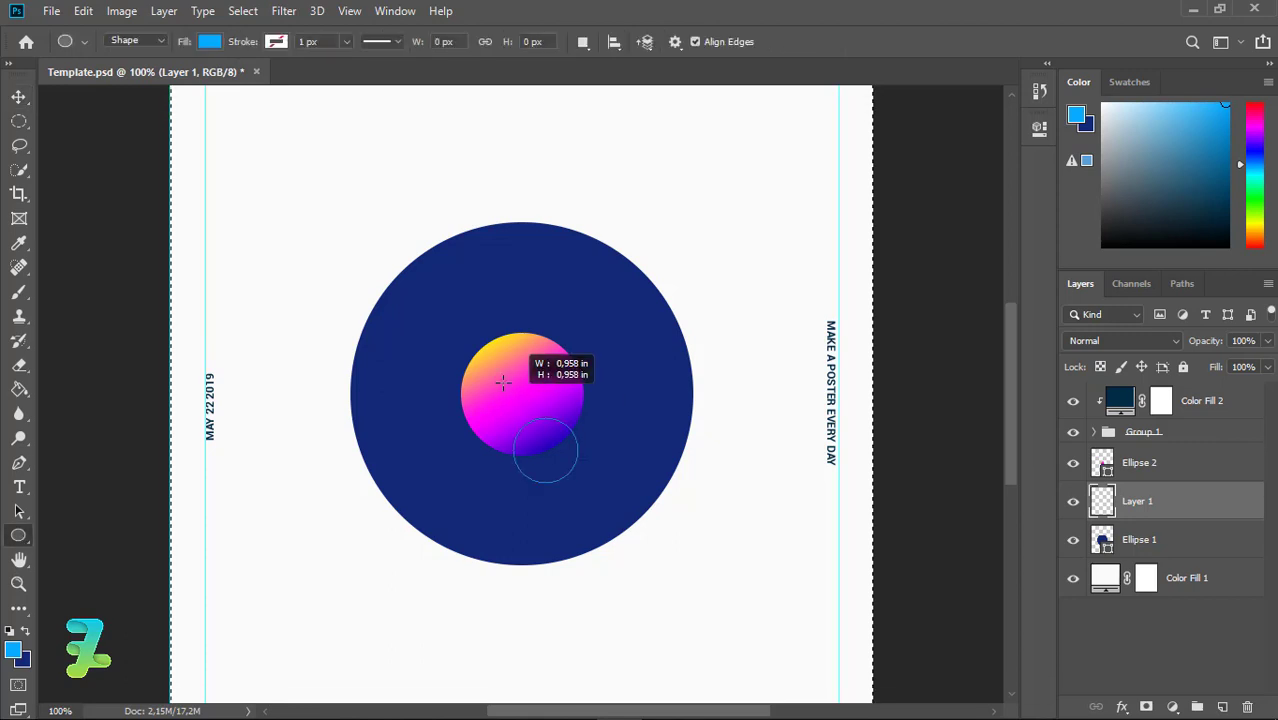
{"action": "key", "text": "v"}
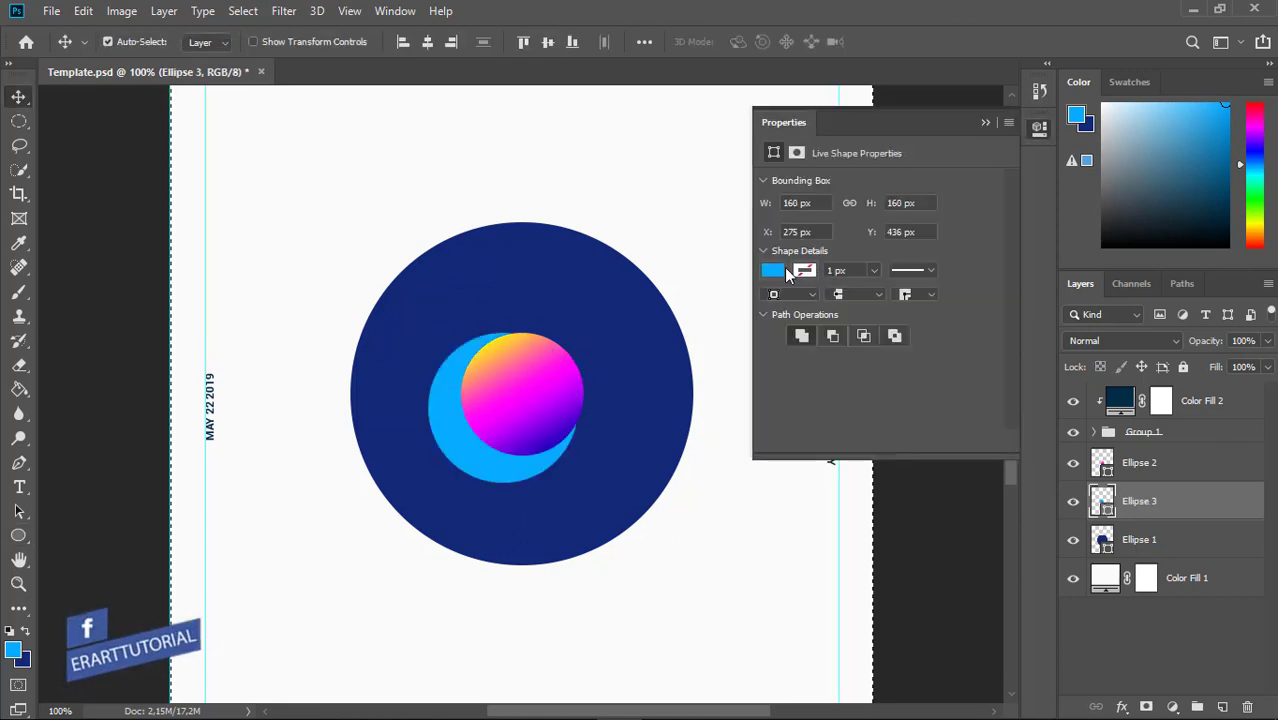
{"action": "left_click", "coordinate": [772, 270]}
{"action": "left_click", "coordinate": [859, 307]}
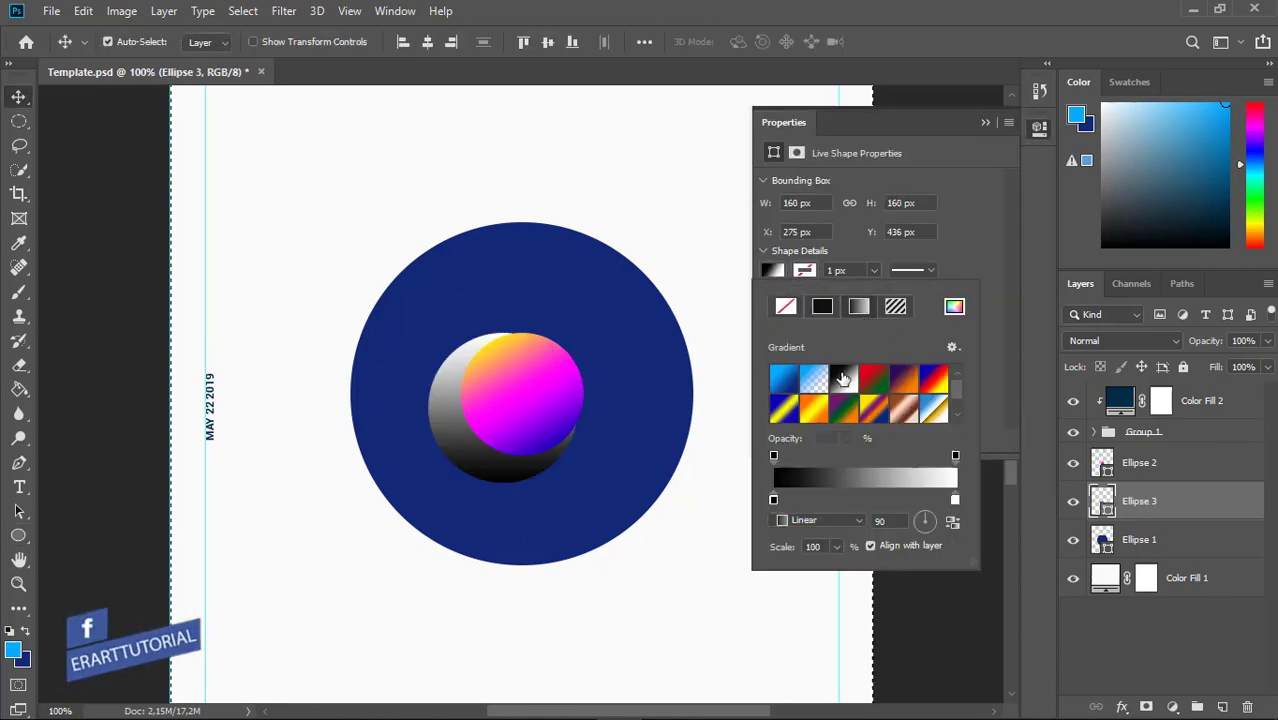
{"action": "double_click", "coordinate": [774, 500]}
{"action": "left_click", "coordinate": [593, 474]}
{"action": "left_click", "coordinate": [1101, 177]}
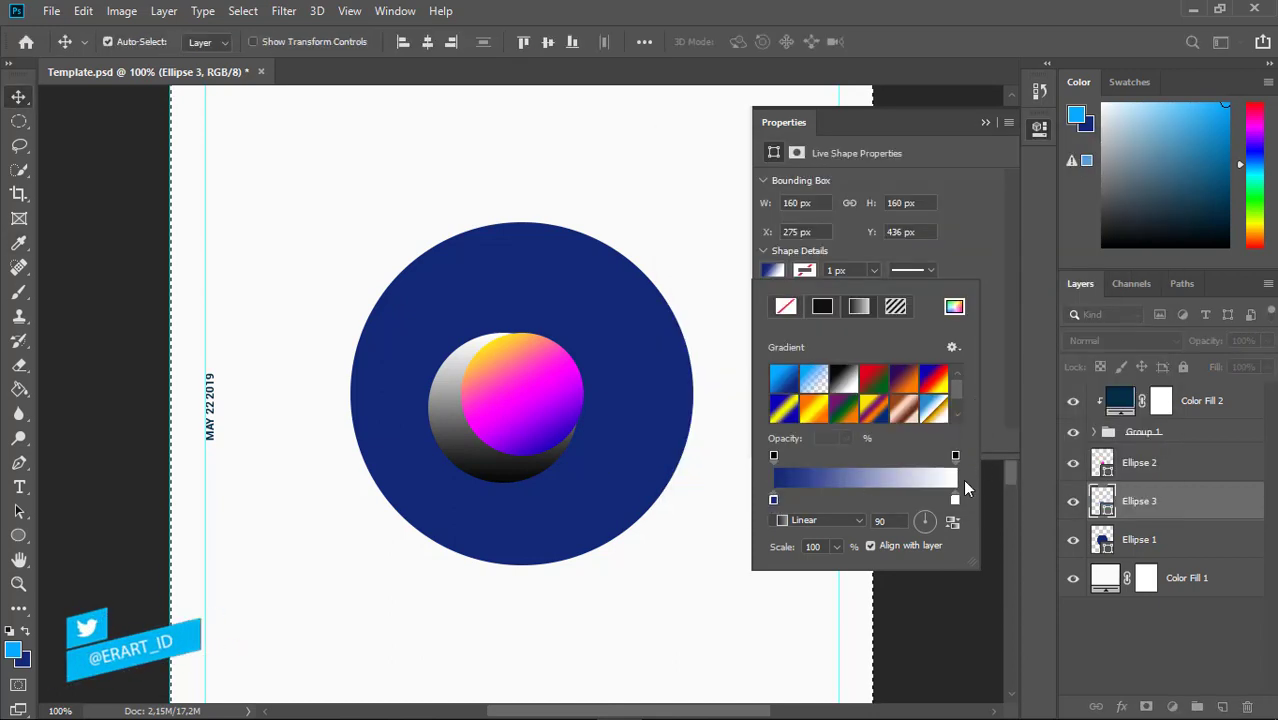
Set the gradient's right stop to blue #143ac9
{"action": "left_click", "coordinate": [953, 502]}
{"action": "double_click", "coordinate": [953, 502]}
{"action": "left_click", "coordinate": [1087, 124]}
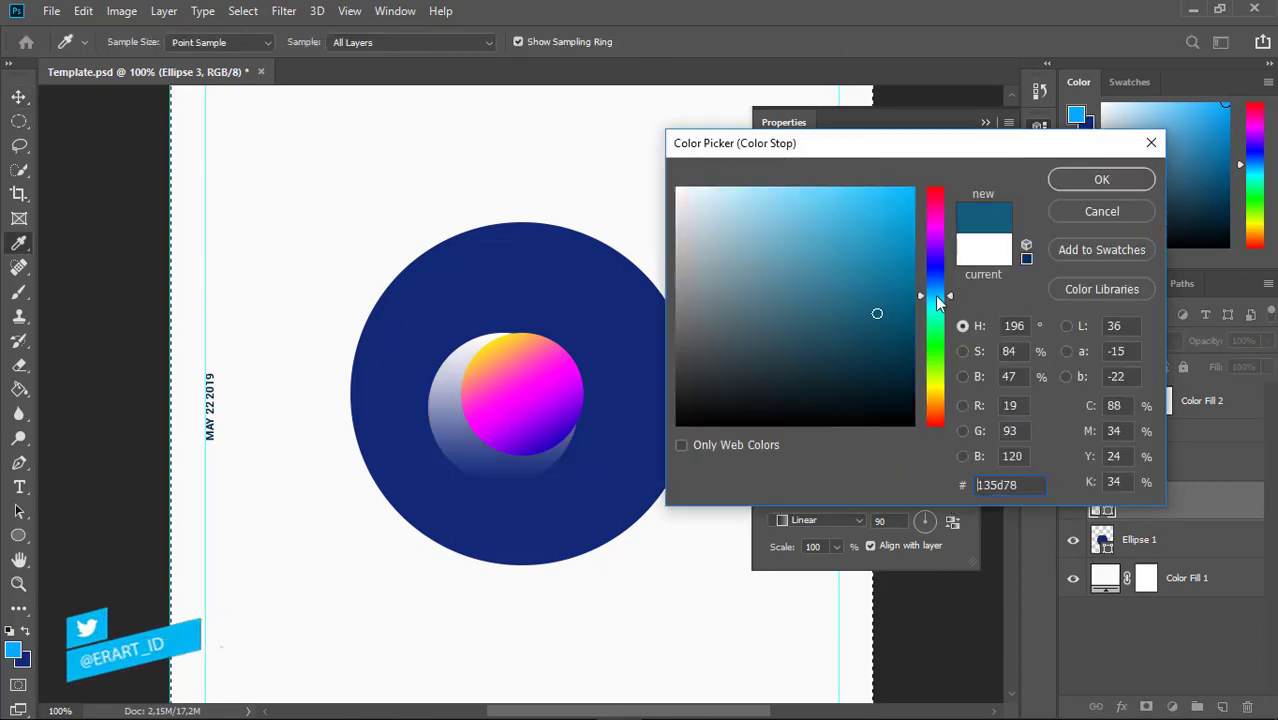
{"action": "left_click", "coordinate": [1096, 182]}
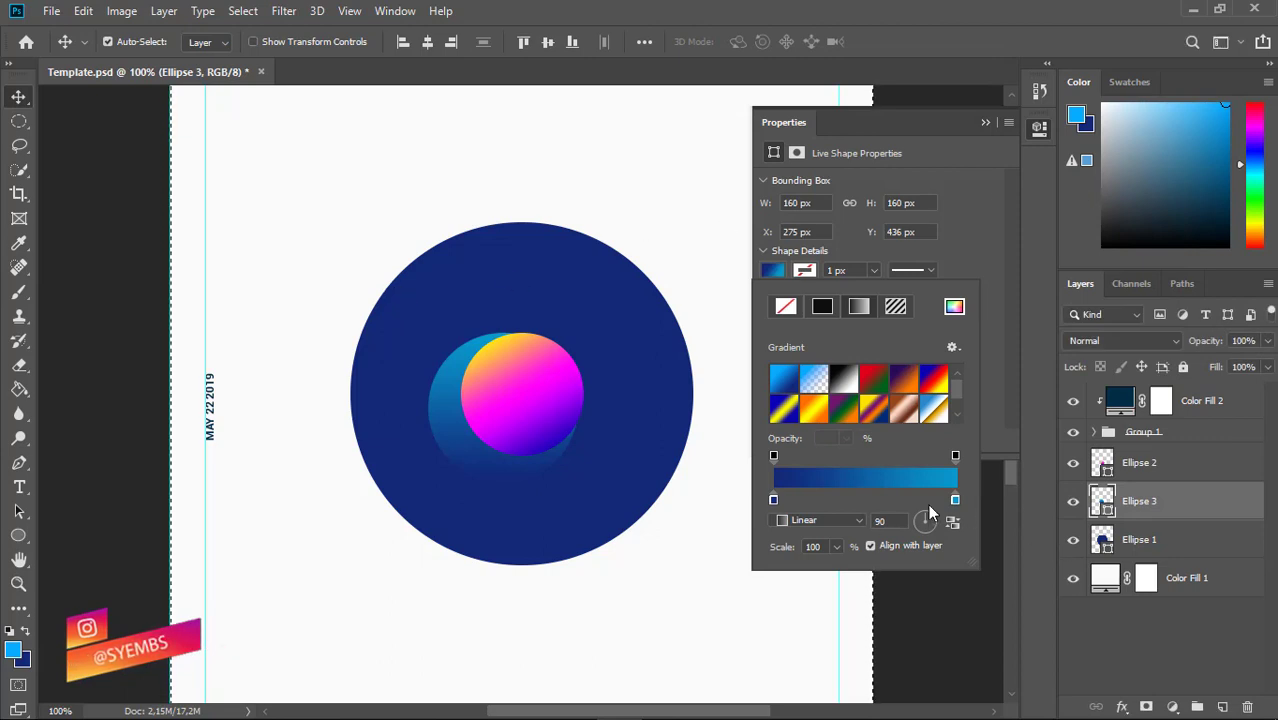
{"action": "double_click", "coordinate": [955, 500]}
{"action": "left_click", "coordinate": [562, 283]}
{"action": "left_click", "coordinate": [890, 236]}
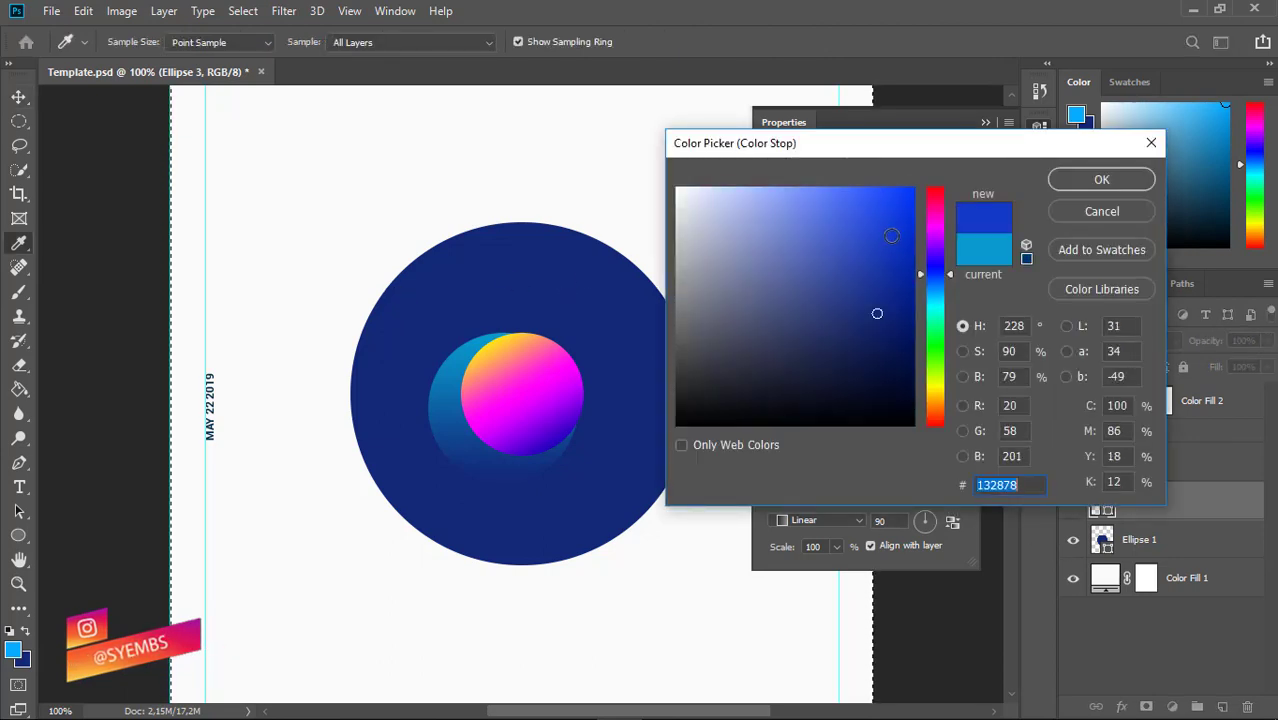
{"action": "left_click", "coordinate": [1101, 179]}
{"action": "key", "text": "Return"}
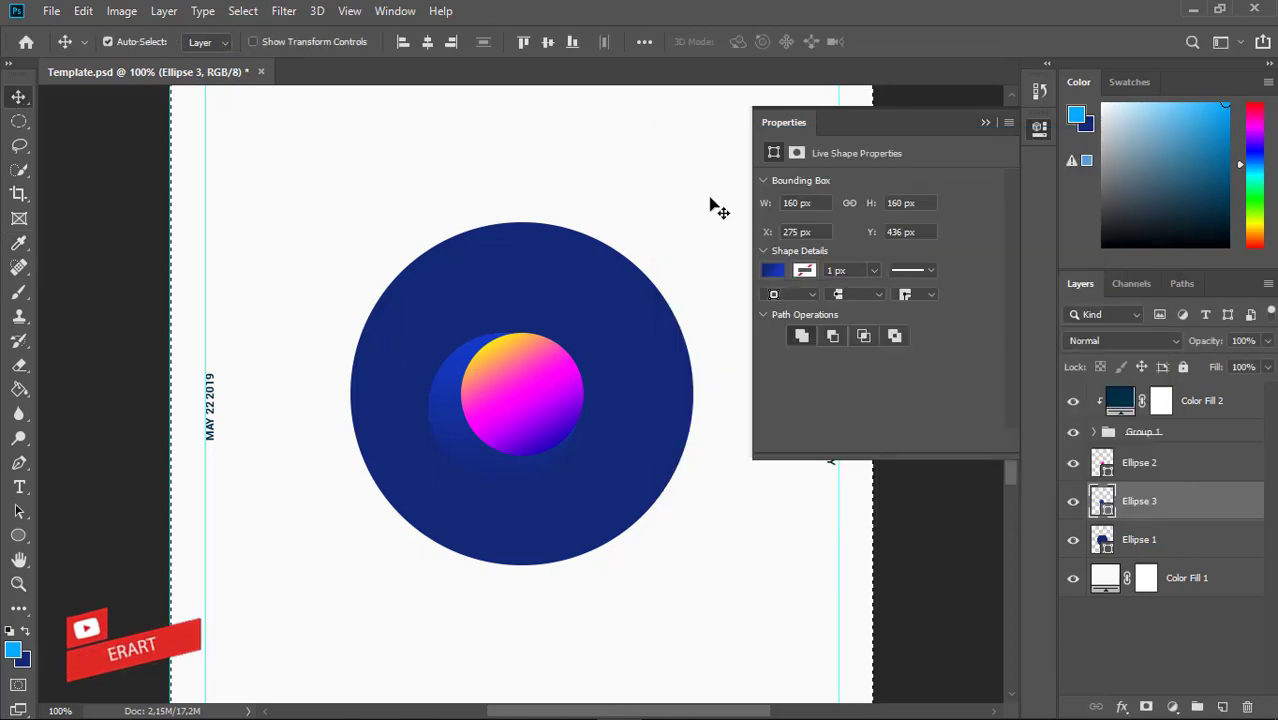
{"action": "left_click", "coordinate": [984, 123]}
Centre the blue glow, scale it up to 107.5%, and recentre it on the sphere
{"action": "left_click", "coordinate": [427, 41]}
{"action": "left_click", "coordinate": [547, 41]}
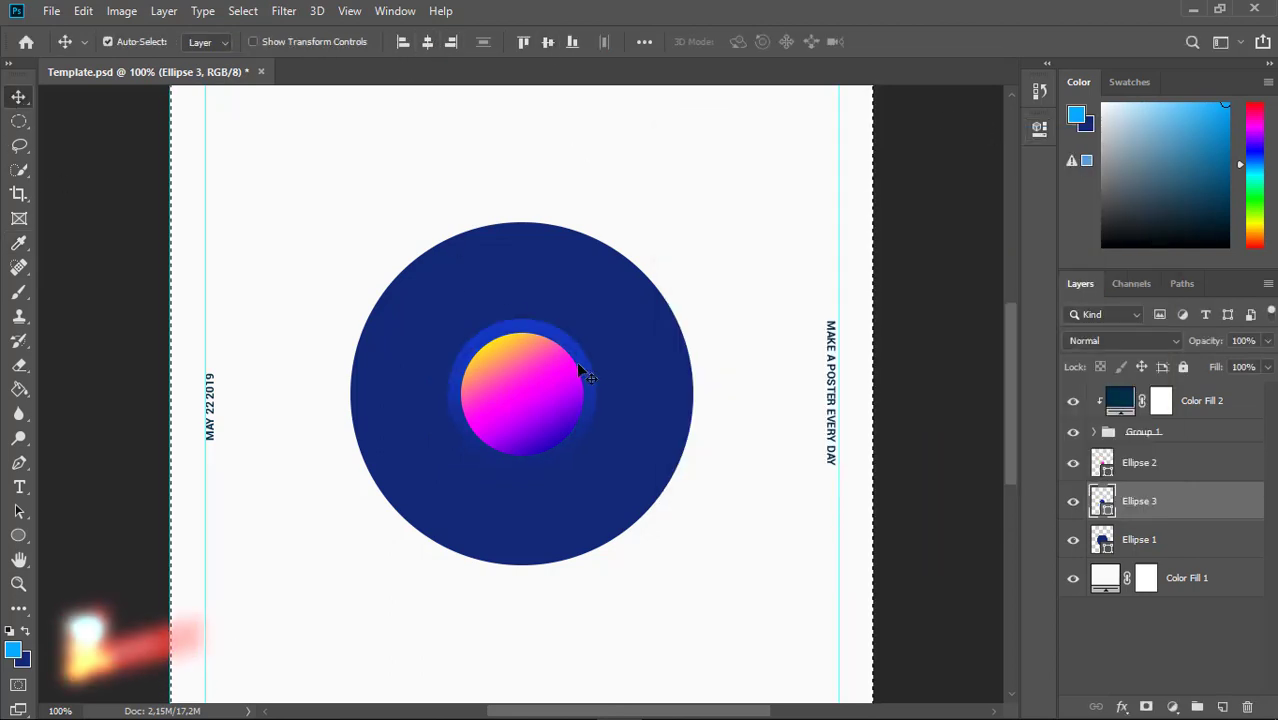
{"action": "key", "text": "ctrl+d"}
{"action": "key", "text": "ctrl+t"}
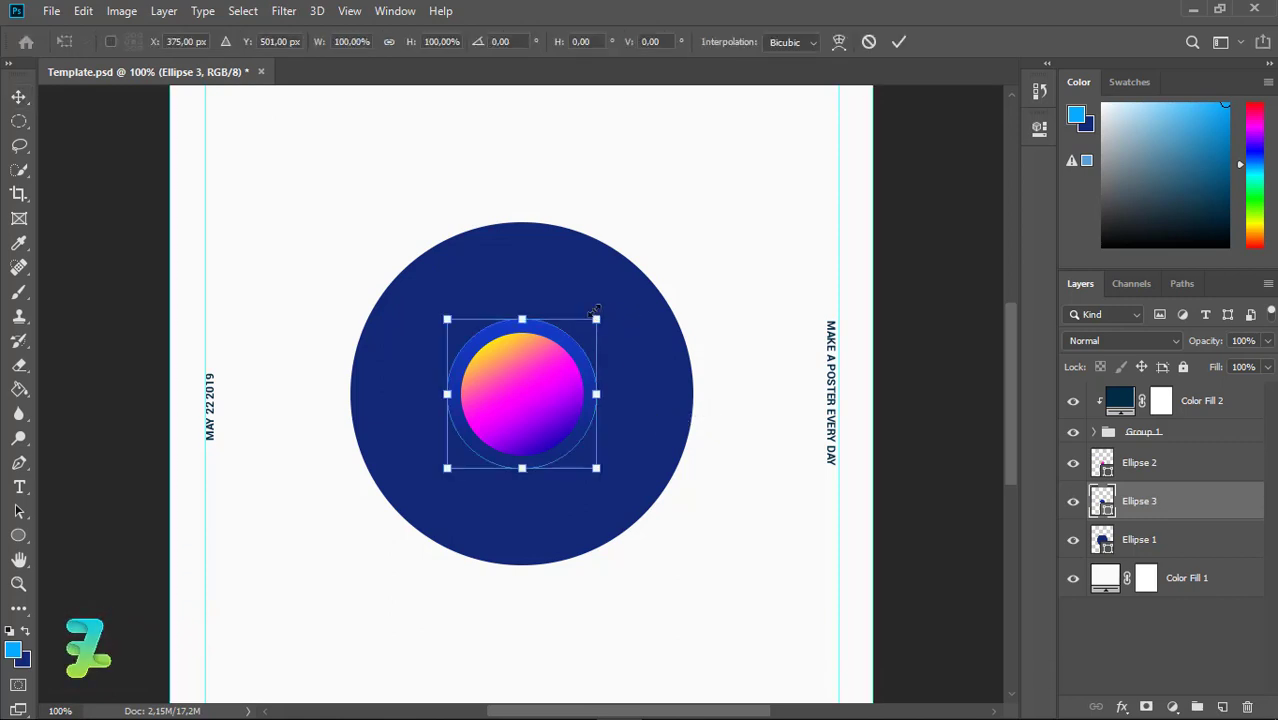
{"action": "left_click_drag", "start_coordinate": [597, 320], "coordinate": [606, 309]}
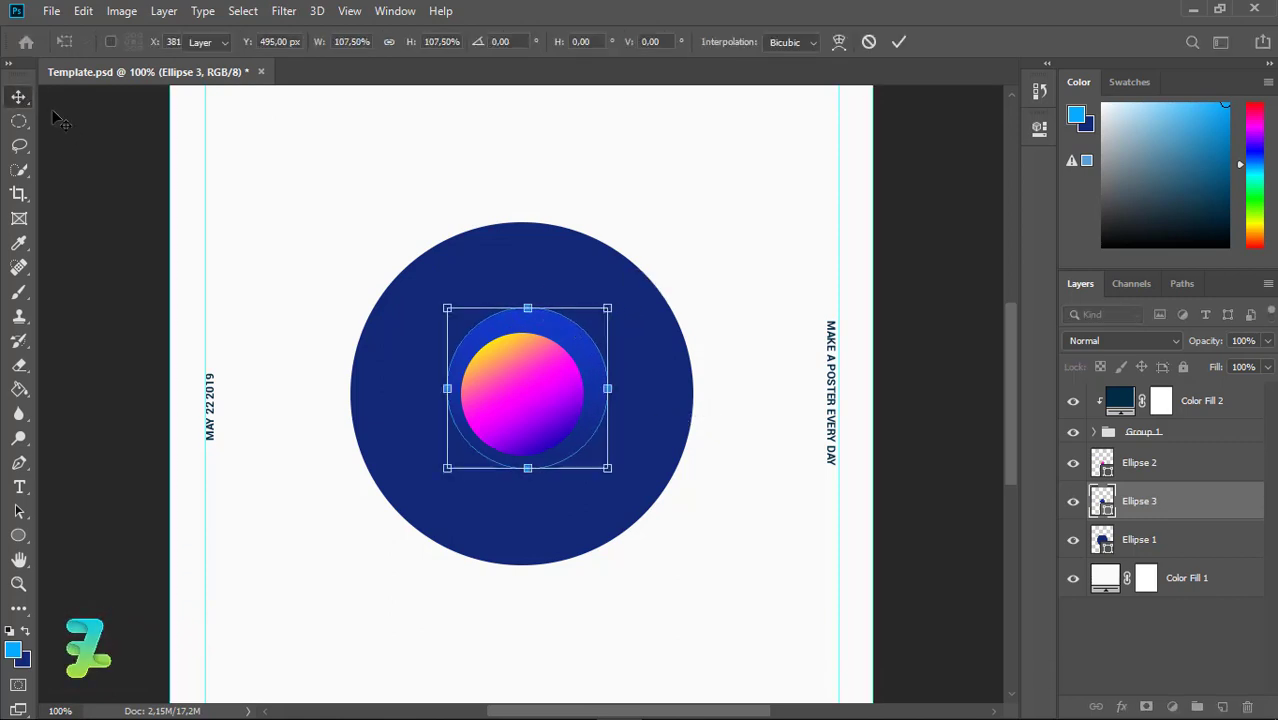
{"action": "key", "text": "Return"}
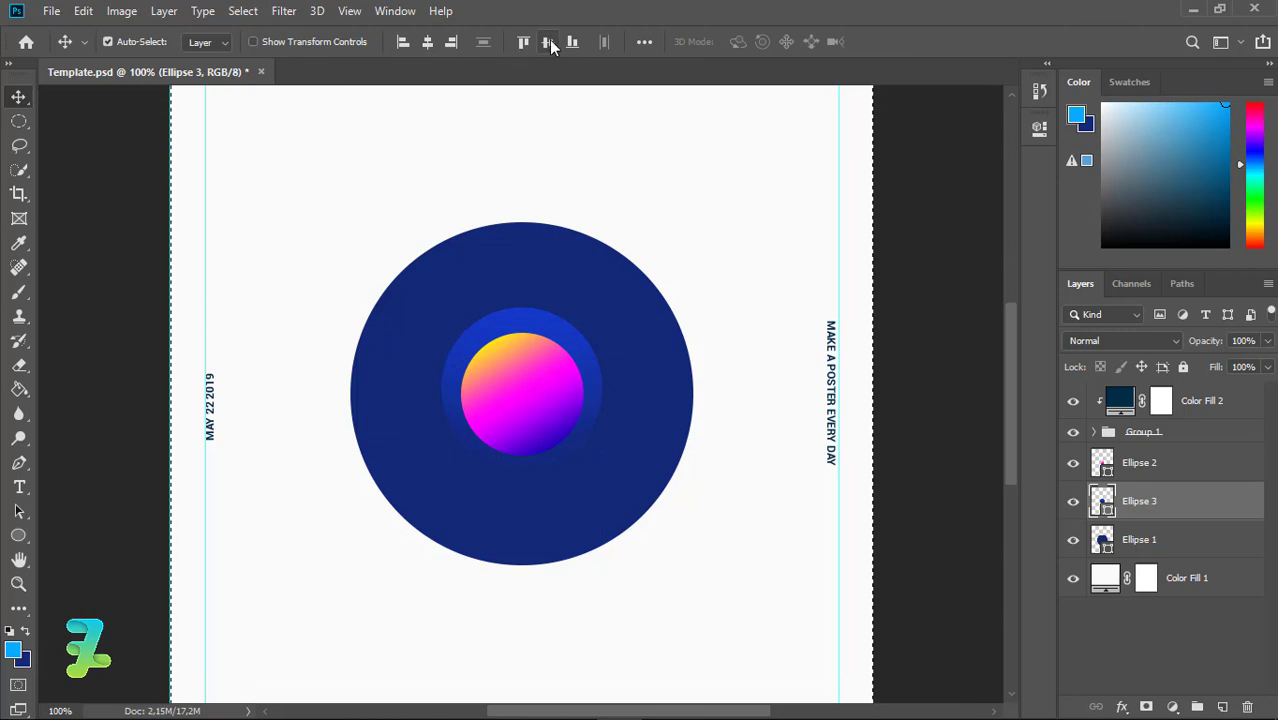
{"action": "left_click", "coordinate": [547, 41]}
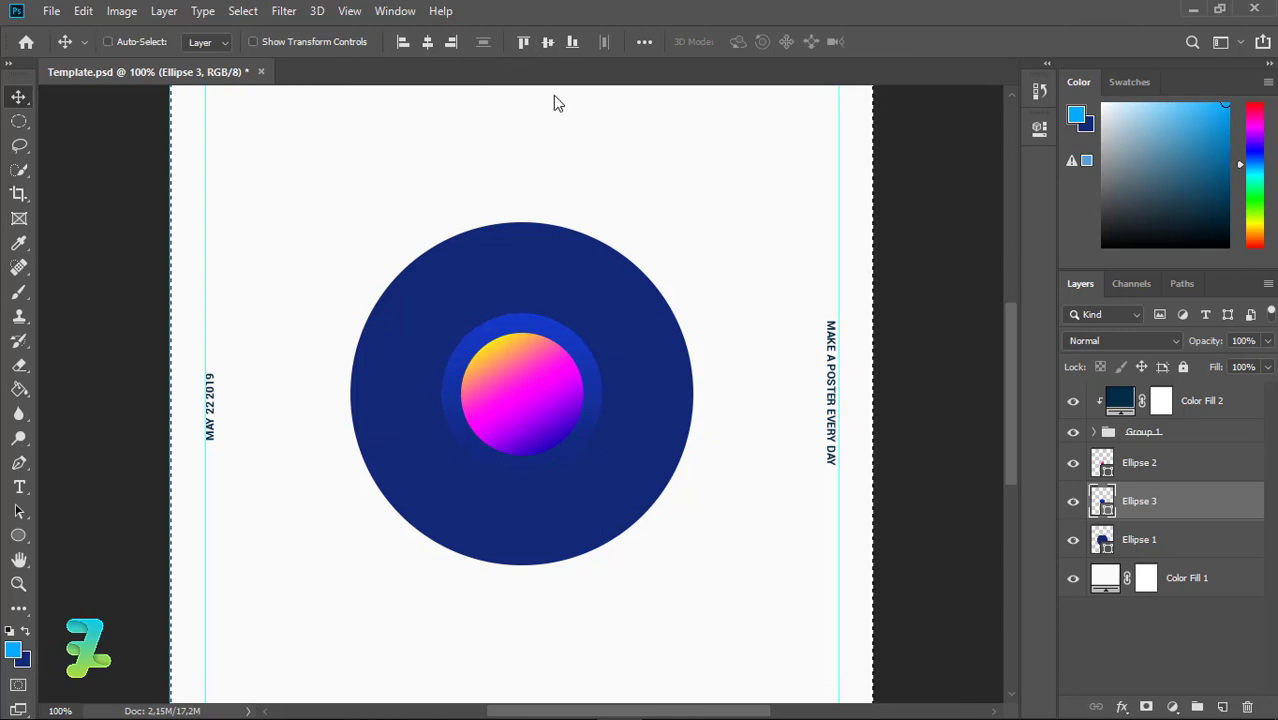
{"action": "key", "text": "ctrl+d"}
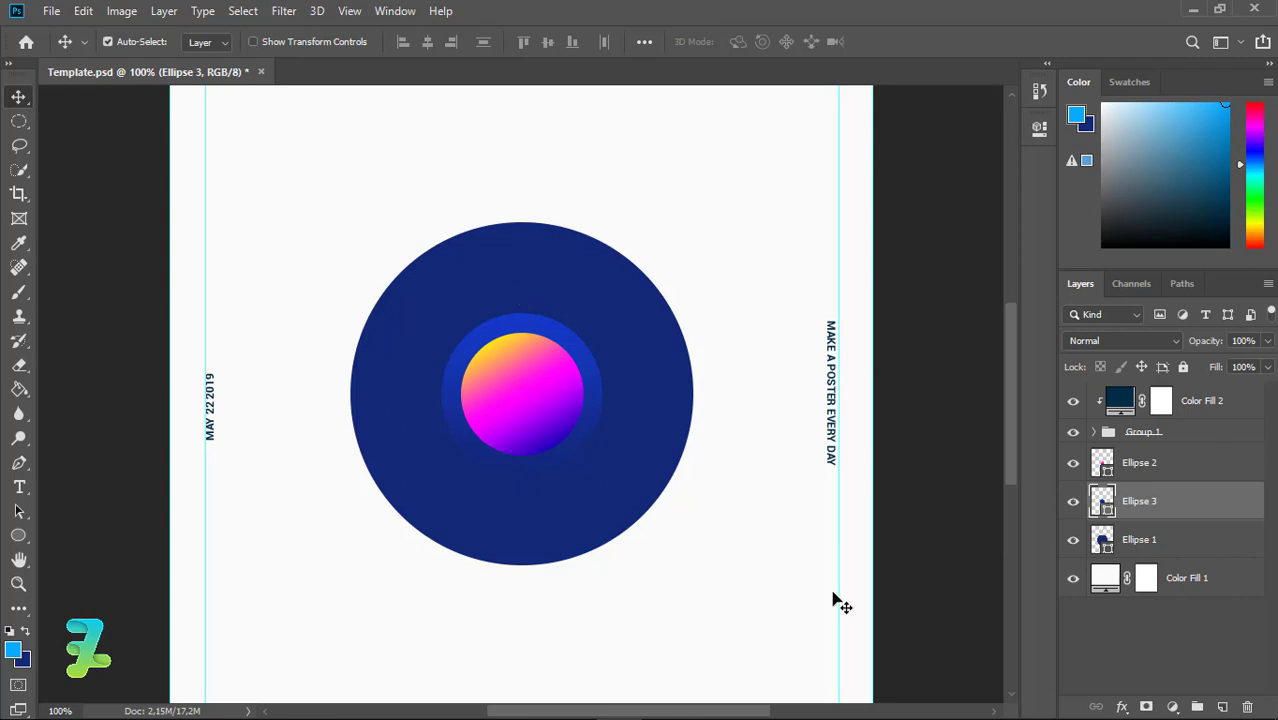
Add a new layer clipped to the gradient sphere and zoom to 200%
{"action": "left_click", "coordinate": [1216, 463]}
{"action": "left_click", "coordinate": [1222, 706]}
{"action": "right_click", "coordinate": [1232, 462]}
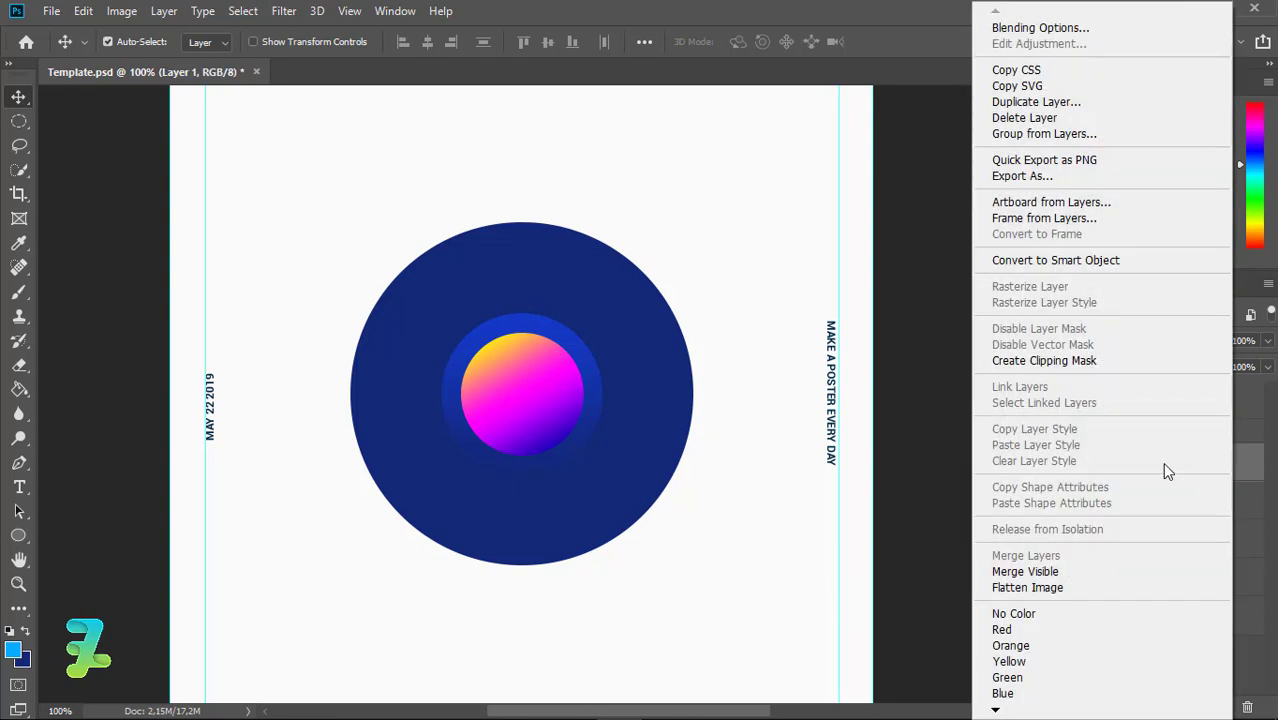
{"action": "left_click", "coordinate": [1088, 362]}
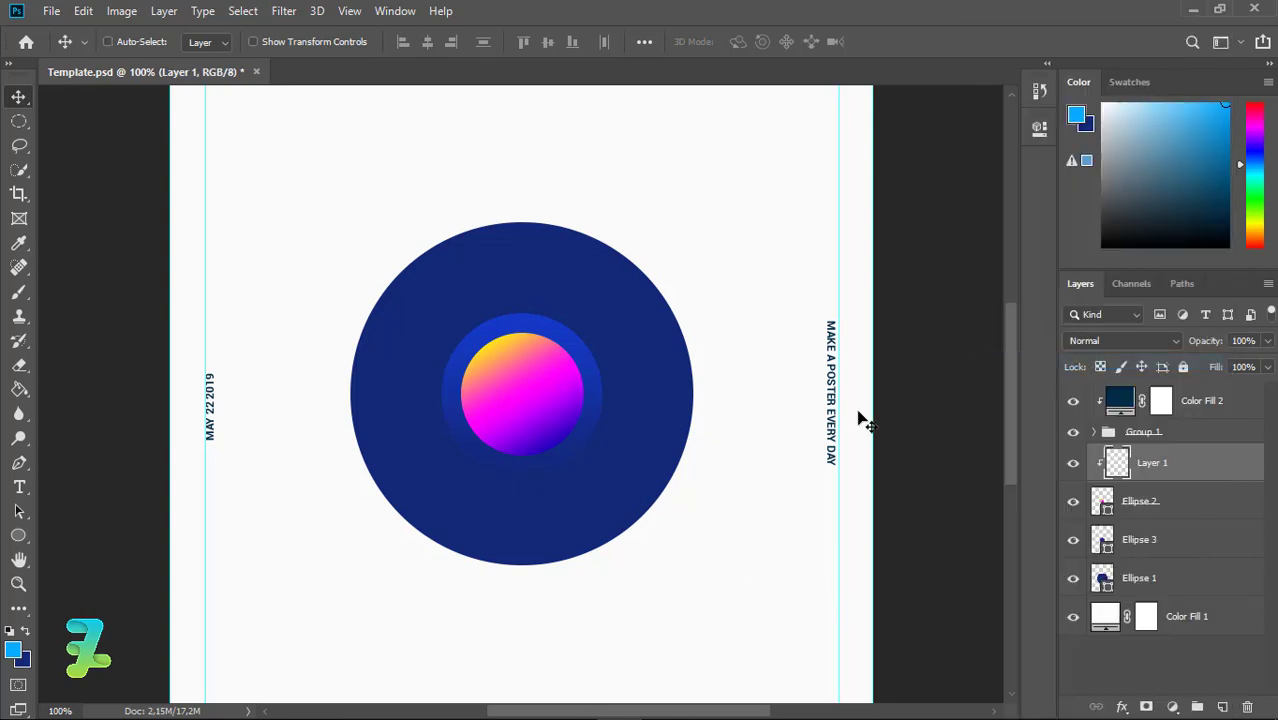
{"action": "key", "text": "ctrl+plus"}
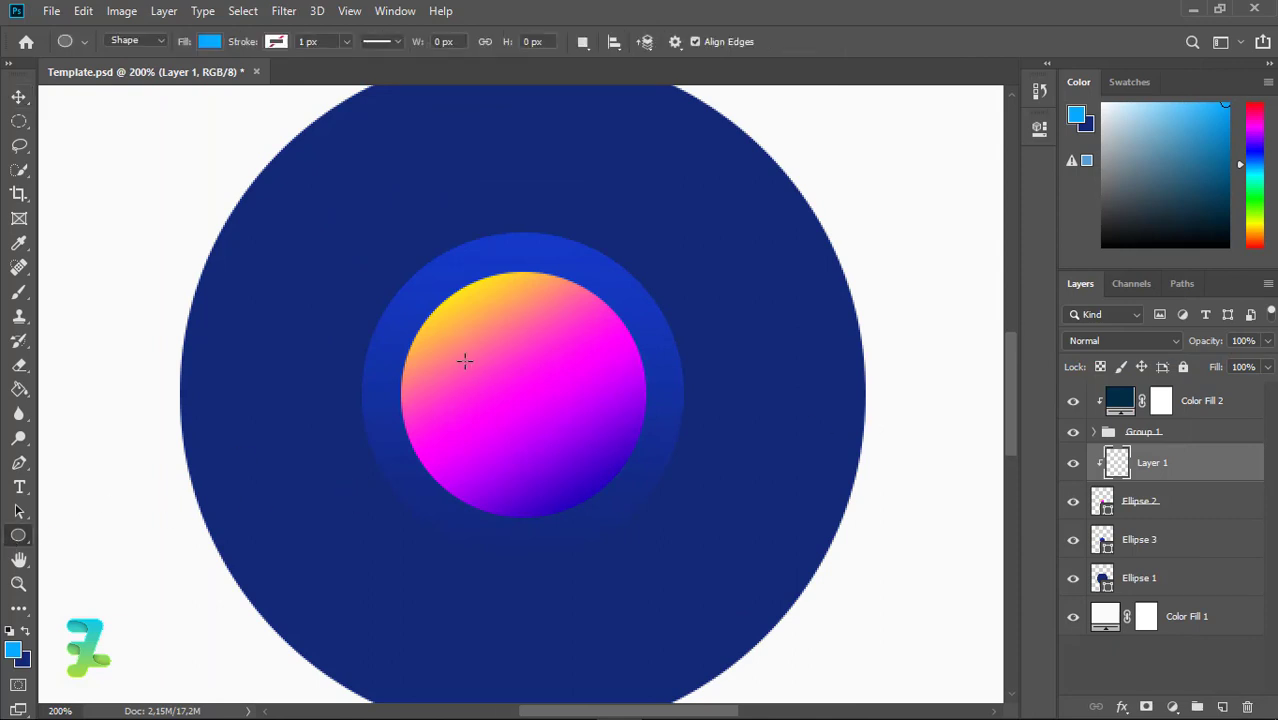
Draw an 11 px circle on the sphere's upper left with gradient right stop #ffdc72
{"action": "left_click_drag", "start_coordinate": [453, 347], "coordinate": [452, 349]}
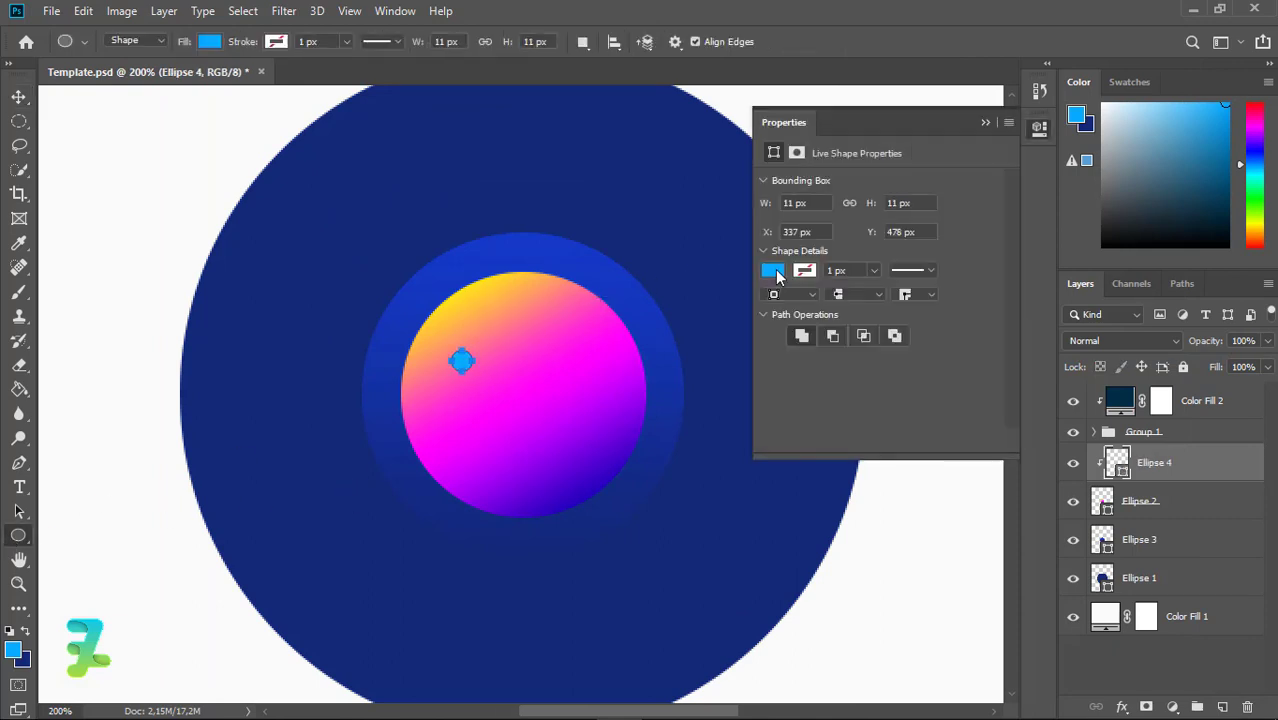
{"action": "left_click", "coordinate": [773, 271]}
{"action": "left_click", "coordinate": [857, 310]}
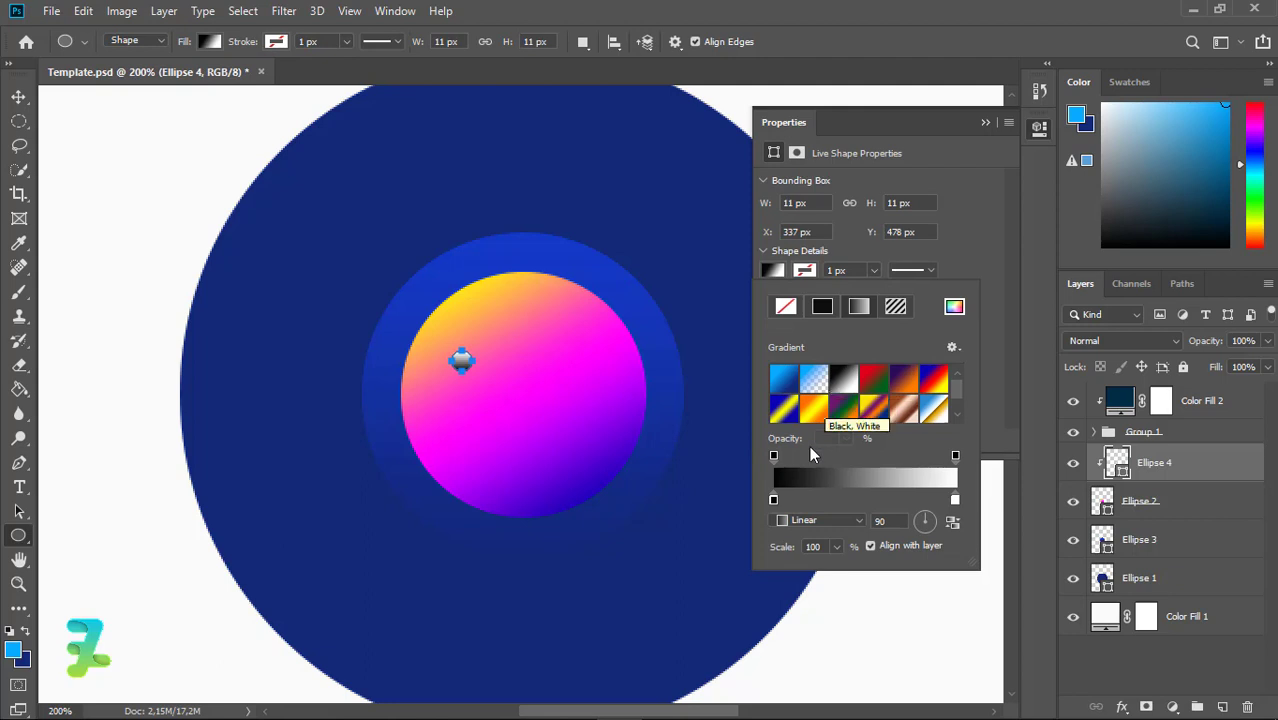
{"action": "double_click", "coordinate": [954, 500]}
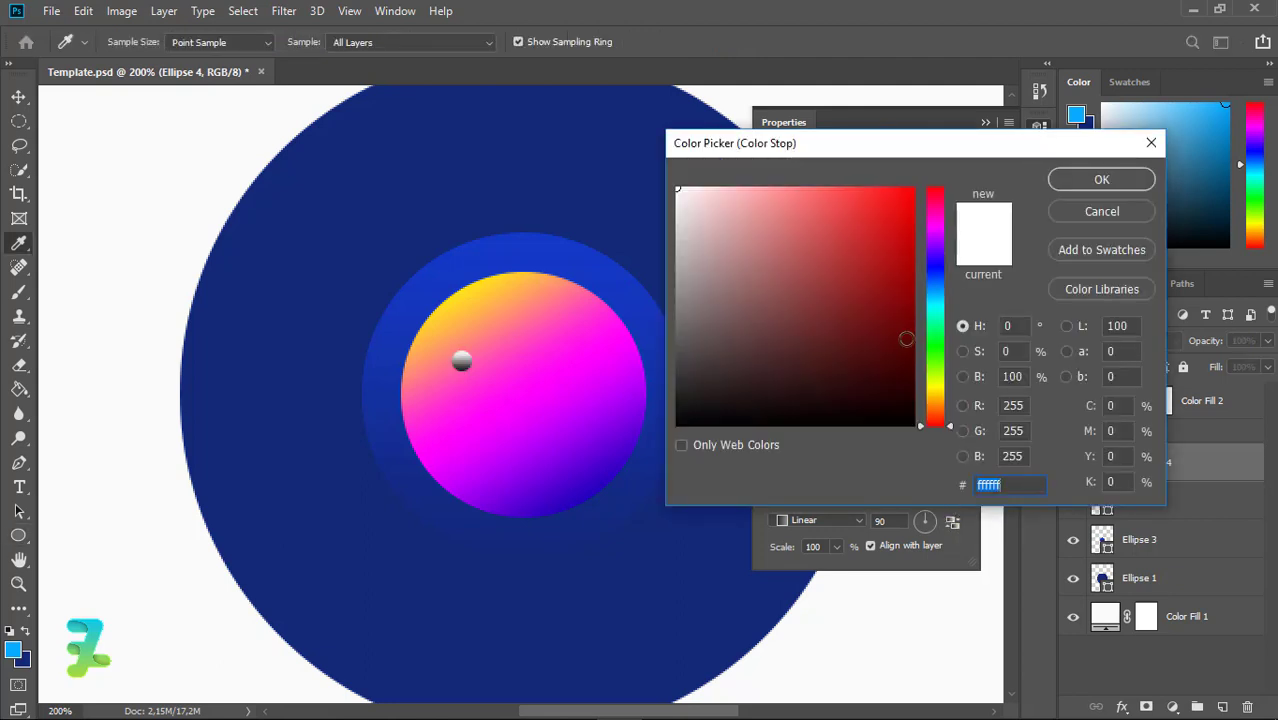
{"action": "type", "text": "ffdc72"}
{"action": "key", "text": "Return"}
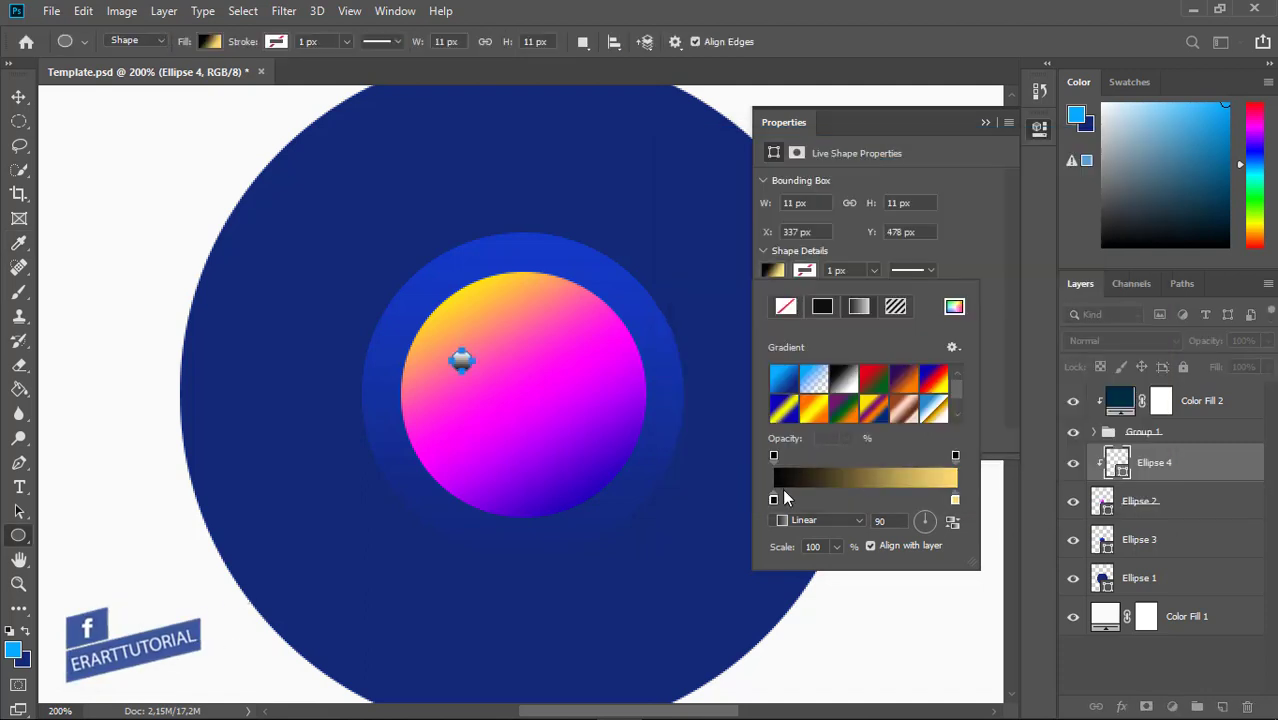
Set the gradient's left stop to magenta sampled from the sphere
{"action": "left_click", "coordinate": [774, 500]}
{"action": "double_click", "coordinate": [774, 500]}
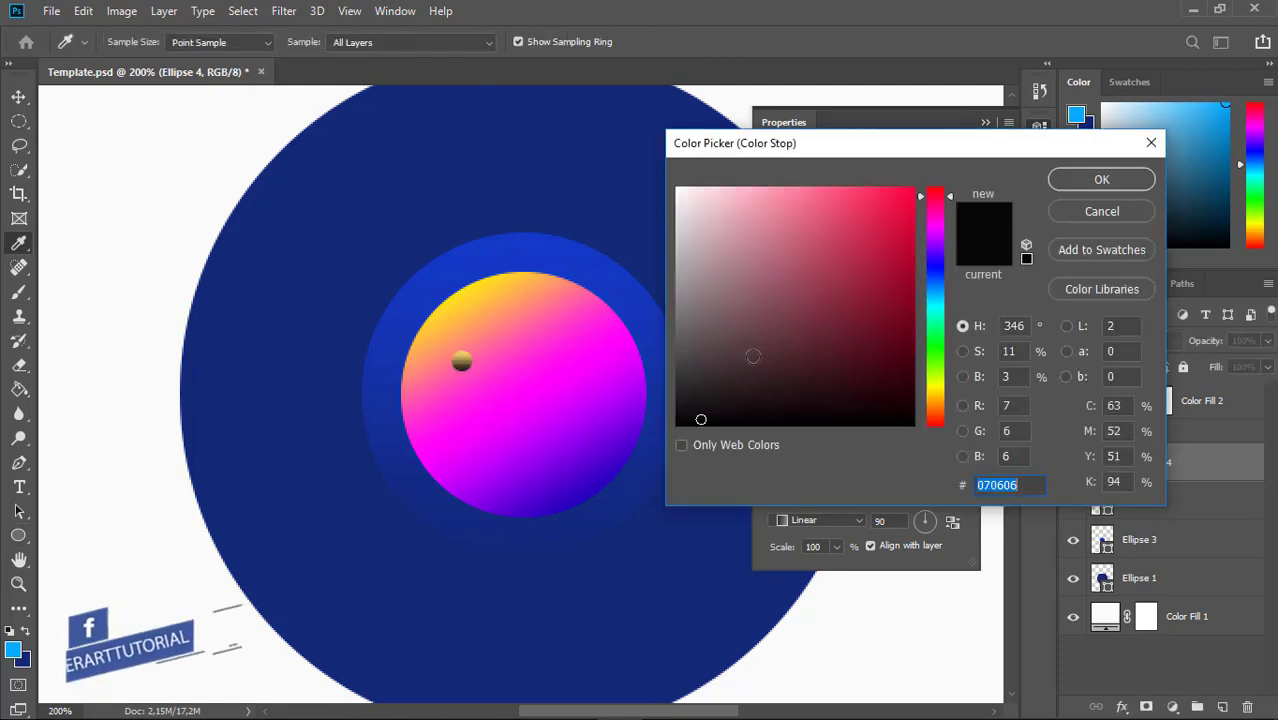
{"action": "type", "text": "1b2573"}
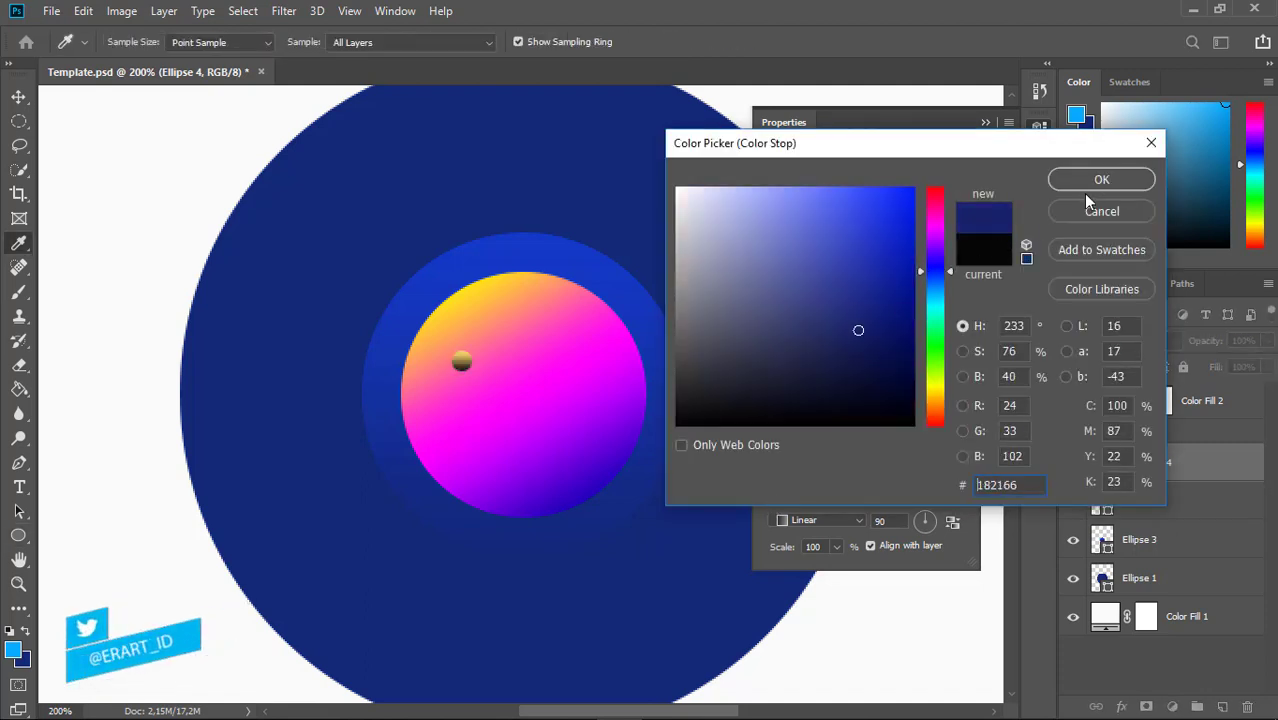
{"action": "key", "text": "Return"}
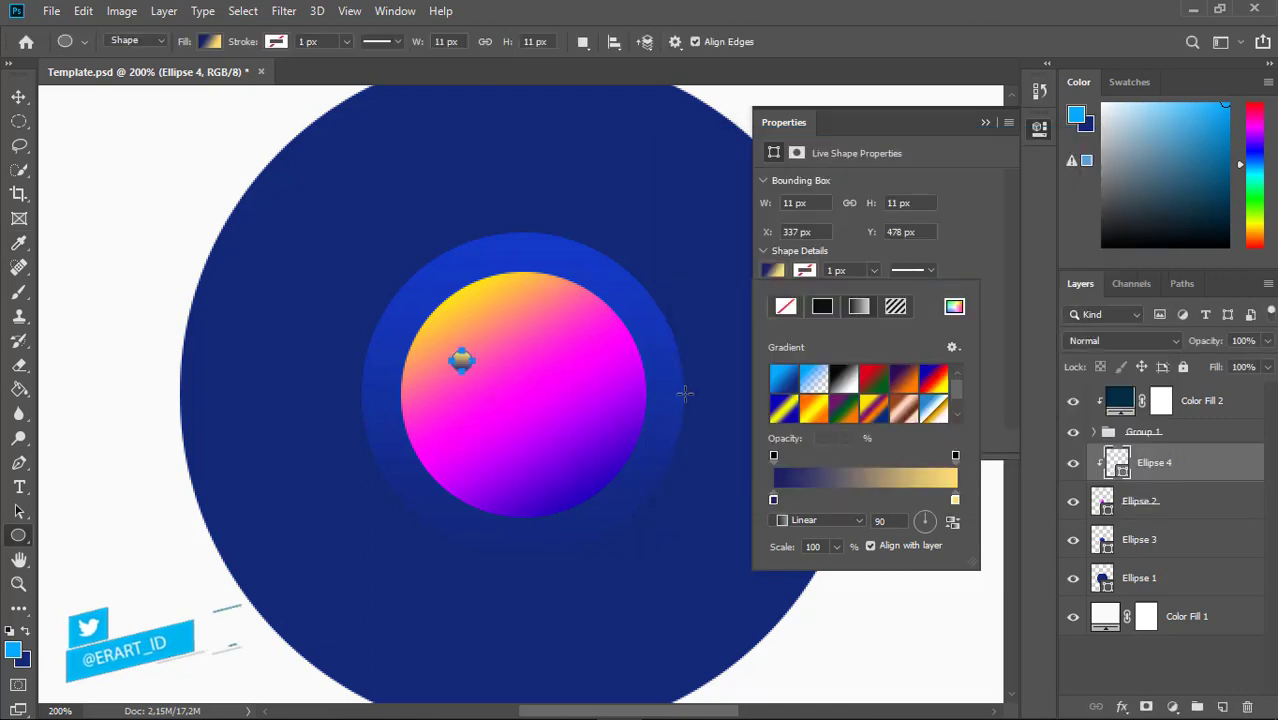
{"action": "double_click", "coordinate": [773, 500]}
{"action": "left_click", "coordinate": [612, 342]}
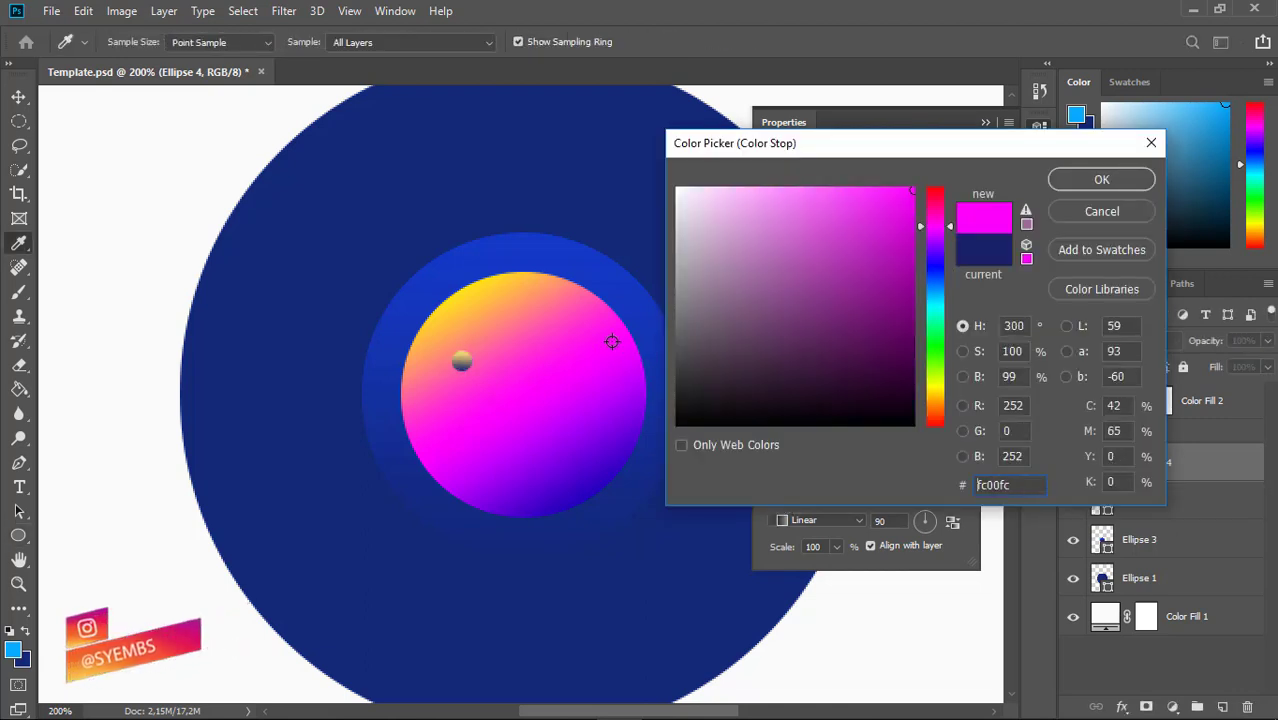
{"action": "key", "text": "Return"}
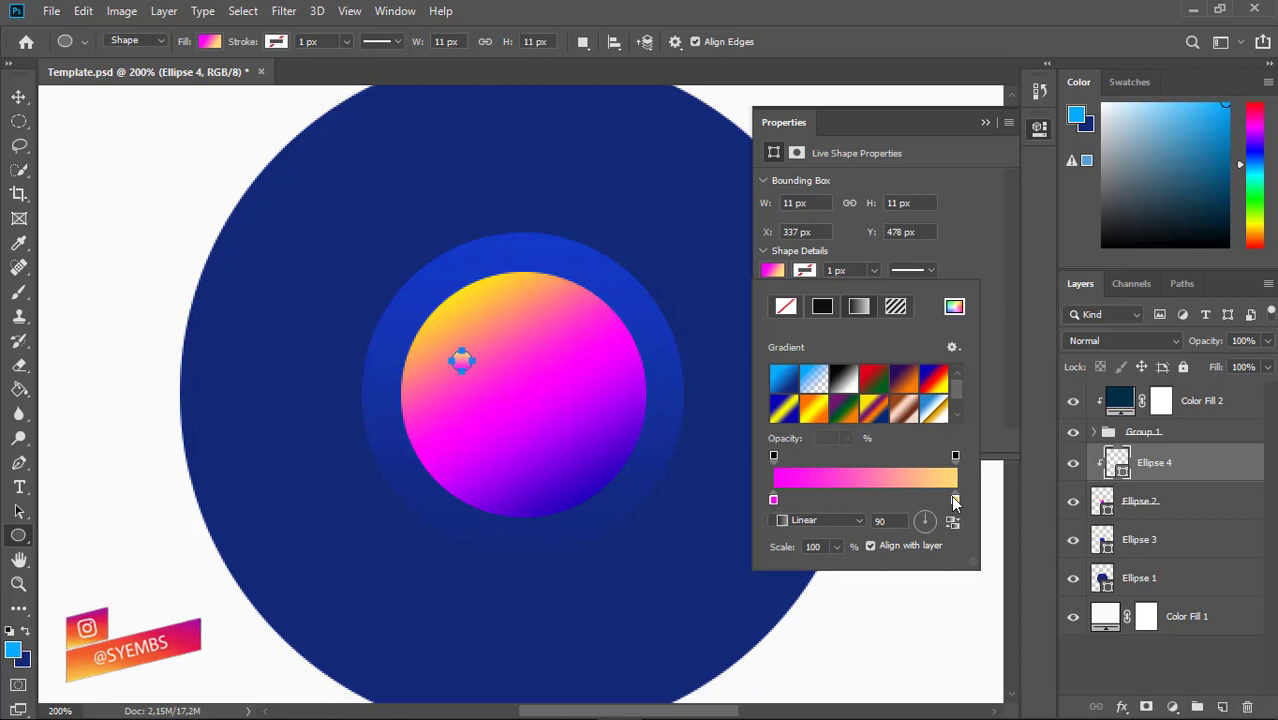
Rotate the small highlight dot upside down
{"action": "left_click", "coordinate": [19, 96]}
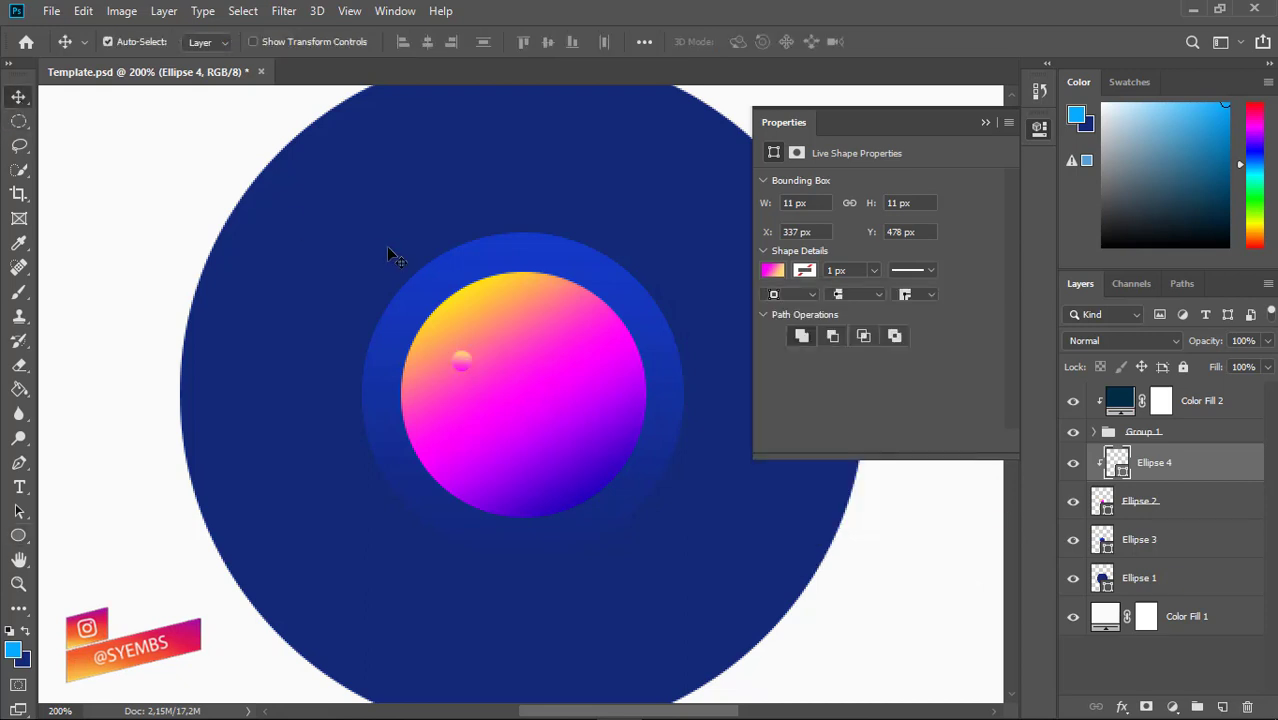
{"action": "left_click", "coordinate": [985, 122]}
{"action": "left_click", "coordinate": [80, 12]}
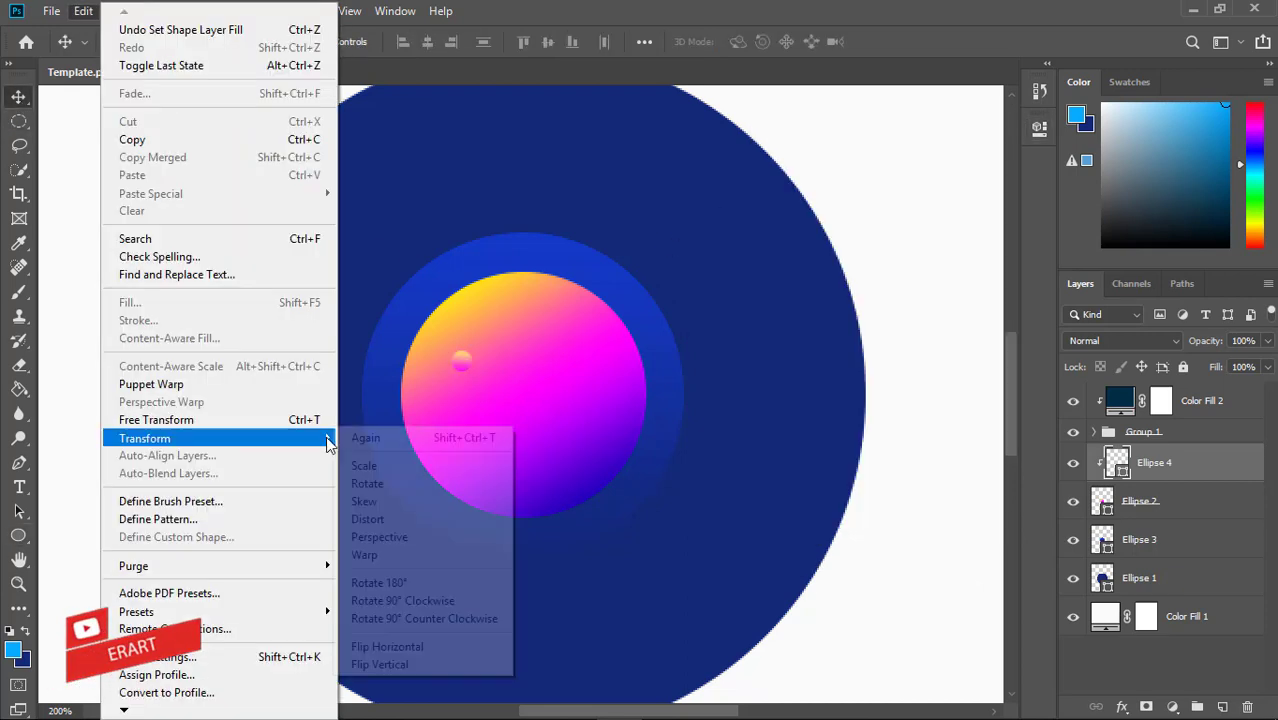
{"action": "left_click", "coordinate": [372, 483]}
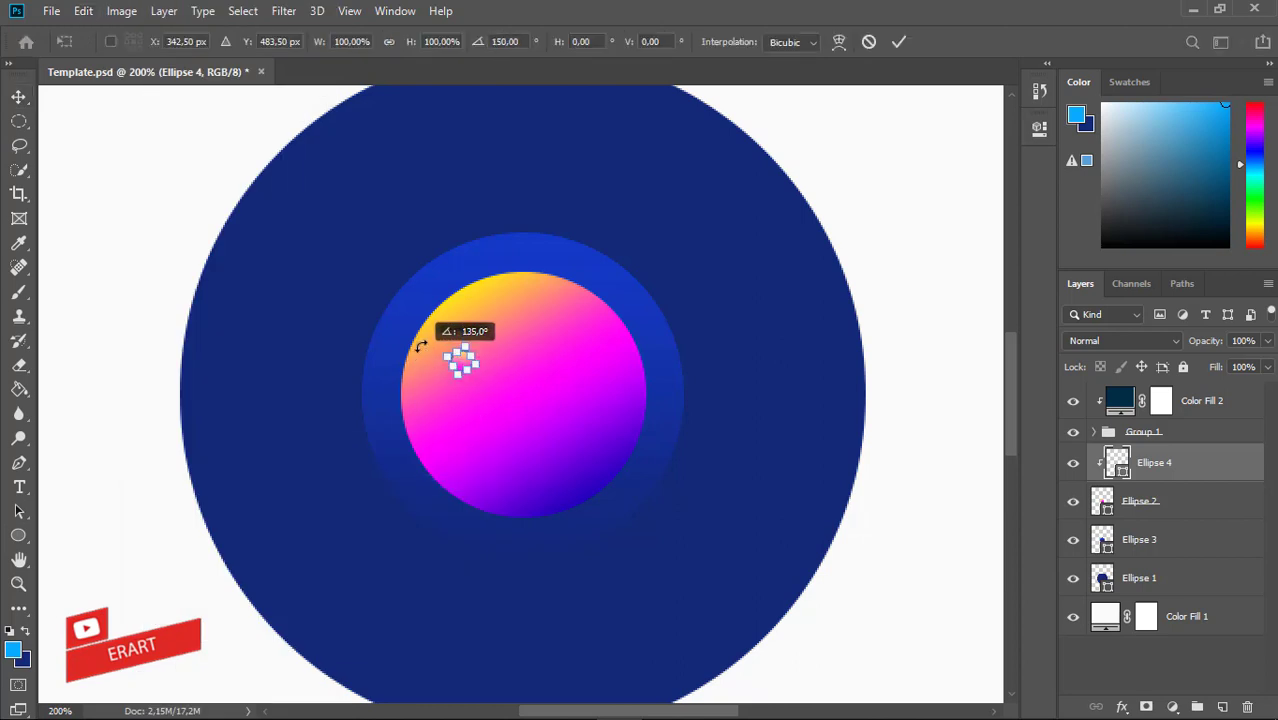
{"action": "left_click_drag", "start_coordinate": [421, 346], "coordinate": [254, 226]}
{"action": "key", "text": "Return"}
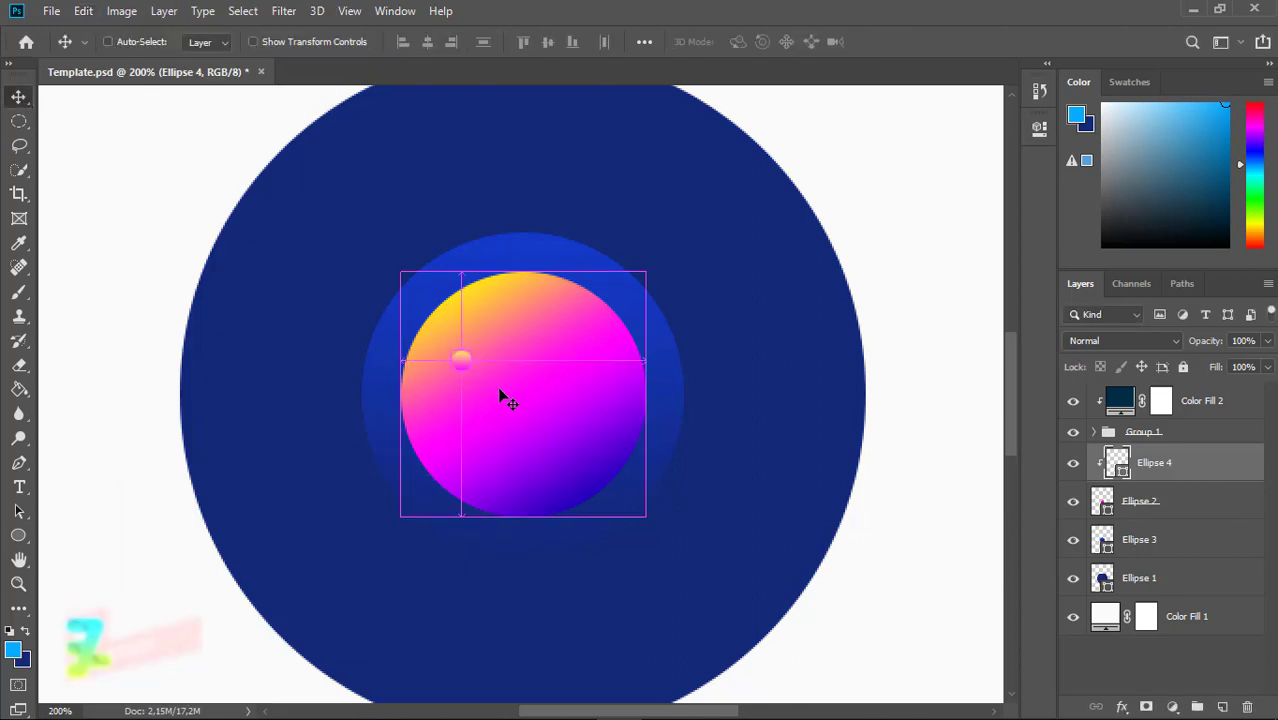
Duplicate the dot, move the copy near the sphere's top, and clip it to the sphere
{"action": "key", "text": "ctrl+j"}
{"action": "left_click_drag", "start_coordinate": [526, 360], "coordinate": [538, 307]}
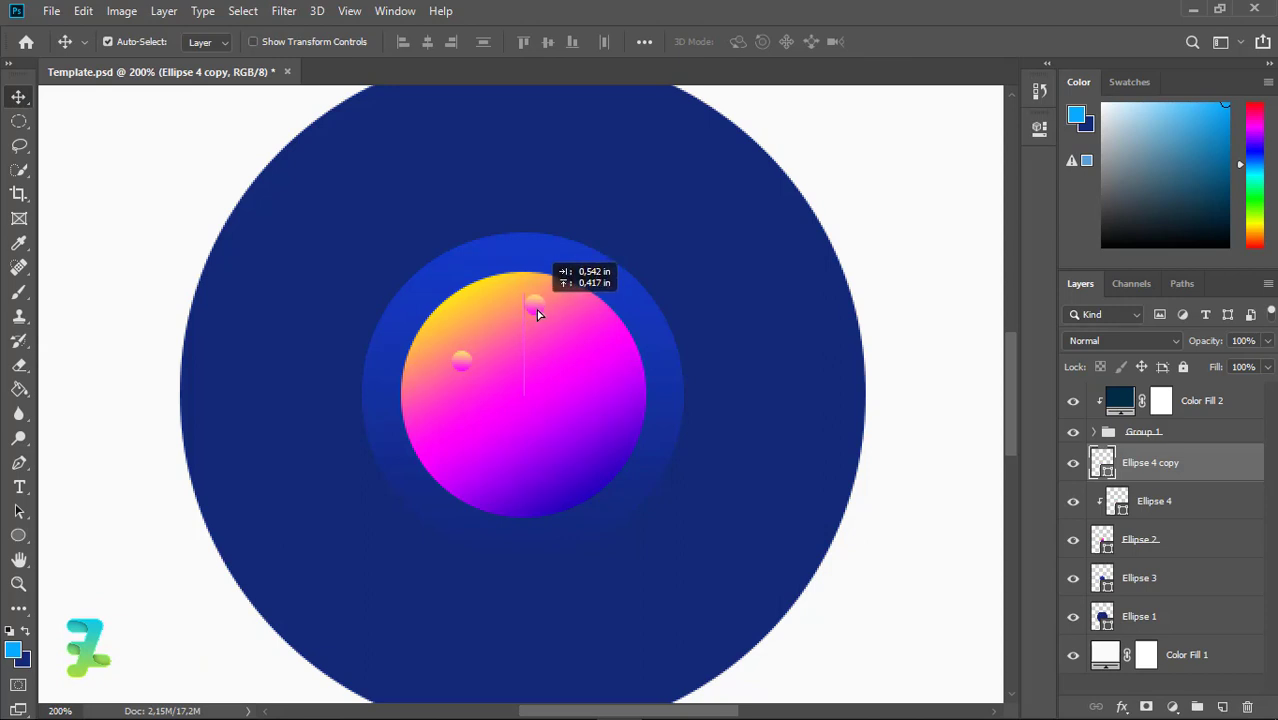
{"action": "right_click", "coordinate": [1221, 480]}
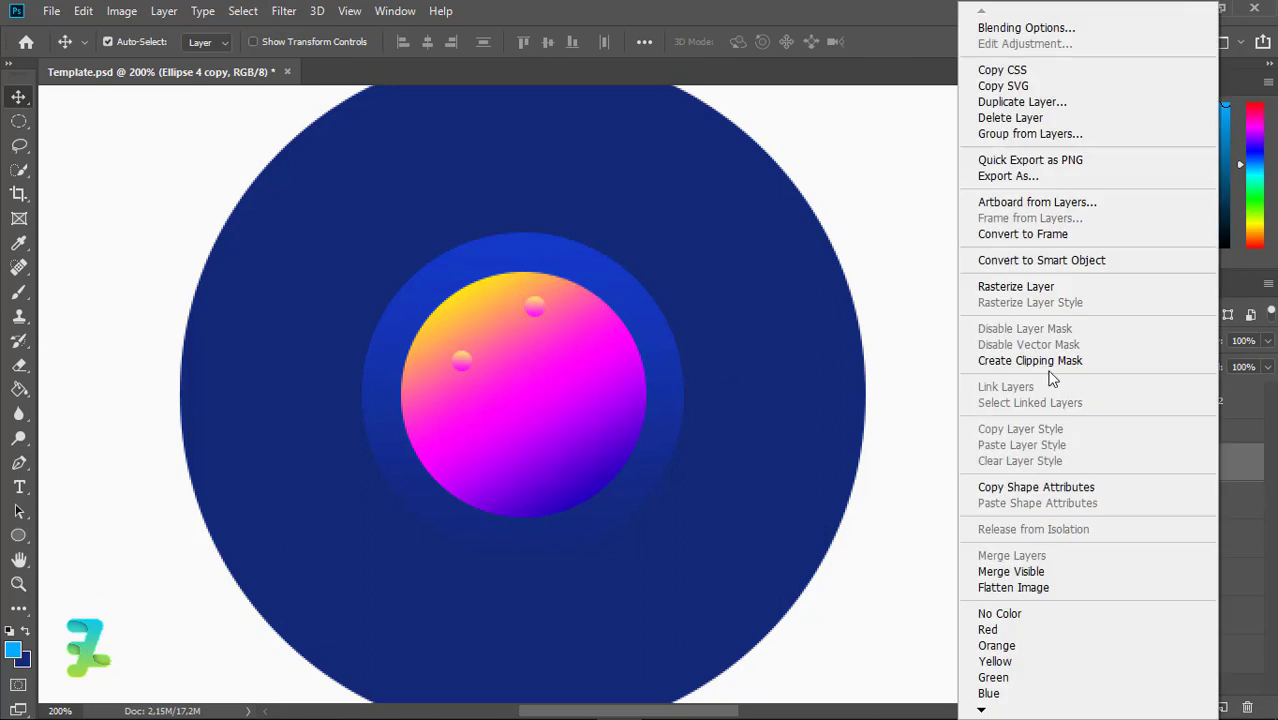
{"action": "left_click", "coordinate": [1045, 360]}
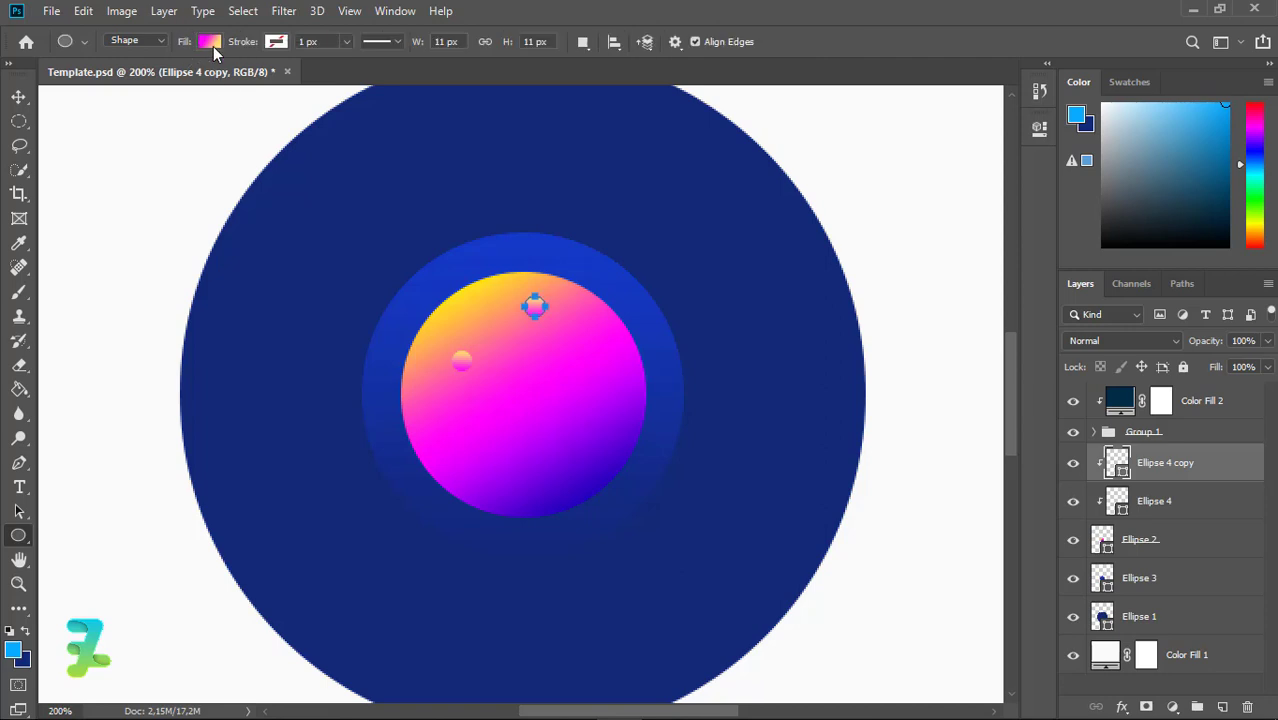
Change the copy's left gradient stop to magenta #c009c0
{"action": "left_click", "coordinate": [209, 41]}
{"action": "double_click", "coordinate": [116, 270]}
{"action": "left_click", "coordinate": [896, 320]}
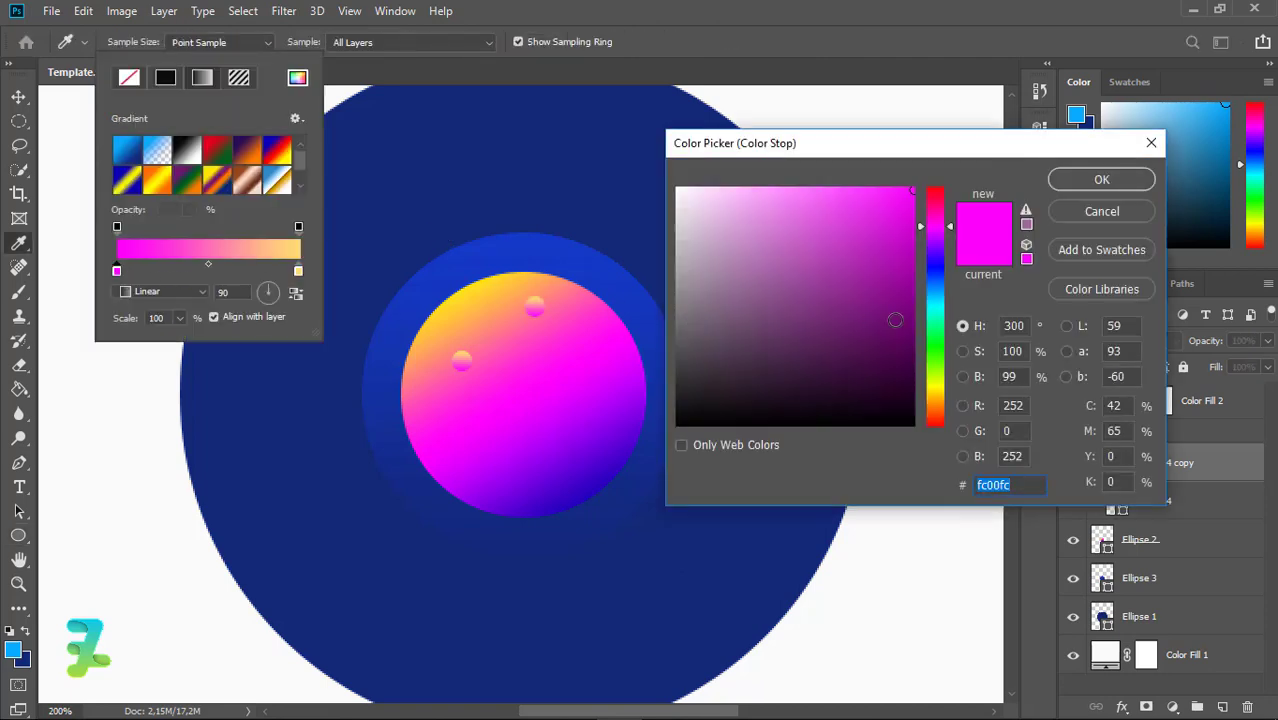
{"action": "left_click", "coordinate": [903, 243]}
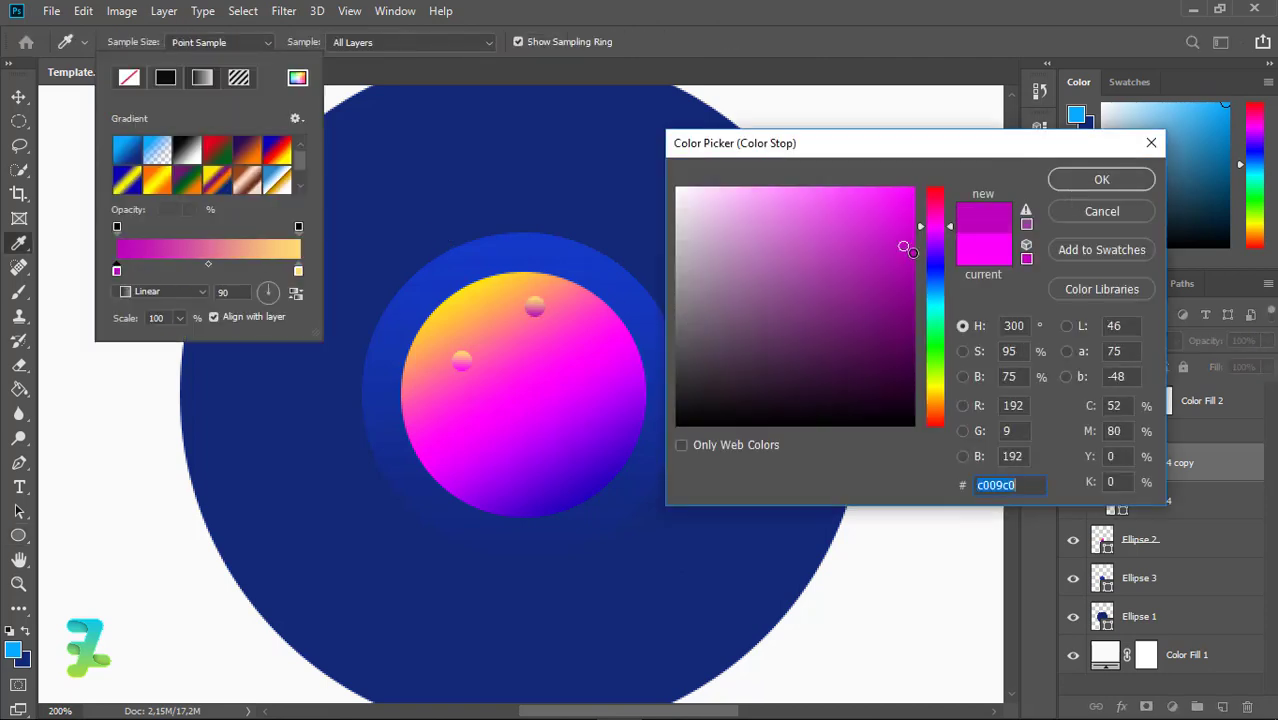
{"action": "left_click", "coordinate": [1100, 180]}
{"action": "key", "text": "v"}
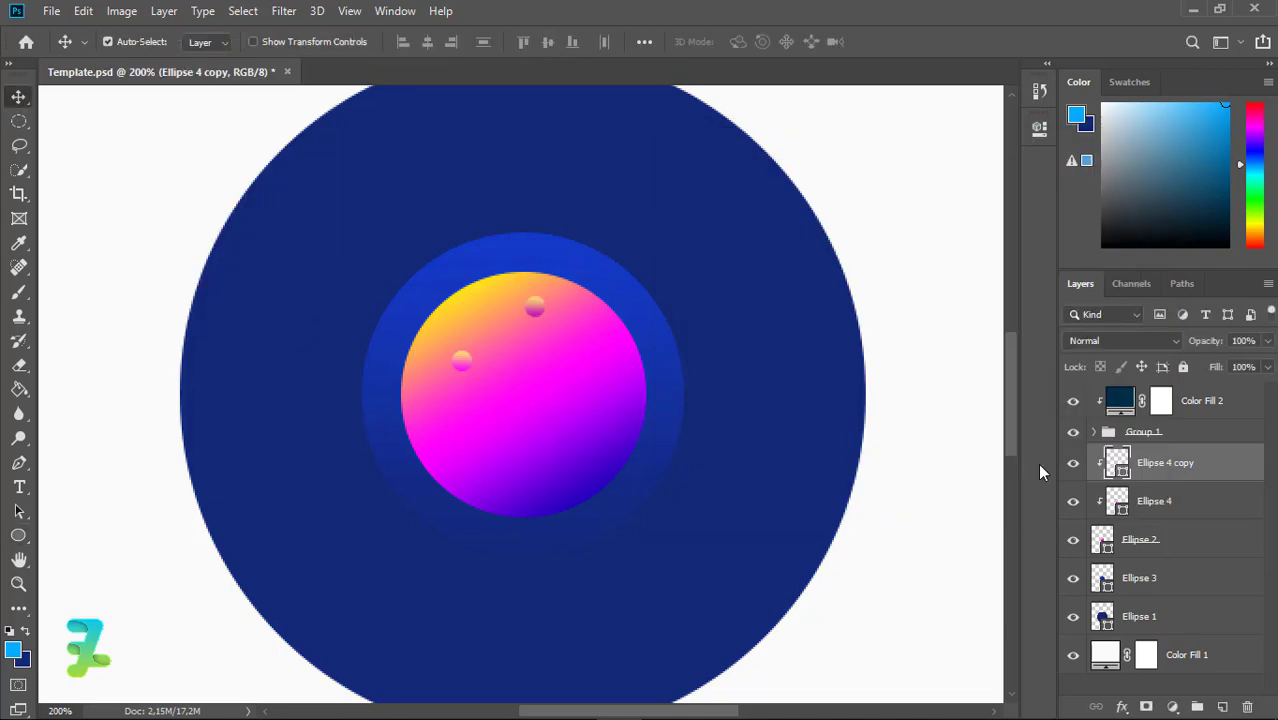
Add another clipped copy of the dot and move it lower on the ball
{"action": "key", "text": "ctrl+j"}
{"action": "right_click", "coordinate": [1184, 462]}
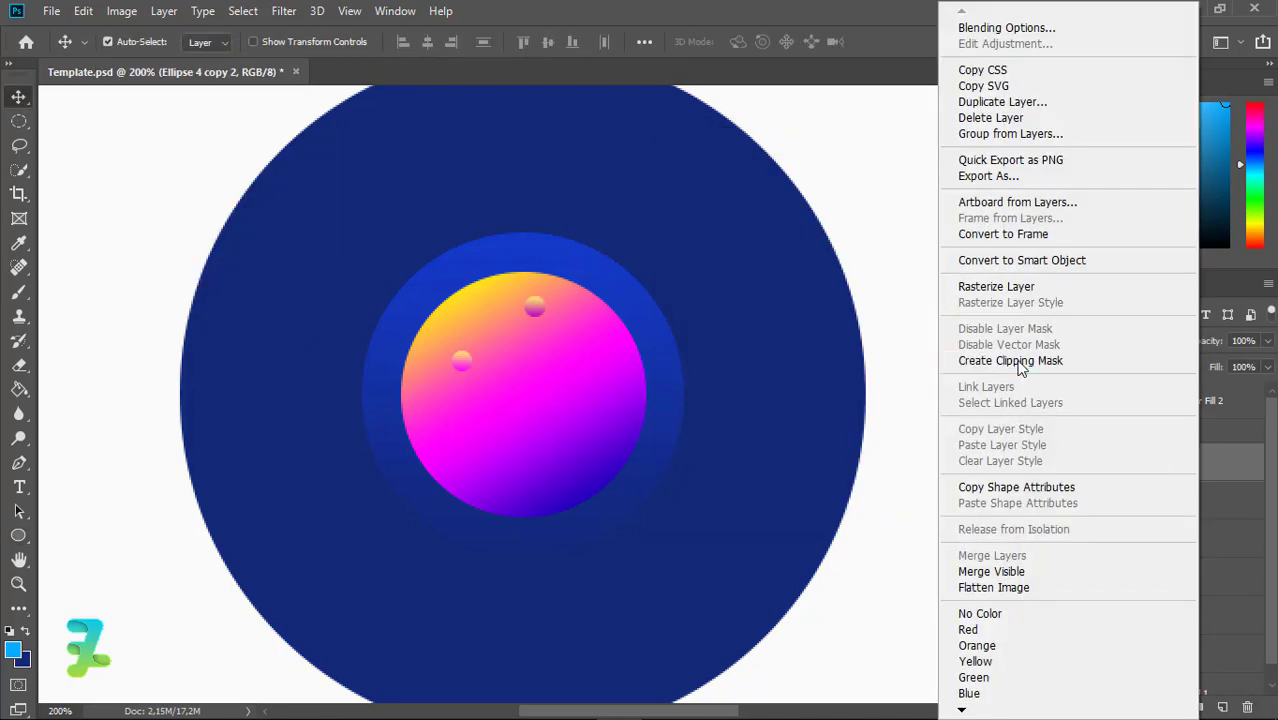
{"action": "left_click", "coordinate": [990, 357]}
{"action": "mouse_move", "coordinate": [538, 309]}
{"action": "left_mouse_down"}
{"action": "mouse_move", "coordinate": [604, 394]}
{"action": "mouse_move", "coordinate": [455, 442]}
{"action": "mouse_move", "coordinate": [555, 467]}
{"action": "mouse_move", "coordinate": [530, 395]}
{"action": "left_mouse_up"}
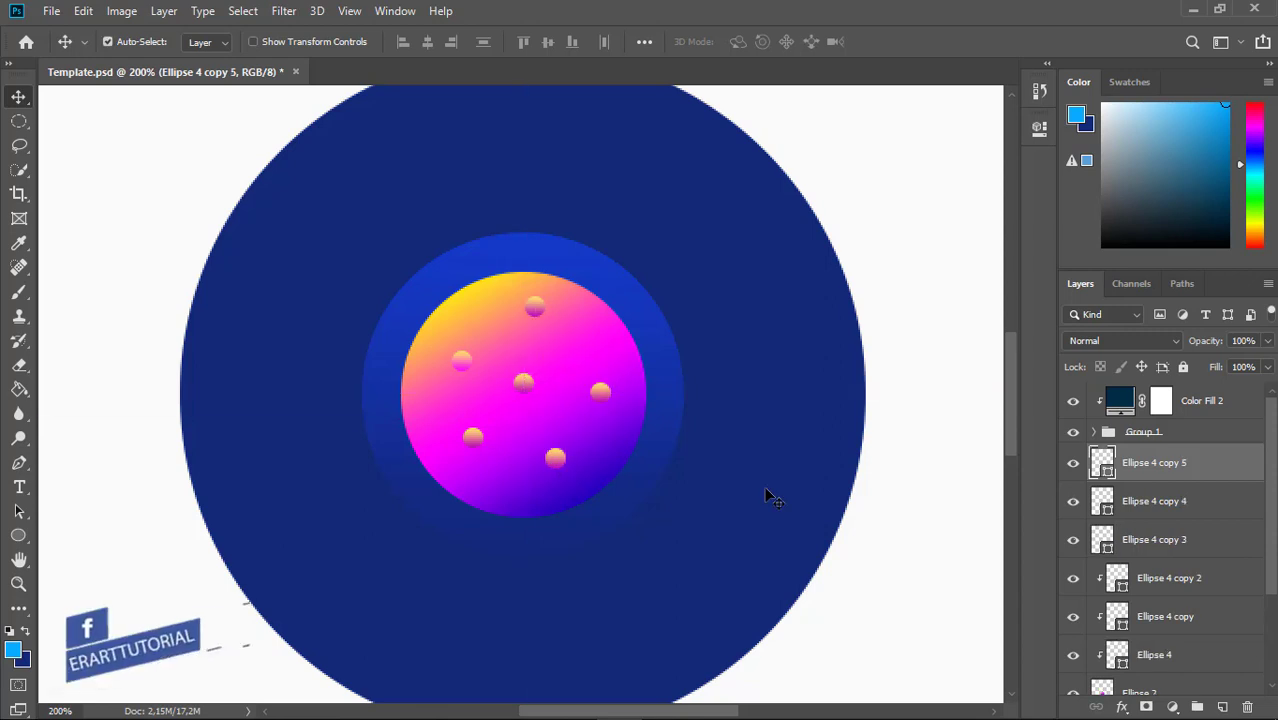
Clip Ellipse 4 copies 3–5 inside the ball
{"action": "left_click", "coordinate": [1229, 537], "text": "shift"}
{"action": "right_click", "coordinate": [1229, 537]}
{"action": "left_click", "coordinate": [1030, 359]}
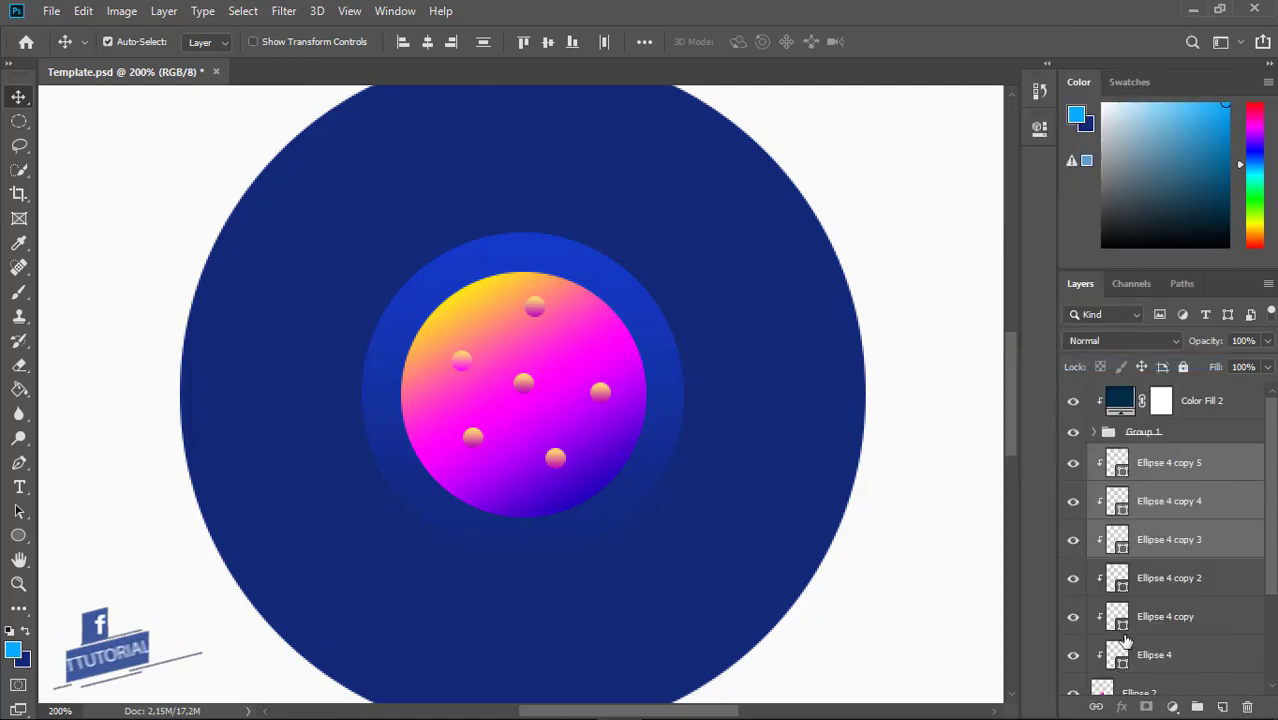
Change Ellipse 4's left gradient stop to dark purple
{"action": "left_click", "coordinate": [1127, 645]}
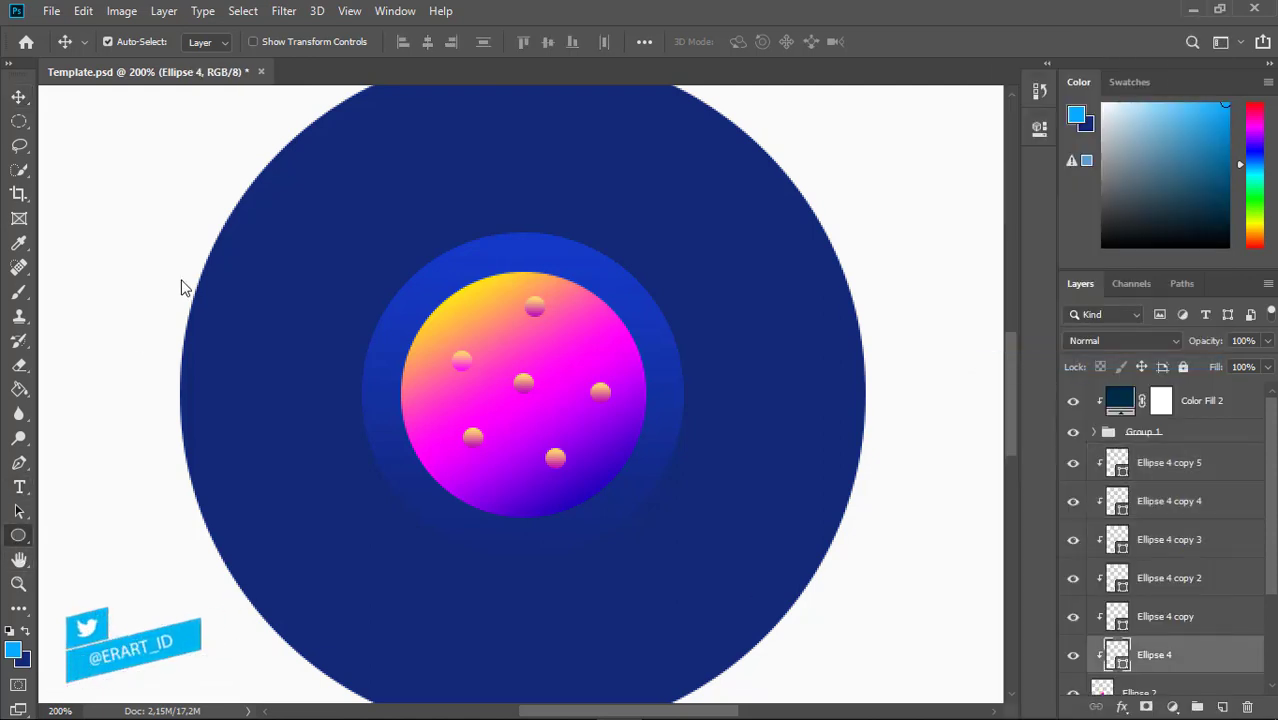
{"action": "left_click", "coordinate": [209, 41]}
{"action": "double_click", "coordinate": [118, 270]}
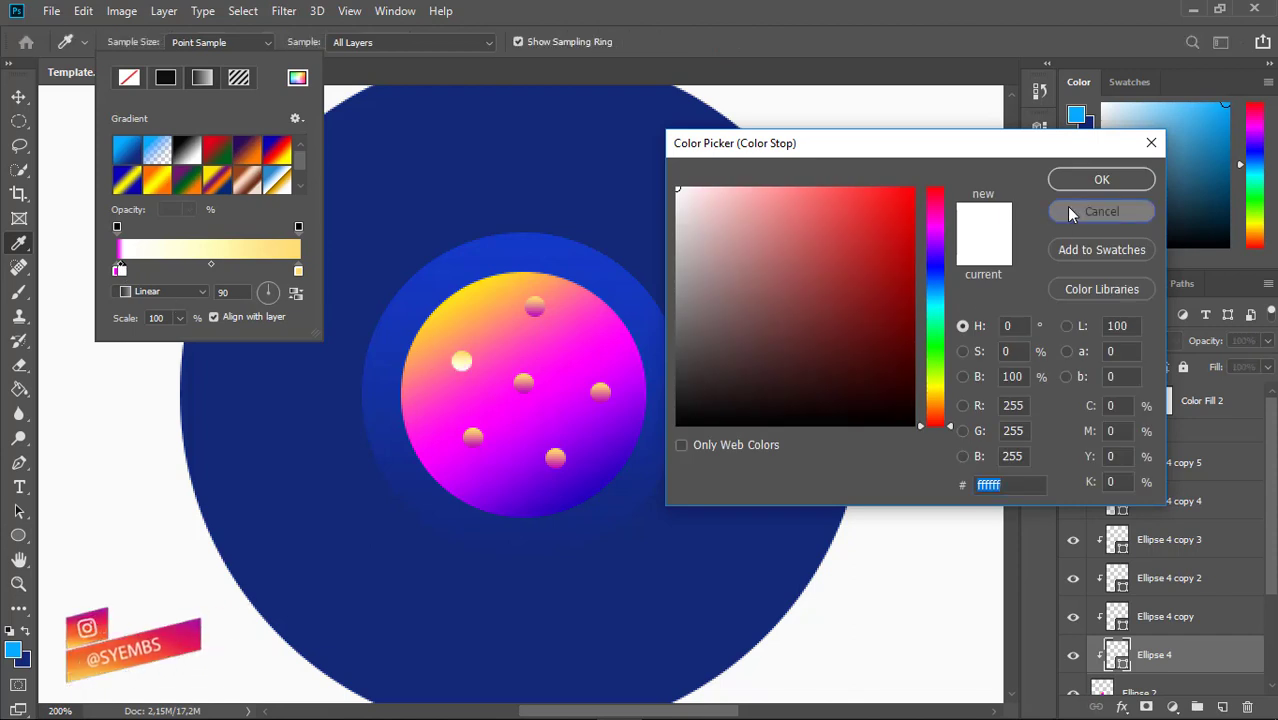
{"action": "left_click", "coordinate": [1068, 213]}
{"action": "key", "text": "Escape"}
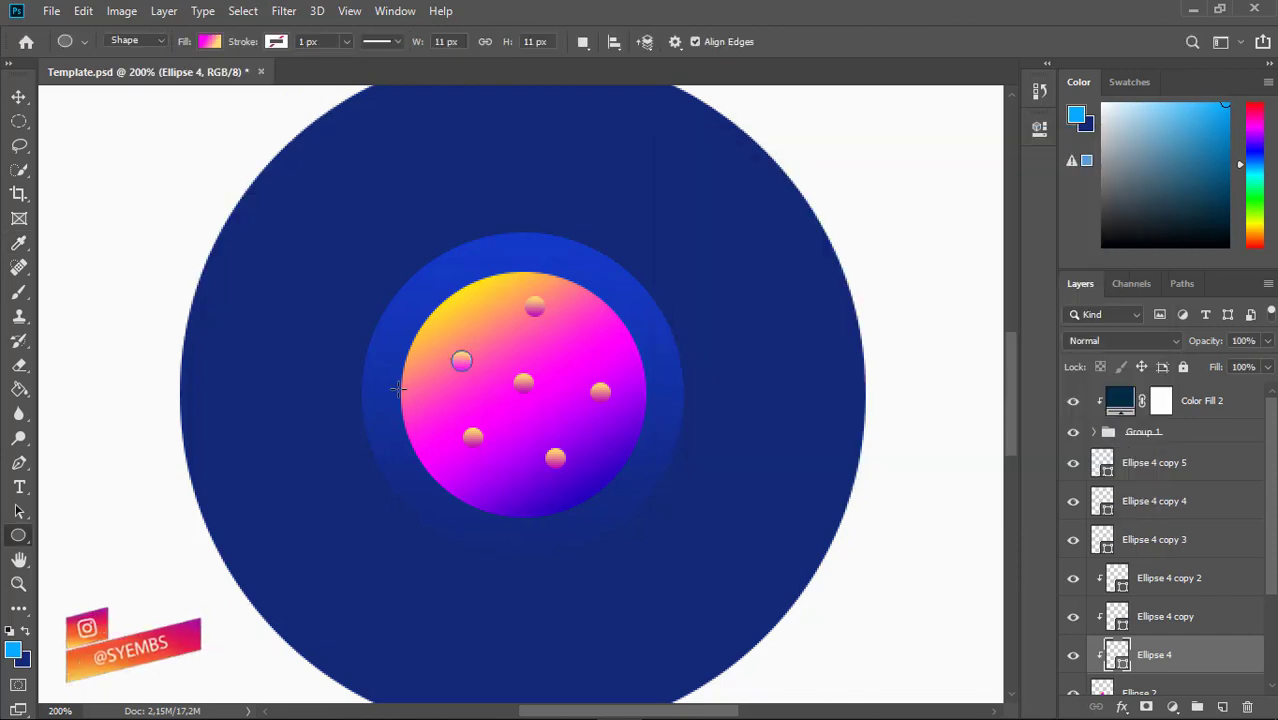
{"action": "left_click", "coordinate": [210, 42]}
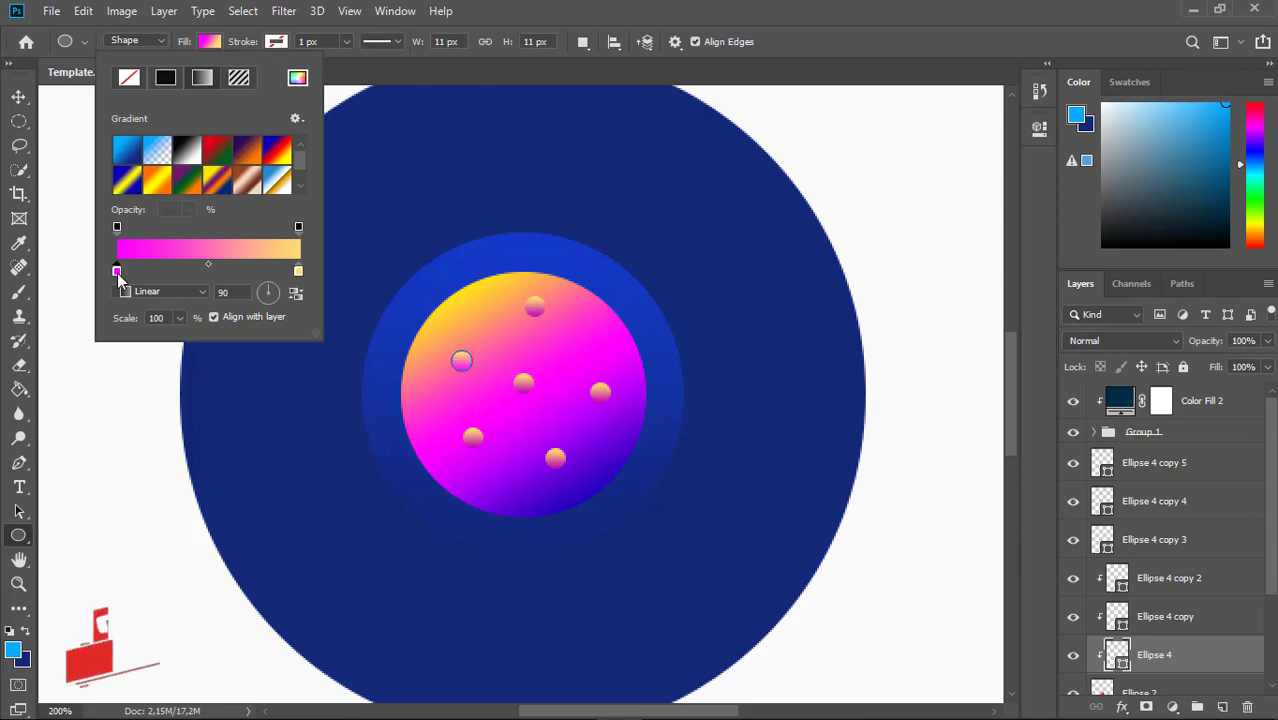
{"action": "double_click", "coordinate": [116, 270]}
{"action": "left_click", "coordinate": [718, 393]}
{"action": "mouse_move", "coordinate": [718, 393]}
{"action": "left_mouse_down"}
{"action": "mouse_move", "coordinate": [733, 345]}
{"action": "mouse_move", "coordinate": [900, 357]}
{"action": "mouse_move", "coordinate": [895, 287]}
{"action": "left_mouse_up"}
{"action": "left_click", "coordinate": [1101, 179]}
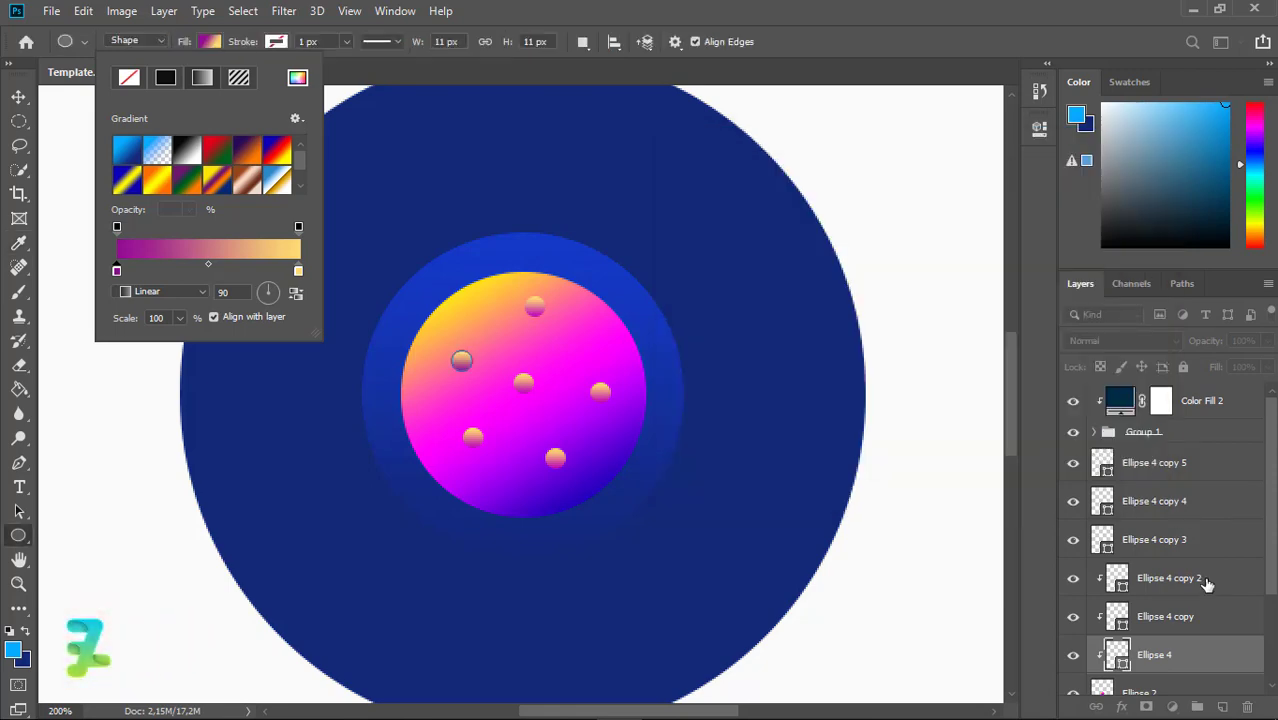
{"action": "key", "text": "Return"}
Clip the remaining sphere copies into the ball
{"action": "right_click", "coordinate": [1211, 468]}
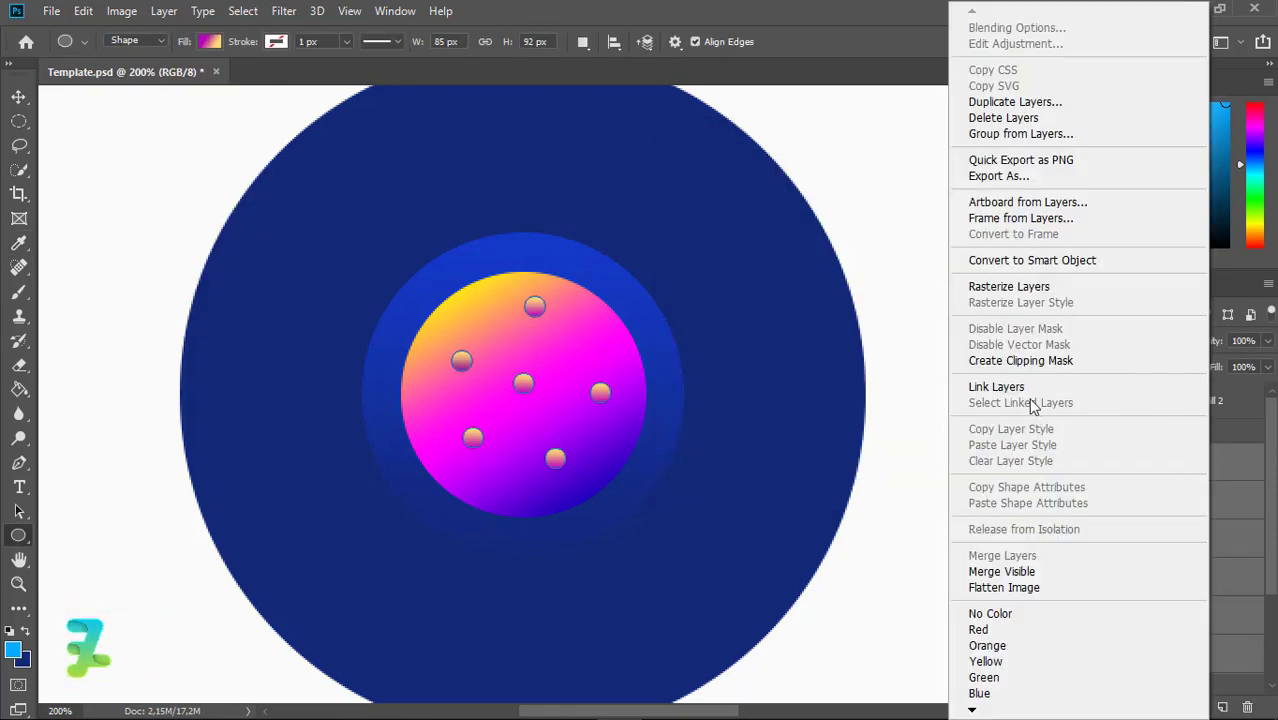
{"action": "left_click", "coordinate": [1017, 362]}
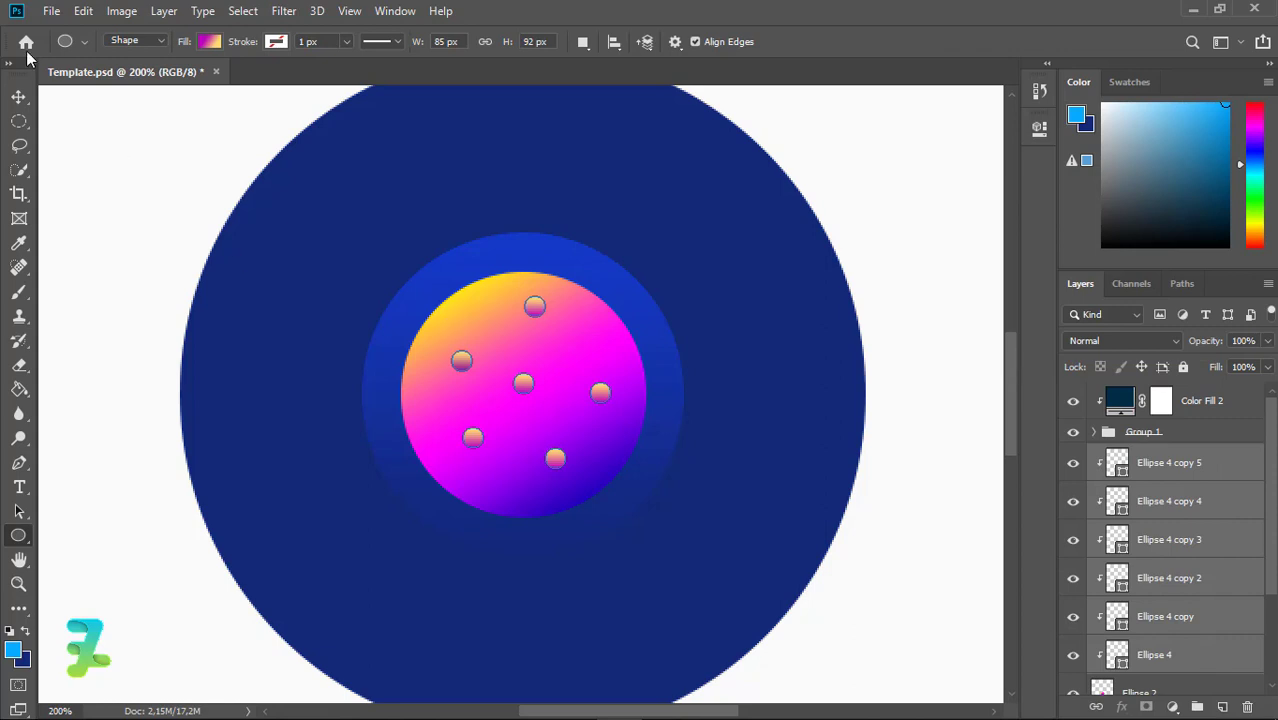
{"action": "left_click", "coordinate": [19, 96]}
{"action": "scroll", "coordinate": [1268, 540], "scroll_direction": "down", "scroll_amount": 3}
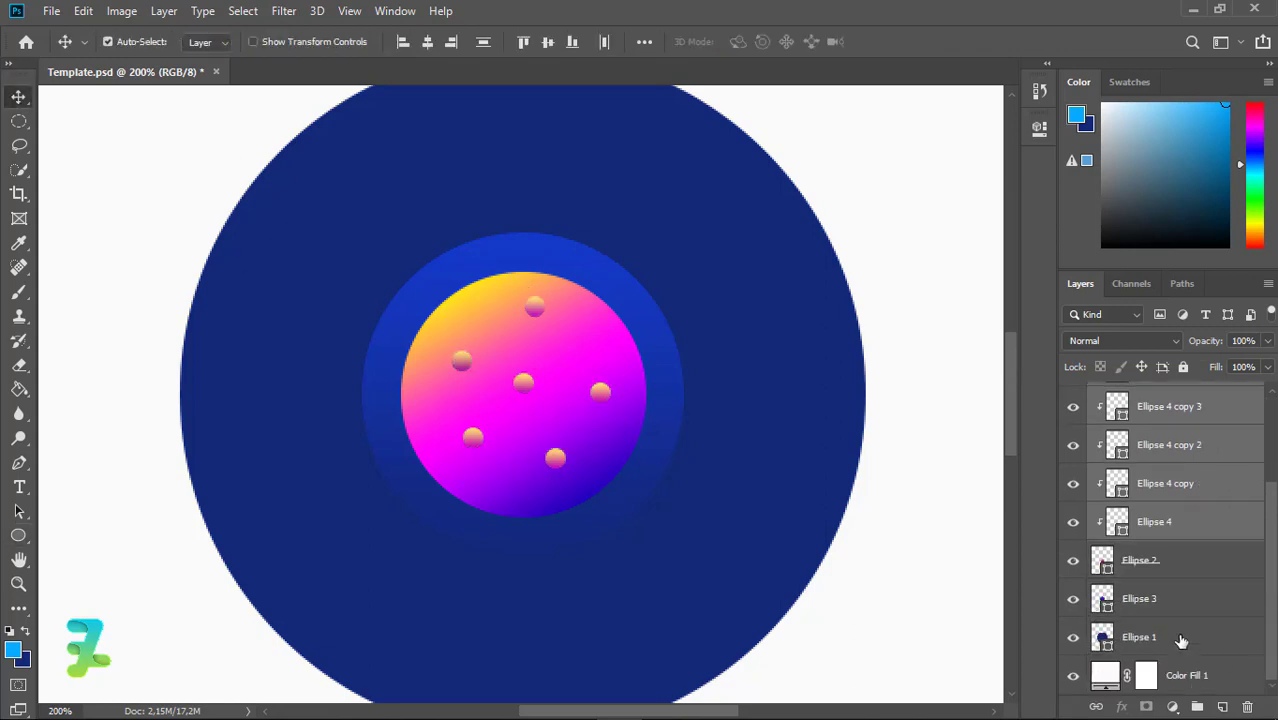
Add a new Layer 1 clipped to the navy circle layer
{"action": "left_click", "coordinate": [1181, 641]}
{"action": "left_click", "coordinate": [1167, 606]}
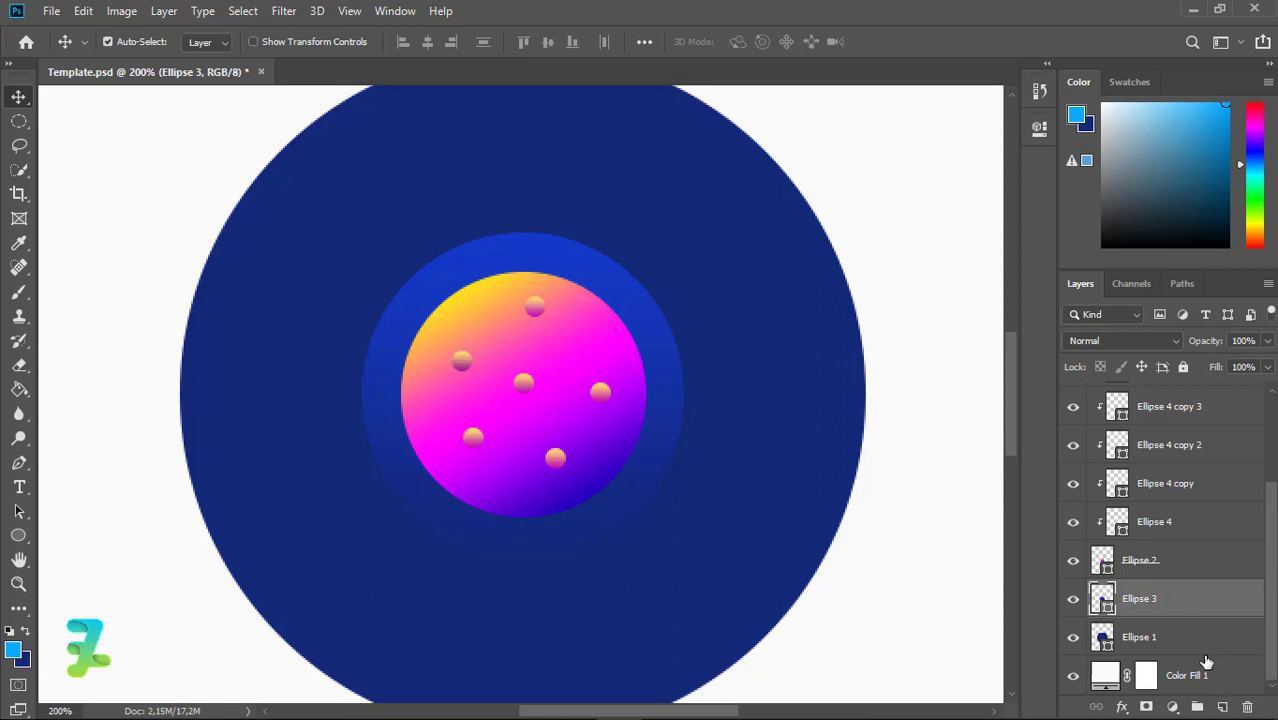
{"action": "left_click", "coordinate": [1222, 707]}
{"action": "right_click", "coordinate": [1212, 637]}
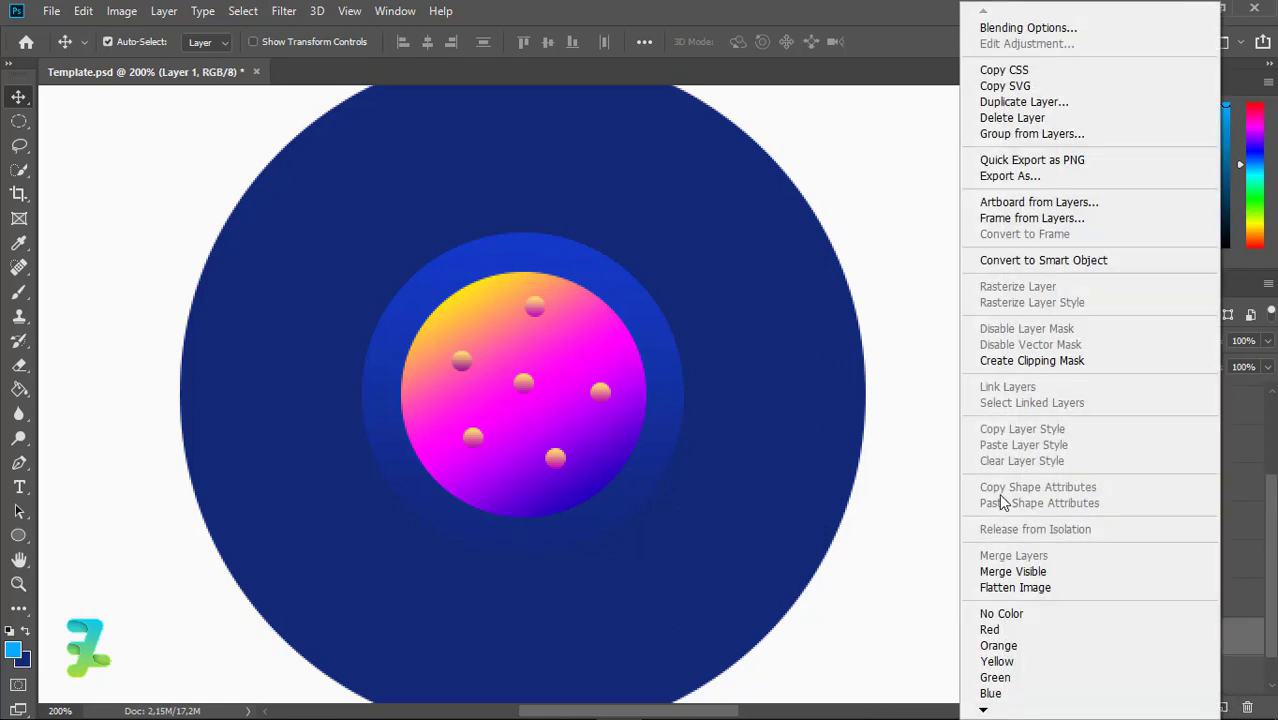
{"action": "left_click", "coordinate": [1020, 360]}
Paint a soft #6685ff brush glow around the central ball
{"action": "left_click", "coordinate": [19, 292]}
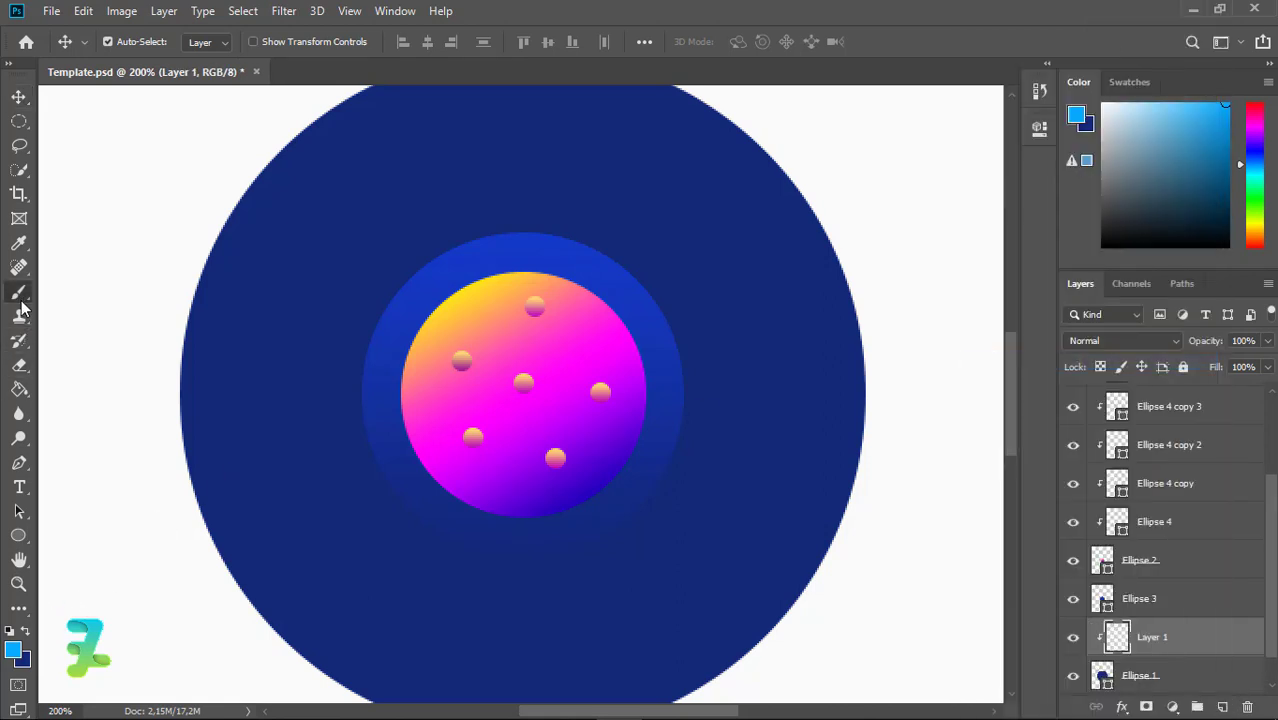
{"action": "left_click", "coordinate": [12, 650]}
{"action": "left_click", "coordinate": [375, 400]}
{"action": "type", "text": "6685ff"}
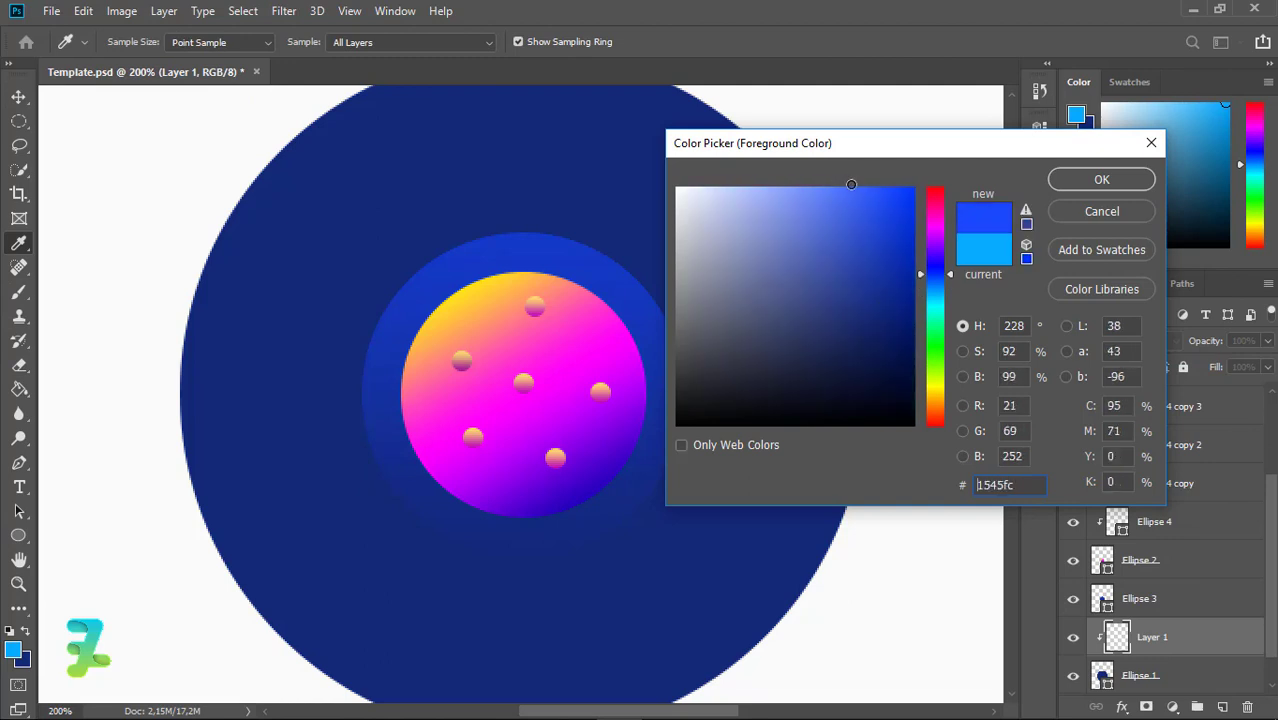
{"action": "left_click", "coordinate": [1100, 179]}
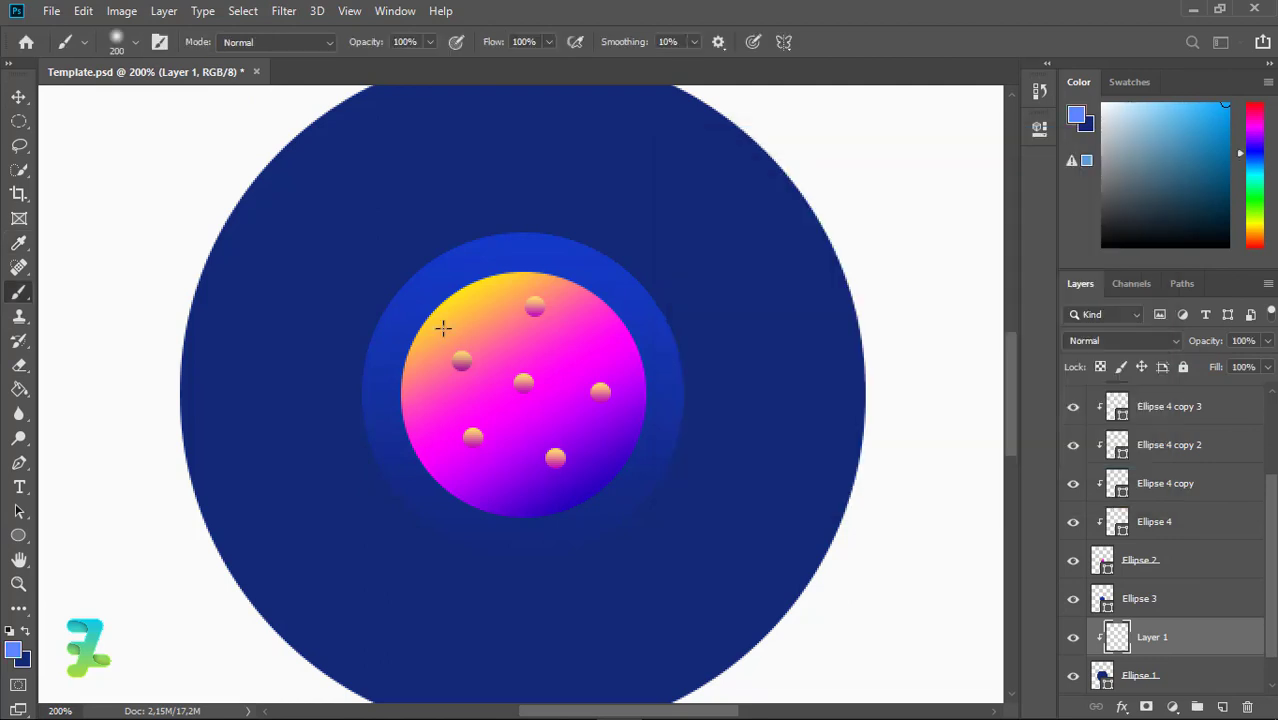
{"action": "left_click", "coordinate": [527, 389]}
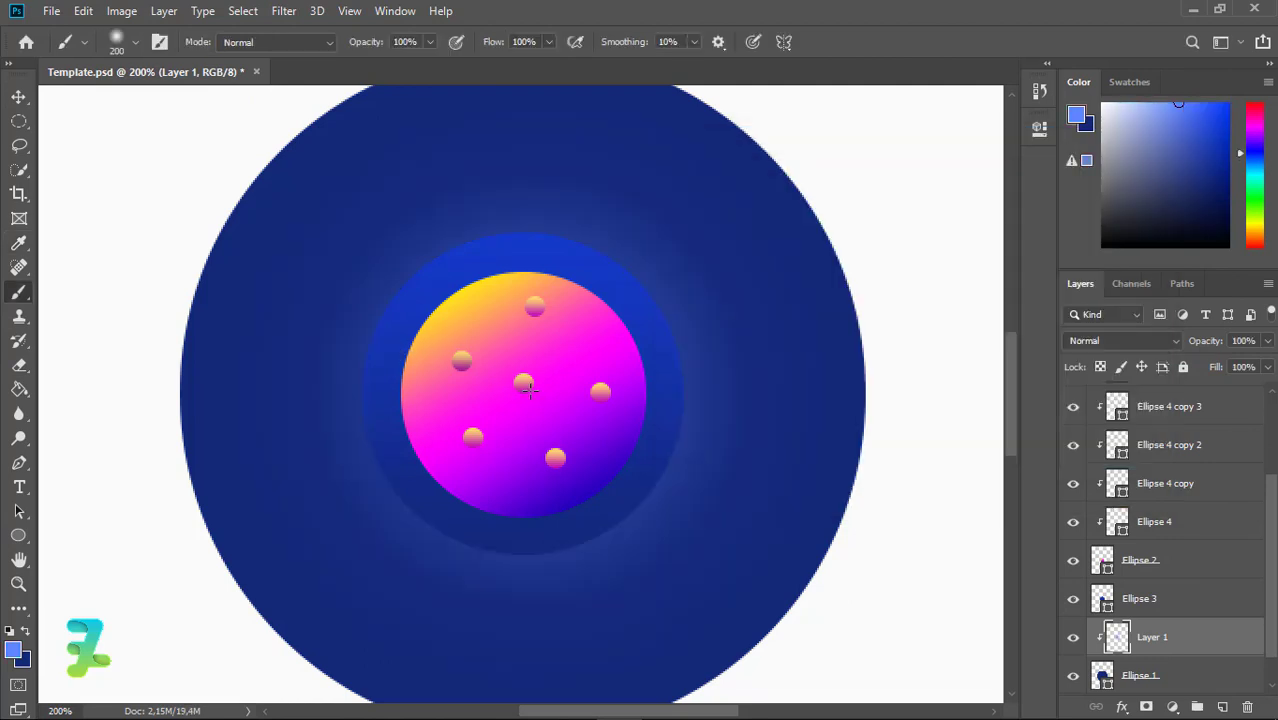
Switch the glow brush colour to darker, more saturated, then lighter blues
{"action": "left_click", "coordinate": [14, 652]}
{"action": "left_click", "coordinate": [857, 260]}
{"action": "left_click", "coordinate": [903, 262]}
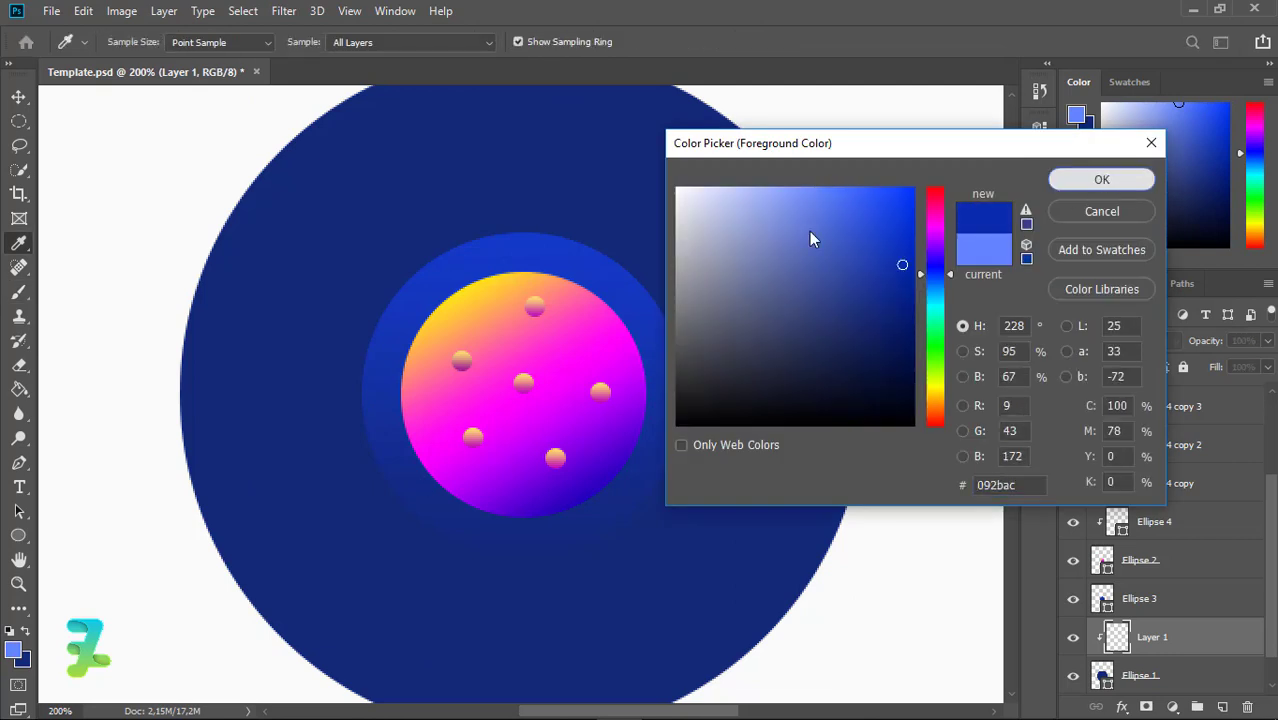
{"action": "key", "text": "Return"}
{"action": "left_click", "coordinate": [21, 655]}
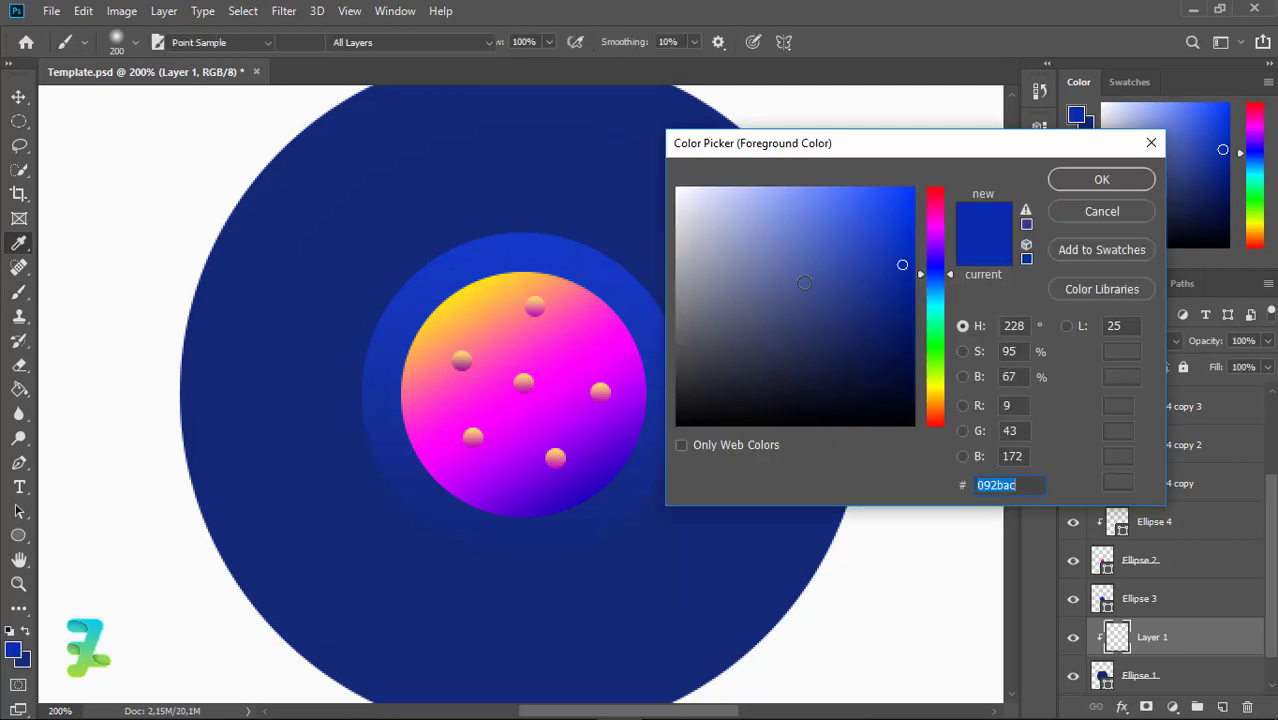
{"action": "left_click", "coordinate": [861, 228]}
{"action": "key", "text": "Return"}
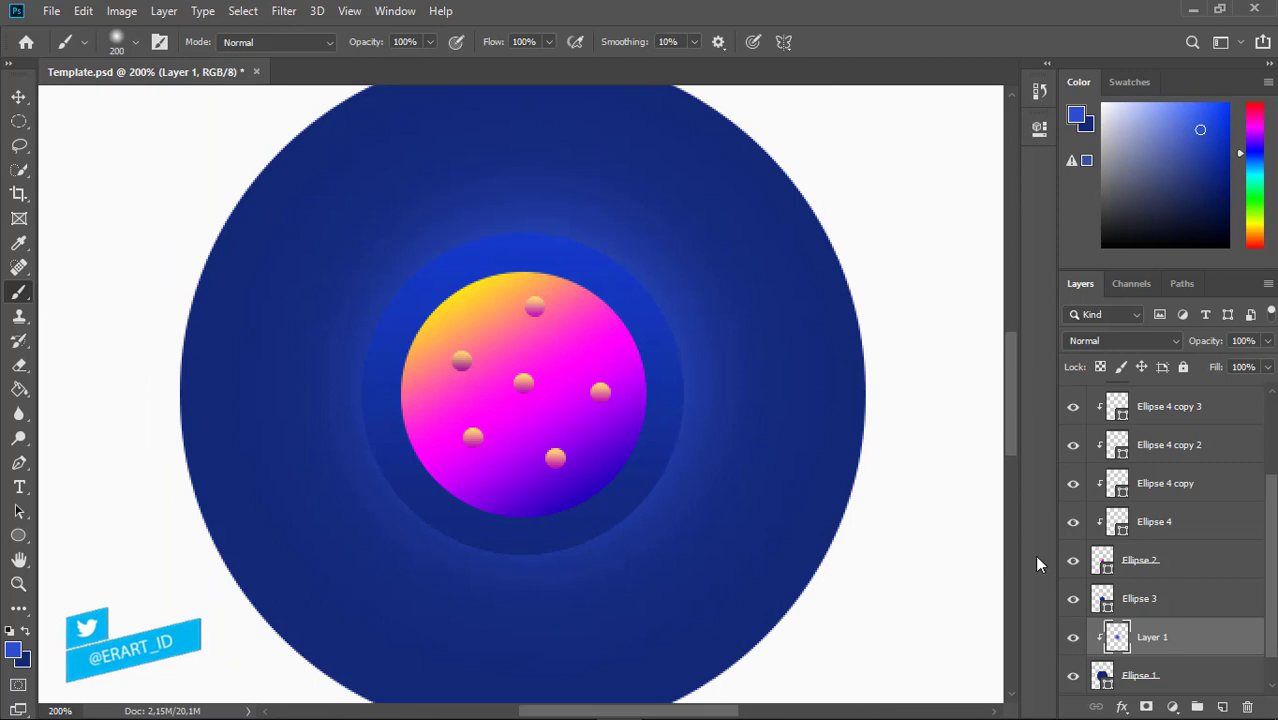
{"action": "scroll", "coordinate": [1237, 609], "scroll_direction": "up", "scroll_amount": 3}
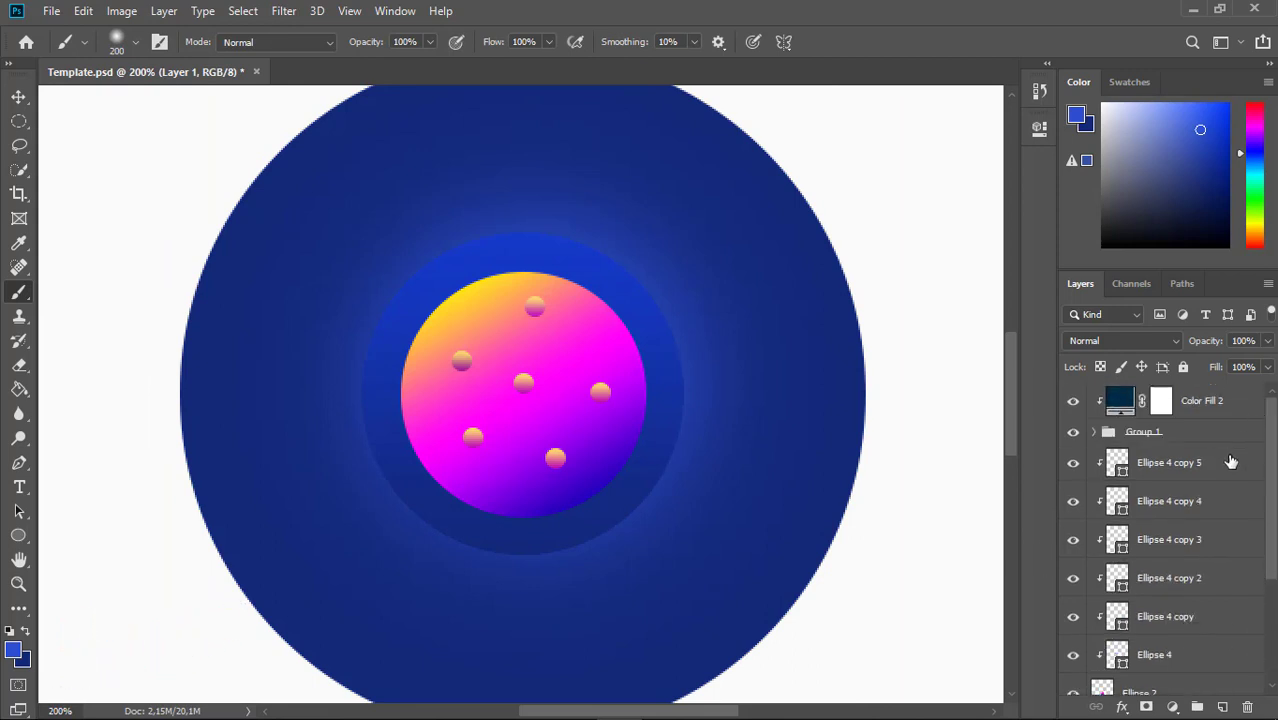
Add an empty Layer 2 above the top sphere copy layer
{"action": "left_click", "coordinate": [1212, 466]}
{"action": "left_click", "coordinate": [1222, 707]}
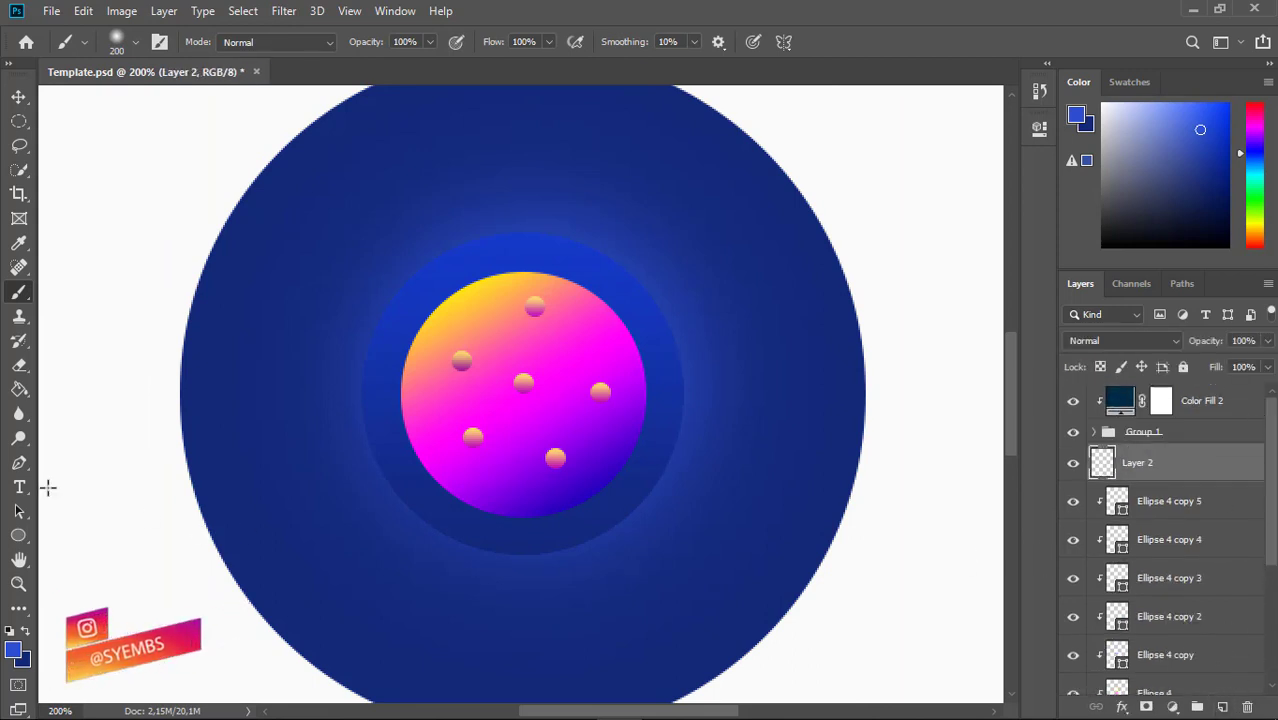
{"action": "left_click", "coordinate": [19, 462]}
{"action": "key", "text": "ctrl+minus"}
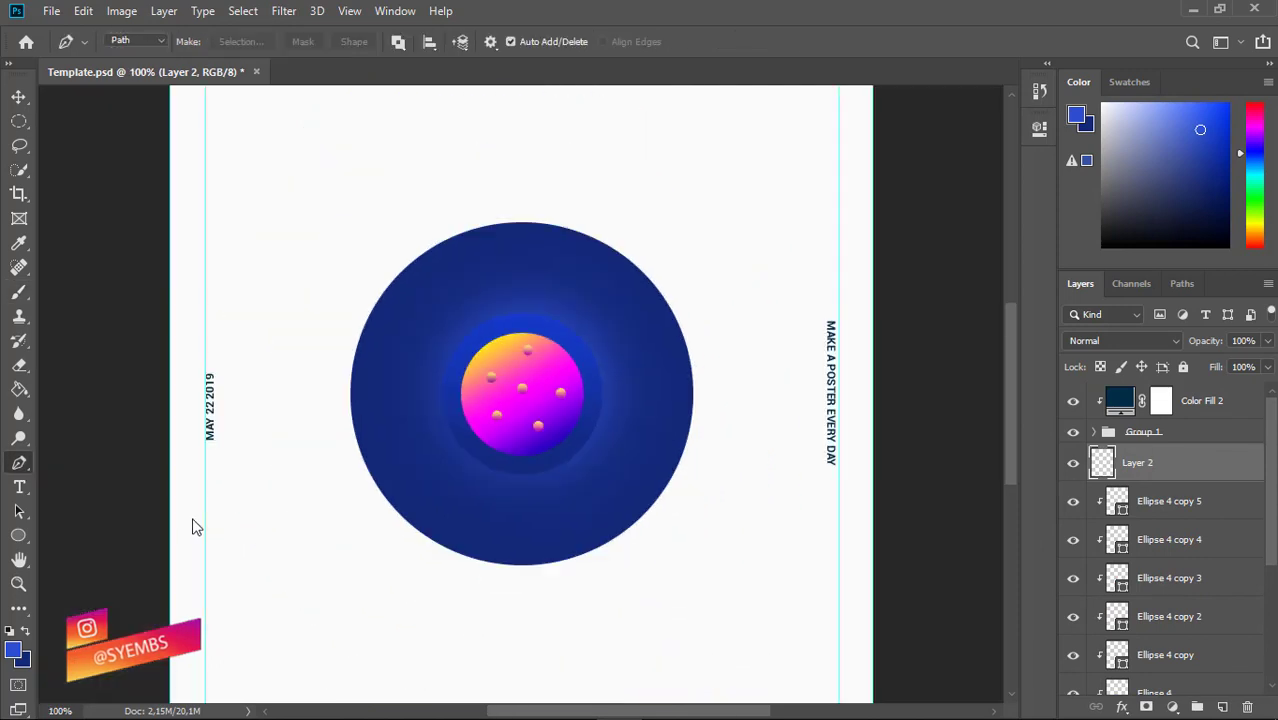
Draw a closed wavy pen path across the circle's lower right
{"action": "left_click", "coordinate": [681, 326]}
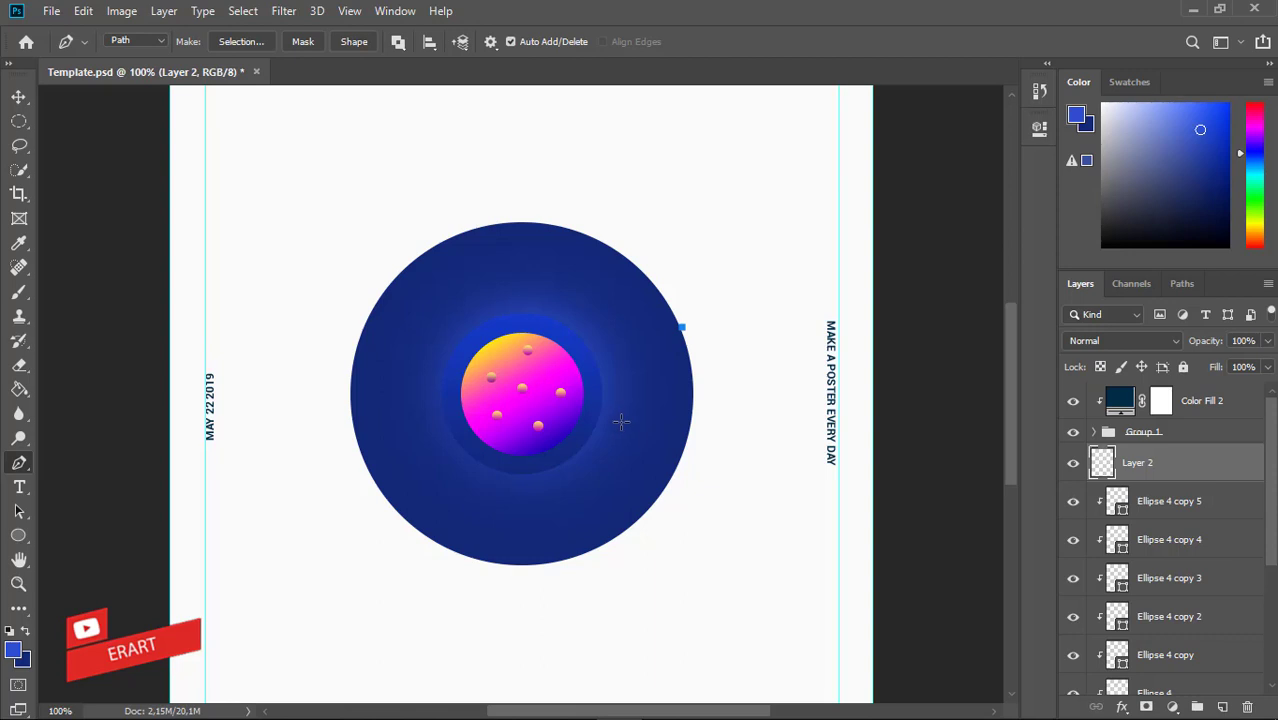
{"action": "left_click_drag", "start_coordinate": [535, 422], "coordinate": [531, 482]}
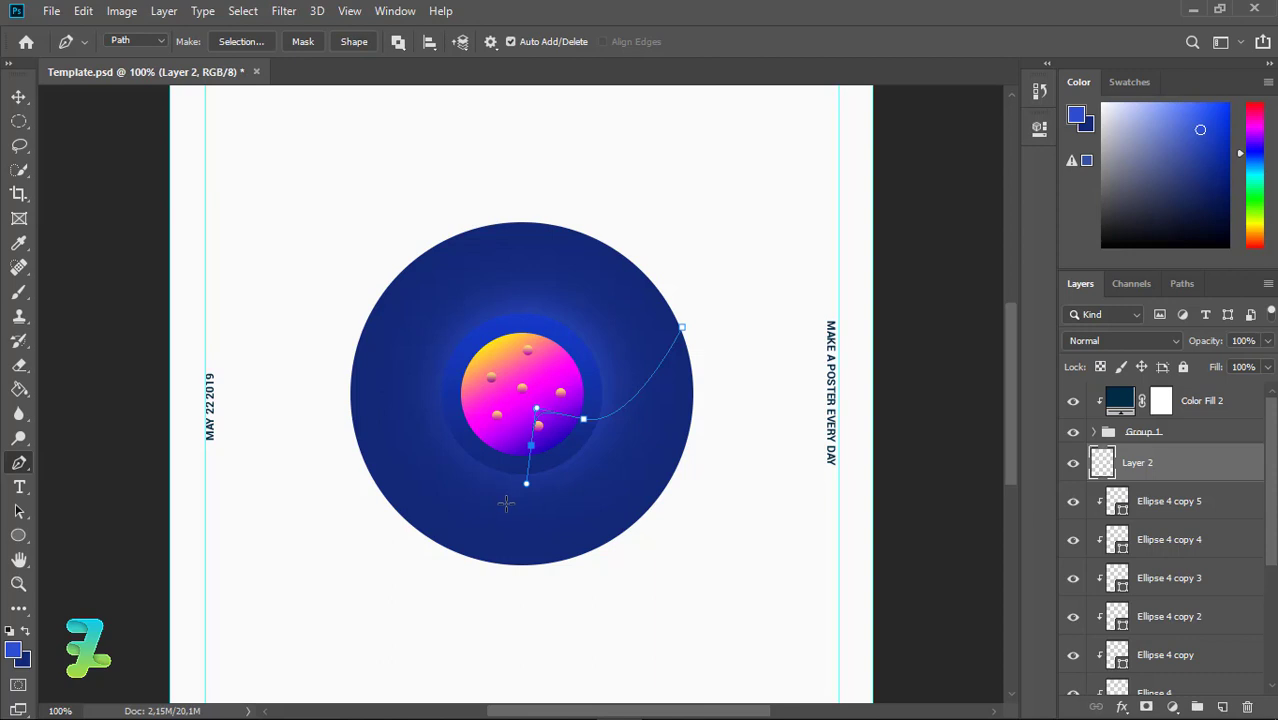
{"action": "left_click_drag", "start_coordinate": [503, 512], "coordinate": [471, 516]}
{"action": "key", "text": "ctrl+z"}
{"action": "left_click_drag", "start_coordinate": [518, 436], "coordinate": [525, 475]}
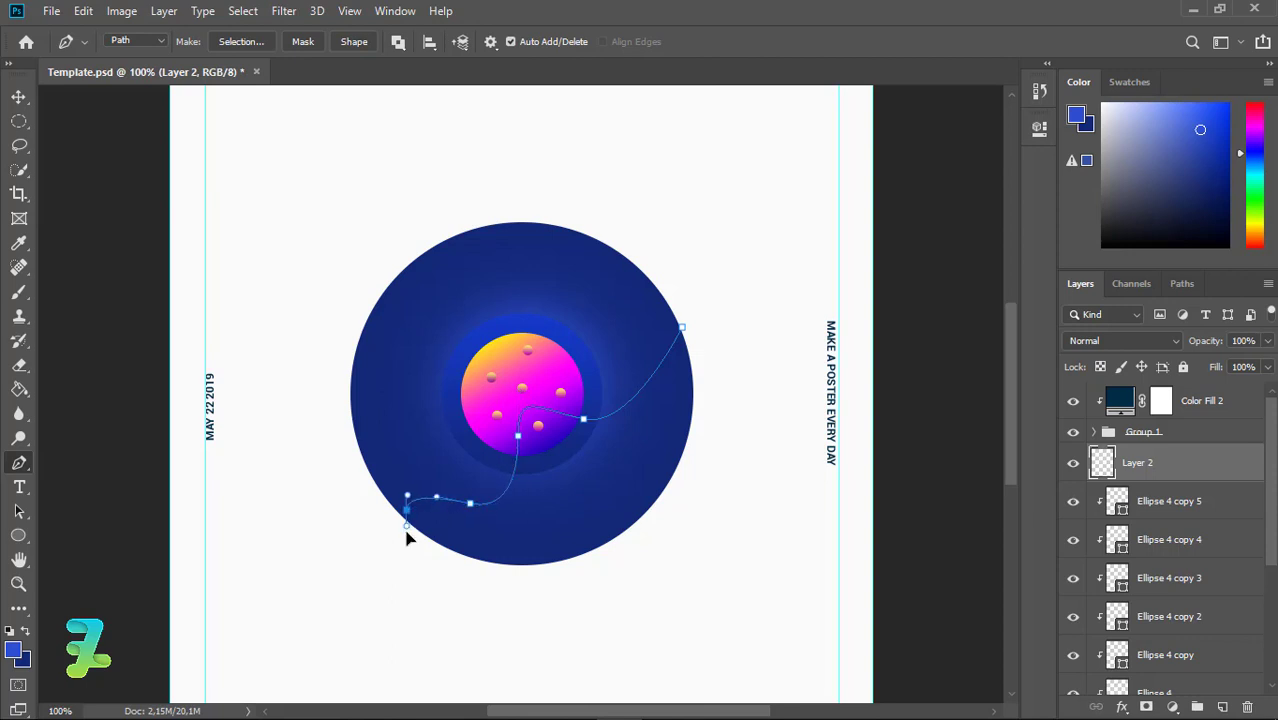
{"action": "left_click_drag", "start_coordinate": [416, 545], "coordinate": [408, 547]}
{"action": "left_click", "coordinate": [566, 587]}
{"action": "left_click", "coordinate": [666, 541]}
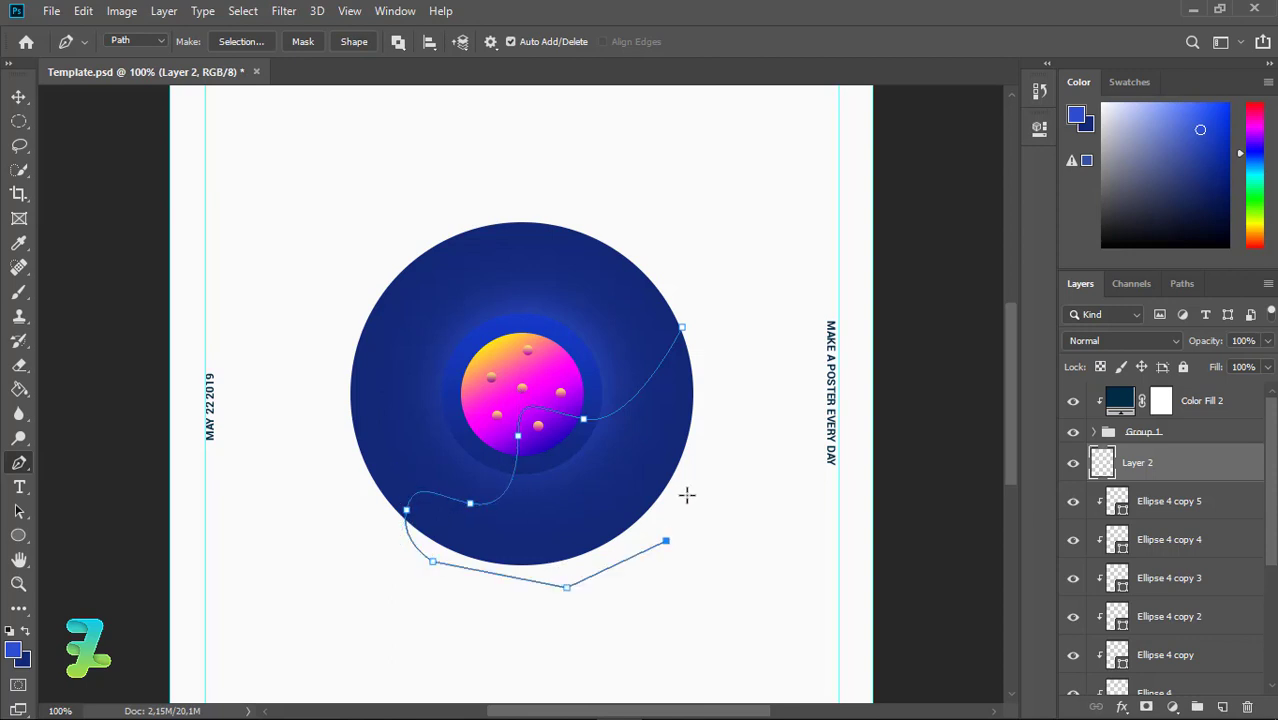
{"action": "left_click", "coordinate": [684, 332]}
Convert the wave path into a selection with 0 feather
{"action": "right_click", "coordinate": [686, 334]}
{"action": "left_click", "coordinate": [712, 380]}
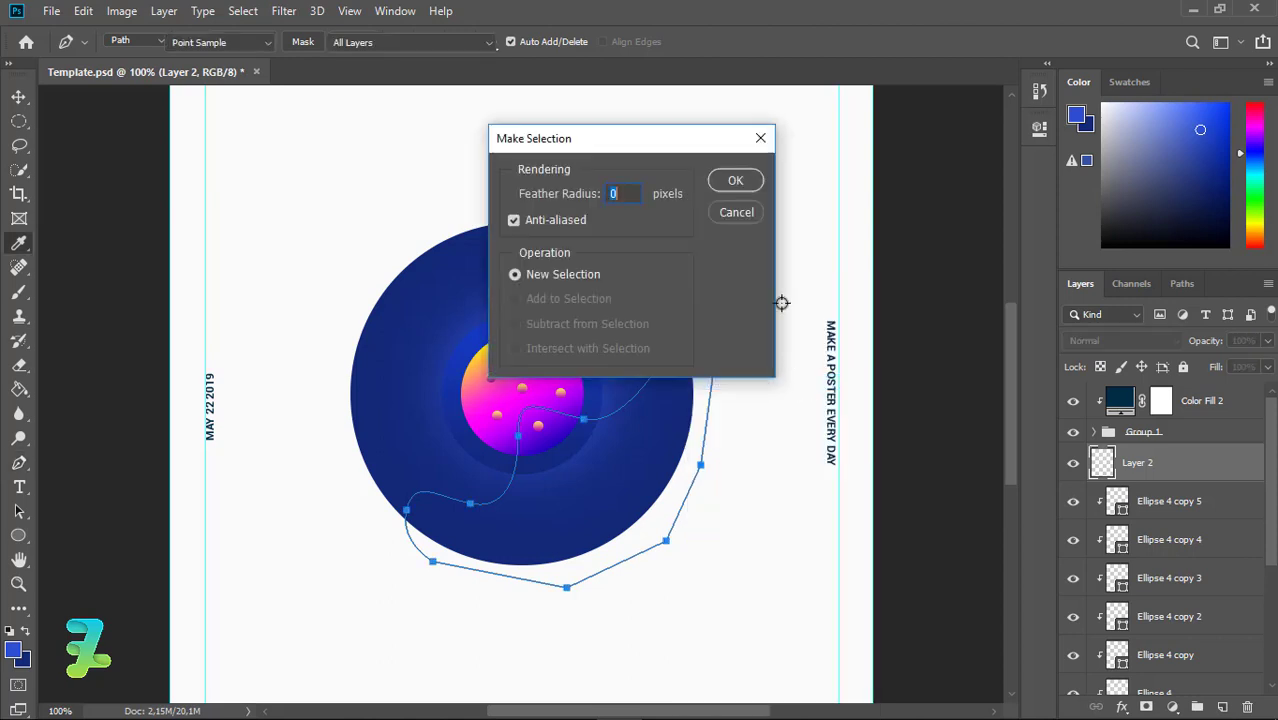
{"action": "key", "text": "Return"}
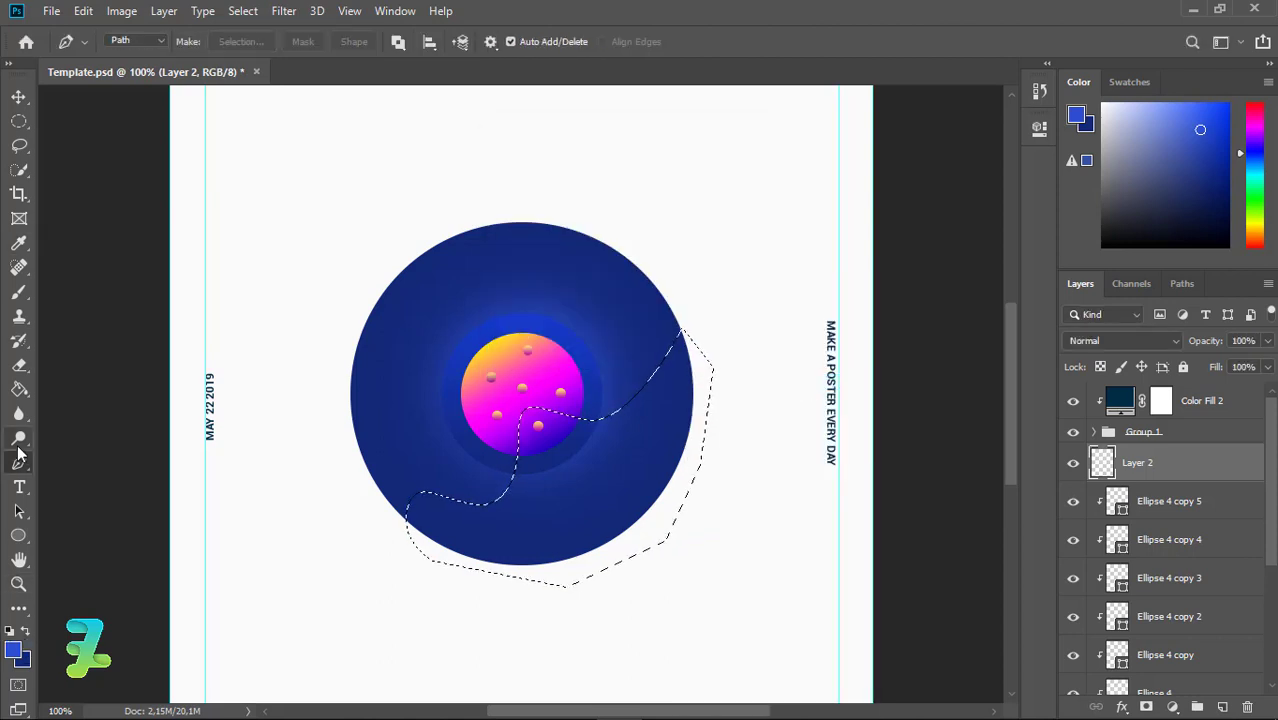
Fill the wave selection with a cyan-to-blue gradient and deselect
{"action": "left_click", "coordinate": [19, 389]}
{"action": "right_click", "coordinate": [19, 389]}
{"action": "left_click", "coordinate": [100, 383]}
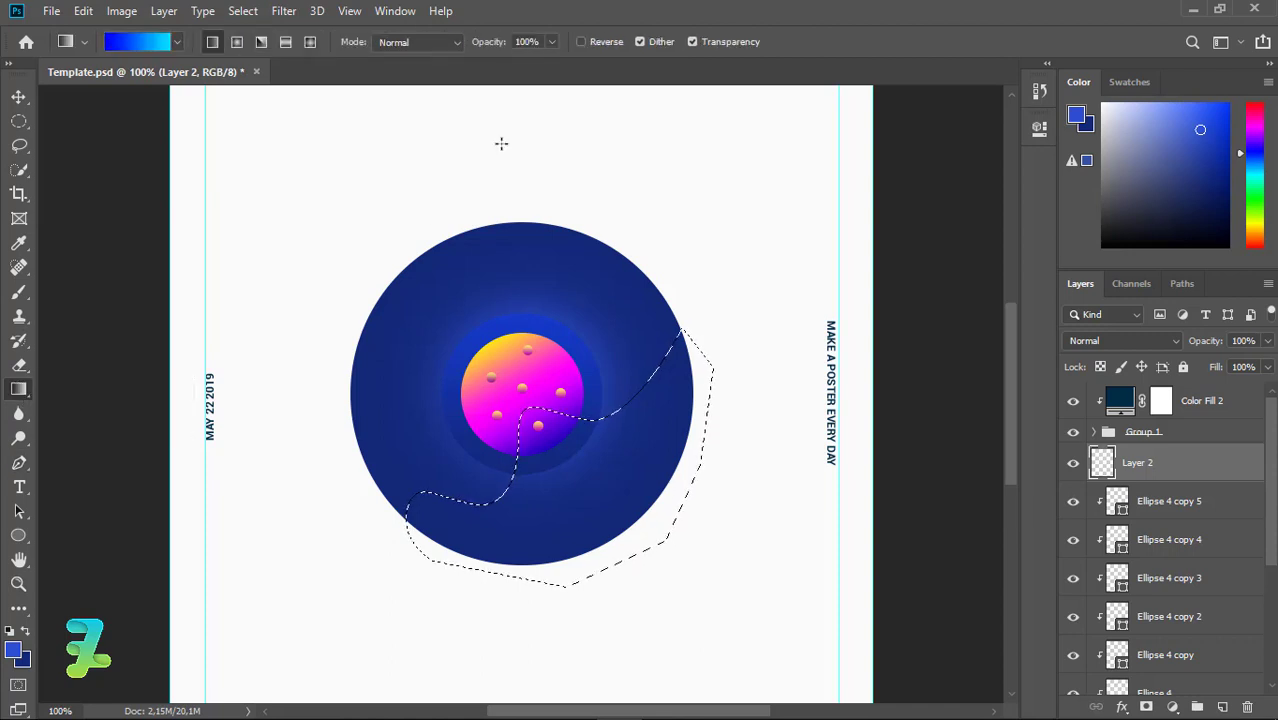
{"action": "left_click_drag", "start_coordinate": [540, 390], "coordinate": [694, 592]}
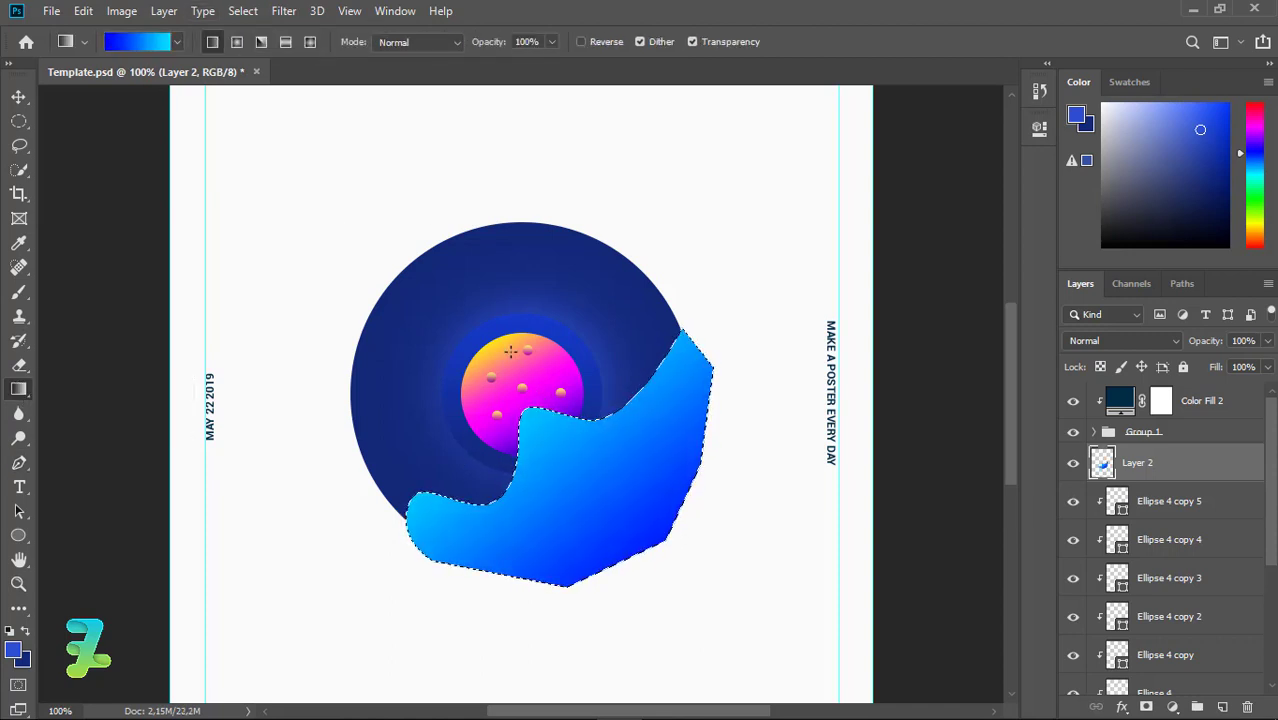
{"action": "key", "text": "ctrl+d"}
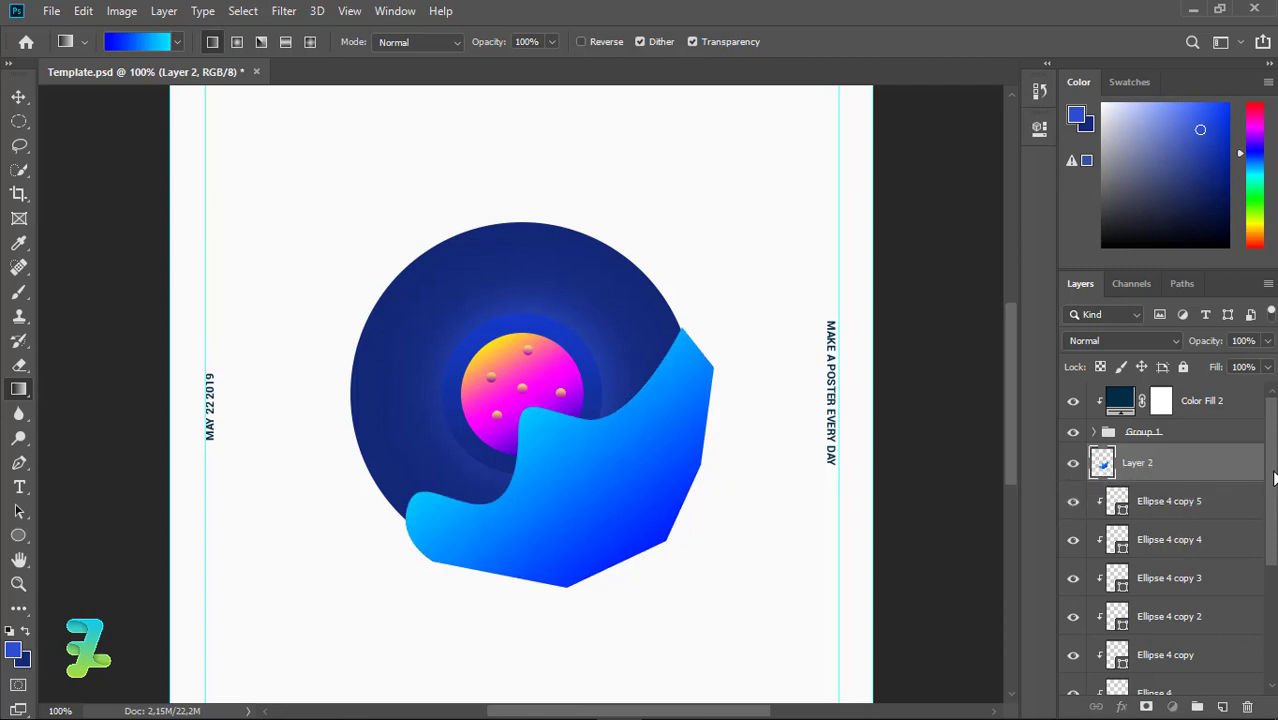
Mask Layer 2 to the navy circle, zoom to 200%, and add empty Layer 3
{"action": "left_click_drag", "start_coordinate": [1272, 479], "coordinate": [1266, 605]}
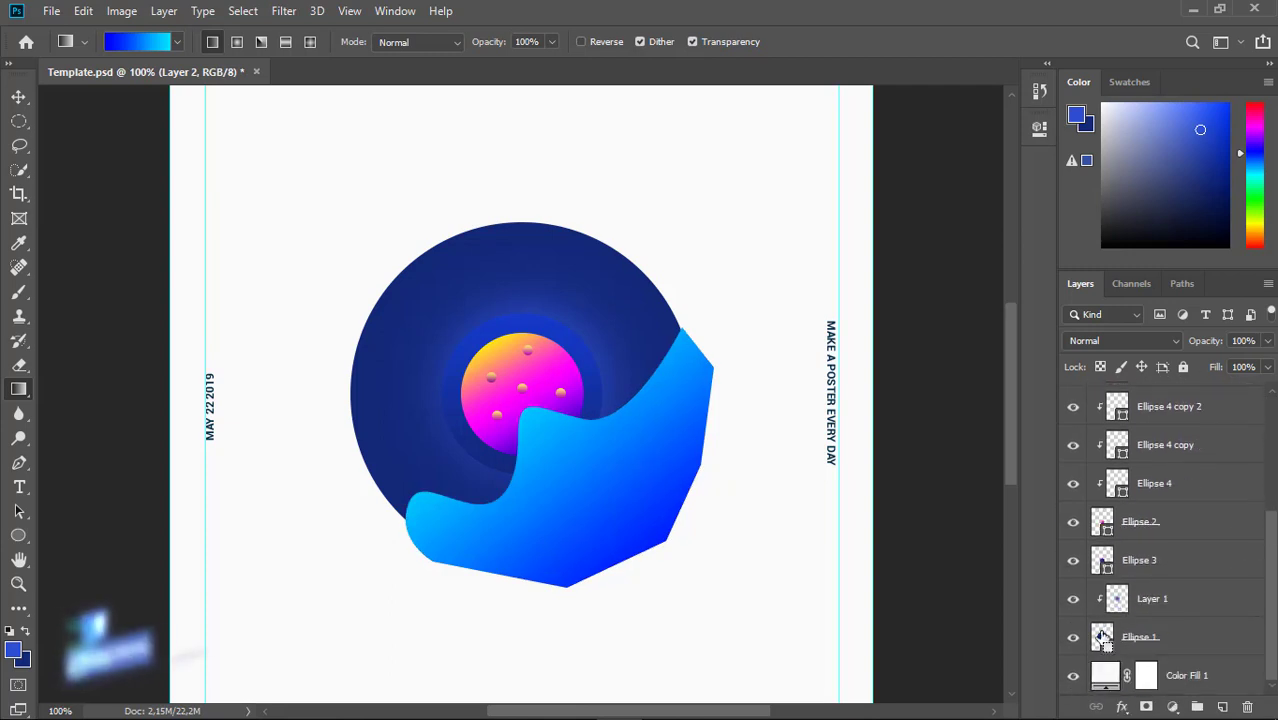
{"action": "left_click", "coordinate": [1101, 637], "text": "ctrl"}
{"action": "scroll", "coordinate": [1160, 560], "scroll_direction": "up", "scroll_amount": 3}
{"action": "scroll", "coordinate": [1160, 560], "scroll_direction": "up", "scroll_amount": 2}
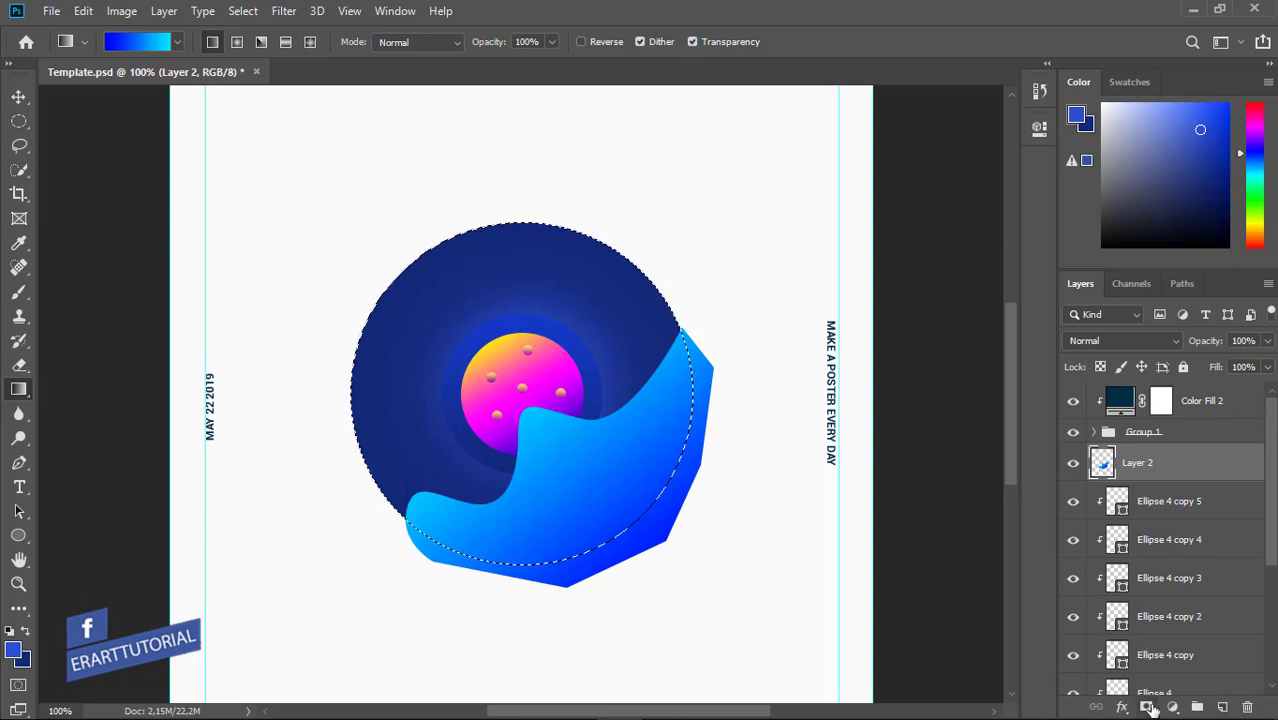
{"action": "left_click", "coordinate": [1150, 708]}
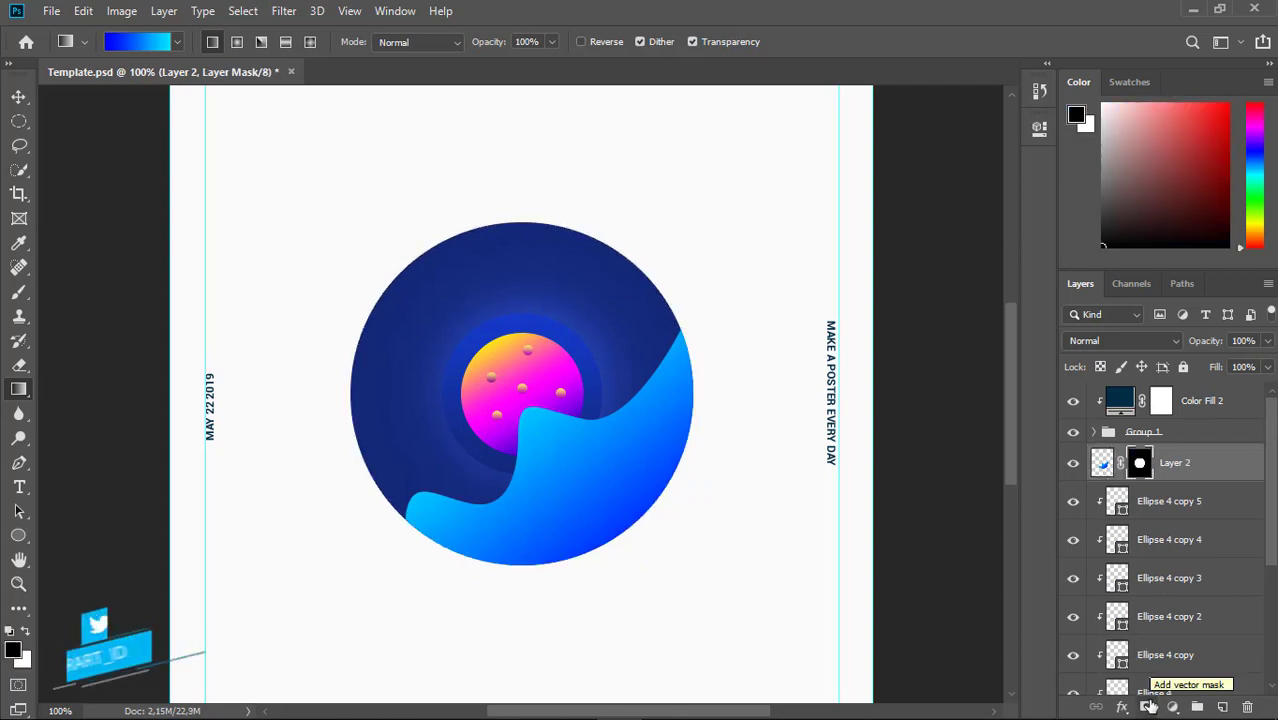
{"action": "left_click", "coordinate": [1139, 465], "text": "ctrl"}
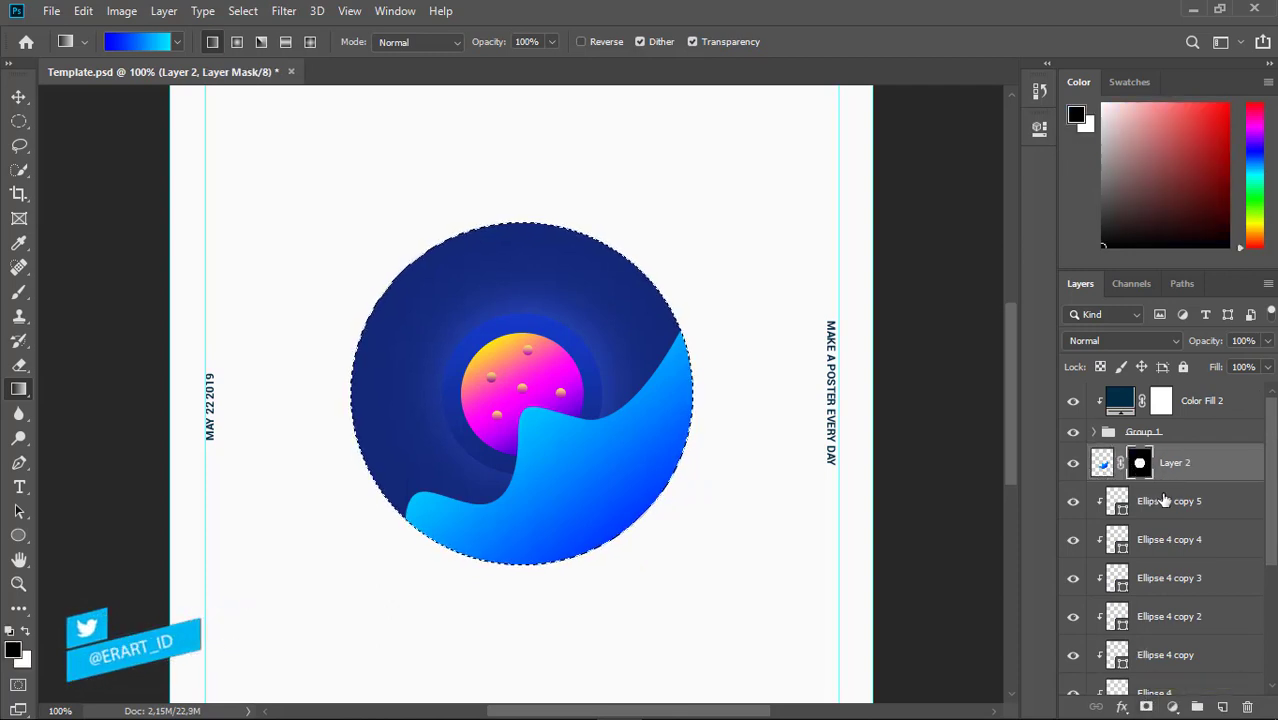
{"action": "key", "text": "ctrl+d"}
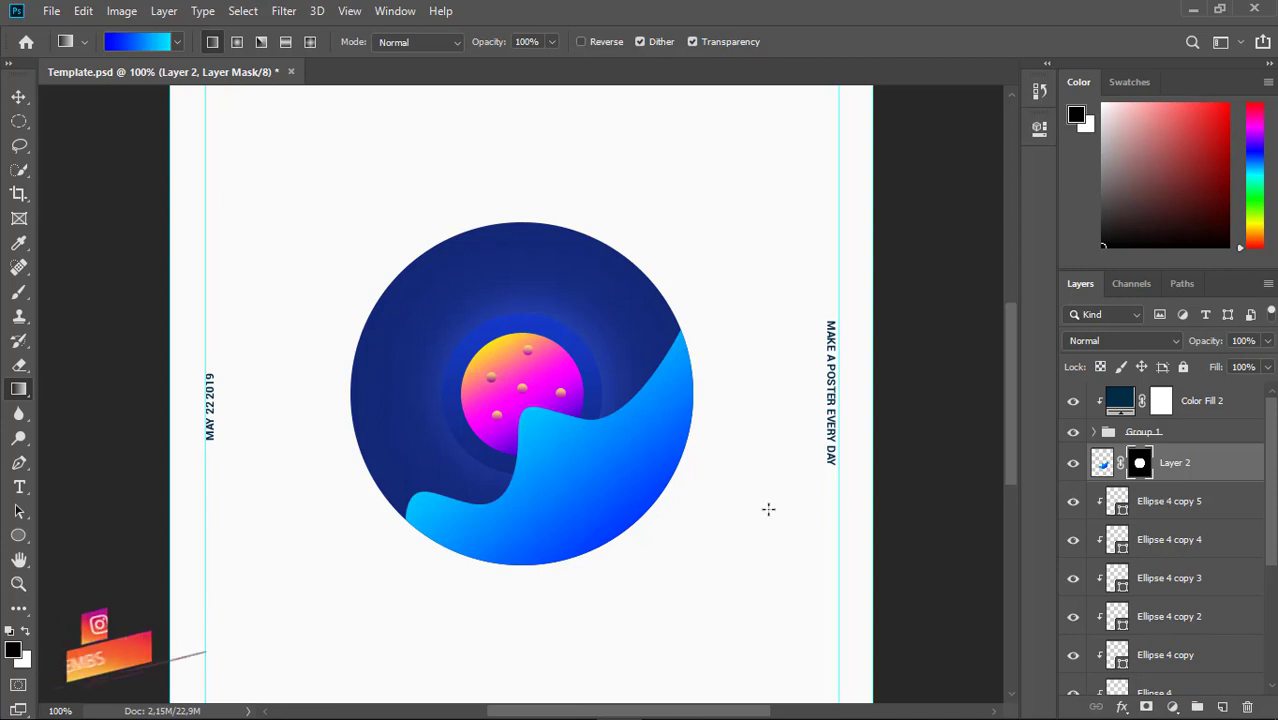
{"action": "key", "text": "ctrl+plus"}
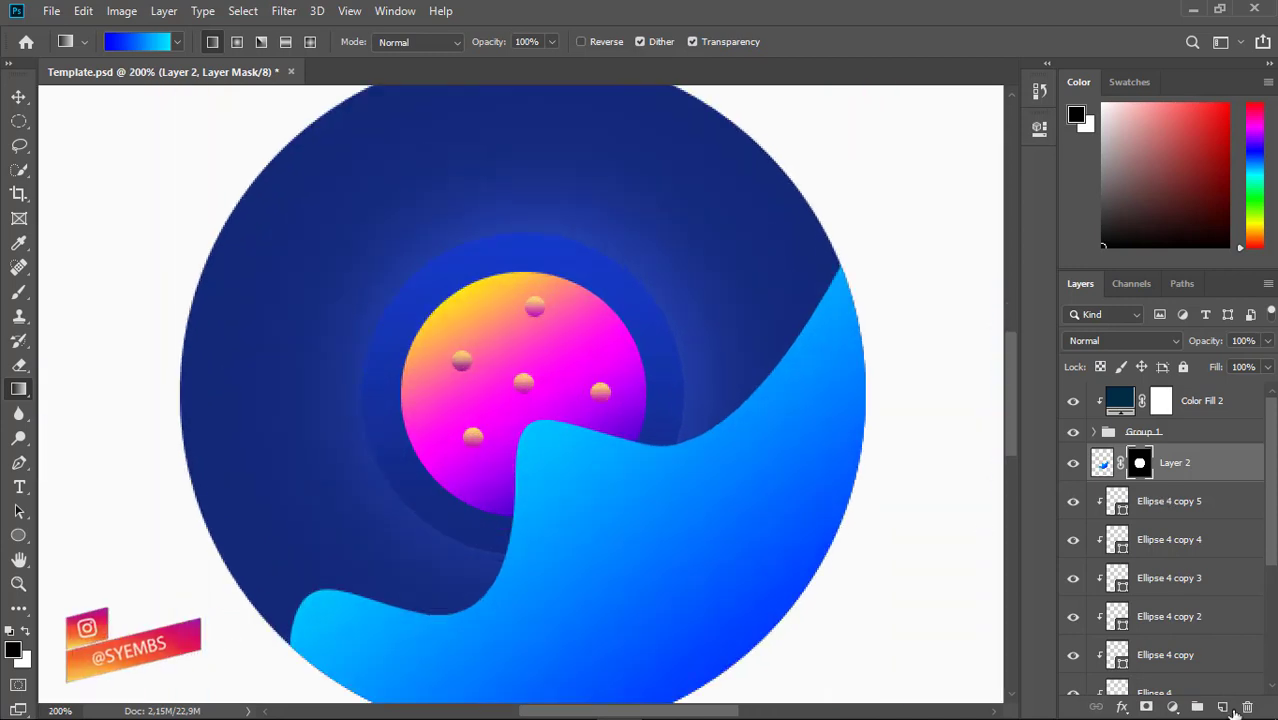
{"action": "left_click", "coordinate": [1222, 707]}
Clip the new Layer 3 to the wave layer
{"action": "left_click_drag", "start_coordinate": [1006, 367], "coordinate": [1015, 393]}
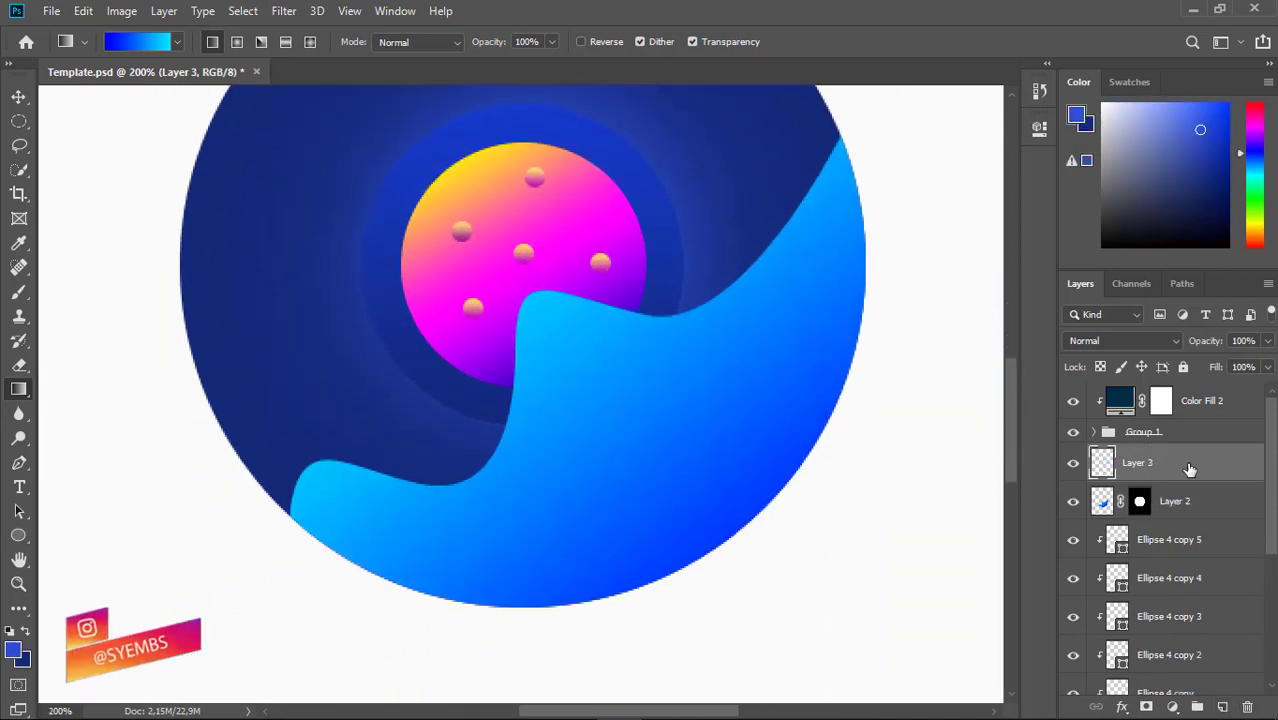
{"action": "right_click", "coordinate": [1190, 463]}
{"action": "left_click", "coordinate": [1040, 362]}
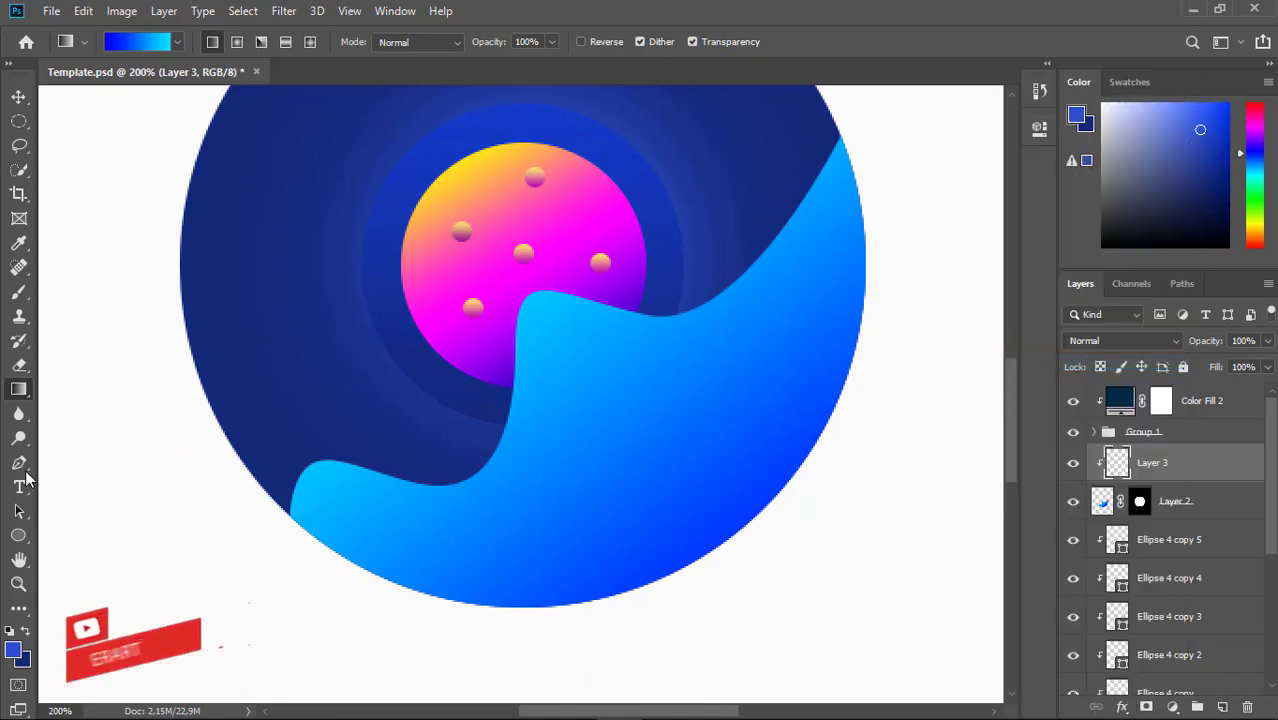
Trace a closed pen path over the wave's left fold and make it a selection
{"action": "key", "text": "p"}
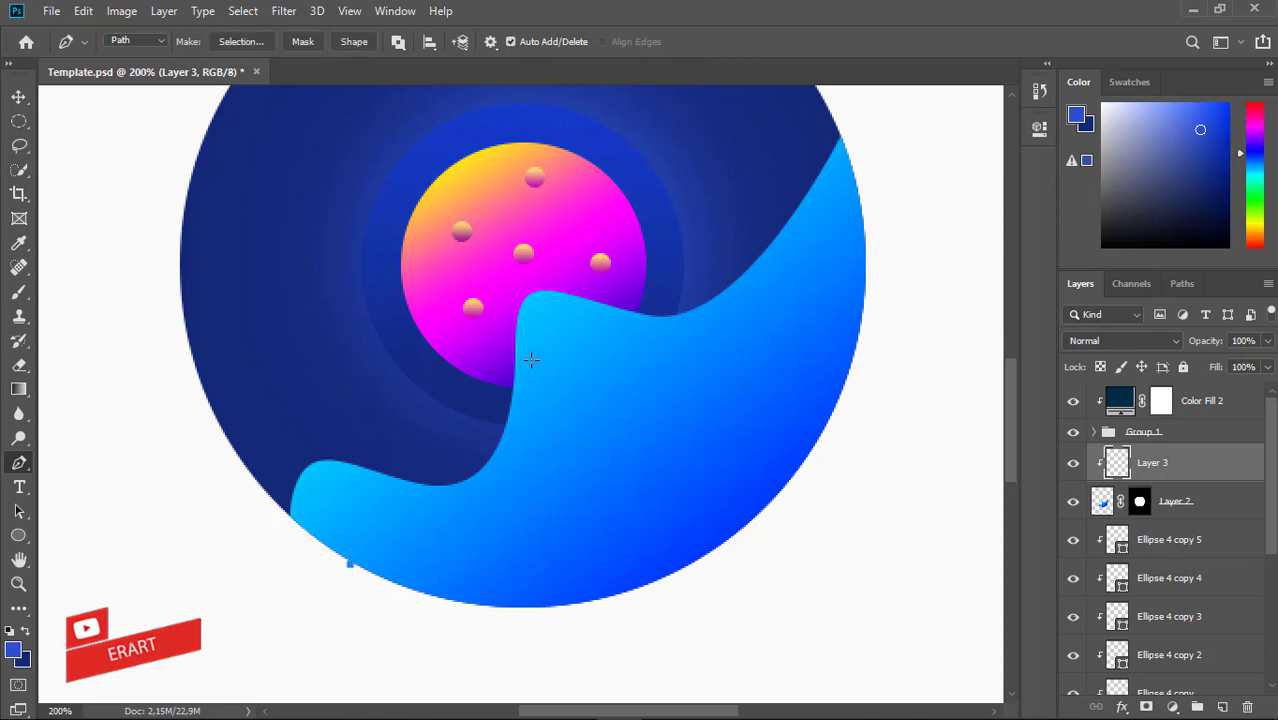
{"action": "left_click_drag", "start_coordinate": [512, 374], "coordinate": [494, 120]}
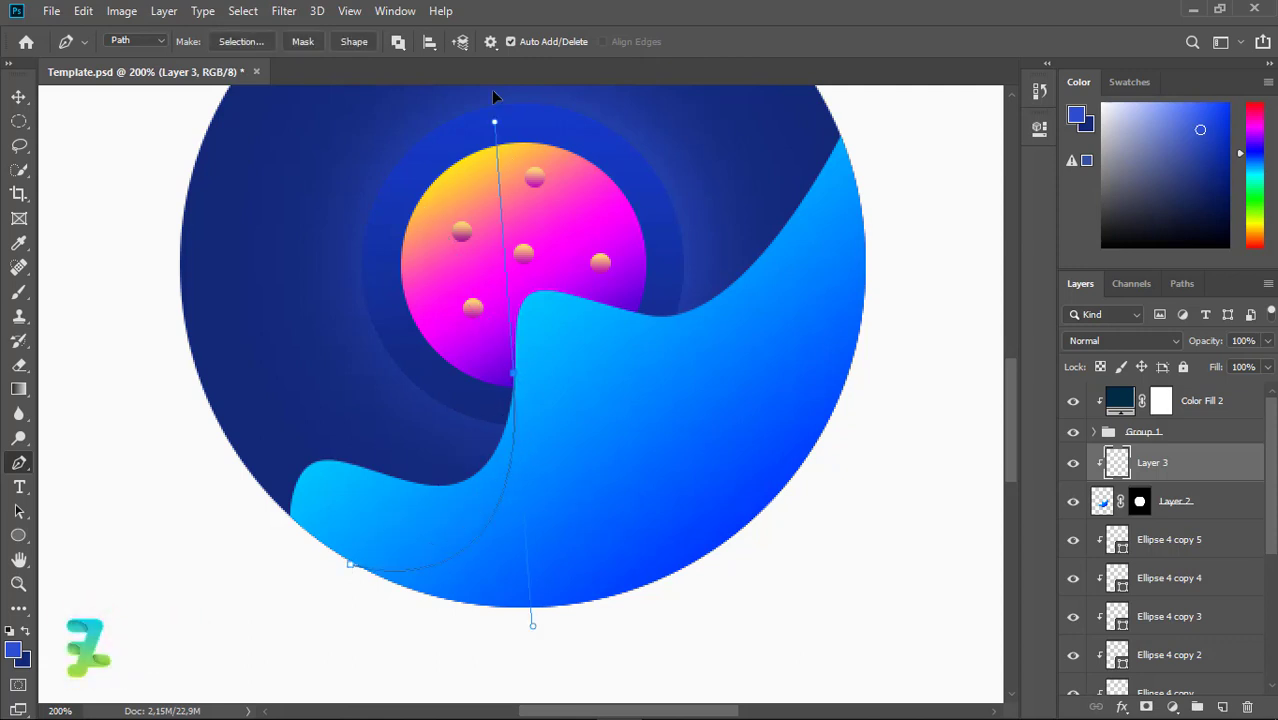
{"action": "scroll", "coordinate": [493, 96], "scroll_direction": "up", "scroll_amount": 2}
{"action": "left_click_drag", "start_coordinate": [494, 206], "coordinate": [502, 155]}
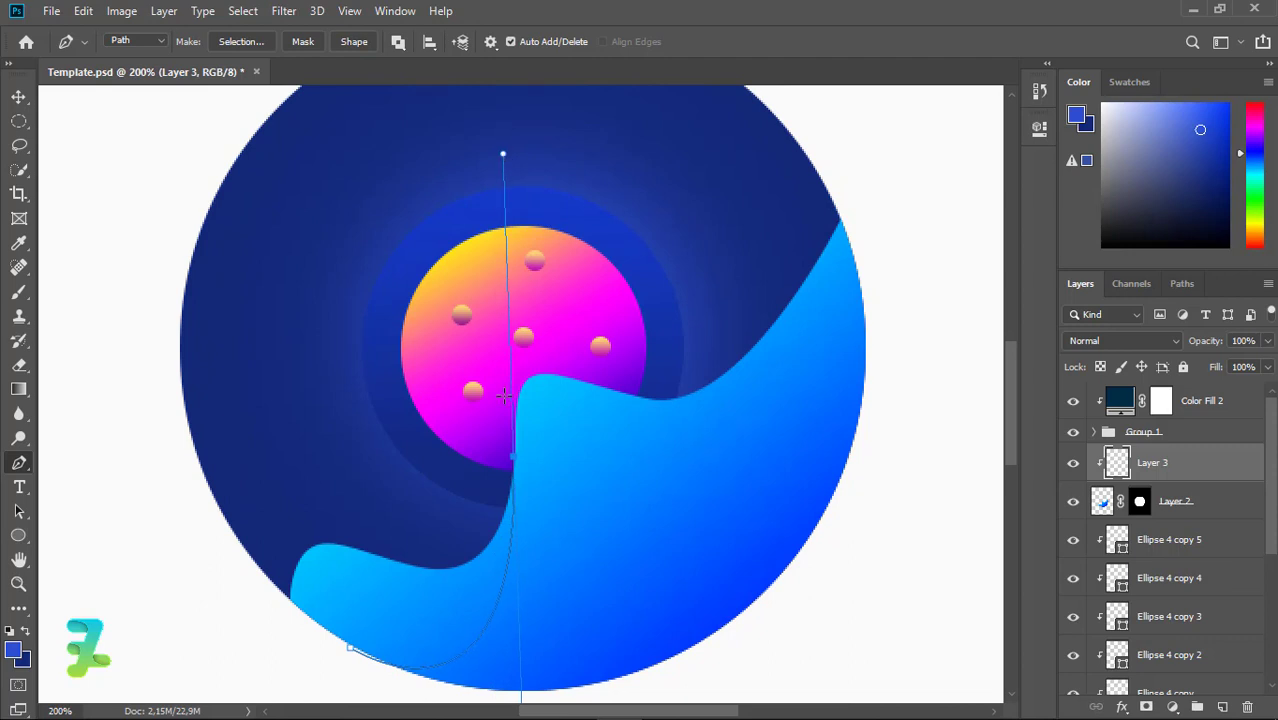
{"action": "key", "text": "ctrl+minus"}
{"action": "key", "text": "ctrl+plus"}
{"action": "left_click", "coordinate": [335, 472]}
{"action": "left_click", "coordinate": [253, 516]}
{"action": "left_click", "coordinate": [268, 598]}
{"action": "right_click", "coordinate": [352, 655]}
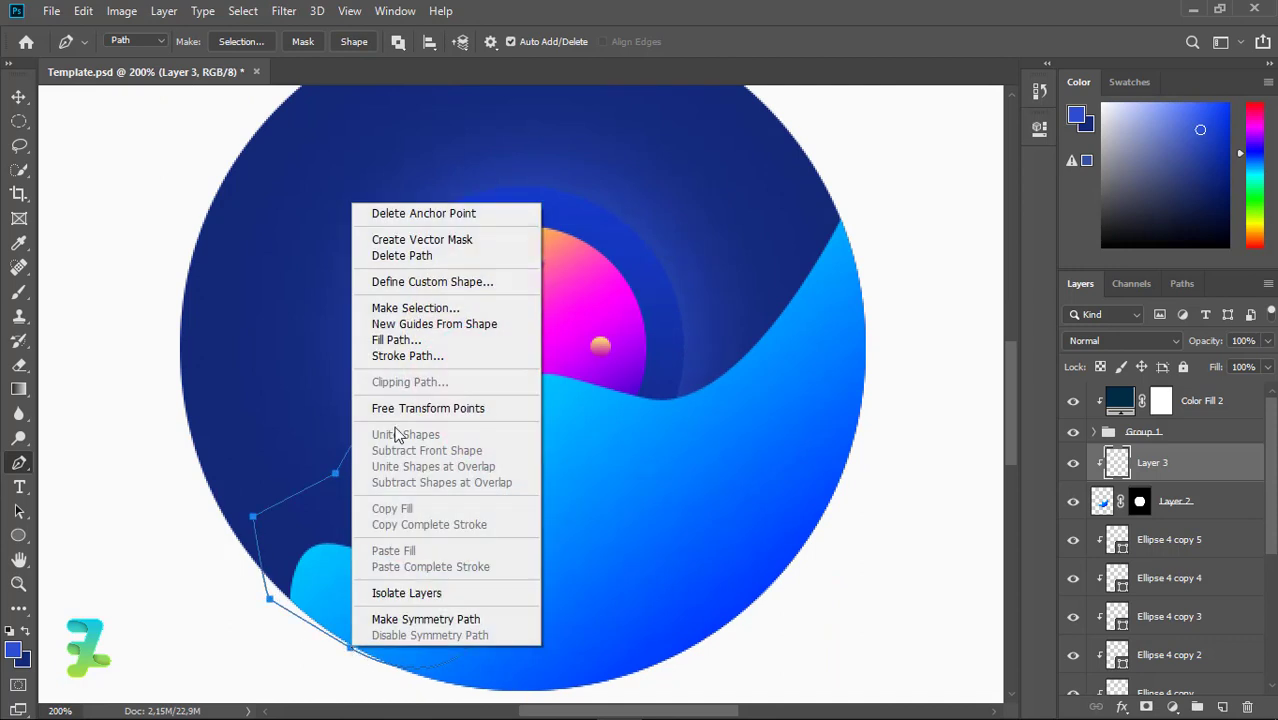
{"action": "left_click", "coordinate": [412, 310]}
{"action": "key", "text": "Return"}
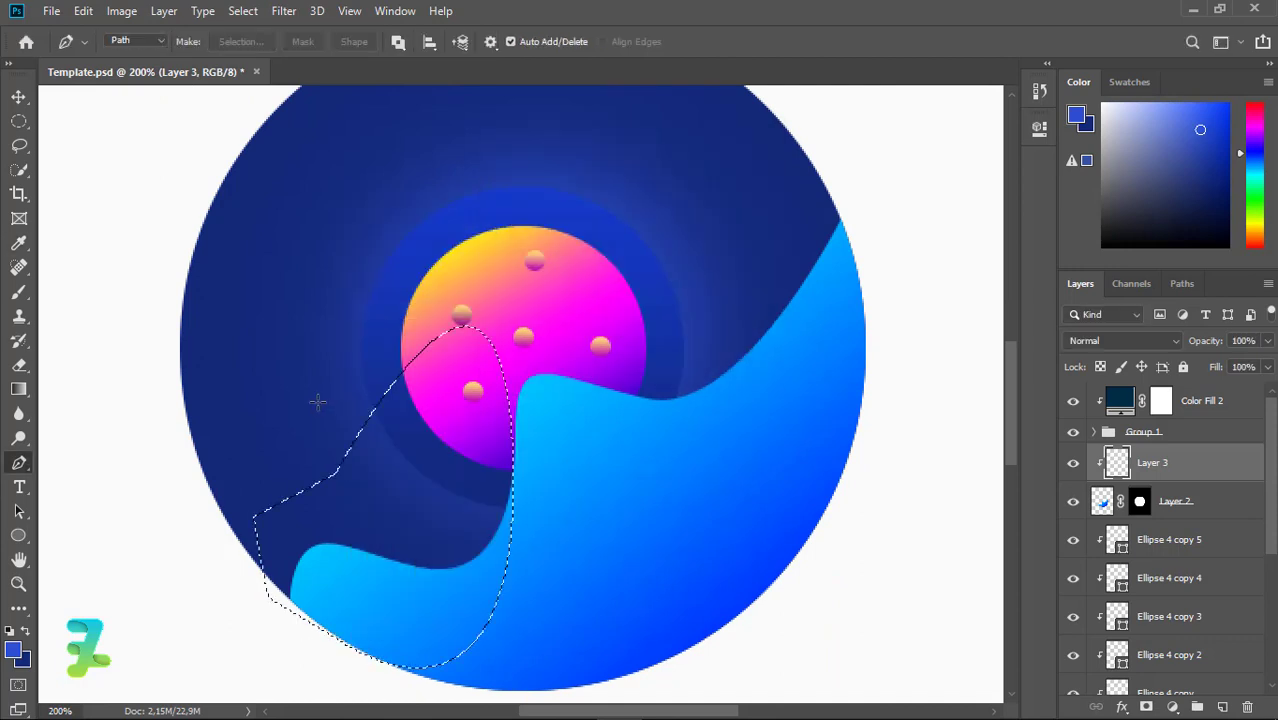
Brush soft darker-blue shading inside the selection, deselect, and add empty Layer 4
{"action": "left_click", "coordinate": [20, 292]}
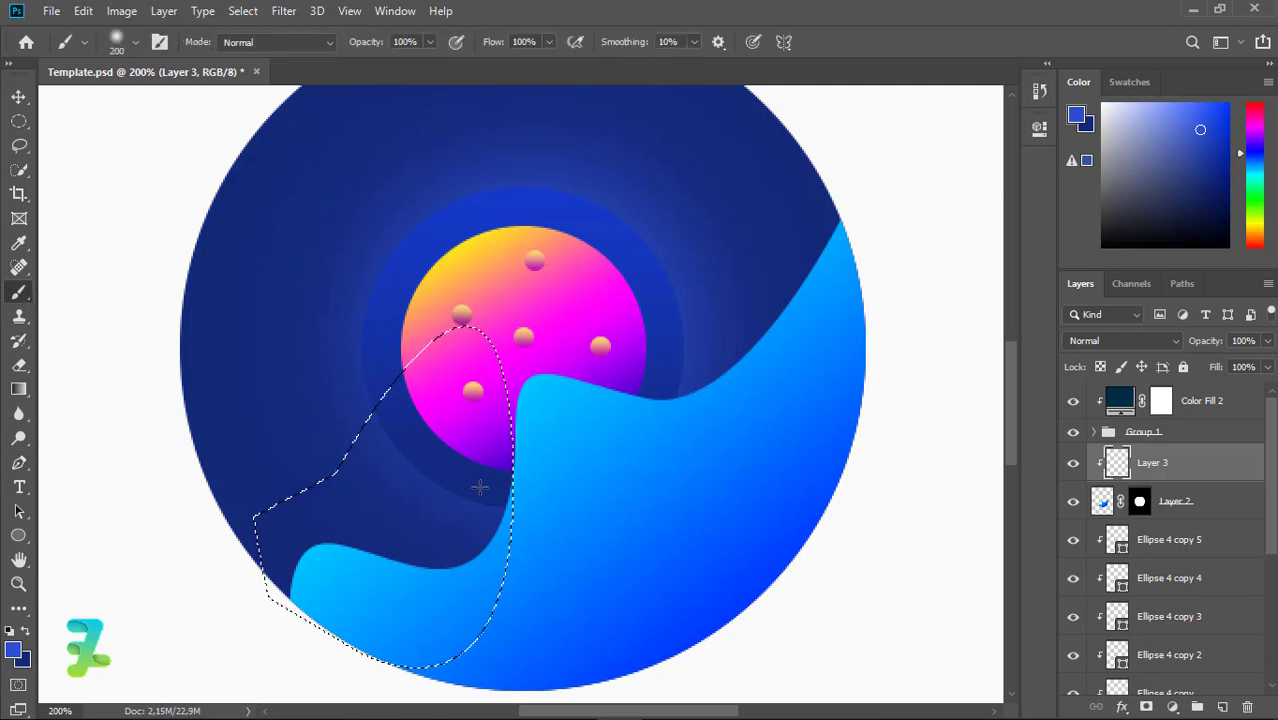
{"action": "left_click_drag", "start_coordinate": [540, 620], "coordinate": [556, 533]}
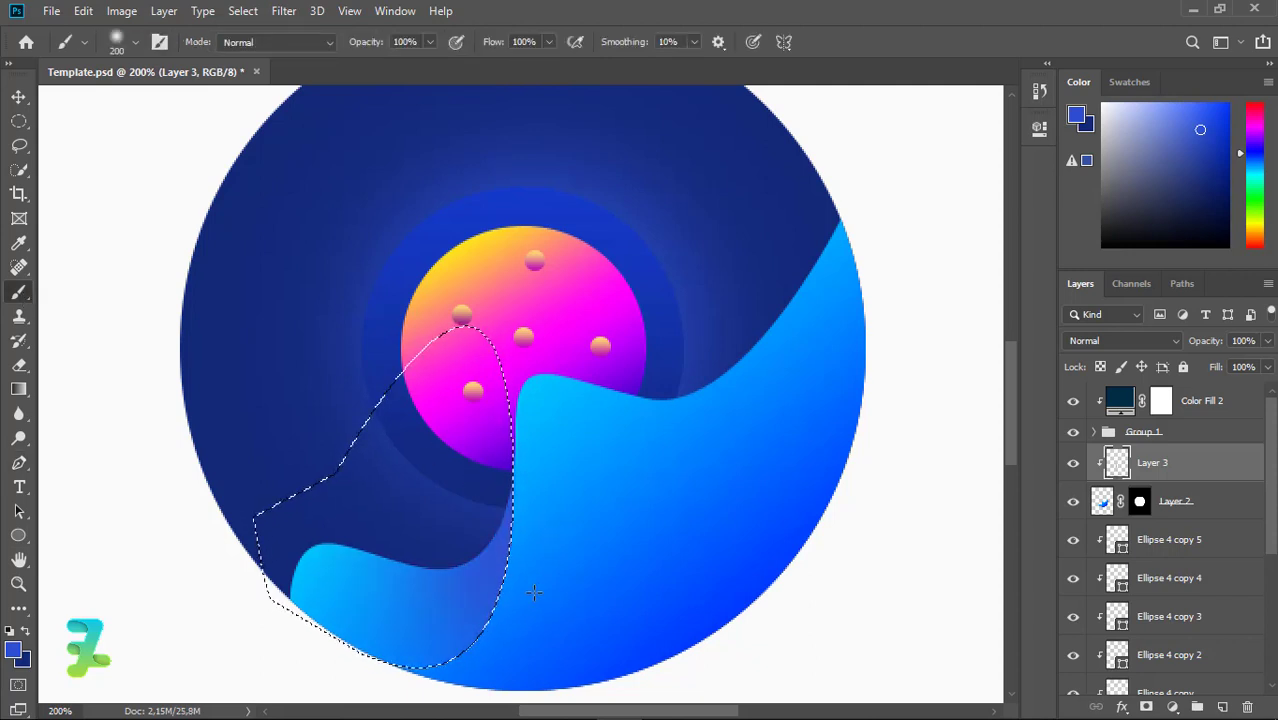
{"action": "key", "text": "ctrl+d"}
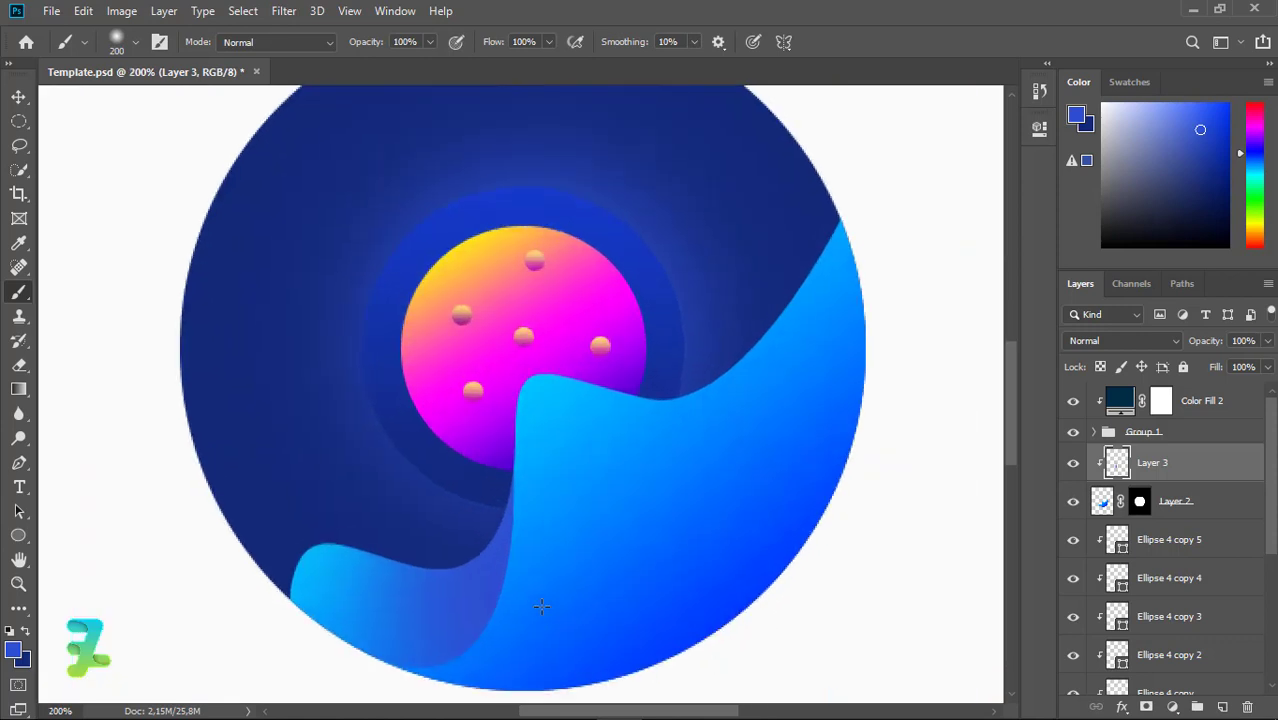
{"action": "left_click", "coordinate": [1224, 706]}
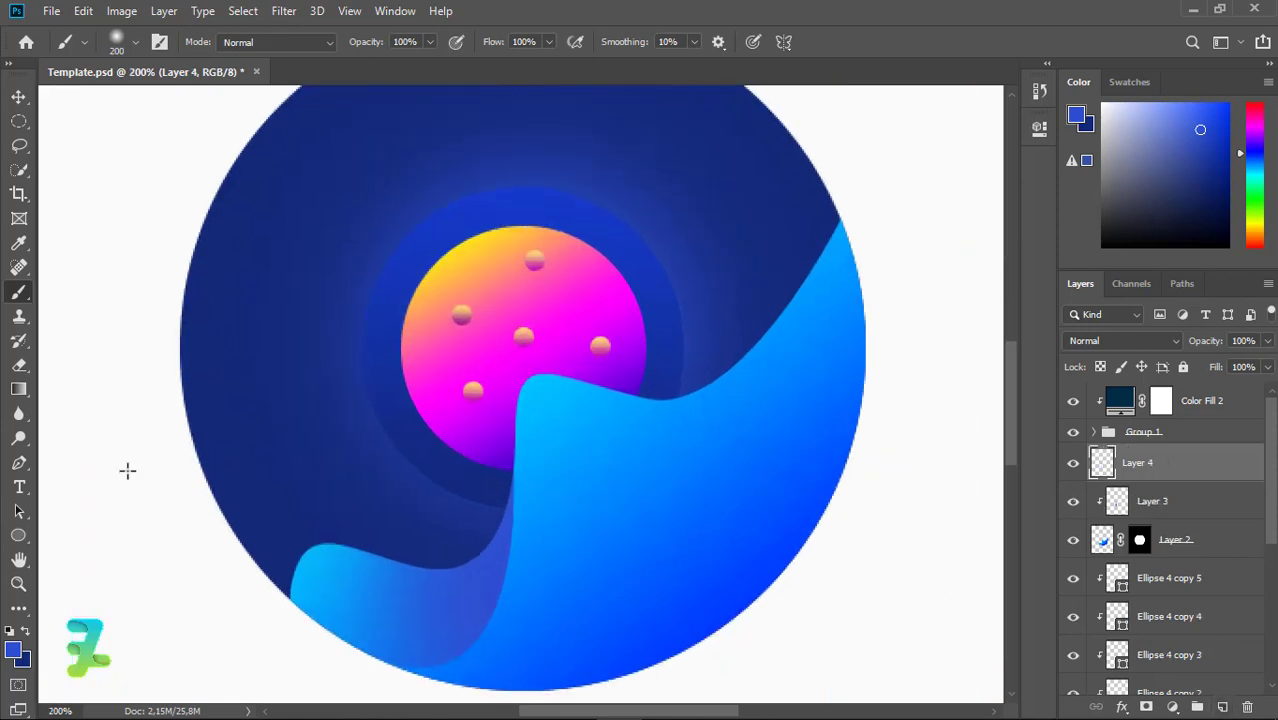
Pen a closed second-wave path over the blue wave's right side and convert it to a selection
{"action": "left_click", "coordinate": [18, 466]}
{"action": "left_click", "coordinate": [874, 324]}
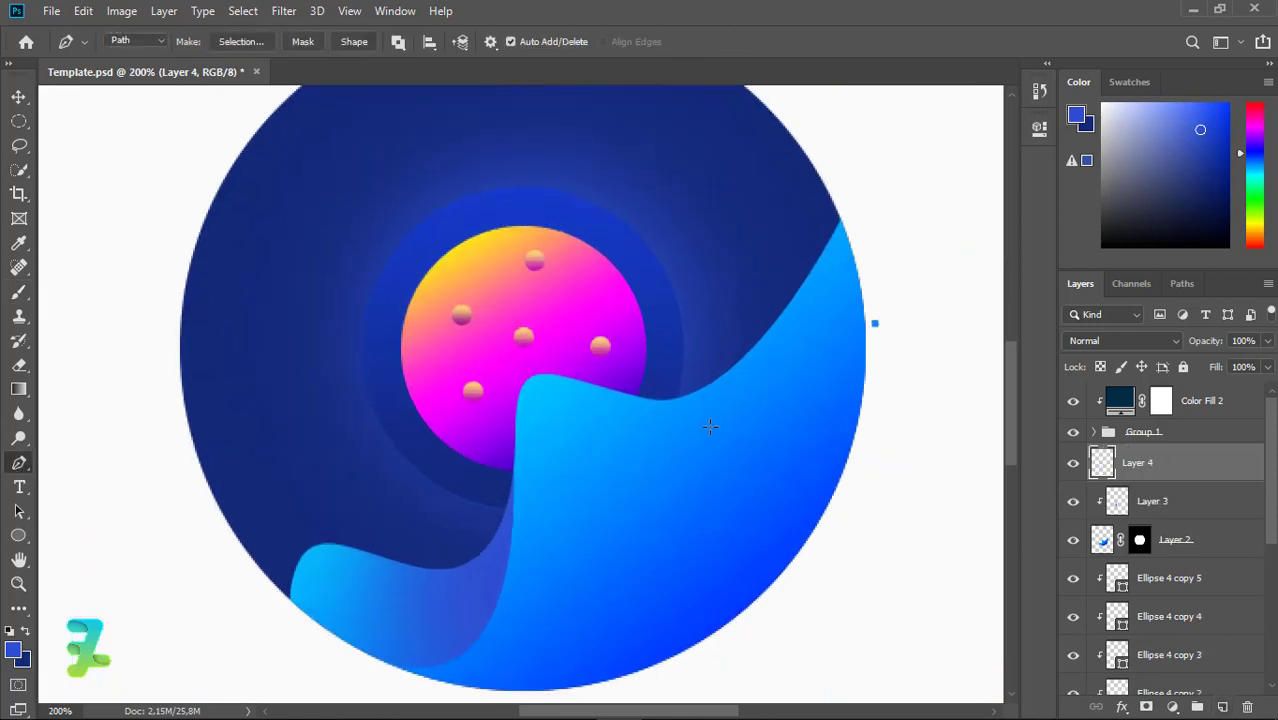
{"action": "left_click_drag", "start_coordinate": [674, 466], "coordinate": [616, 463]}
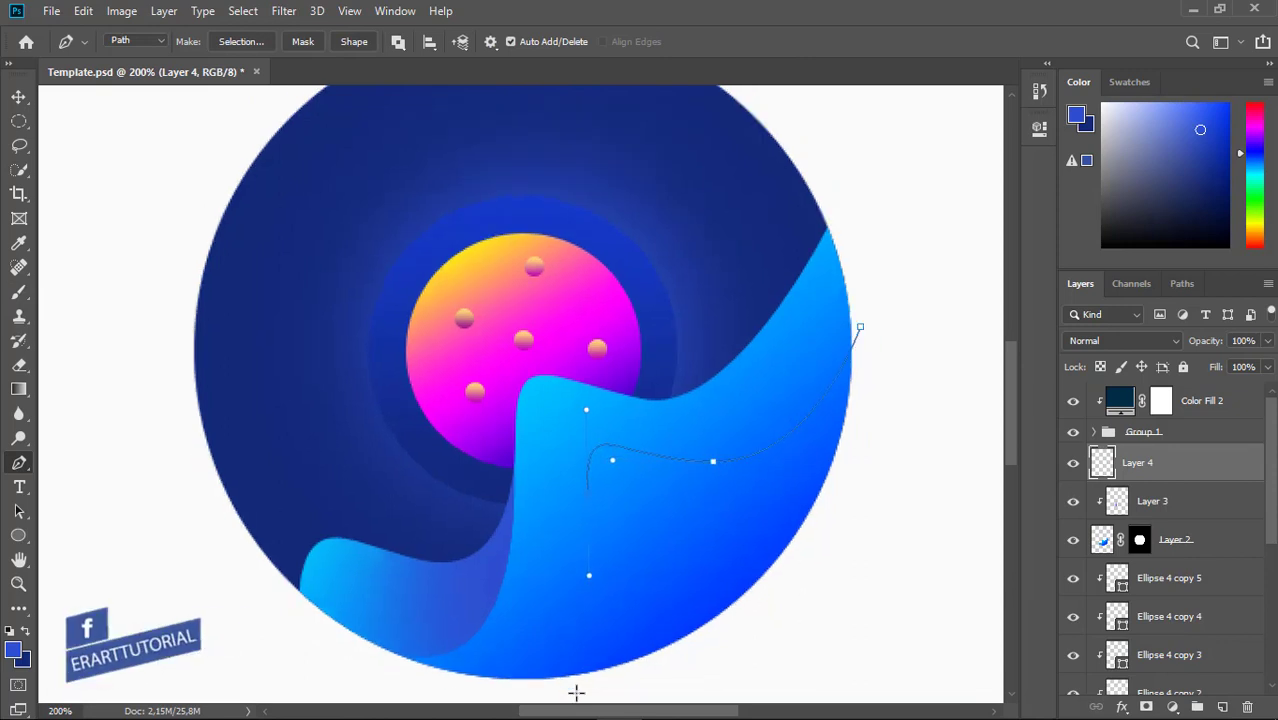
{"action": "key", "text": "ctrl+minus"}
{"action": "left_click_drag", "start_coordinate": [513, 565], "coordinate": [477, 589]}
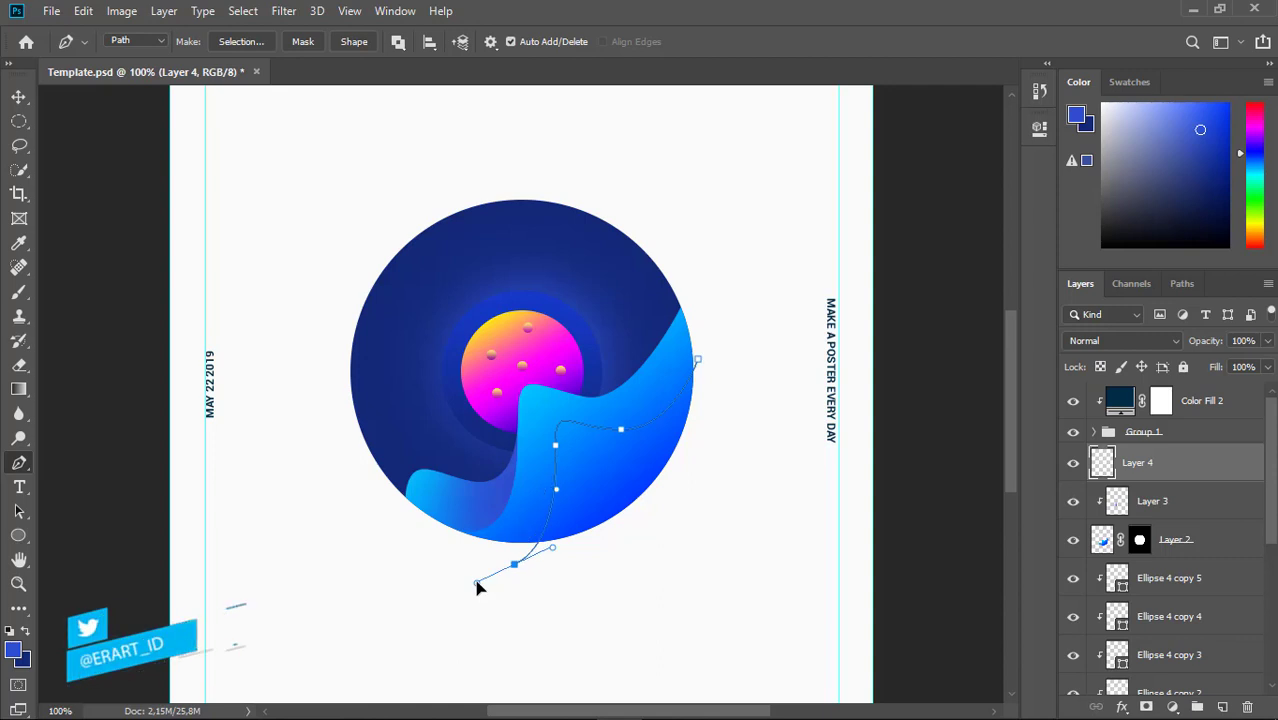
{"action": "left_click", "coordinate": [661, 512]}
{"action": "left_click", "coordinate": [698, 470]}
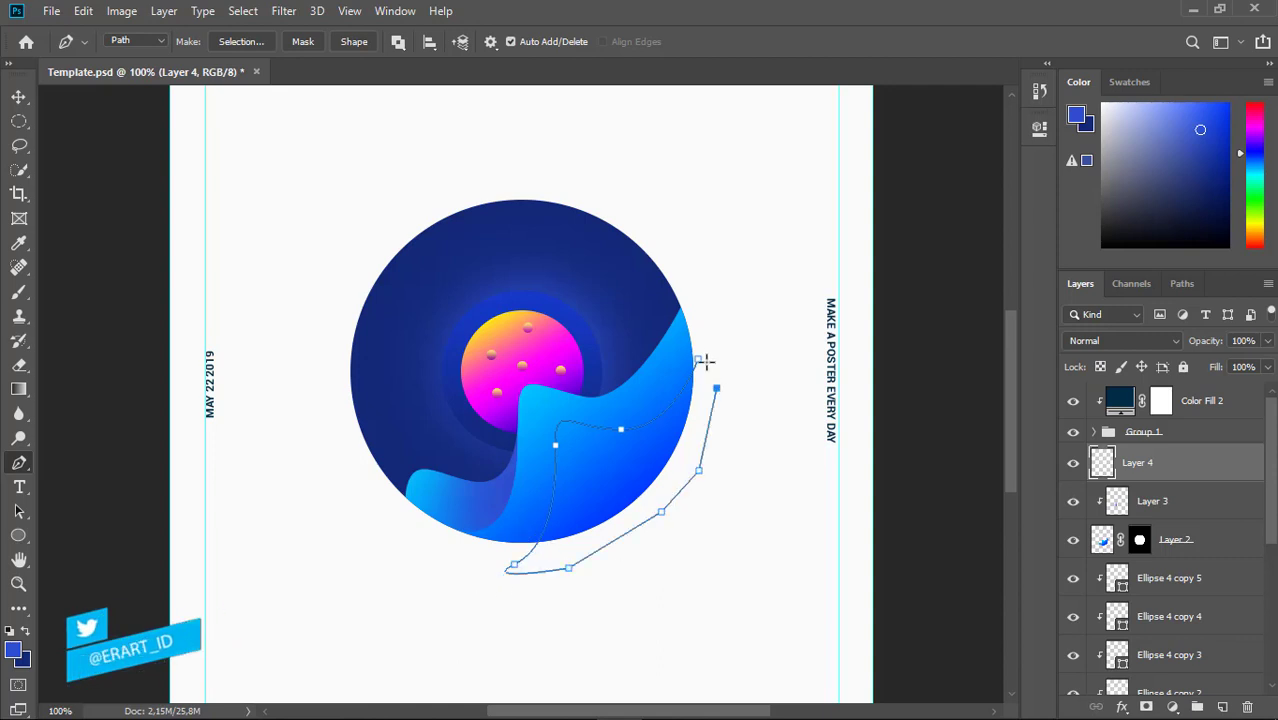
{"action": "left_click", "coordinate": [697, 359]}
{"action": "right_click", "coordinate": [703, 368]}
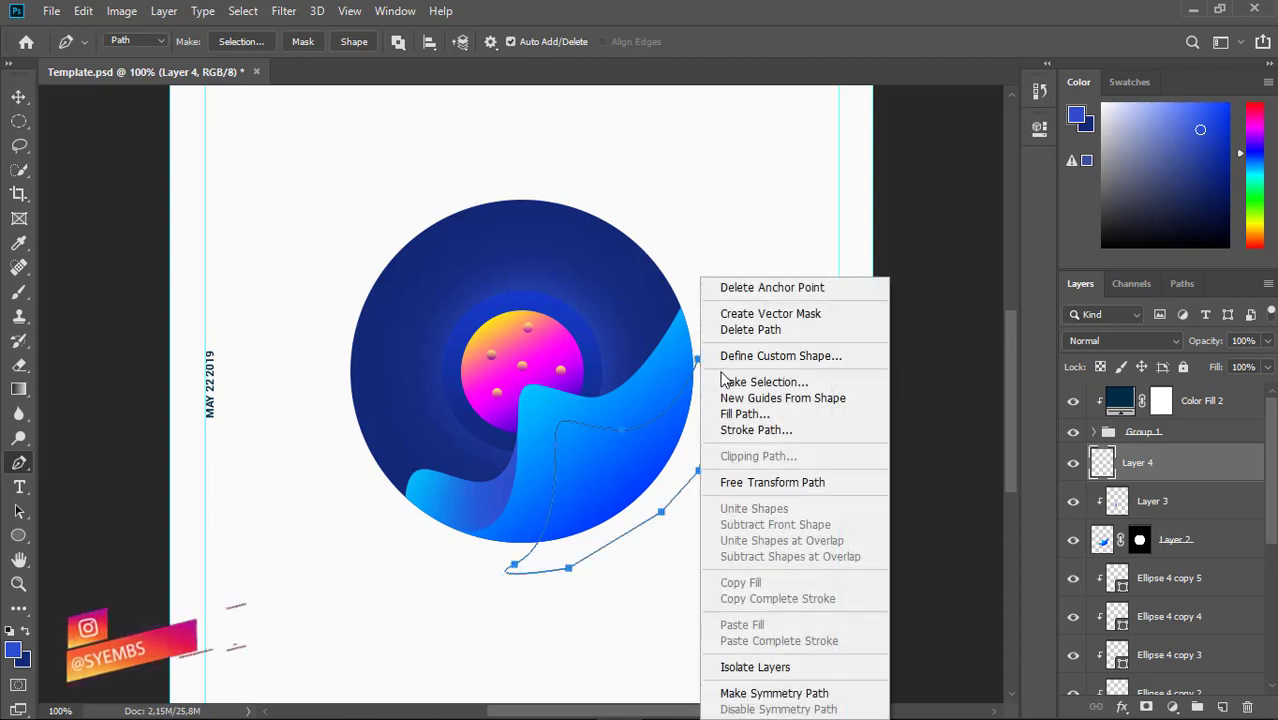
{"action": "left_click", "coordinate": [763, 382]}
{"action": "left_click", "coordinate": [735, 180]}
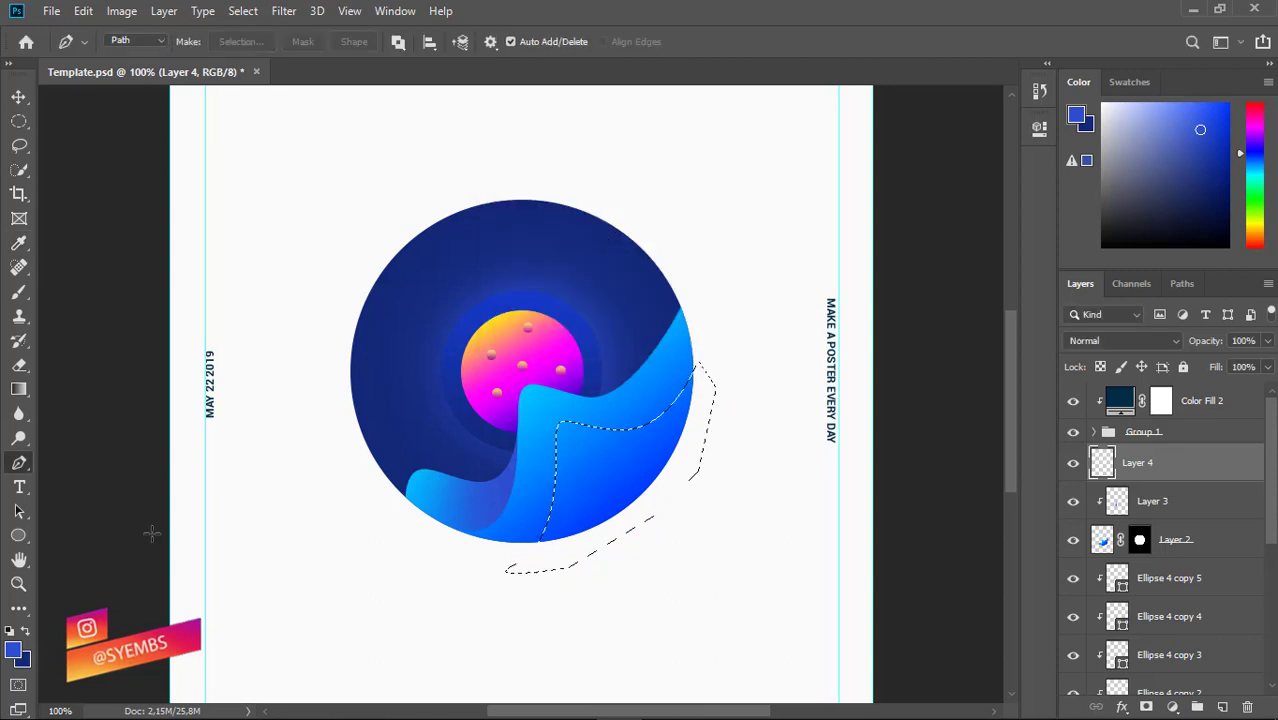
Set the gradient stops to magenta and bright purple
{"action": "key", "text": "g"}
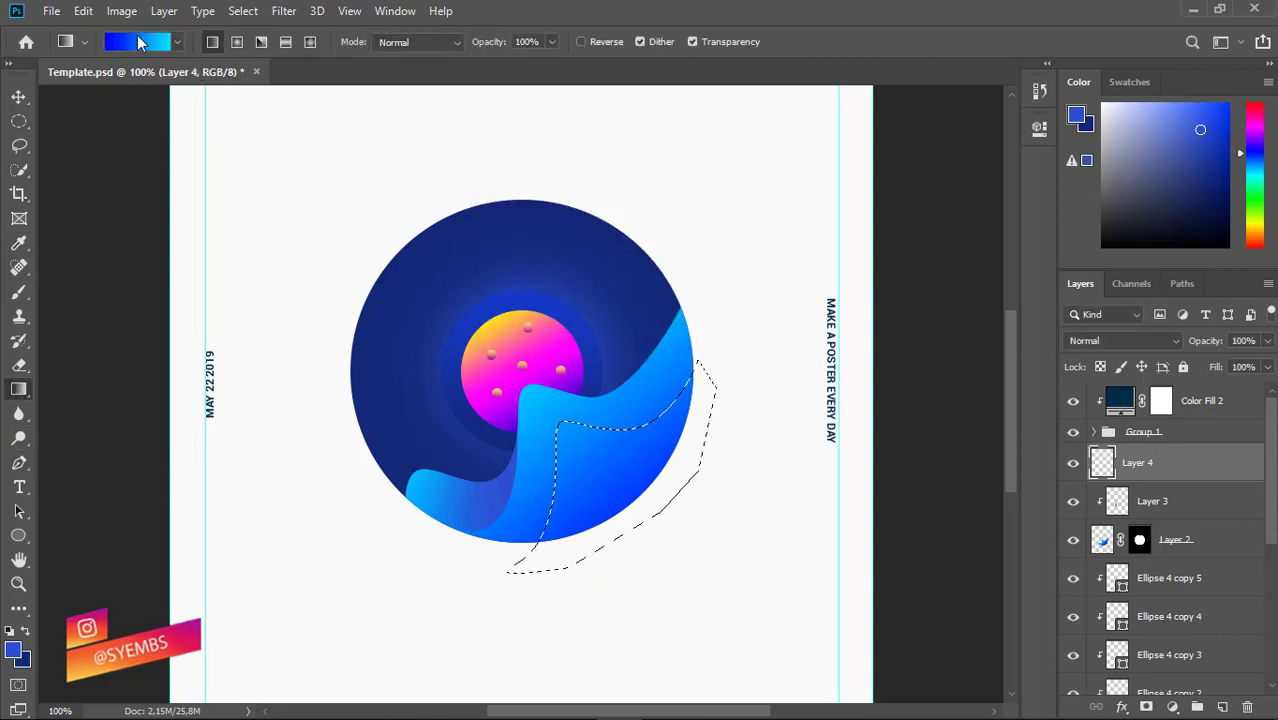
{"action": "left_click", "coordinate": [140, 42]}
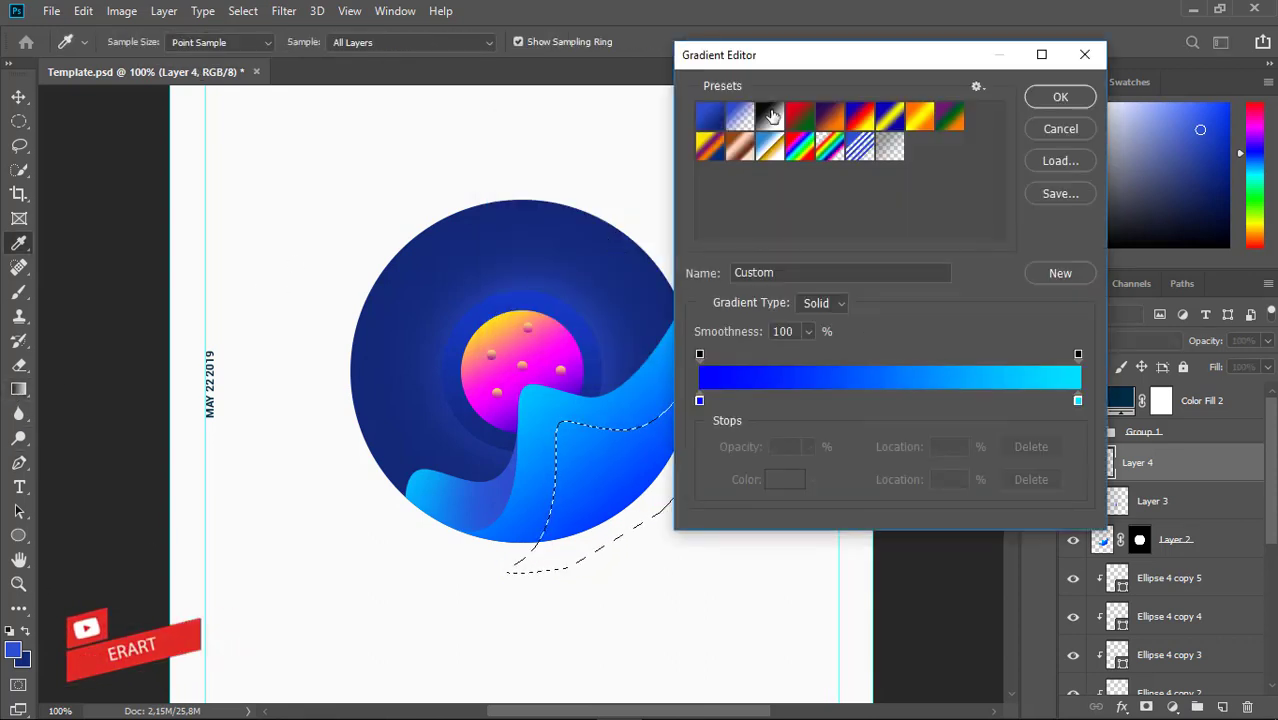
{"action": "double_click", "coordinate": [700, 400]}
{"action": "left_click_drag", "start_coordinate": [940, 258], "coordinate": [940, 228]}
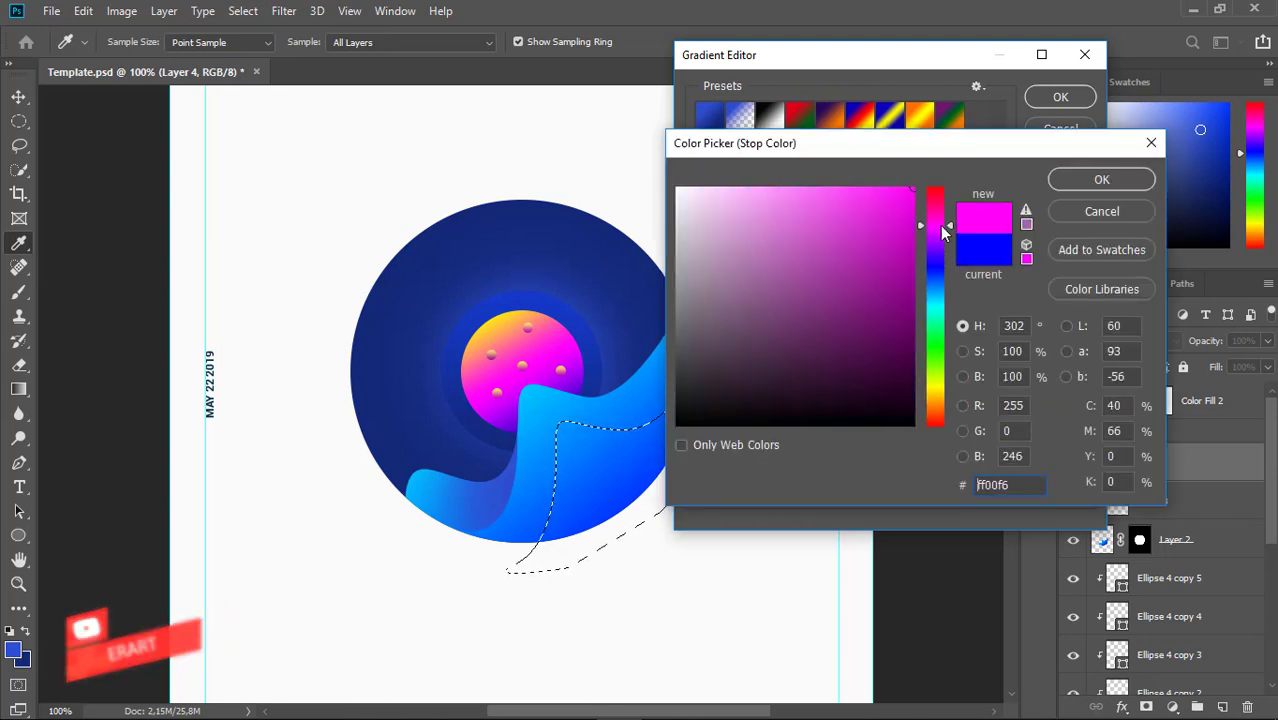
{"action": "left_click", "coordinate": [1079, 180]}
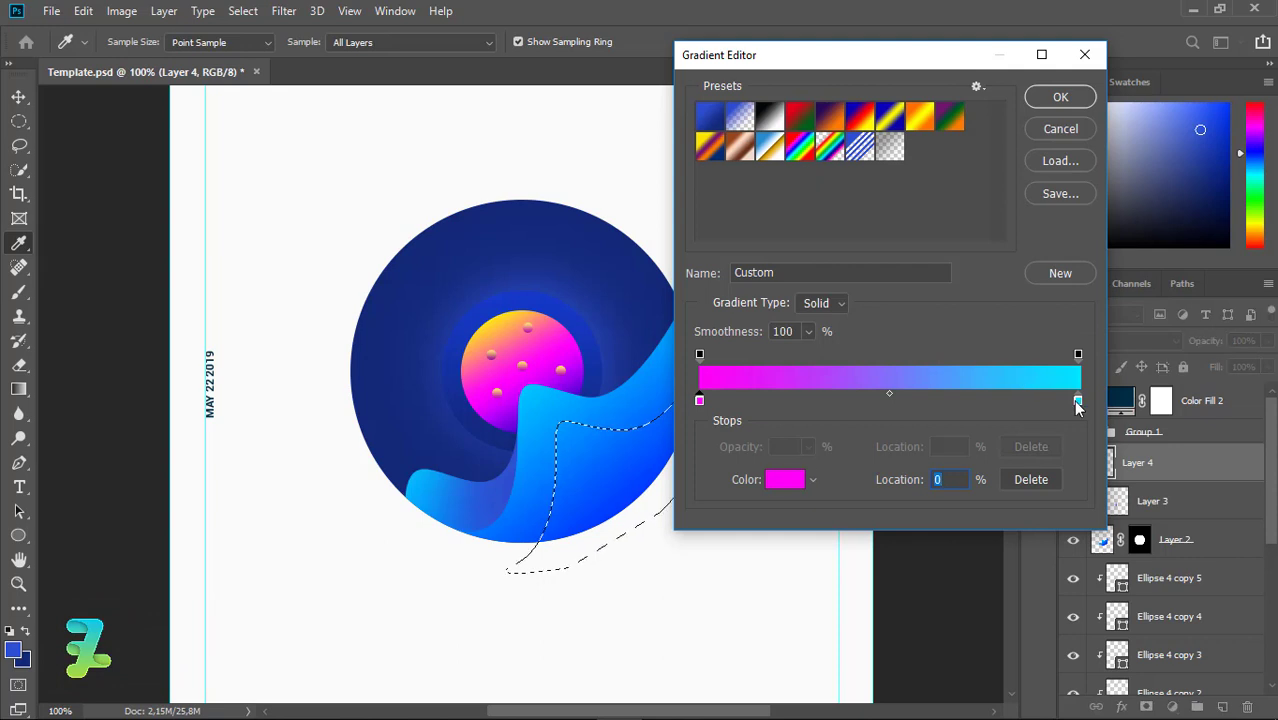
{"action": "double_click", "coordinate": [1078, 400]}
{"action": "left_click", "coordinate": [935, 228]}
{"action": "left_click", "coordinate": [863, 295]}
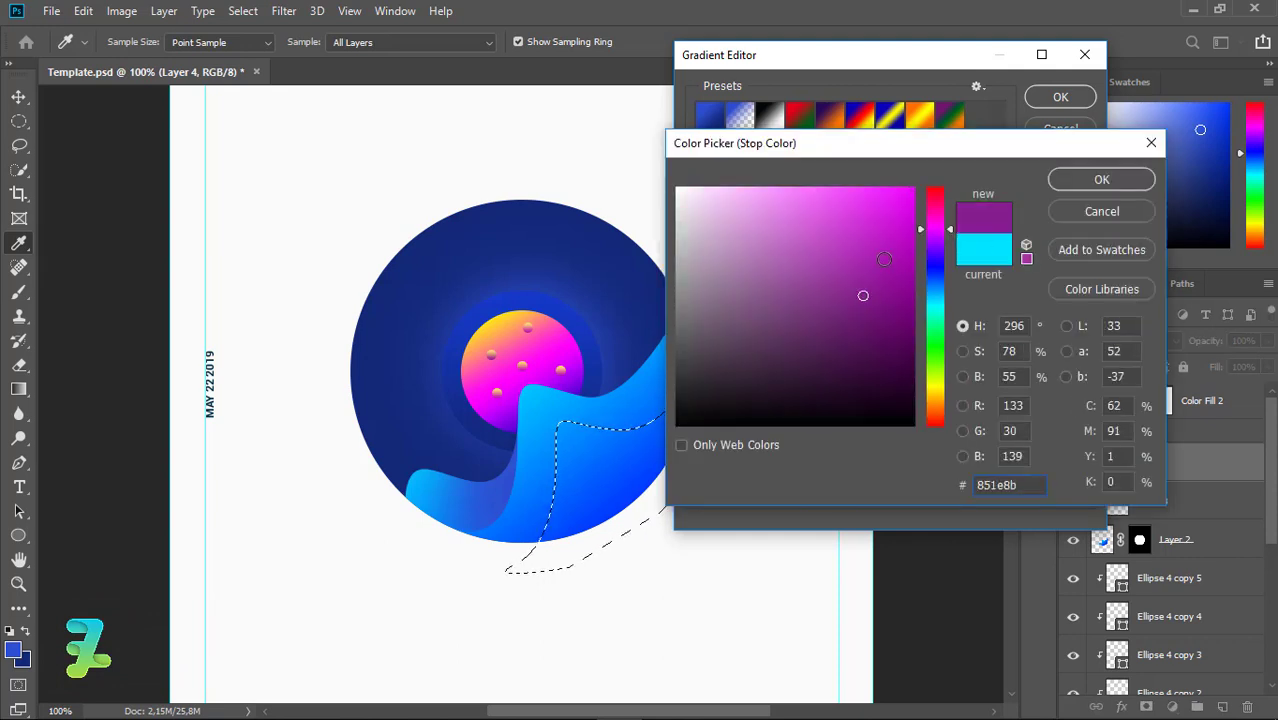
{"action": "left_click", "coordinate": [884, 258]}
{"action": "left_click", "coordinate": [1068, 186]}
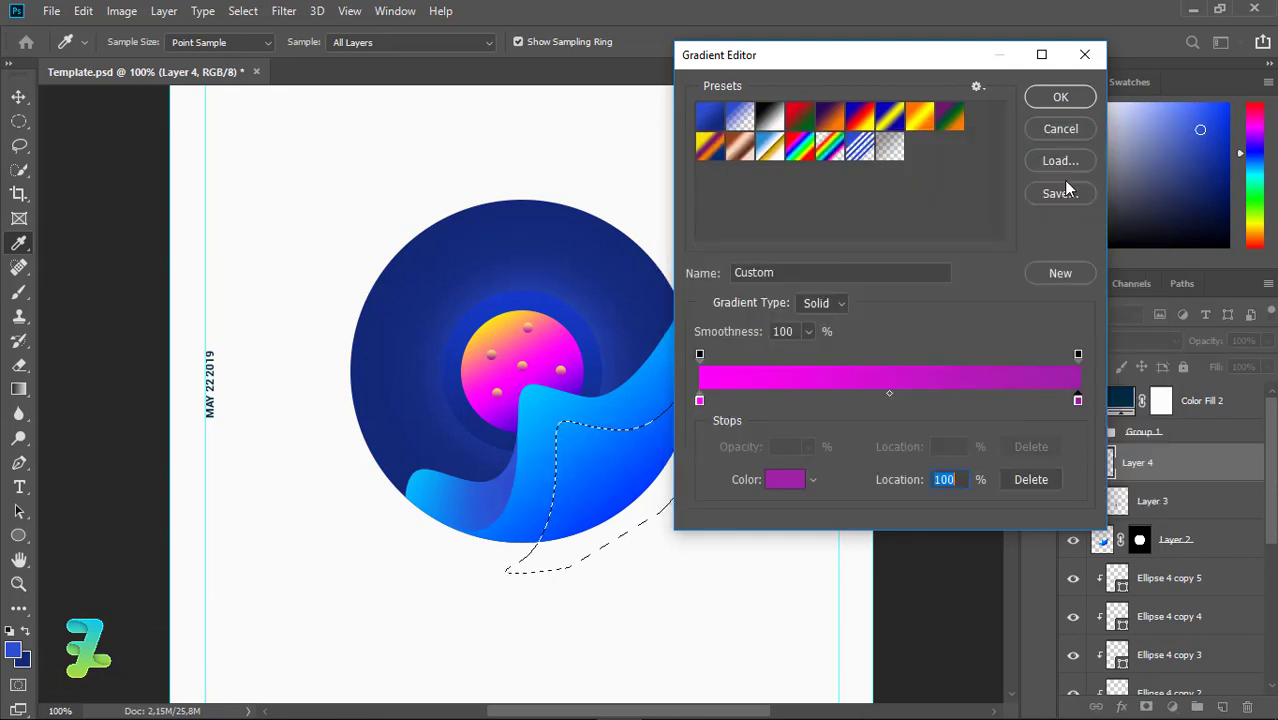
{"action": "left_click", "coordinate": [1058, 97]}
Fill the wave with the magenta-to-purple gradient and mask Layer 4 to the circle at 200% zoom
{"action": "left_click_drag", "start_coordinate": [605, 447], "coordinate": [690, 540]}
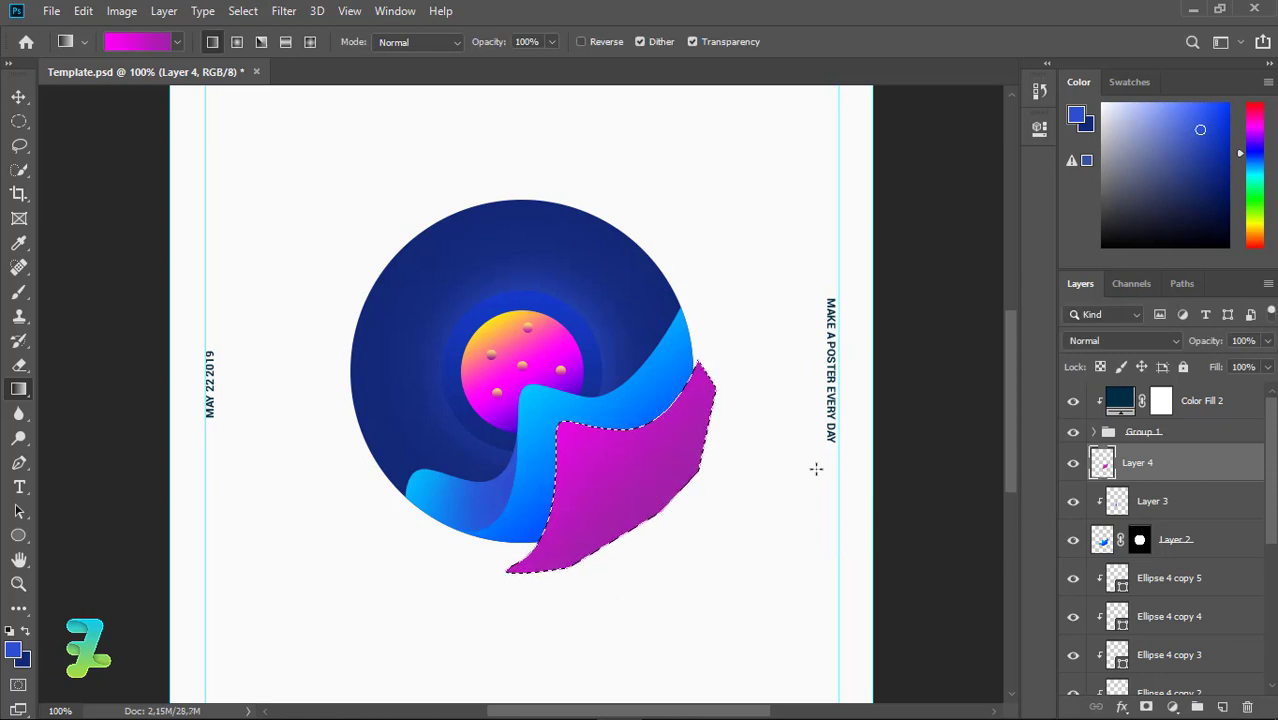
{"action": "key", "text": "ctrl+d"}
{"action": "left_click", "coordinate": [1140, 541], "text": "ctrl"}
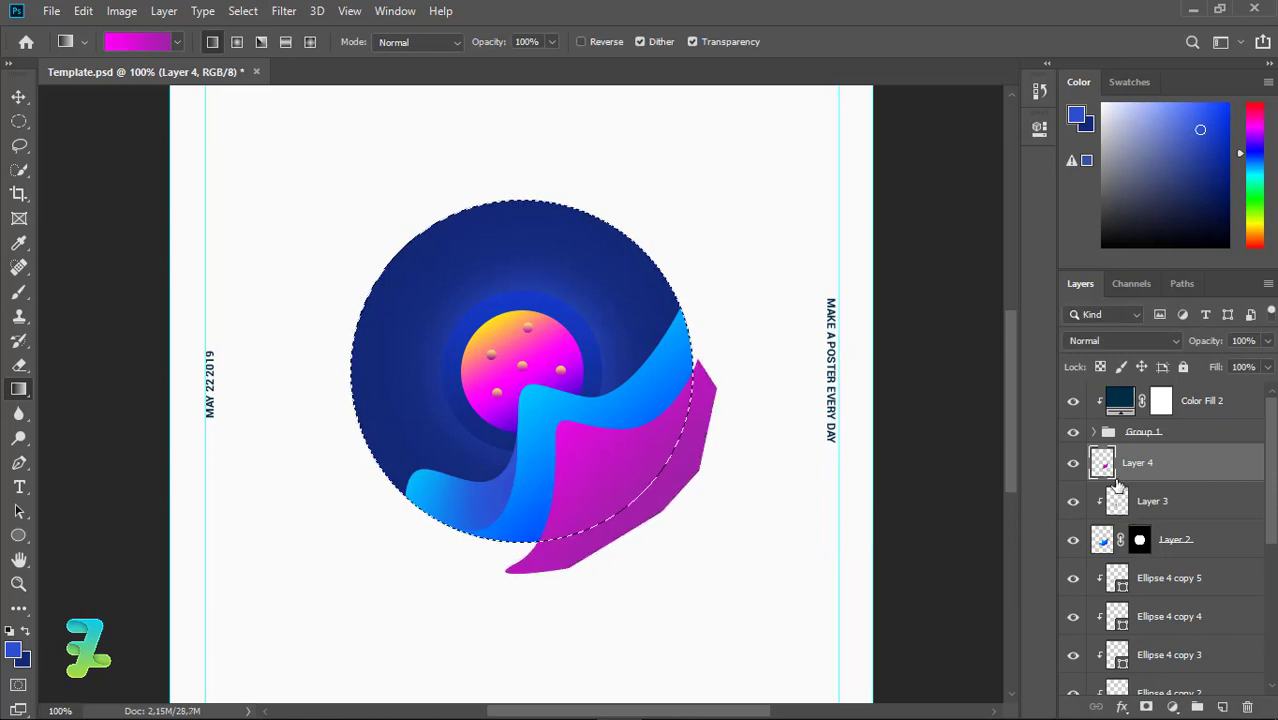
{"action": "left_click", "coordinate": [1147, 706]}
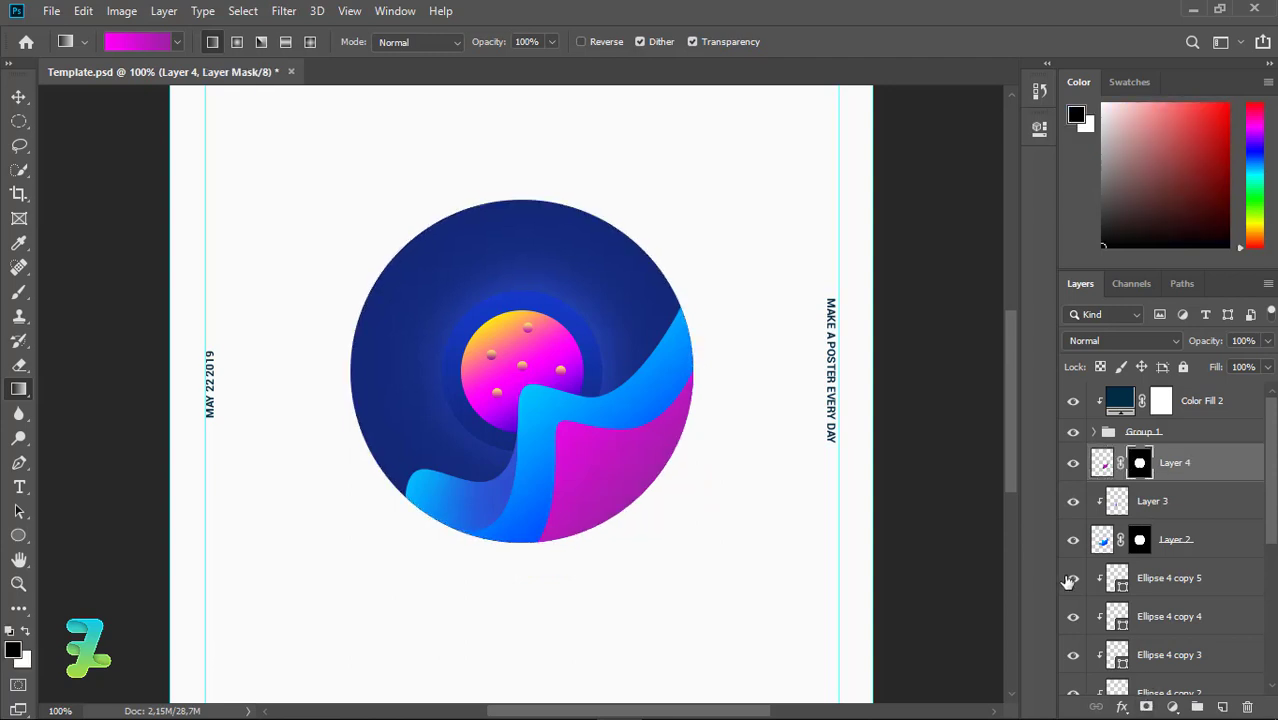
{"action": "key", "text": "ctrl+plus"}
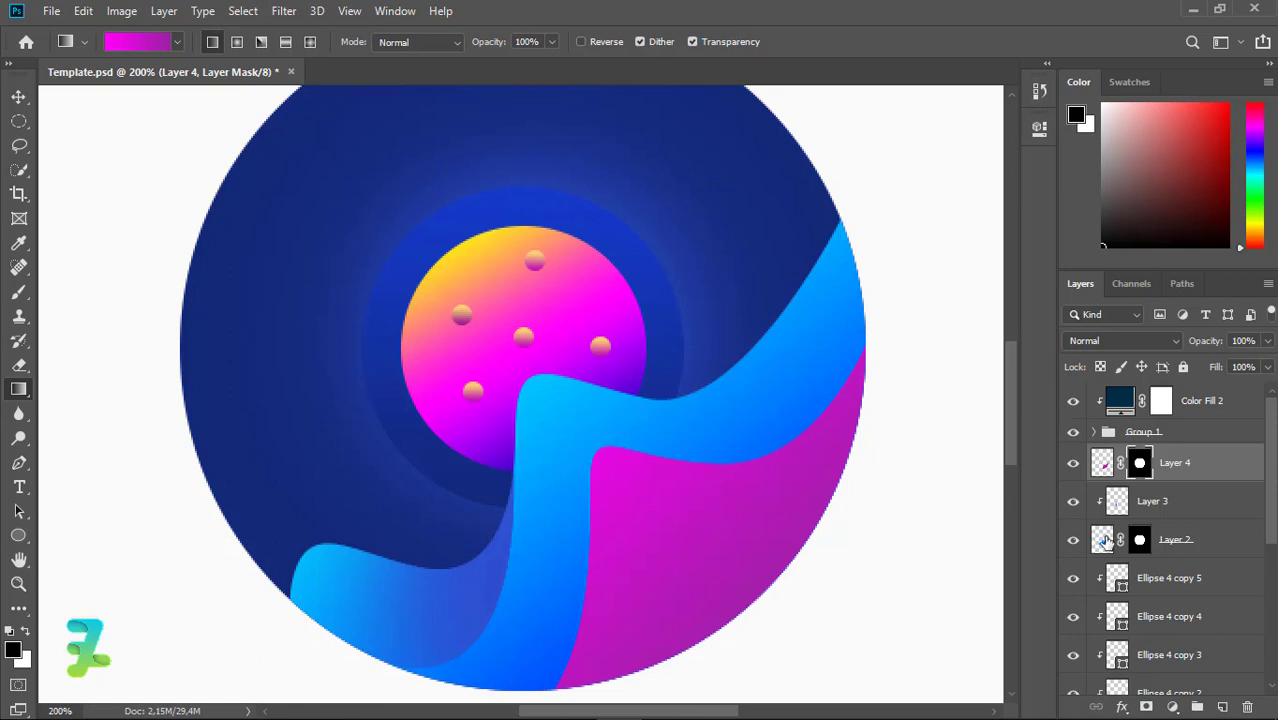
{"action": "left_click", "coordinate": [1104, 540]}
Add Layer 5 clipped to Layer 3, shrink the brush to 80 px, and add Layer 6 above Layer 4
{"action": "left_click", "coordinate": [1174, 503]}
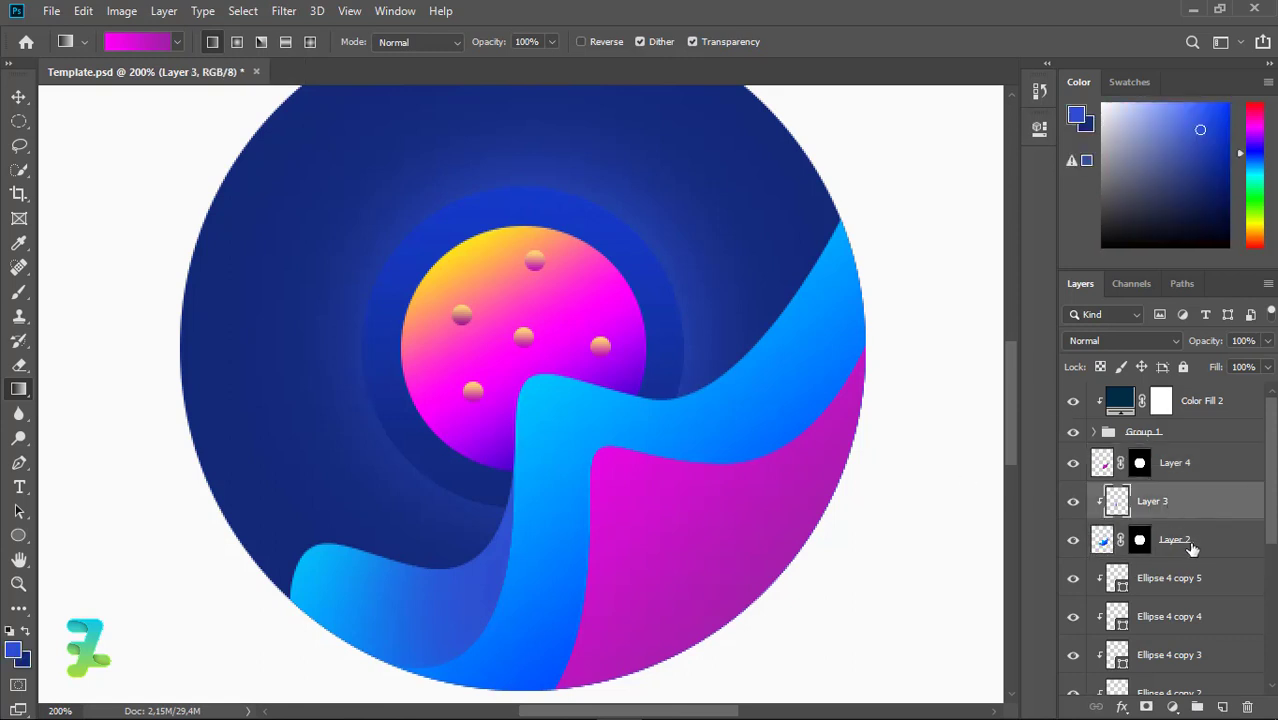
{"action": "left_click", "coordinate": [1224, 707]}
{"action": "right_click", "coordinate": [1222, 500]}
{"action": "left_click", "coordinate": [1024, 359]}
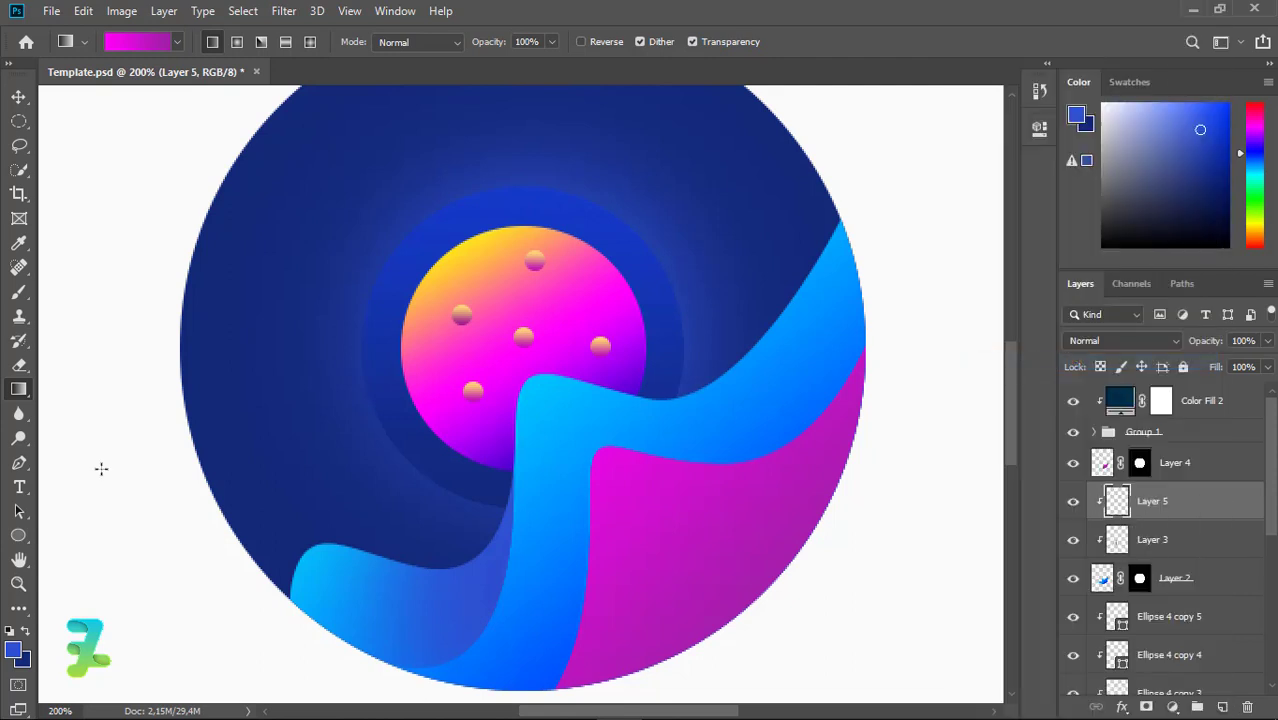
{"action": "key", "text": "b"}
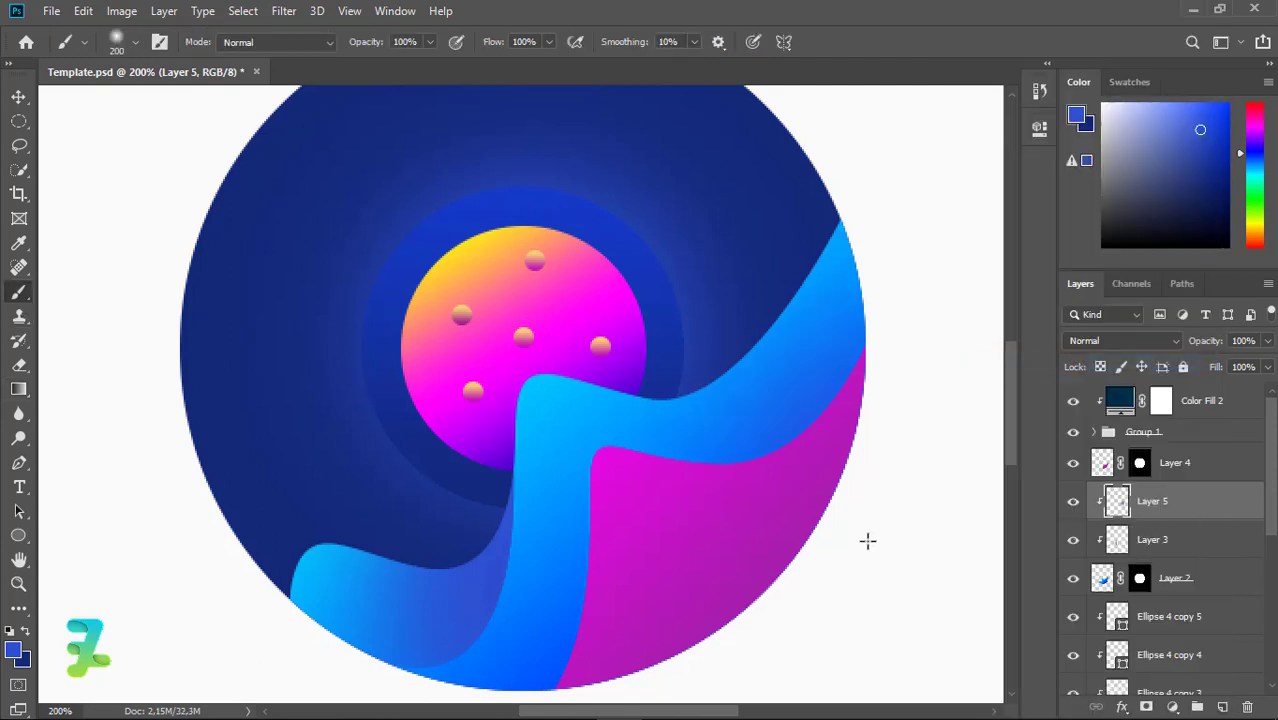
{"action": "key", "text": "bracketleft"}
{"action": "key", "text": "bracketleft"}
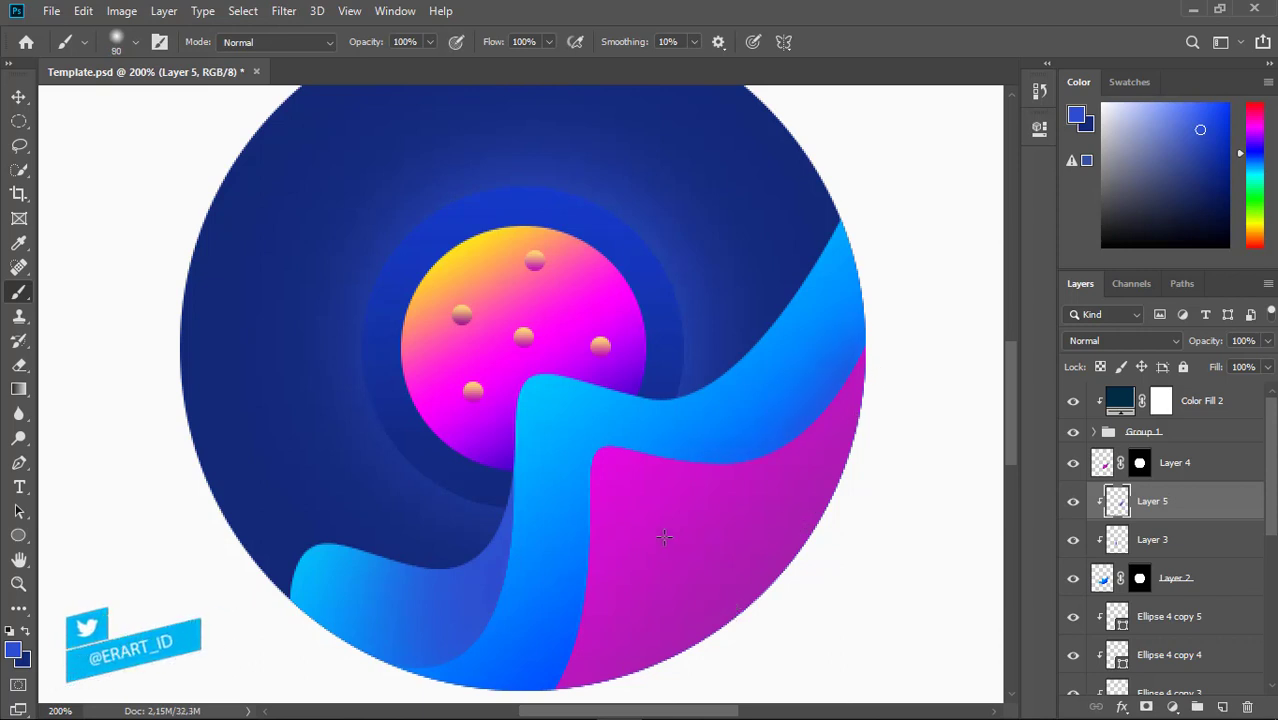
{"action": "key", "text": "bracketleft"}
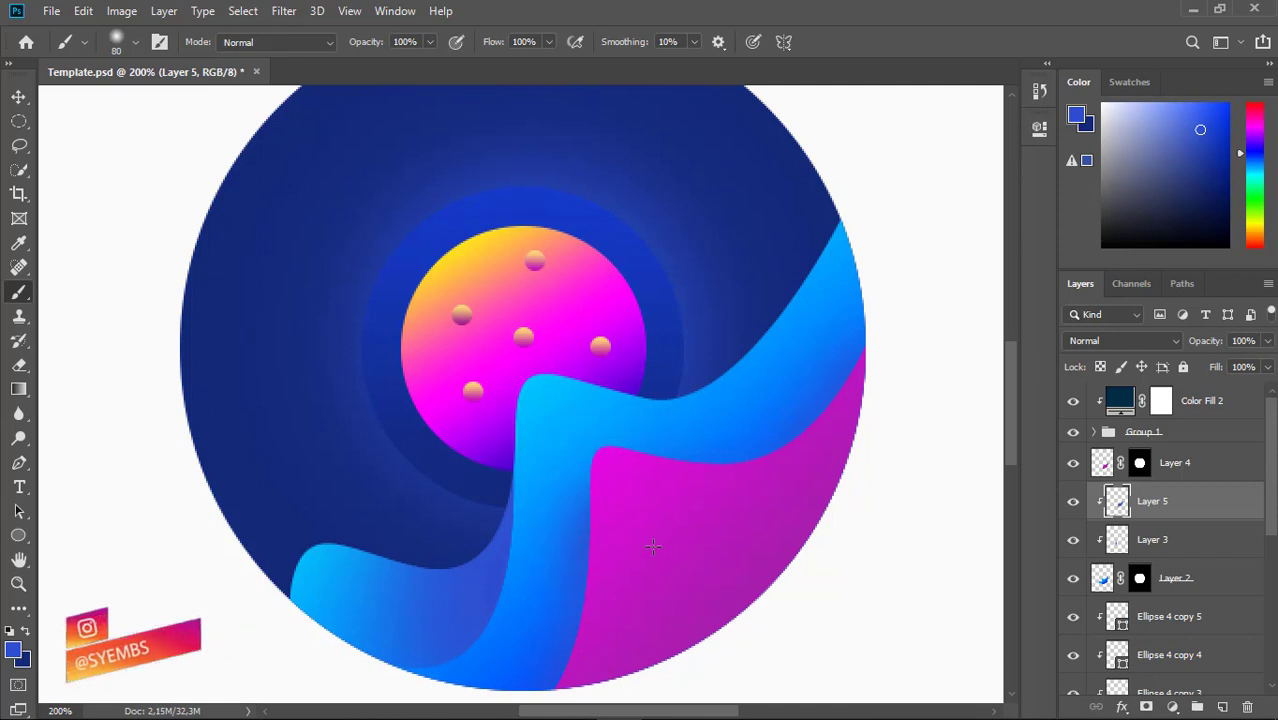
{"action": "left_click", "coordinate": [1104, 463]}
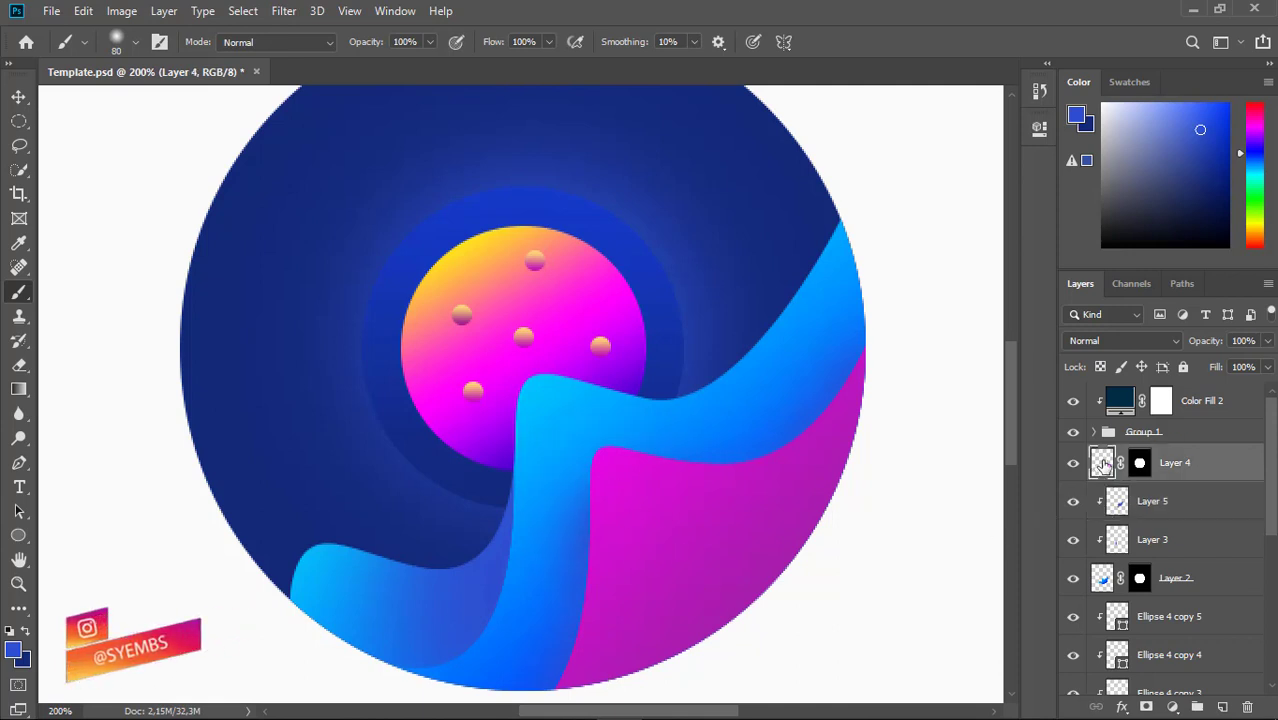
{"action": "left_click", "coordinate": [1222, 707]}
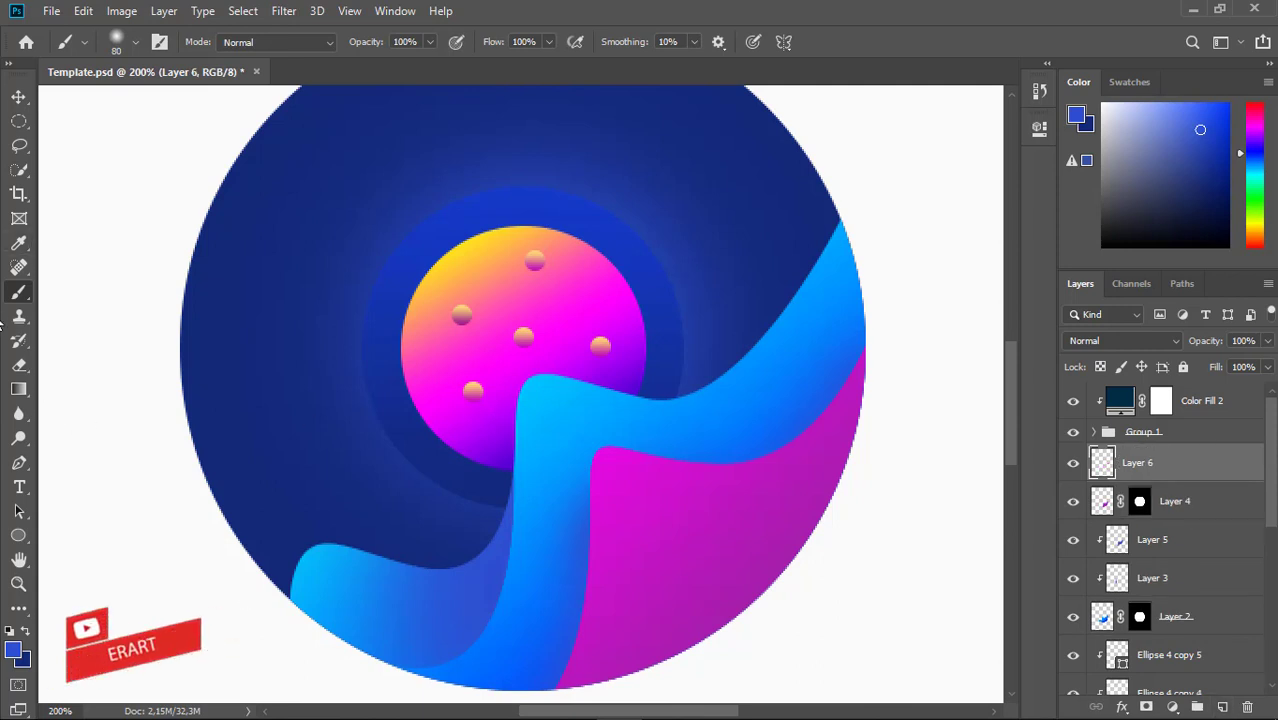
Pen anchors along the magenta wave's upper curve down to the circle's bottom and right edge
{"action": "left_click", "coordinate": [19, 463]}
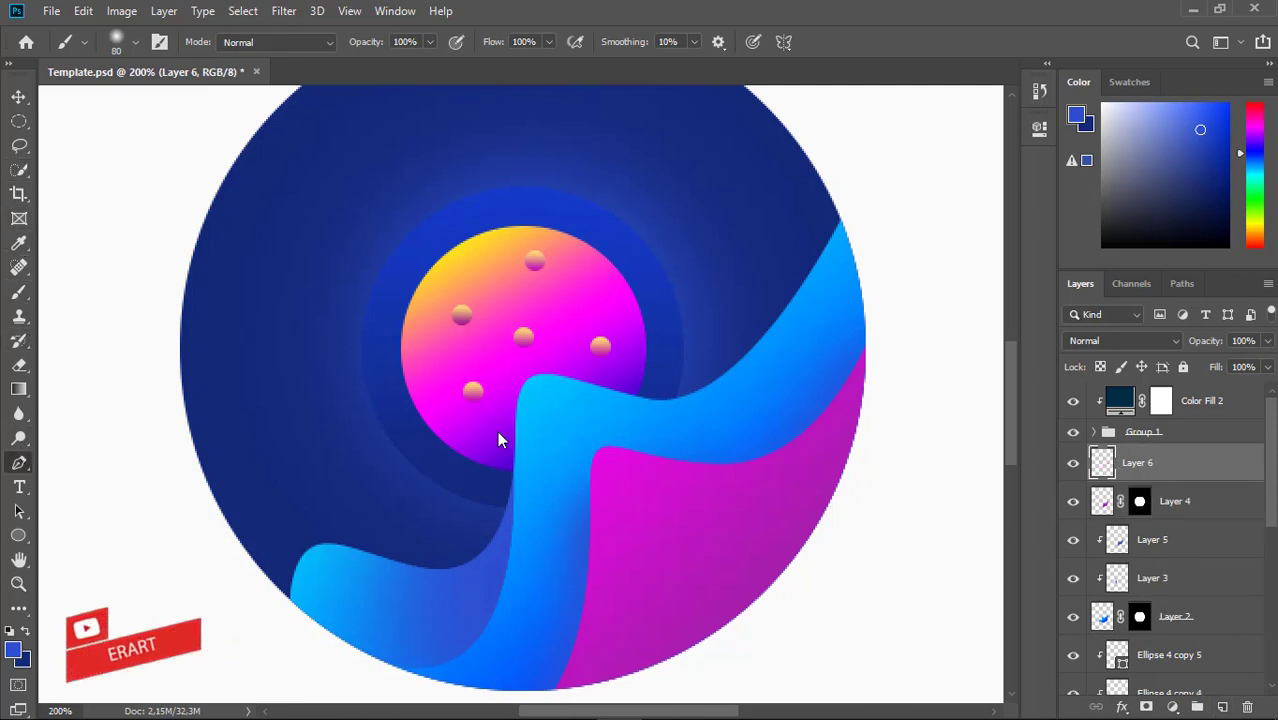
{"action": "left_click", "coordinate": [866, 358]}
{"action": "left_click_drag", "start_coordinate": [751, 488], "coordinate": [723, 481]}
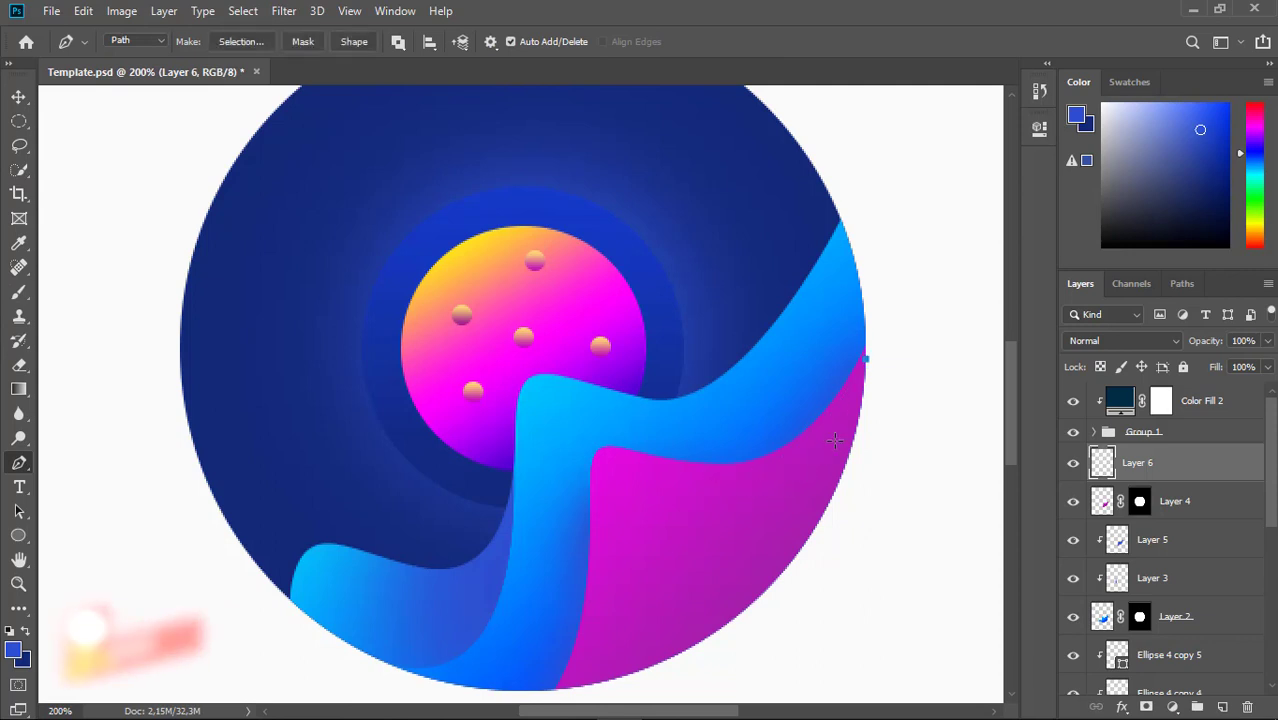
{"action": "key", "text": "ctrl+z"}
{"action": "left_click", "coordinate": [867, 372]}
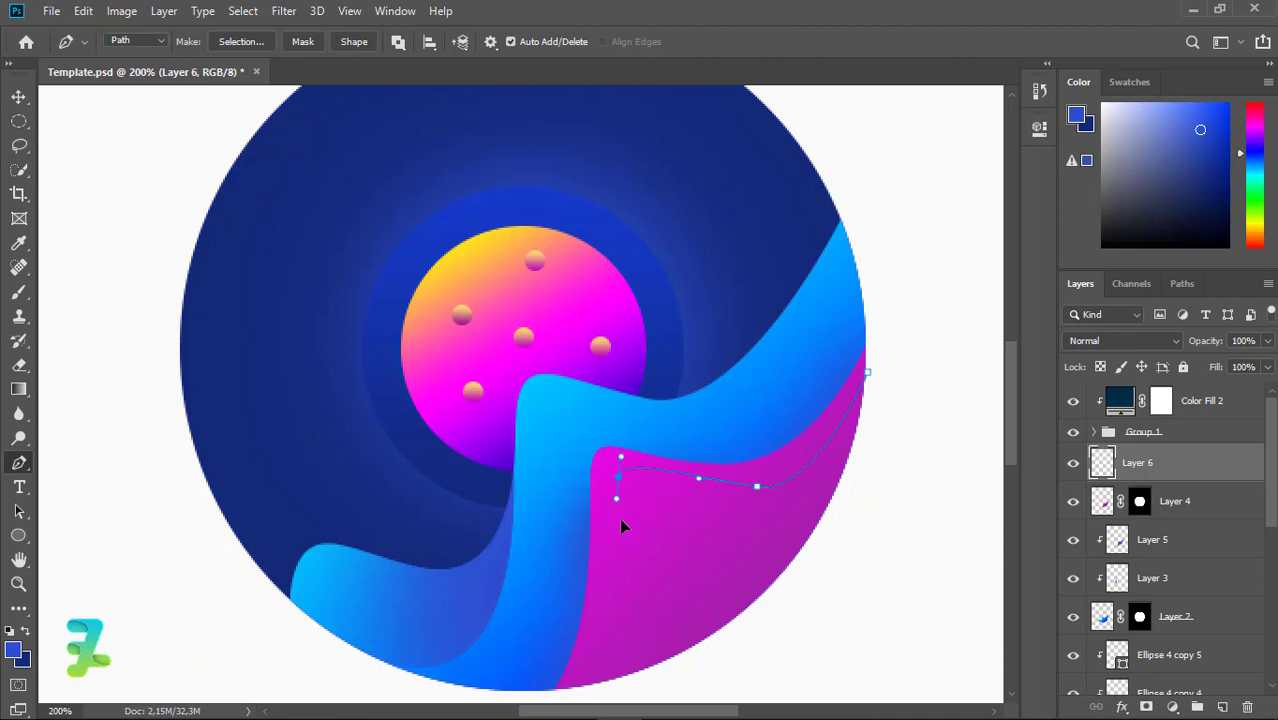
{"action": "key", "text": "ctrl+z"}
{"action": "key", "text": "ctrl+z"}
{"action": "left_click_drag", "start_coordinate": [620, 492], "coordinate": [636, 542]}
{"action": "left_click", "coordinate": [757, 630]}
{"action": "left_click", "coordinate": [869, 494]}
Close the wave path and make it a selection with 0 px feather
{"action": "left_click", "coordinate": [868, 373]}
{"action": "right_click", "coordinate": [870, 378]}
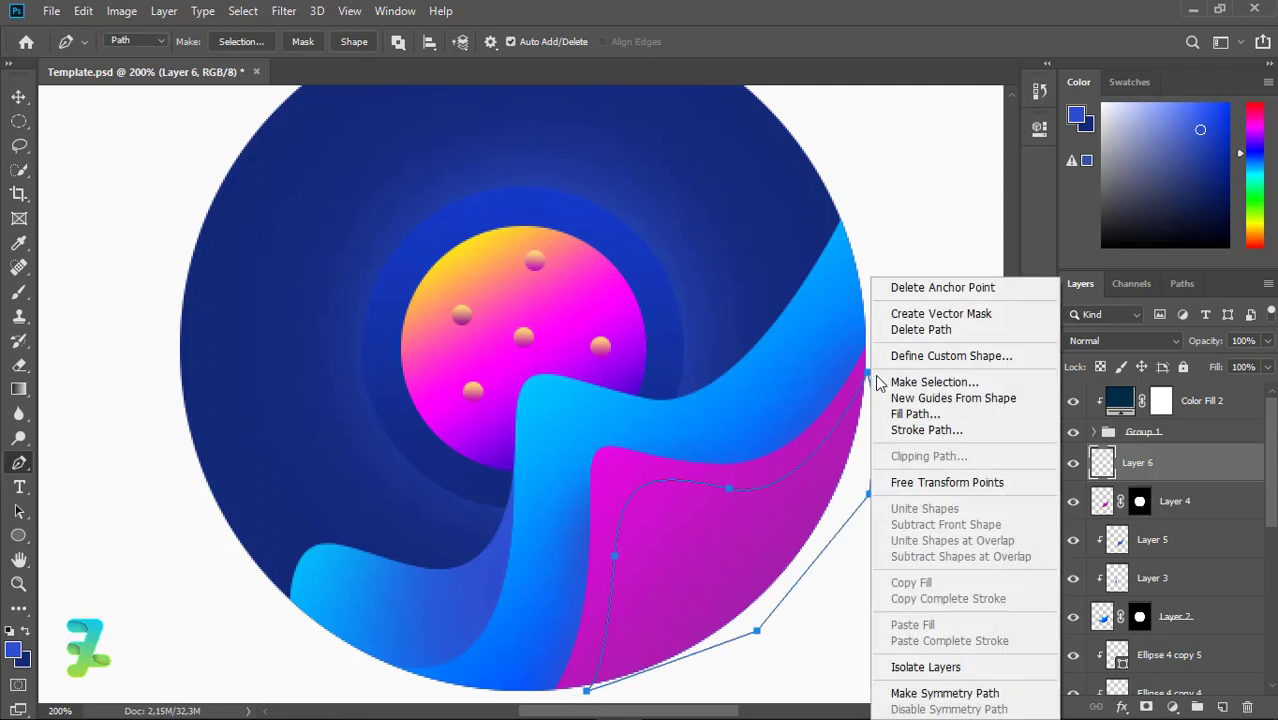
{"action": "left_click", "coordinate": [915, 381]}
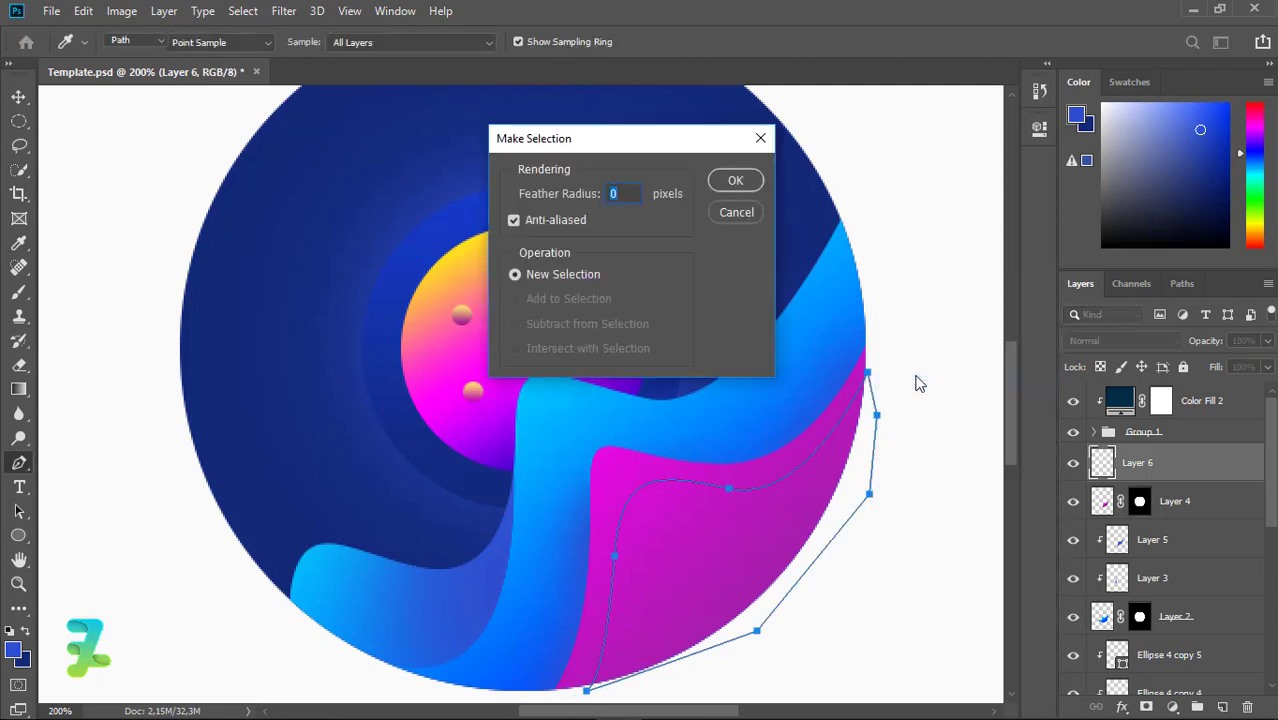
{"action": "key", "text": "Return"}
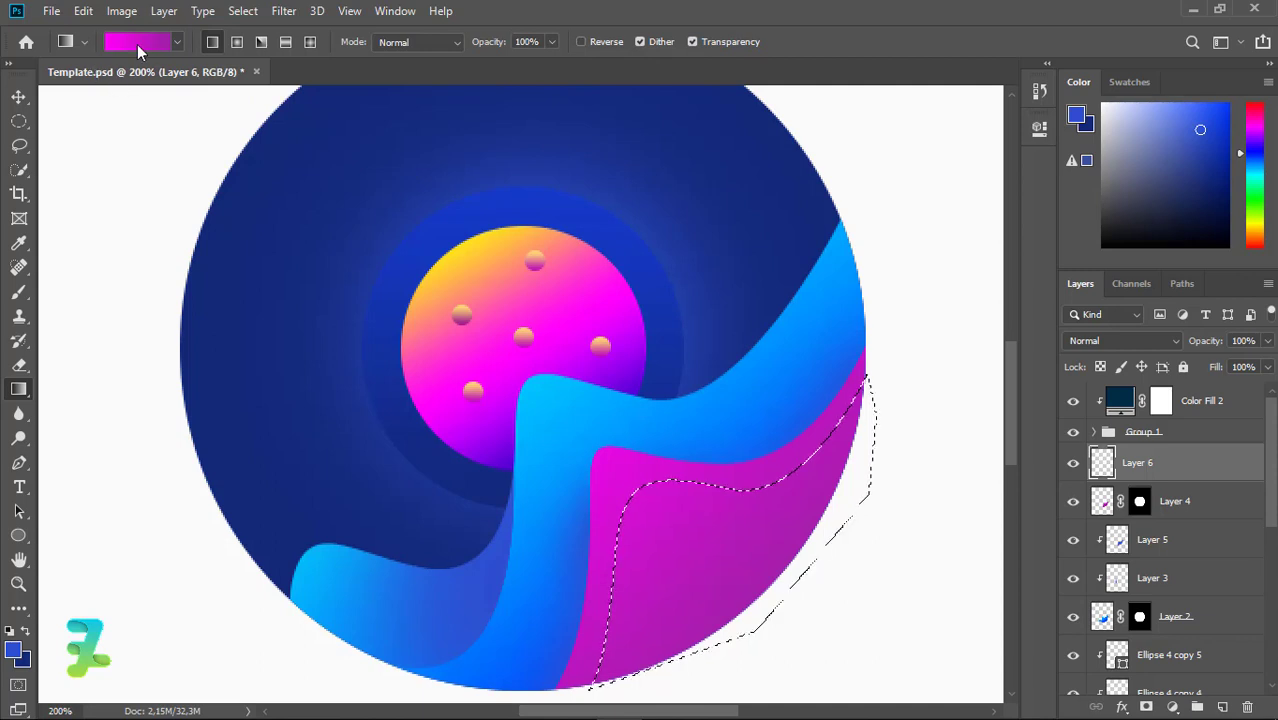
Set the gradient to light pink #ffd6fe through dark purple around #462048
{"action": "left_click", "coordinate": [137, 44]}
{"action": "double_click", "coordinate": [1078, 401]}
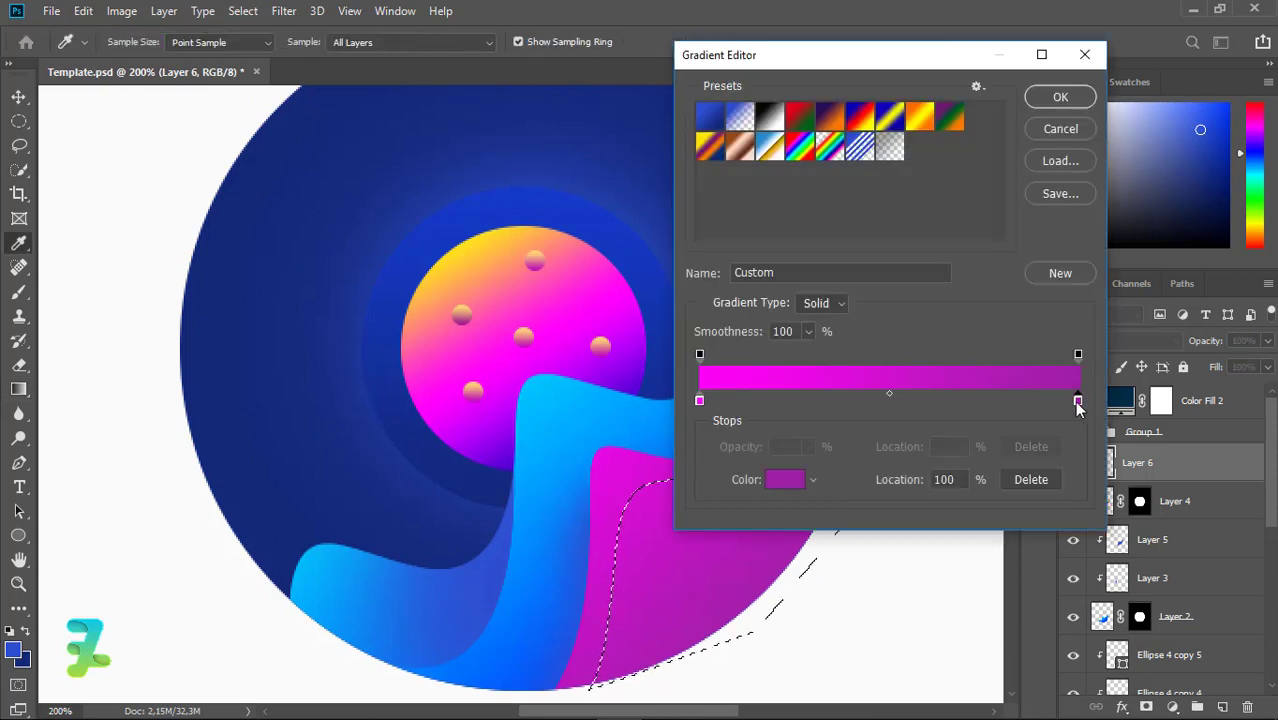
{"action": "type", "text": "462048"}
{"action": "left_click", "coordinate": [926, 250]}
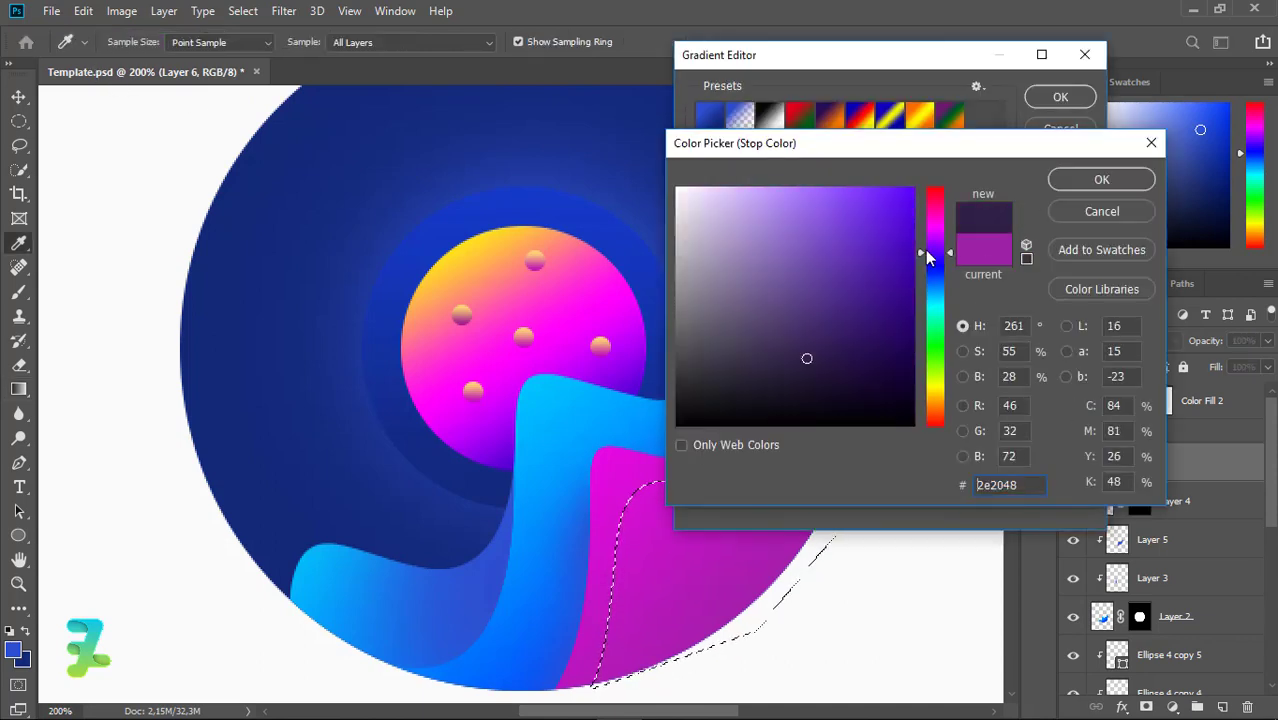
{"action": "left_click", "coordinate": [1080, 185]}
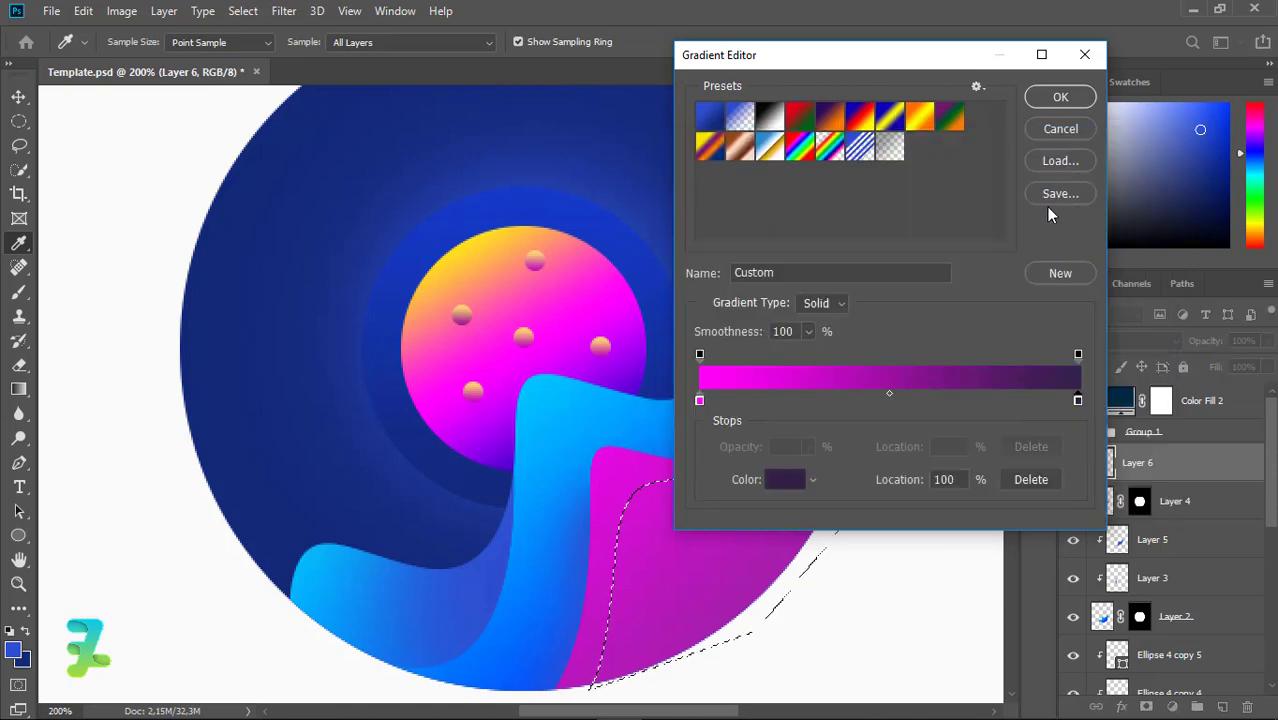
{"action": "double_click", "coordinate": [700, 400]}
{"action": "left_click", "coordinate": [713, 187]}
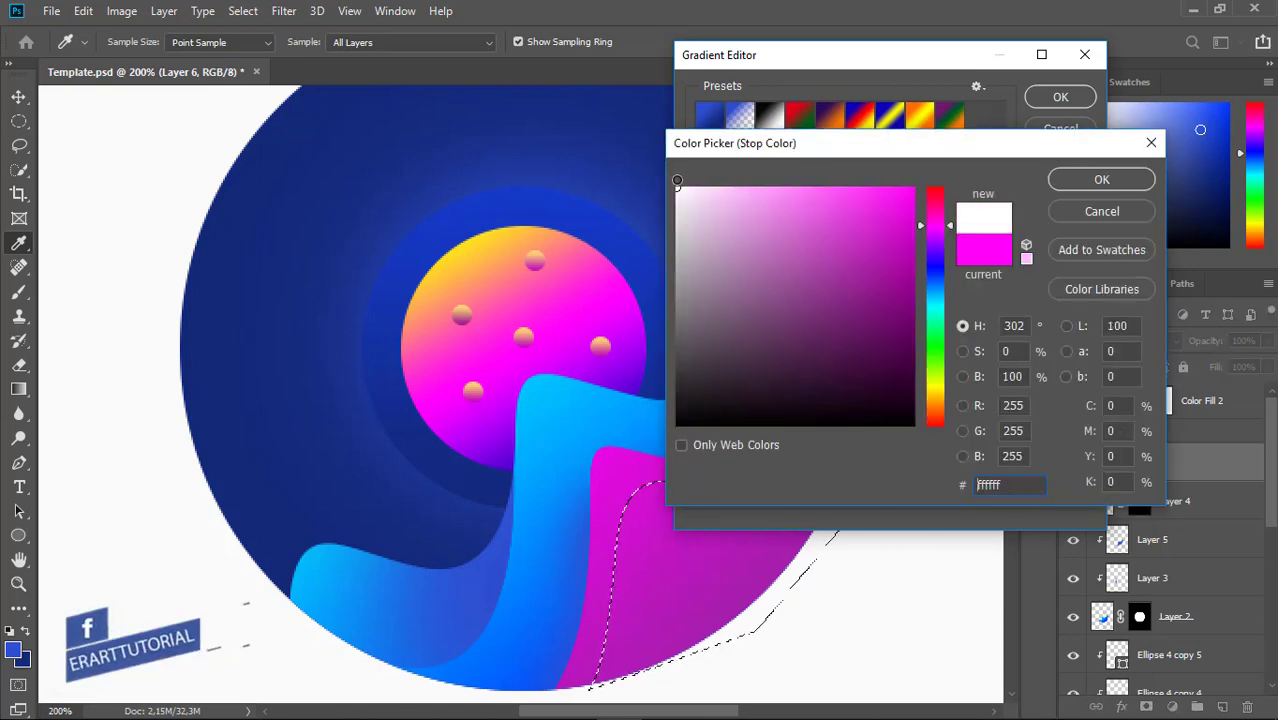
{"action": "left_click", "coordinate": [1056, 178]}
{"action": "left_click", "coordinate": [1060, 96]}
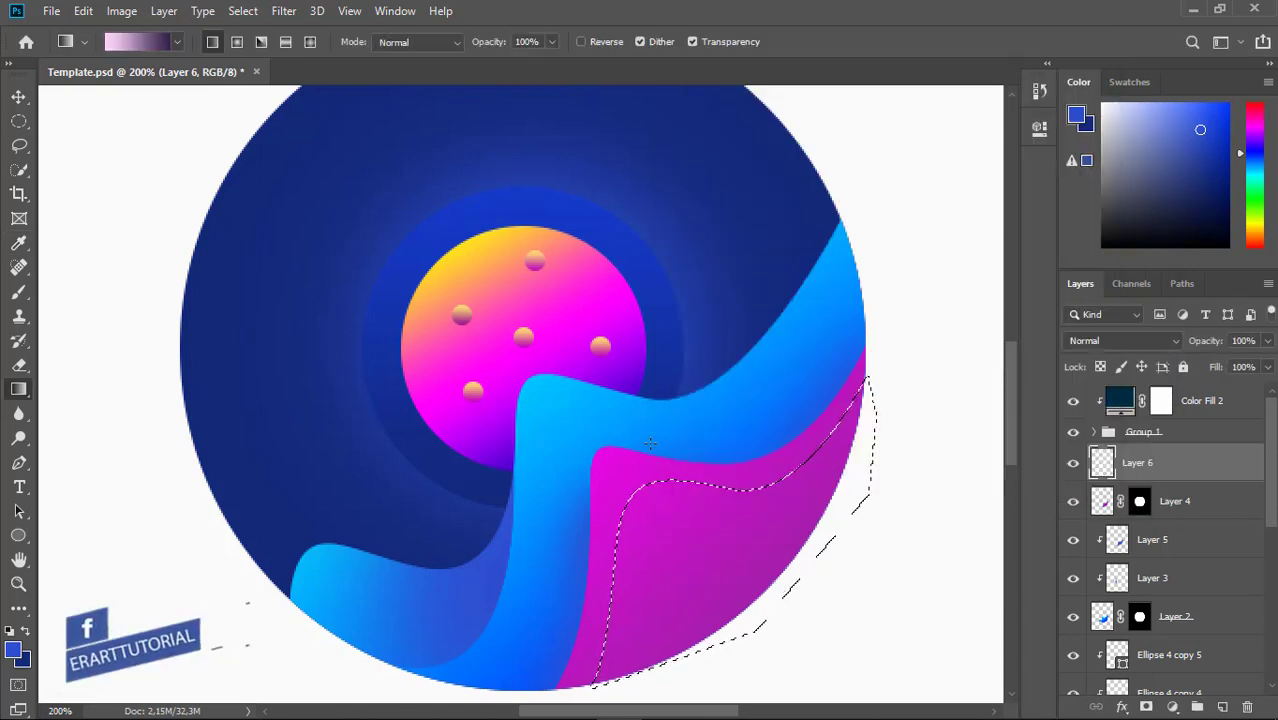
Fill the wave with the pink-to-purple gradient, mask it to the circle, and set 18% opacity
{"action": "left_click_drag", "start_coordinate": [650, 443], "coordinate": [780, 600]}
{"action": "left_click_drag", "start_coordinate": [600, 437], "coordinate": [896, 654]}
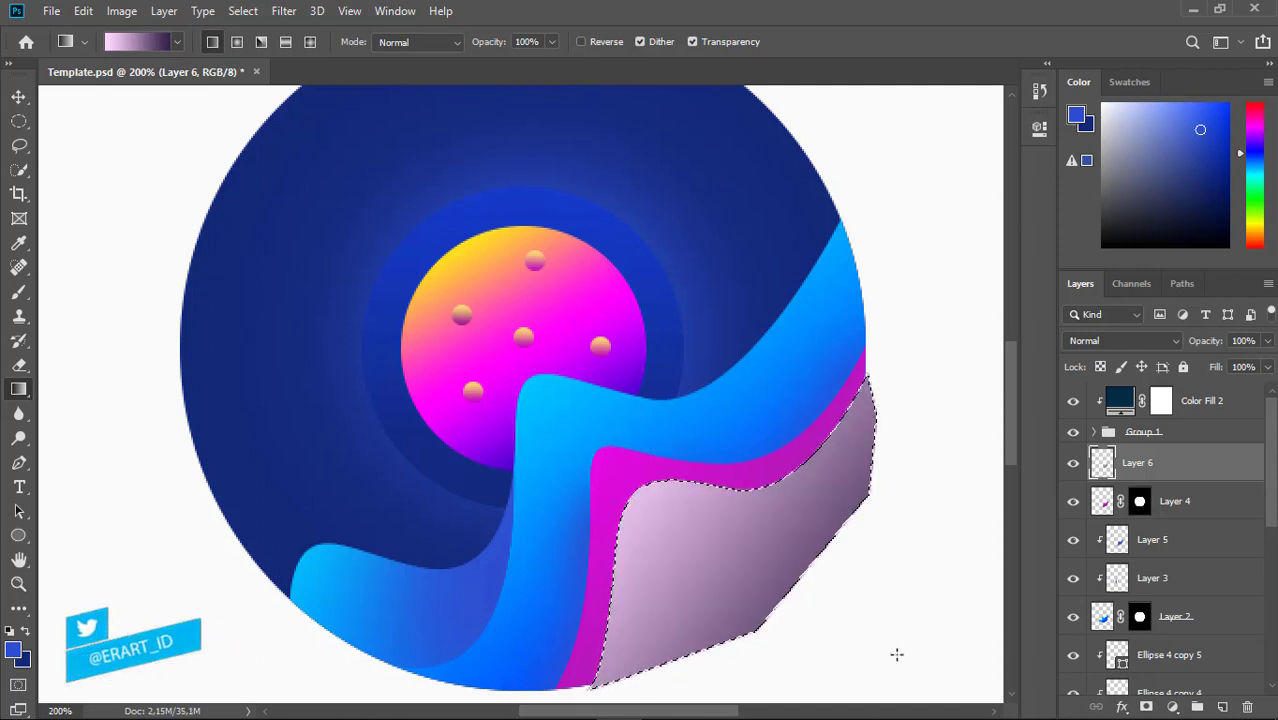
{"action": "key", "text": "ctrl+d"}
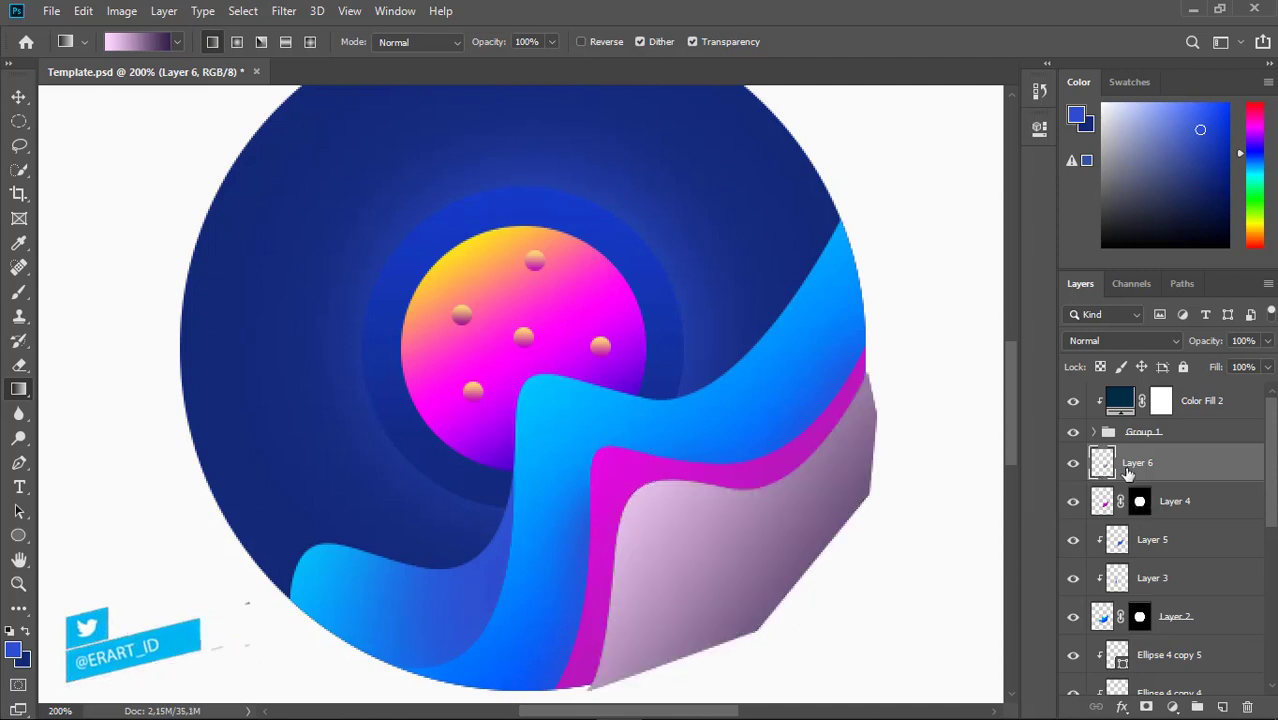
{"action": "left_click", "coordinate": [1102, 616], "text": "ctrl"}
{"action": "left_click", "coordinate": [1146, 706]}
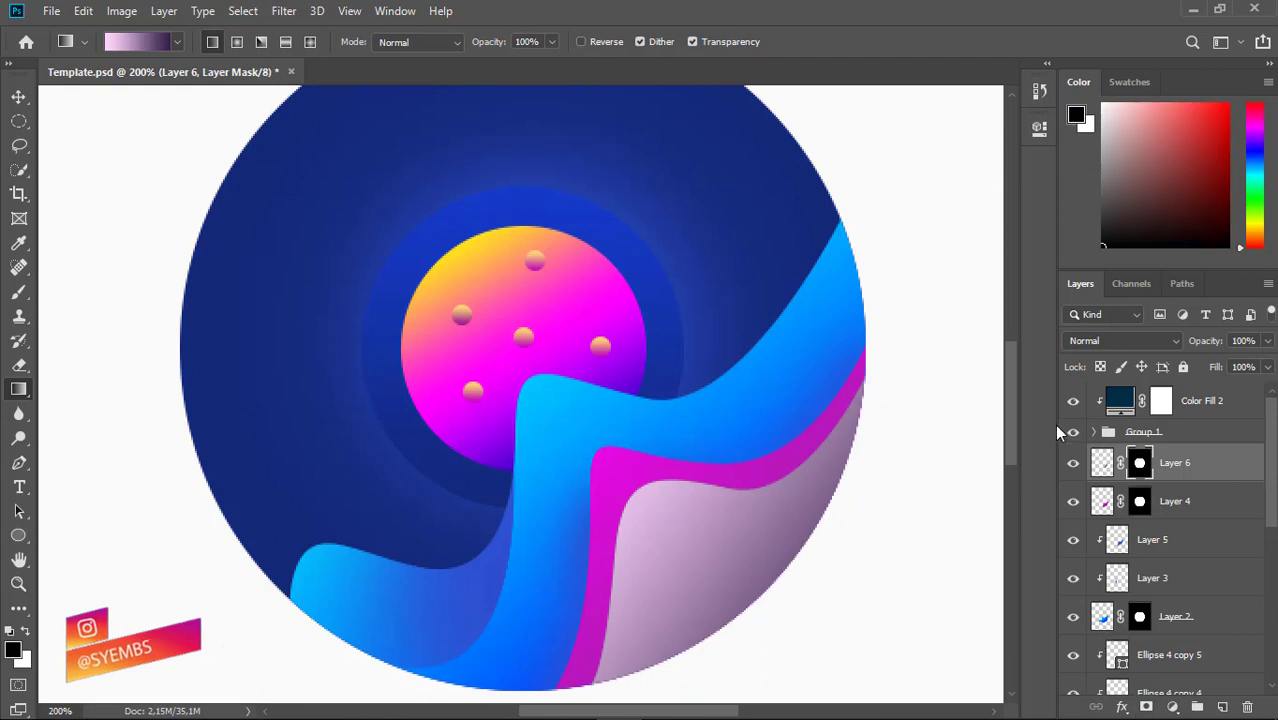
{"action": "mouse_move", "coordinate": [1259, 340]}
{"action": "left_mouse_down"}
{"action": "mouse_move", "coordinate": [1178, 361]}
{"action": "mouse_move", "coordinate": [1197, 369]}
{"action": "left_mouse_up"}
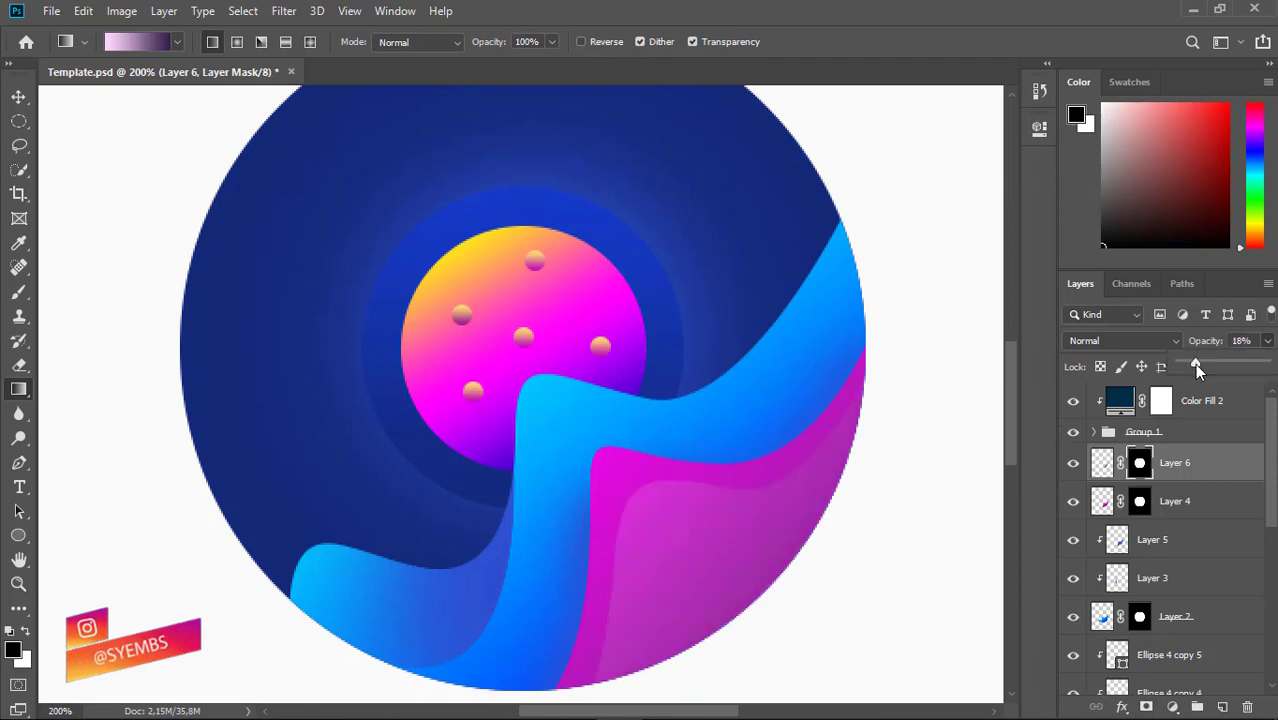
Add a new layer above Layer 4 and clip it to the pink wave
{"action": "right_click", "coordinate": [1110, 501]}
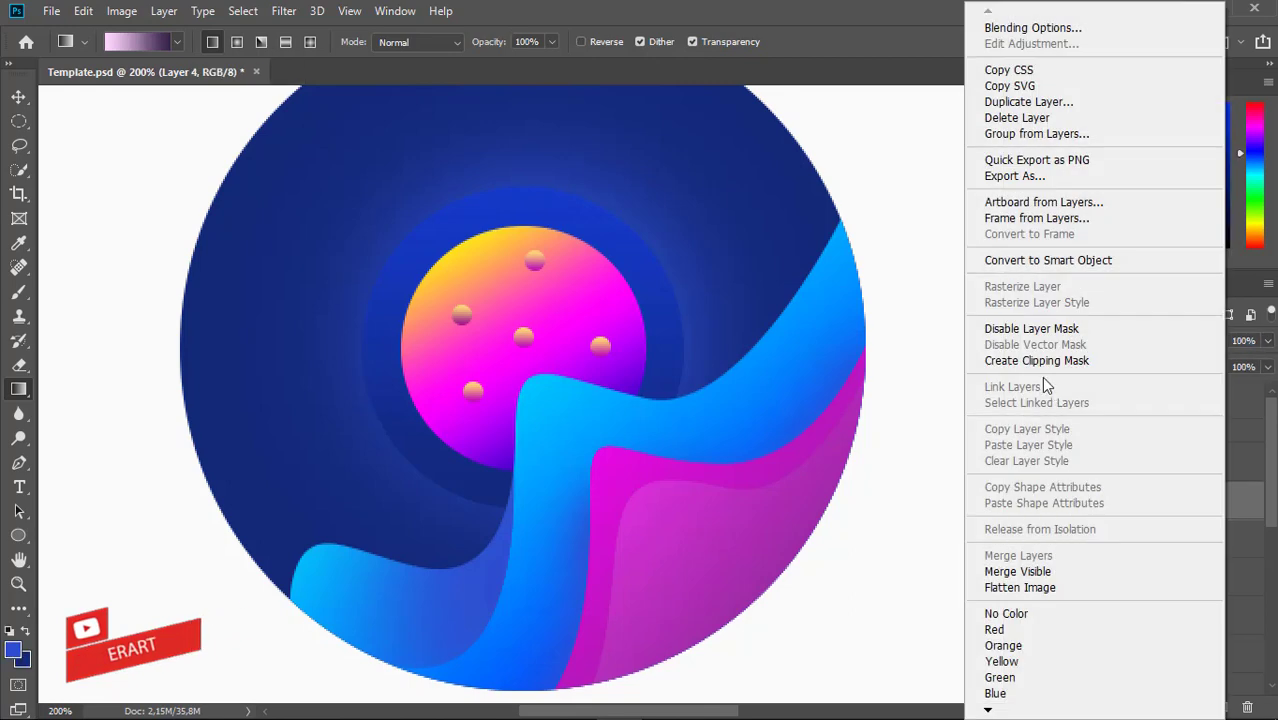
{"action": "left_click", "coordinate": [955, 358]}
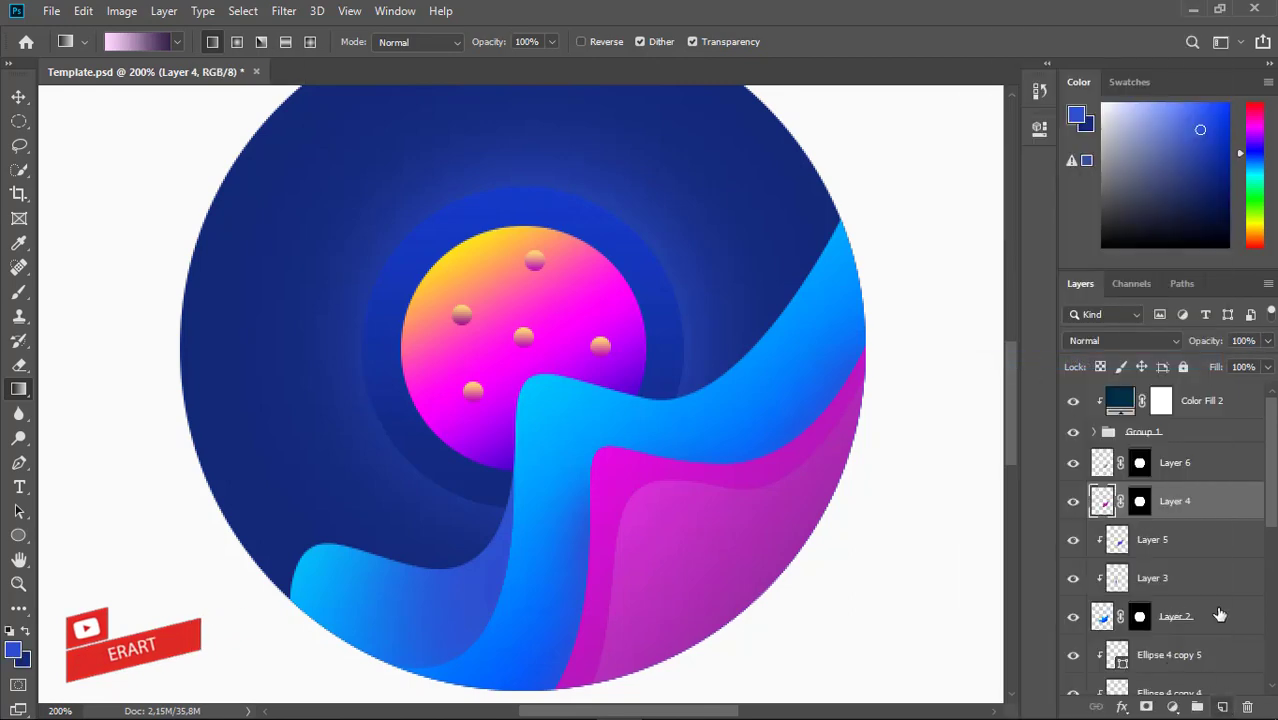
{"action": "key", "text": "ctrl+shift+alt+n"}
{"action": "right_click", "coordinate": [1210, 512]}
{"action": "left_click", "coordinate": [1068, 362]}
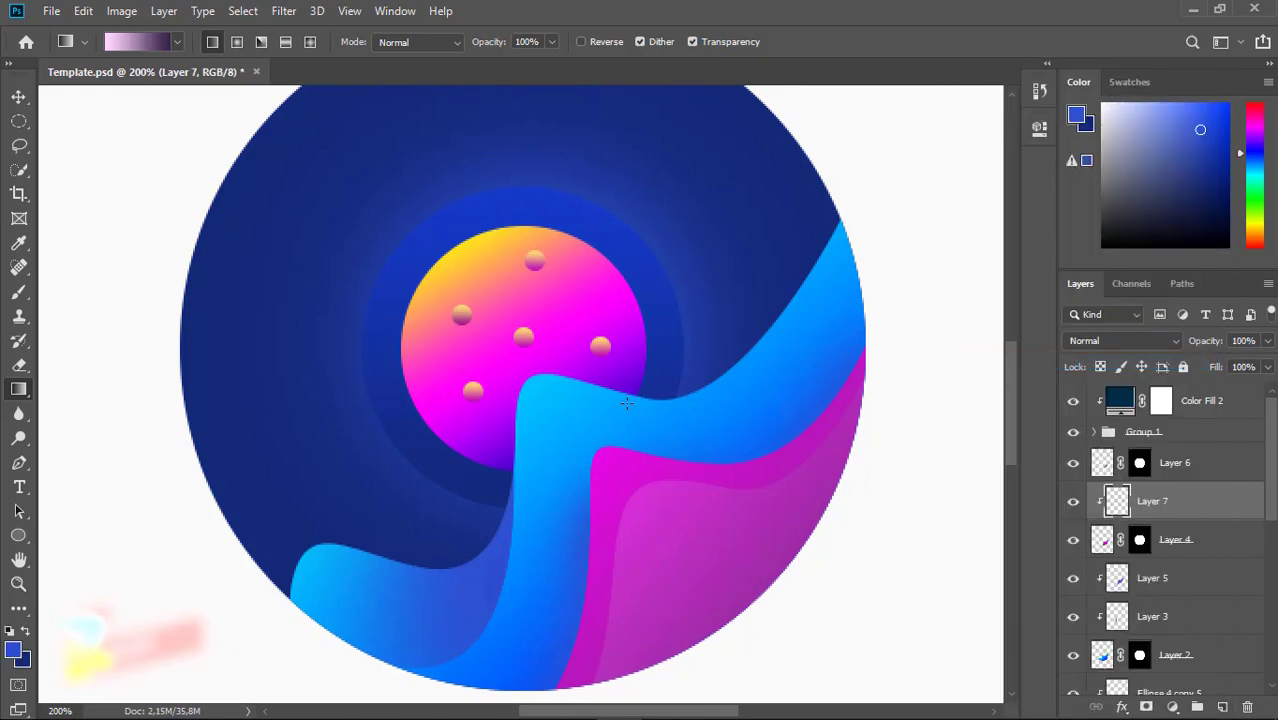
Brush soft magenta, sampled from the pink wave, along the wave's left edge
{"action": "key", "text": "b"}
{"action": "left_click", "coordinate": [13, 651]}
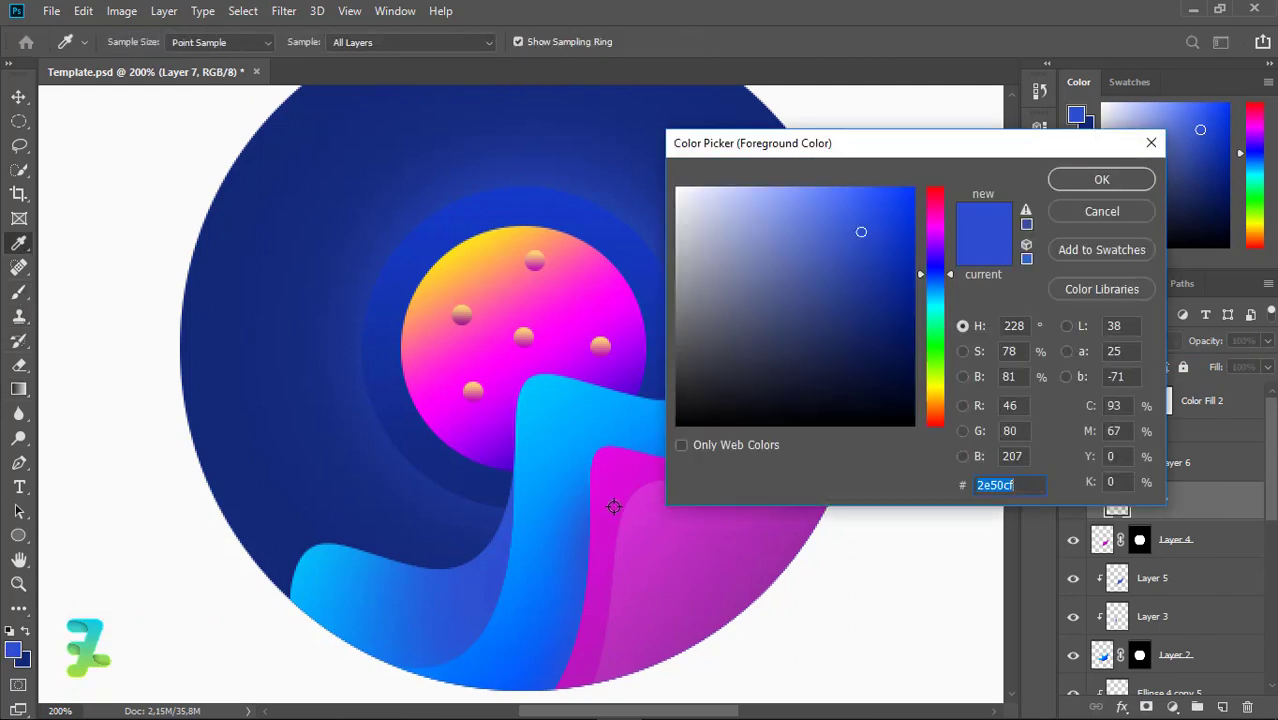
{"action": "left_click", "coordinate": [614, 507]}
{"action": "key", "text": "Return"}
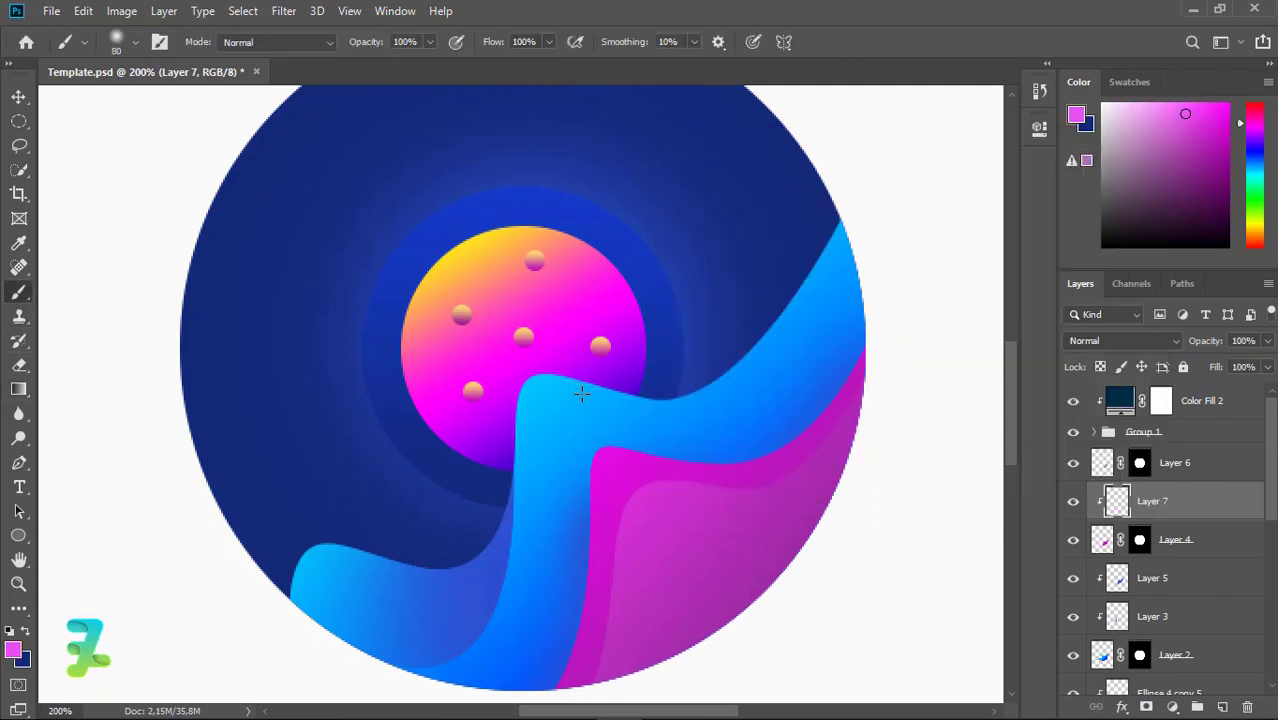
{"action": "mouse_move", "coordinate": [581, 394]}
{"action": "left_mouse_down"}
{"action": "mouse_move", "coordinate": [585, 420]}
{"action": "mouse_move", "coordinate": [685, 428]}
{"action": "mouse_move", "coordinate": [806, 396]}
{"action": "left_mouse_up"}
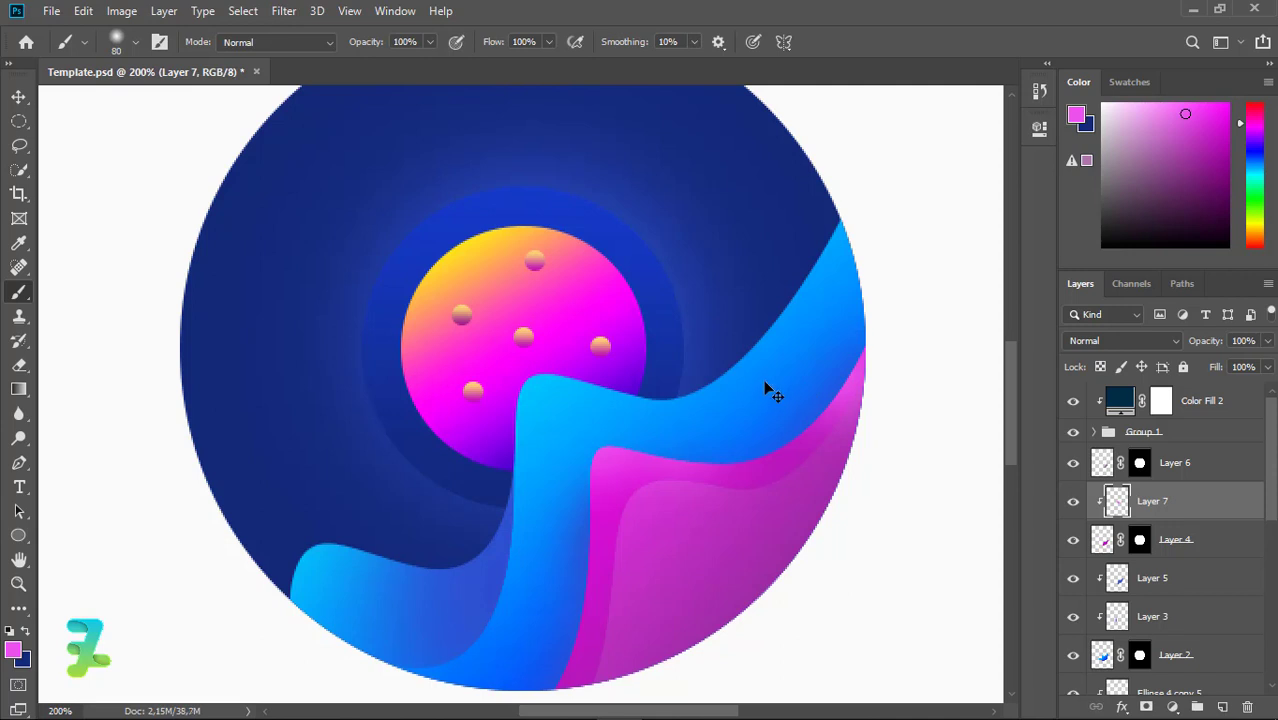
{"action": "key", "text": "ctrl+z"}
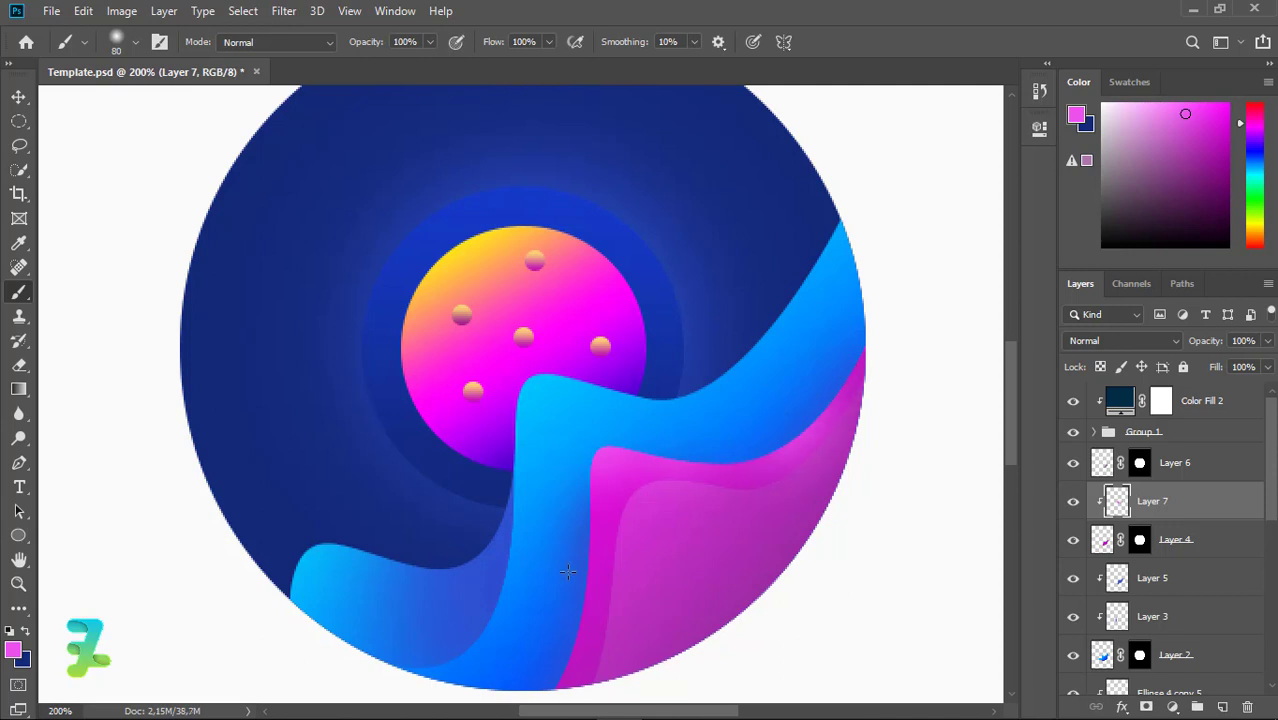
{"action": "left_click_drag", "start_coordinate": [567, 571], "coordinate": [505, 608]}
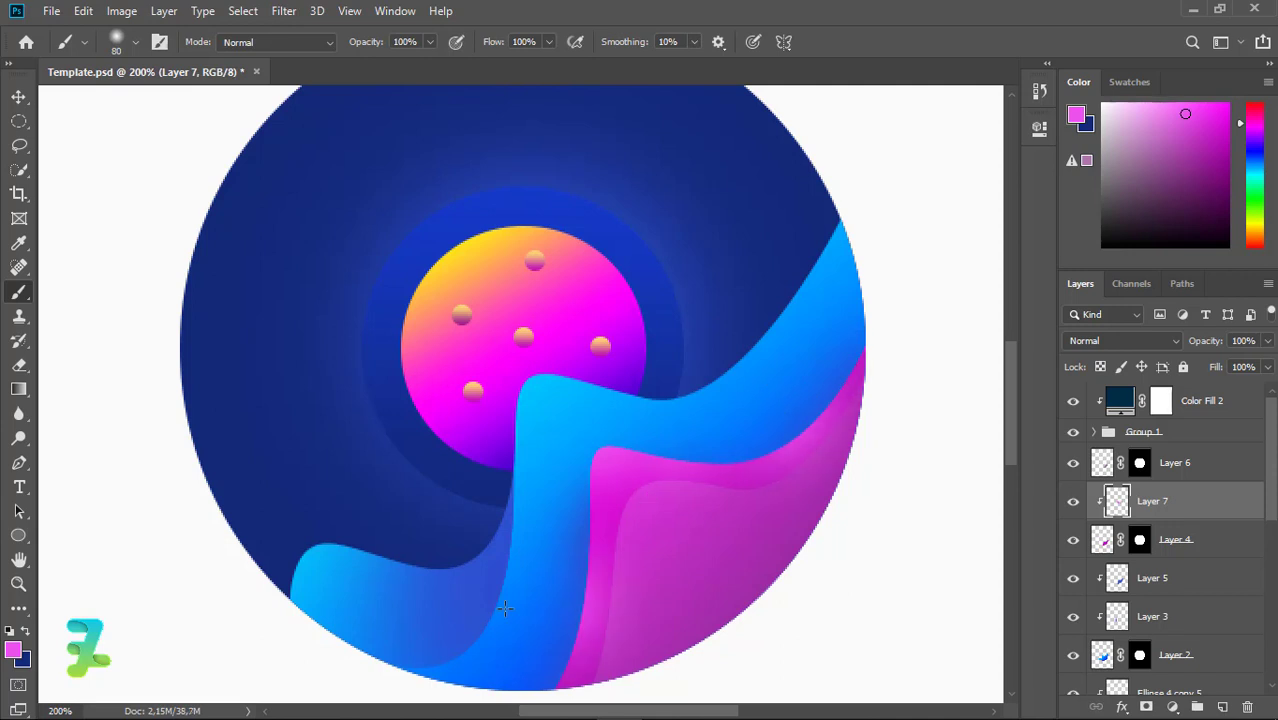
Set the brush colour to dark purple #5b2a59 and zoom out to 100%
{"action": "left_click", "coordinate": [14, 652]}
{"action": "type", "text": "5b2a59"}
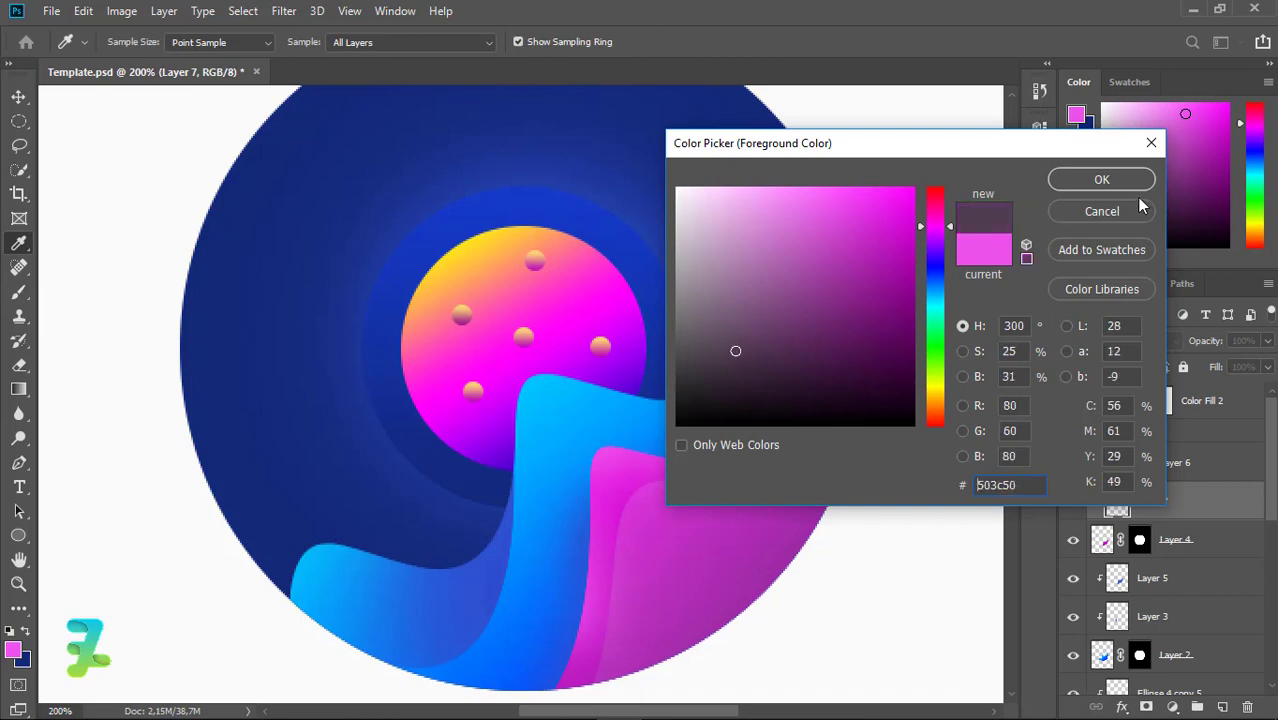
{"action": "left_click", "coordinate": [1101, 179]}
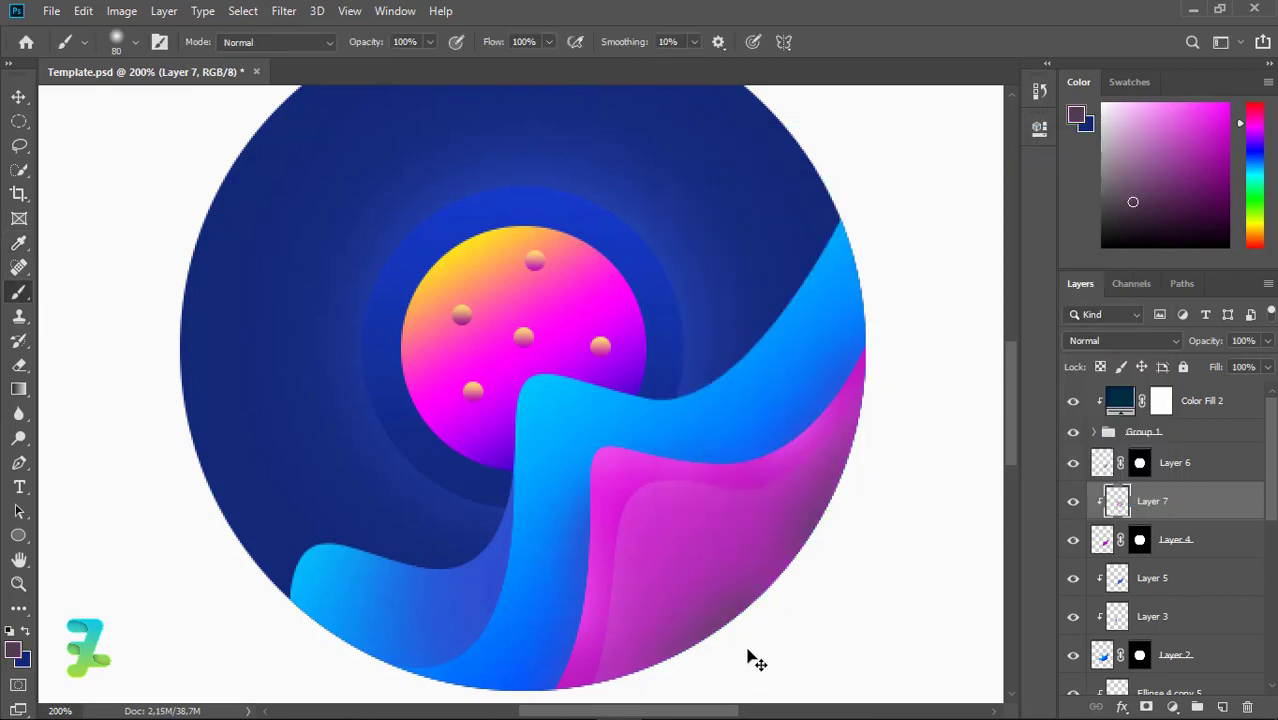
{"action": "key", "text": "ctrl+minus"}
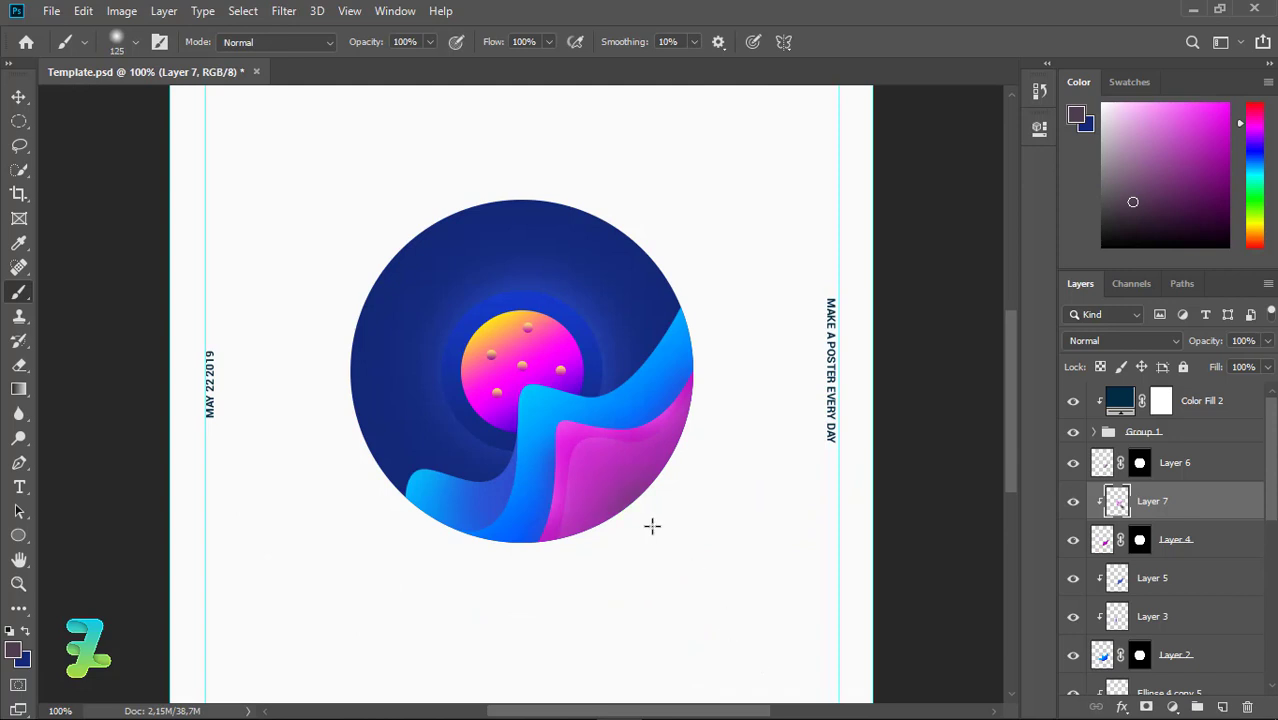
{"action": "left_click", "coordinate": [683, 465]}
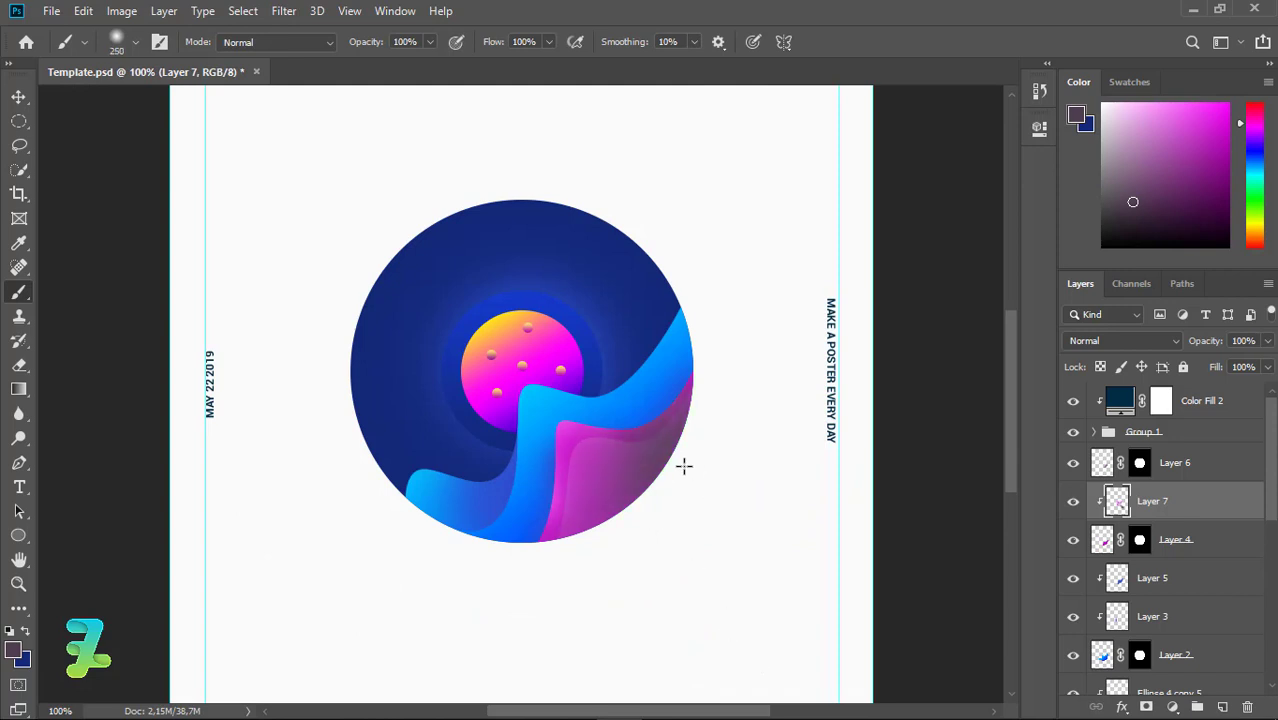
{"action": "key", "text": "ctrl+z"}
Add Layer 8 clipped above Layer 7 and lower its opacity to 23%
{"action": "left_click", "coordinate": [645, 522]}
{"action": "key", "text": "ctrl+z"}
{"action": "left_click", "coordinate": [1222, 707]}
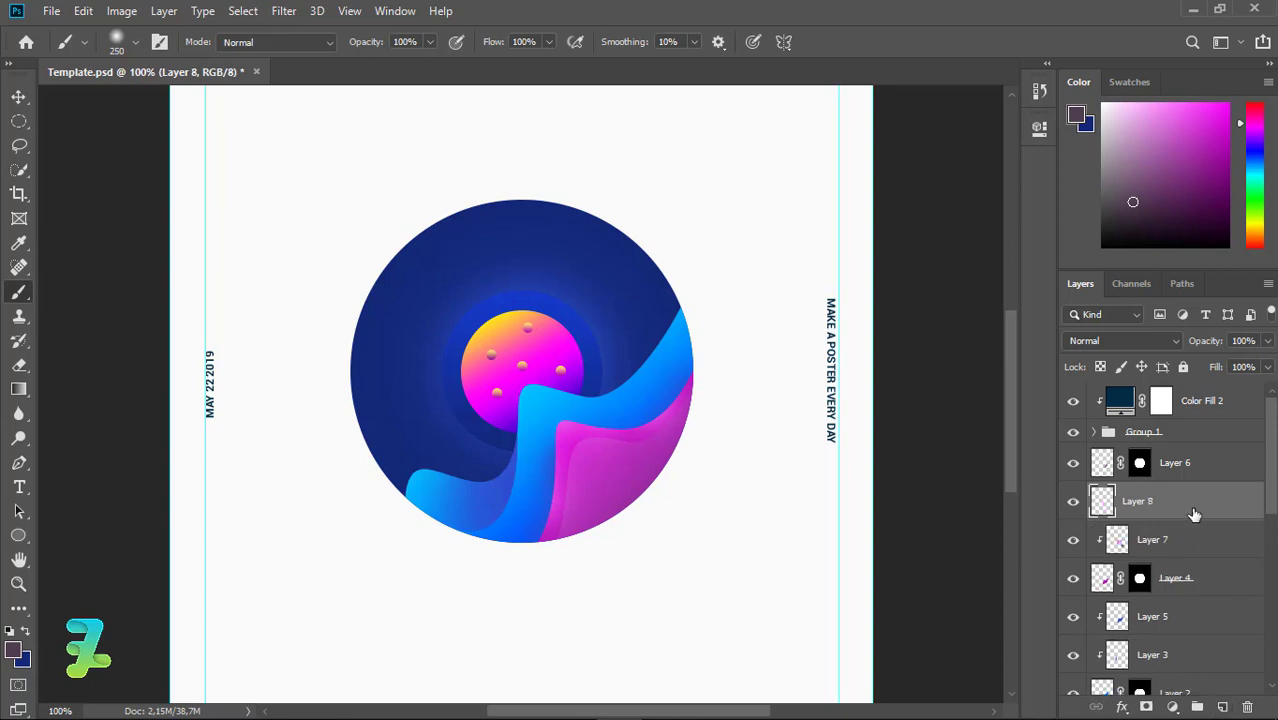
{"action": "right_click", "coordinate": [1194, 514]}
{"action": "left_click", "coordinate": [985, 361]}
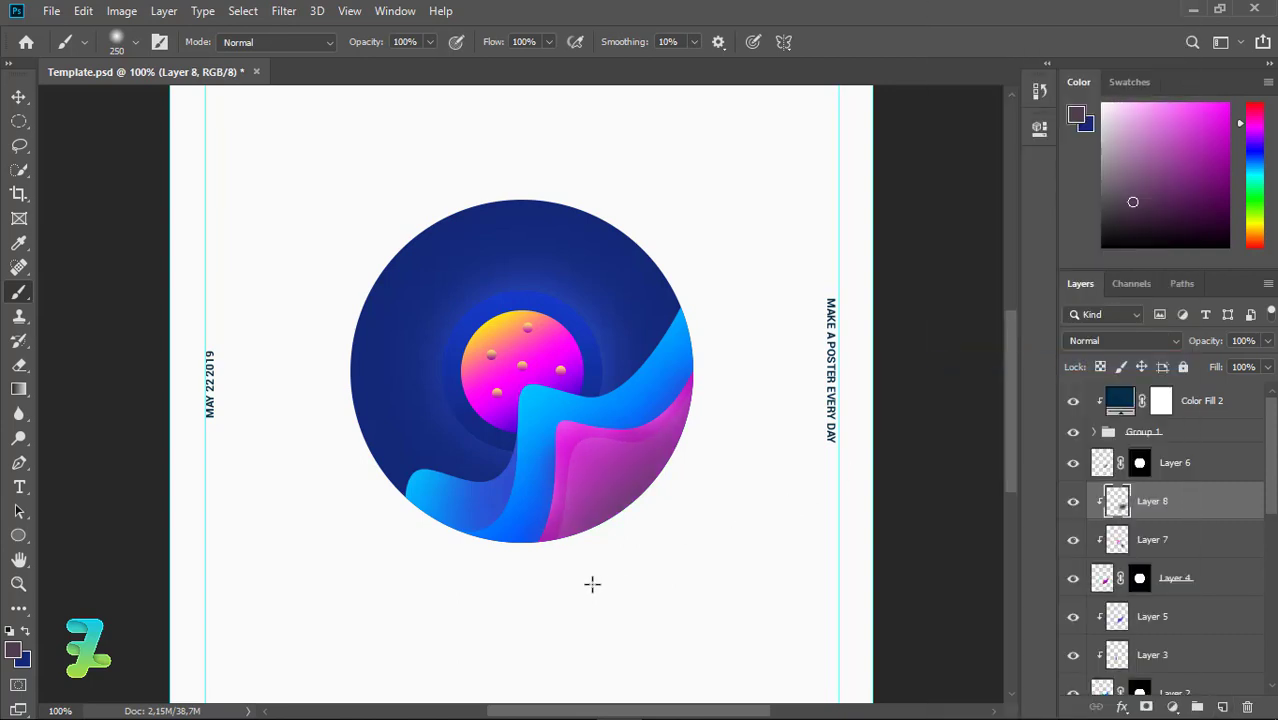
{"action": "left_click", "coordinate": [1267, 341]}
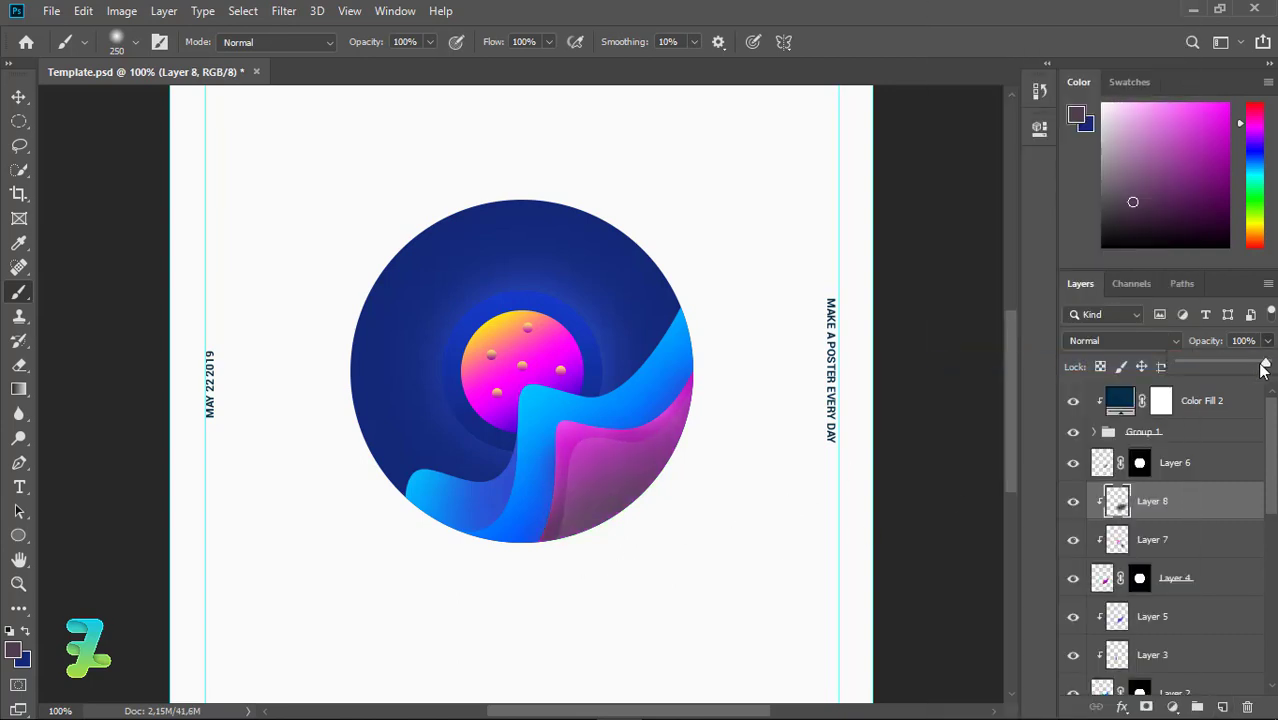
{"action": "left_click_drag", "start_coordinate": [1266, 365], "coordinate": [1189, 365]}
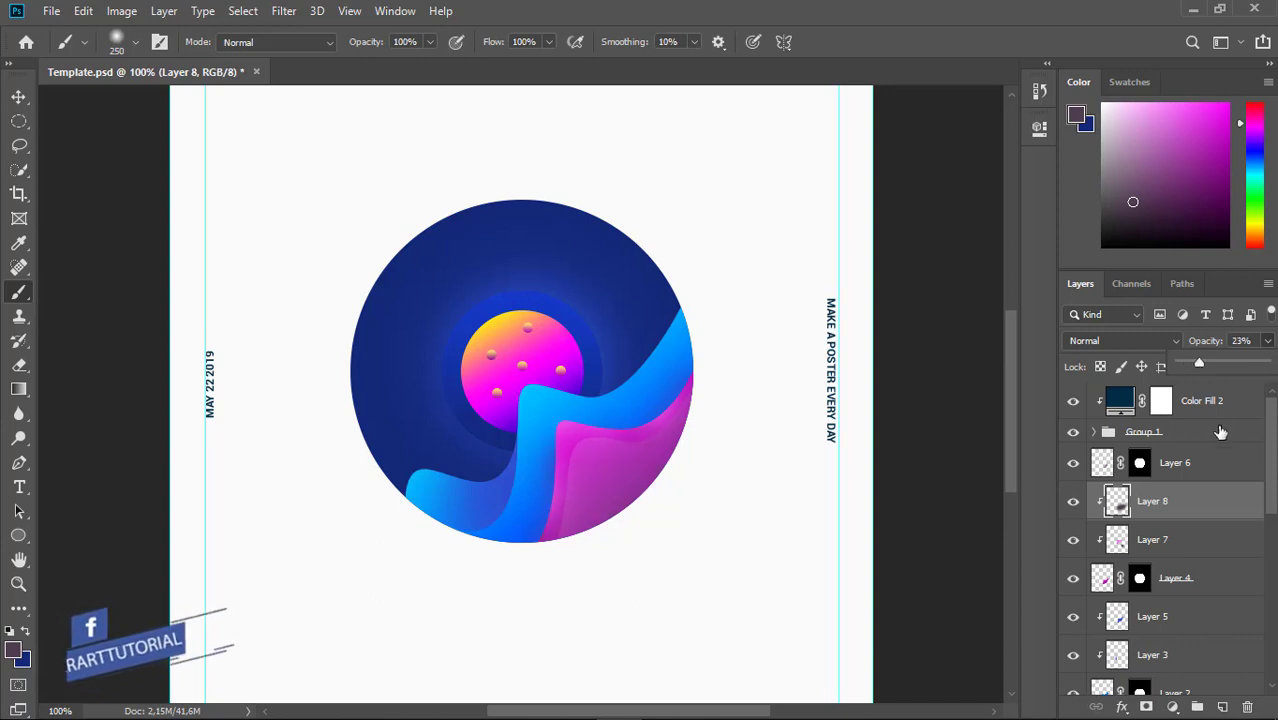
Select Layer 6 and add empty Layer 9 above it
{"action": "left_click", "coordinate": [1190, 463]}
{"action": "mouse_move", "coordinate": [1270, 450]}
{"action": "left_mouse_down"}
{"action": "mouse_move", "coordinate": [1270, 575]}
{"action": "mouse_move", "coordinate": [1270, 400]}
{"action": "left_mouse_up"}
{"action": "left_click", "coordinate": [1216, 466], "text": "shift"}
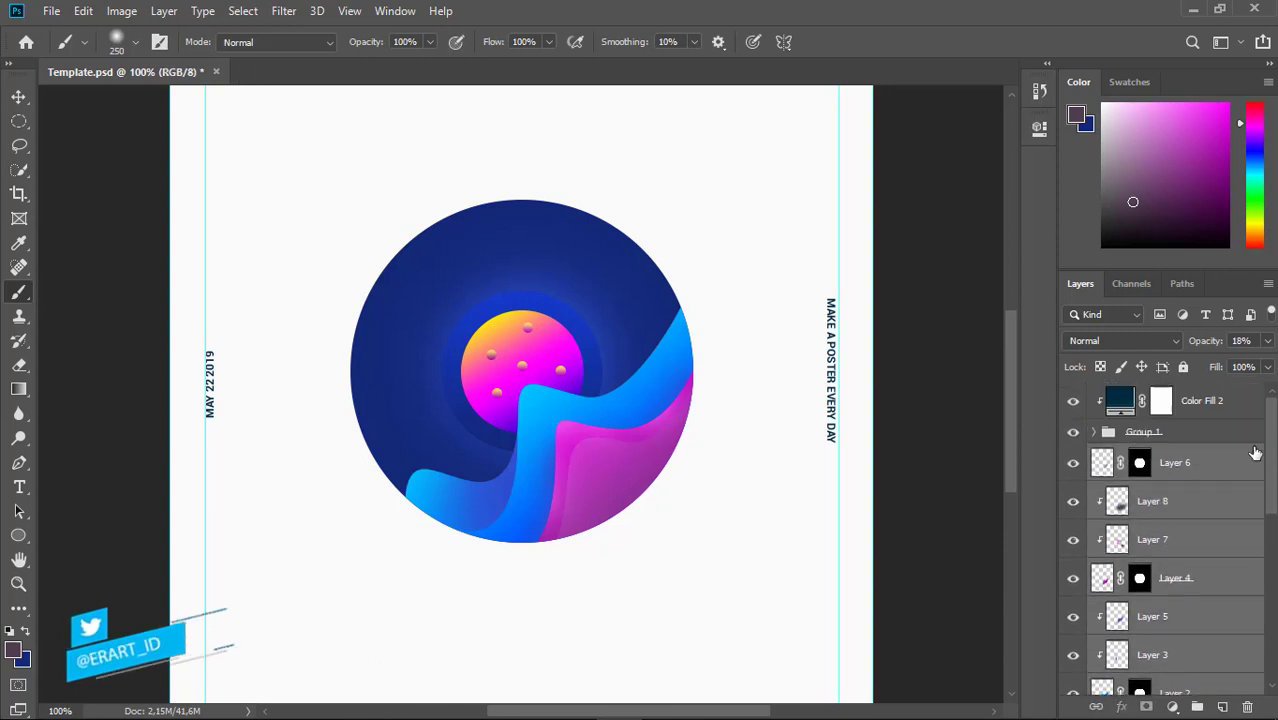
{"action": "left_click", "coordinate": [1222, 707]}
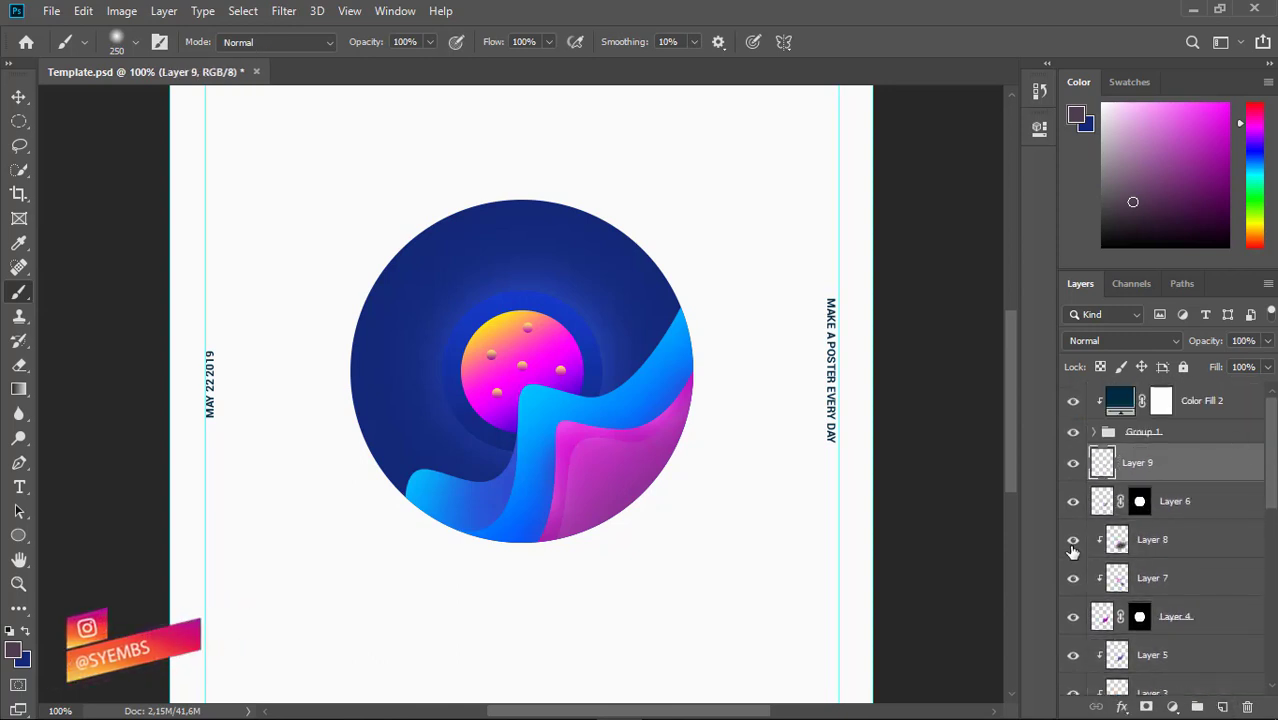
Outline a new wave at the circle's top right with the Pen and make it a selection
{"action": "left_click", "coordinate": [19, 462]}
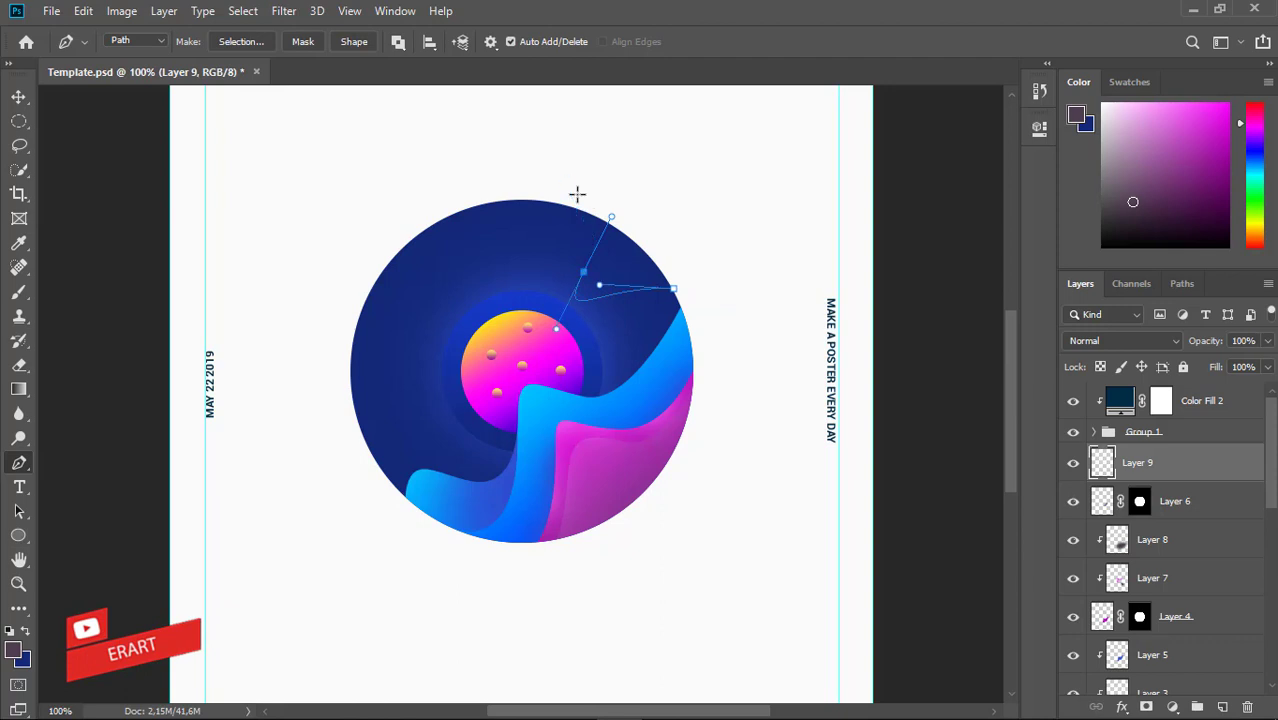
{"action": "left_click", "coordinate": [640, 190]}
{"action": "left_click", "coordinate": [697, 275]}
{"action": "left_click", "coordinate": [693, 303]}
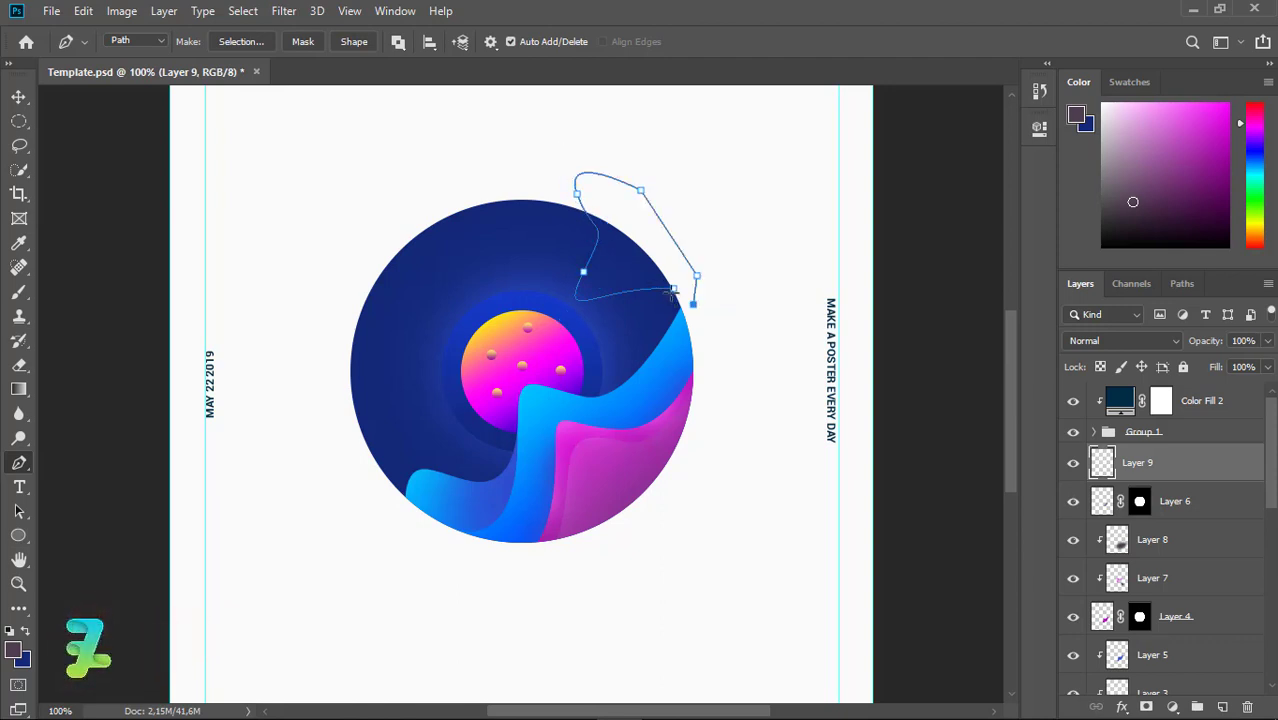
{"action": "right_click", "coordinate": [675, 300]}
{"action": "left_click", "coordinate": [720, 377]}
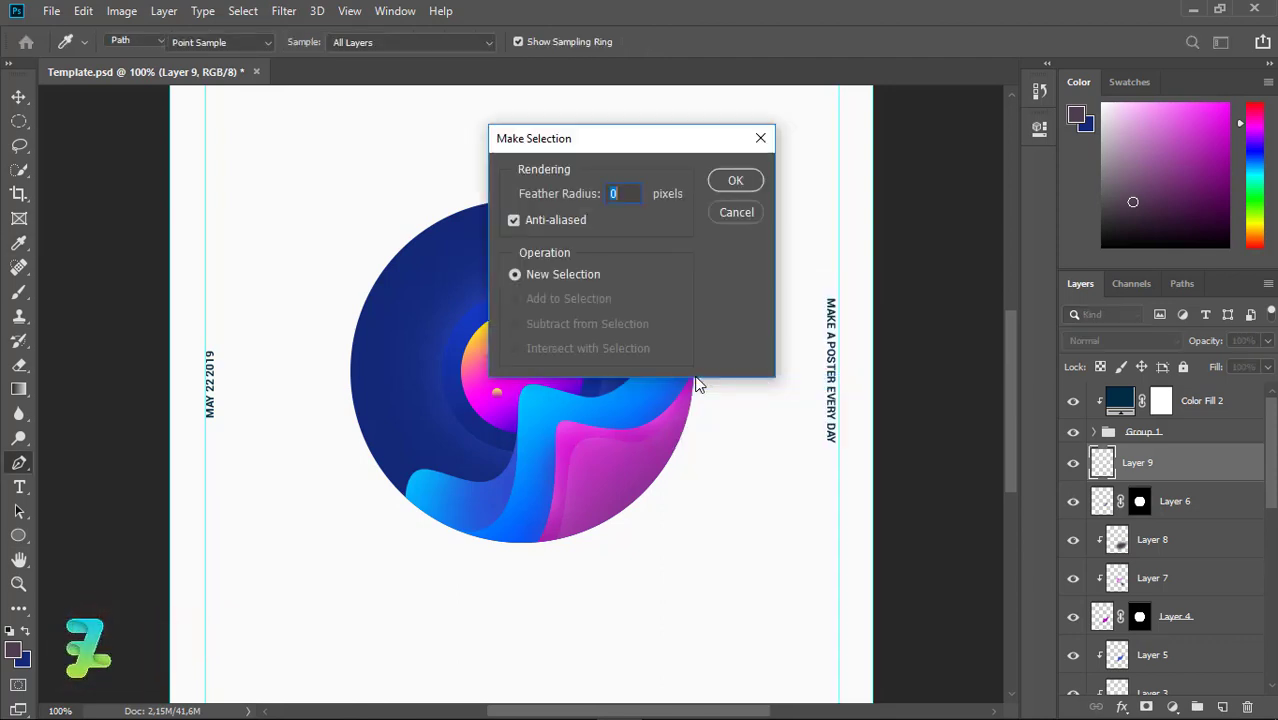
{"action": "key", "text": "Return"}
Fill the wave with a pink-to-purple gradient and mask it to the circle
{"action": "left_click", "coordinate": [18, 389]}
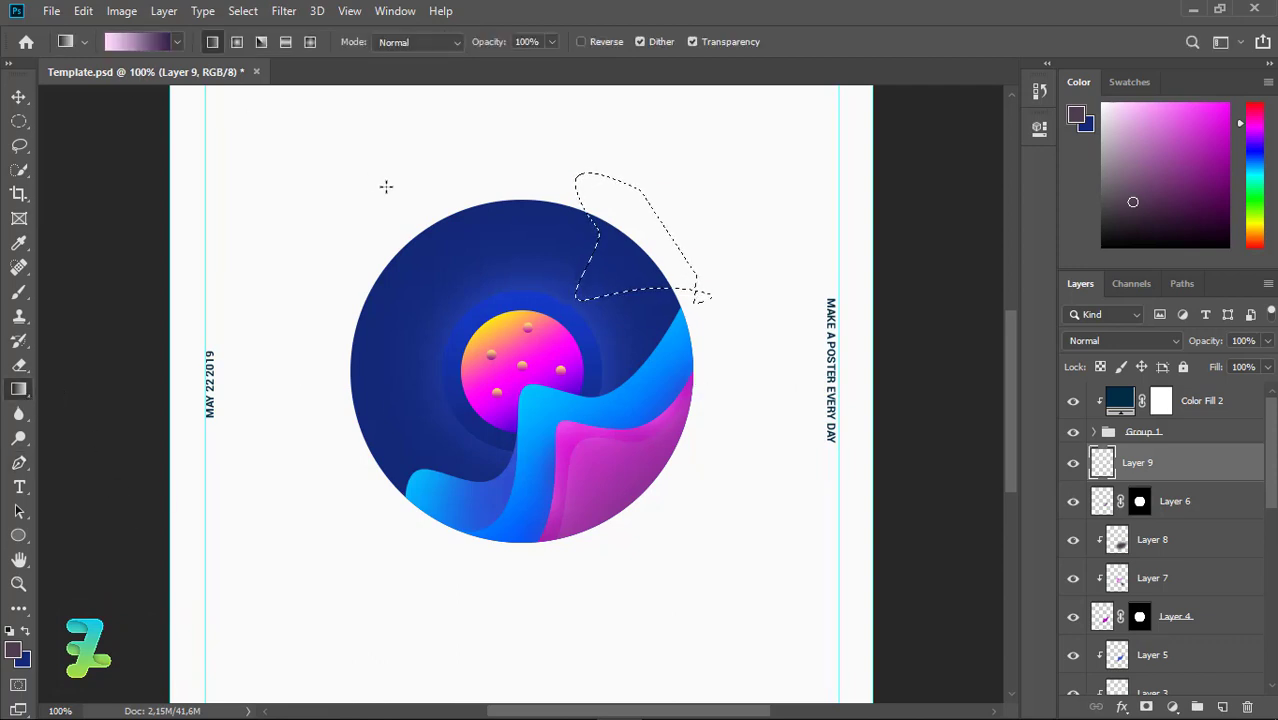
{"action": "left_click_drag", "start_coordinate": [696, 288], "coordinate": [705, 171]}
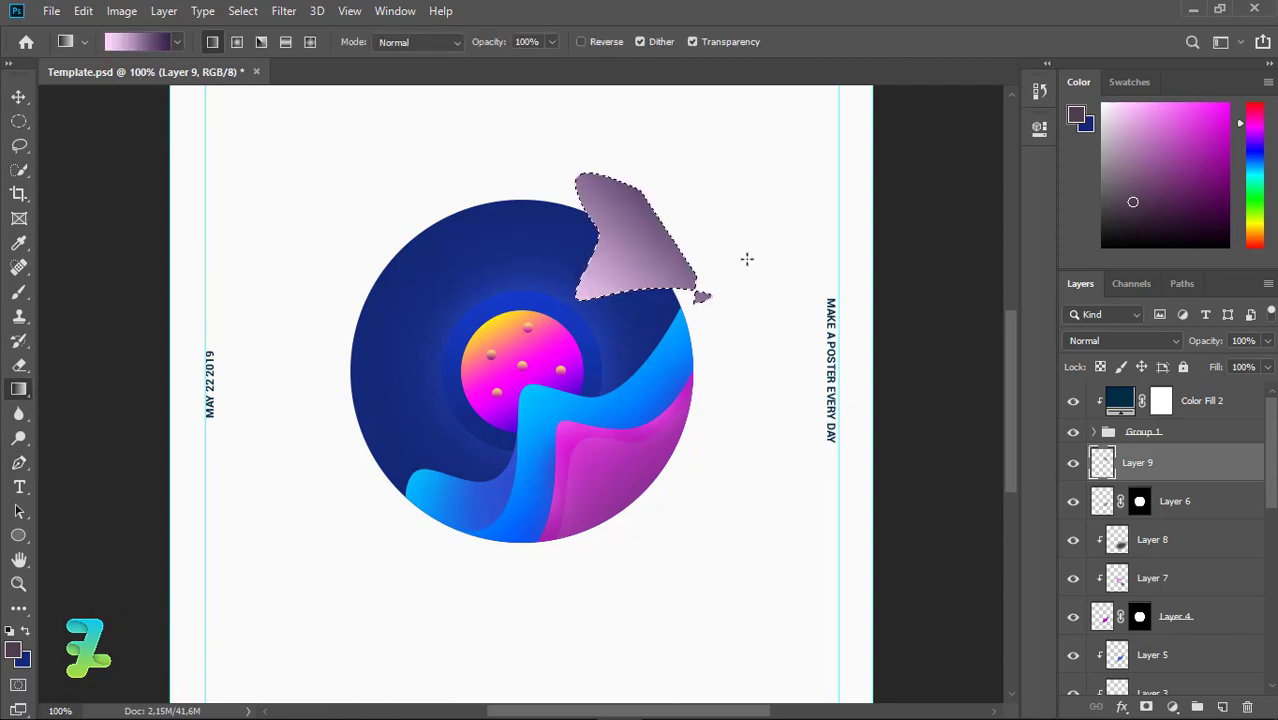
{"action": "left_click", "coordinate": [1139, 501], "text": "ctrl"}
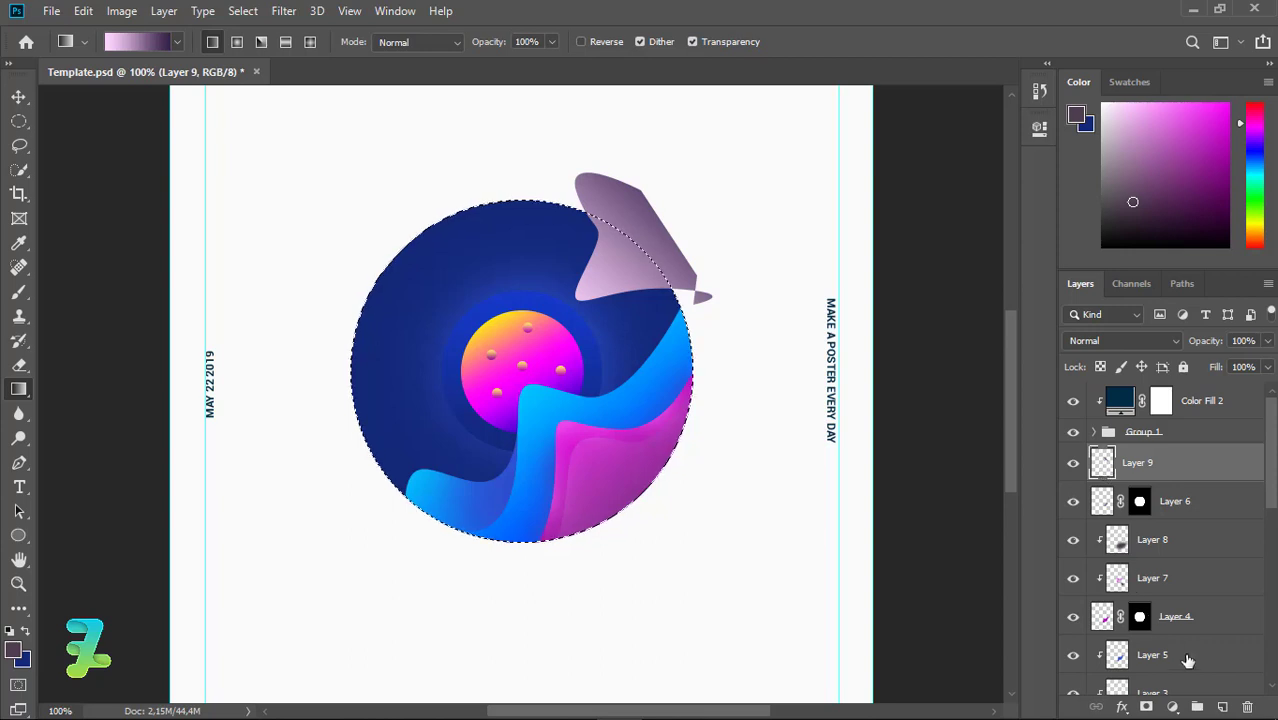
{"action": "left_click", "coordinate": [1147, 707]}
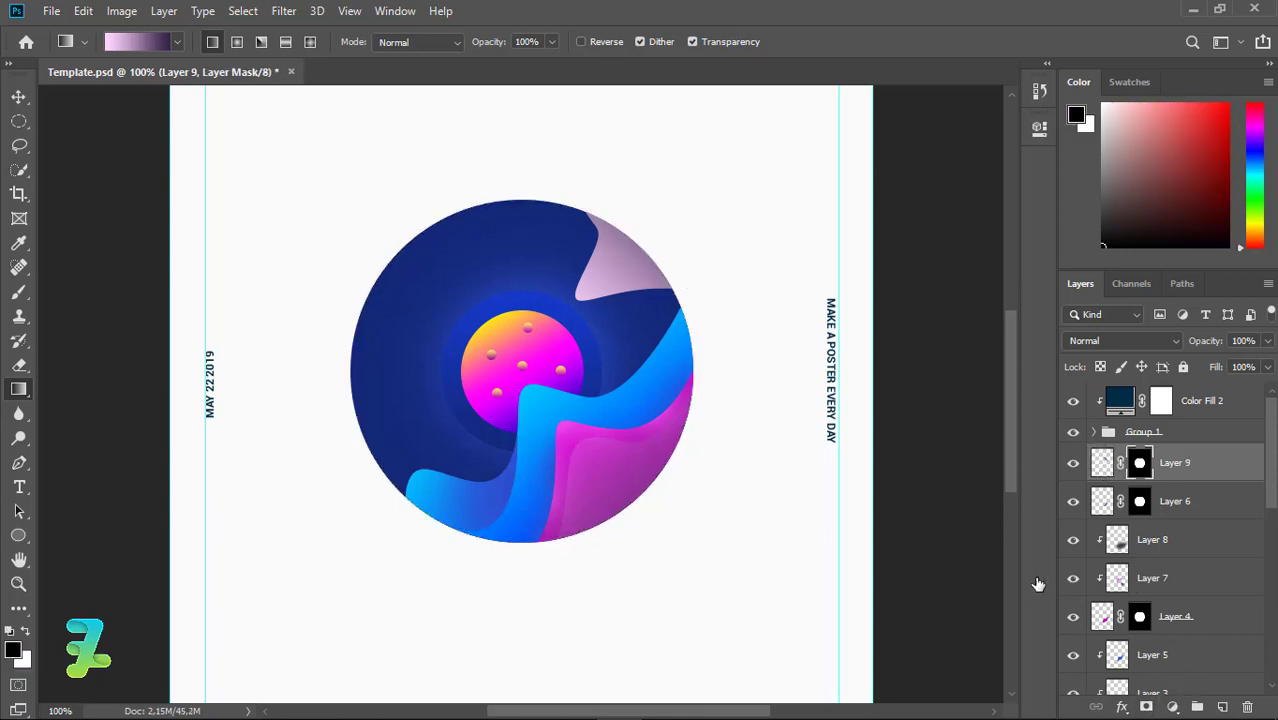
Add Layer 10 clipped to Layer 9 and set a light blue brush colour
{"action": "left_click", "coordinate": [1222, 707]}
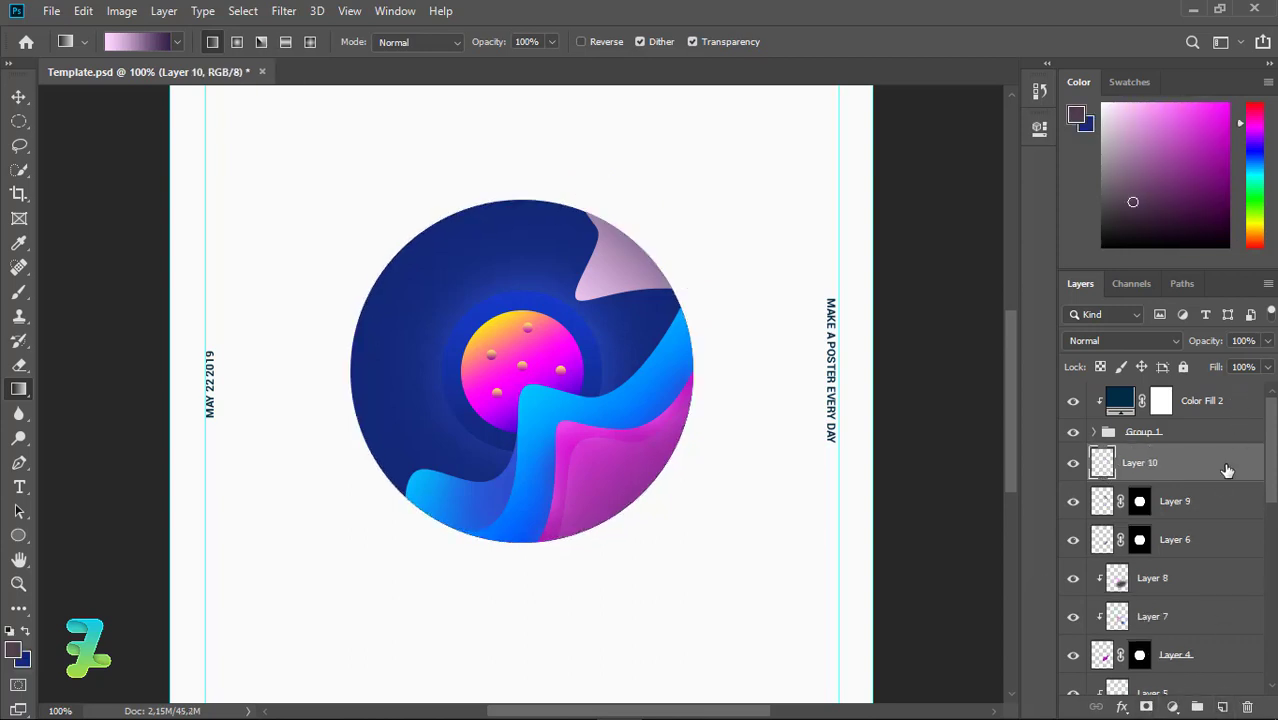
{"action": "right_click", "coordinate": [1220, 462]}
{"action": "left_click", "coordinate": [1020, 357]}
{"action": "left_click", "coordinate": [24, 632]}
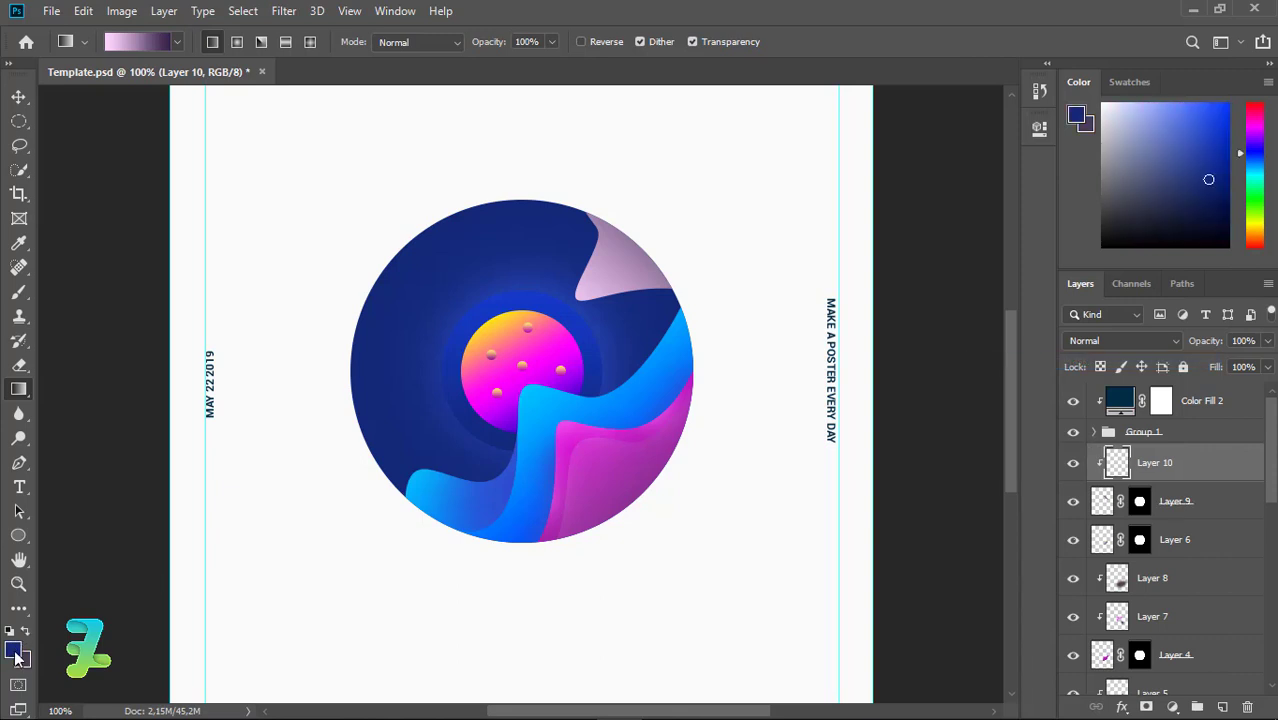
{"action": "left_click", "coordinate": [809, 202]}
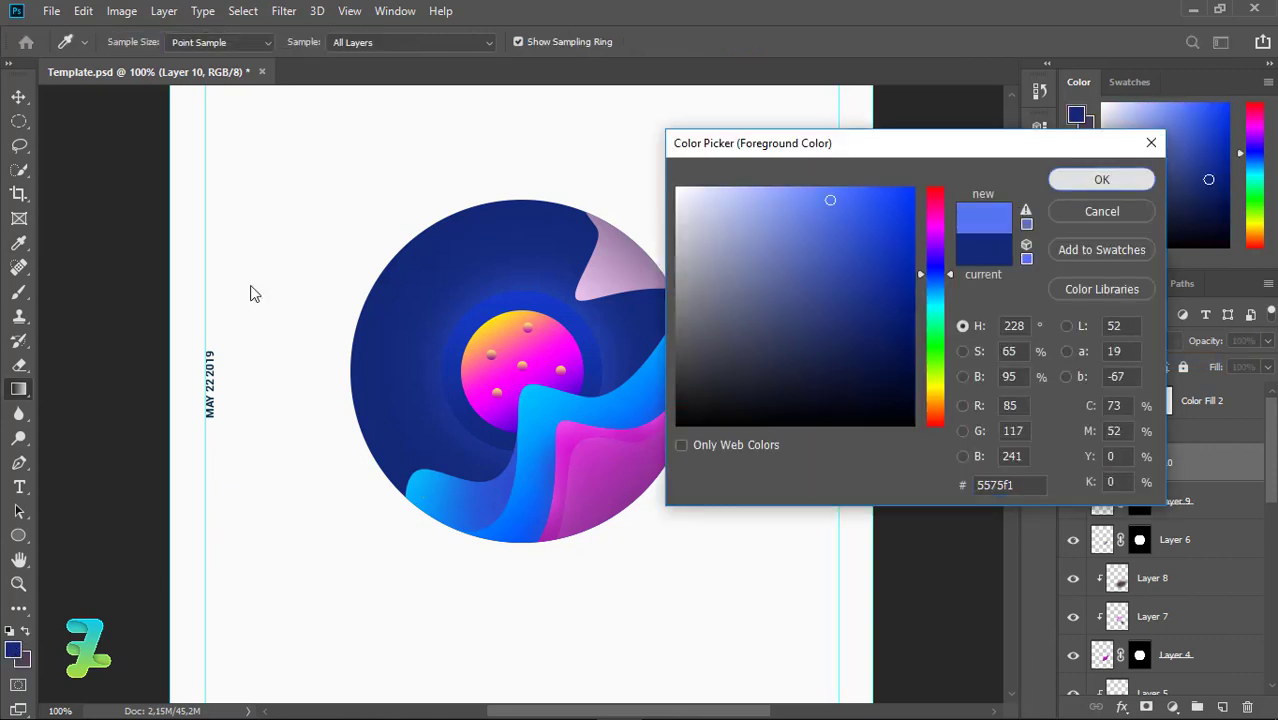
{"action": "key", "text": "Return"}
{"action": "key", "text": "b"}
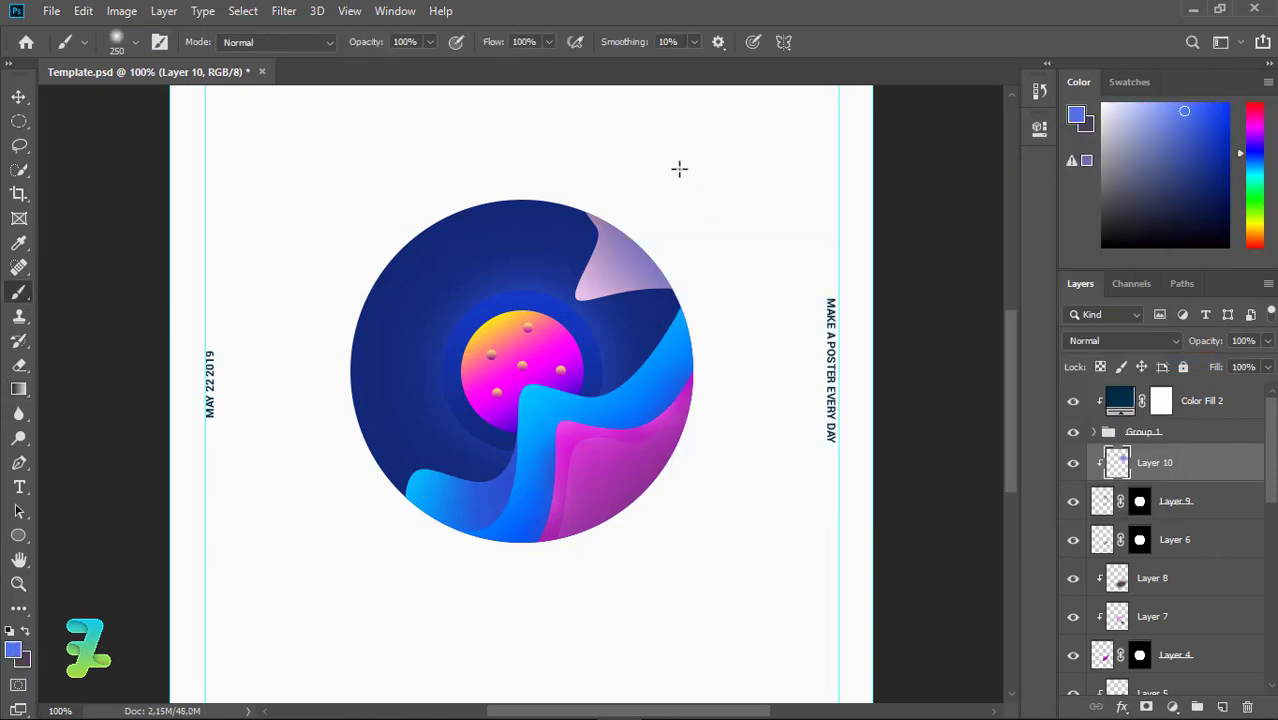
On a new layer, outline a wave across the circle's upper-left and convert it to a selection
{"action": "left_click", "coordinate": [1222, 707]}
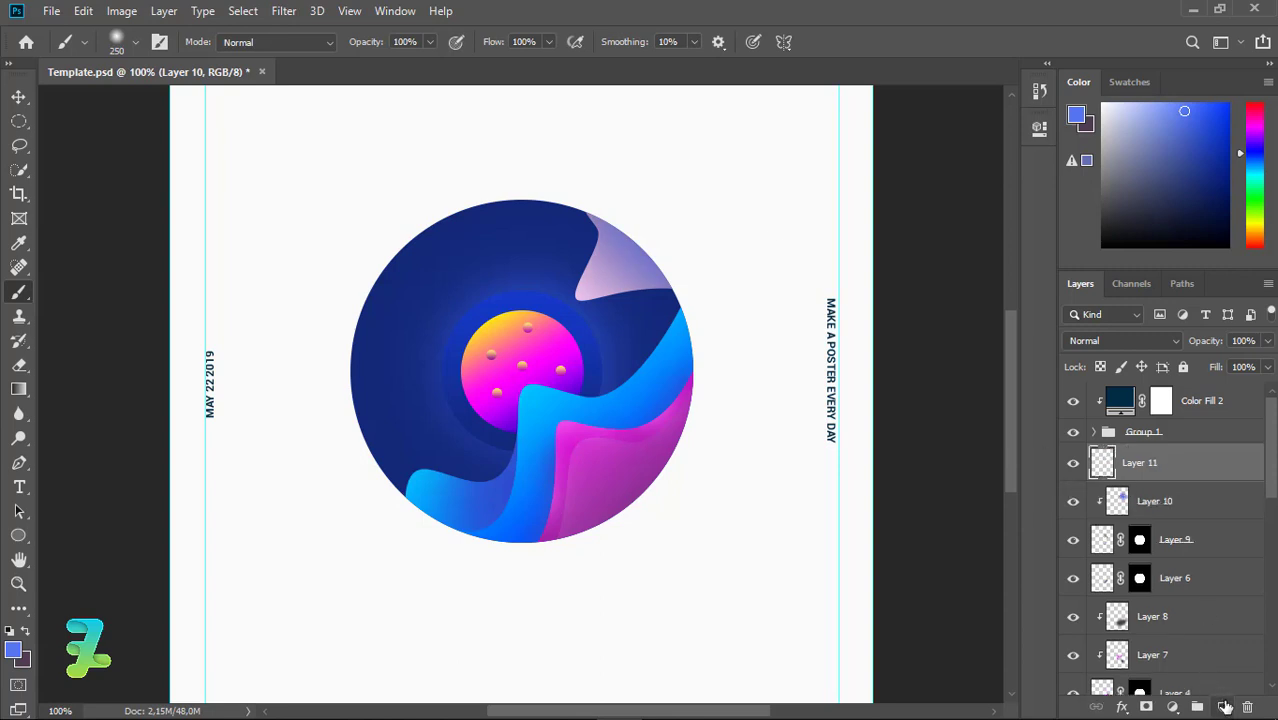
{"action": "left_click", "coordinate": [18, 462]}
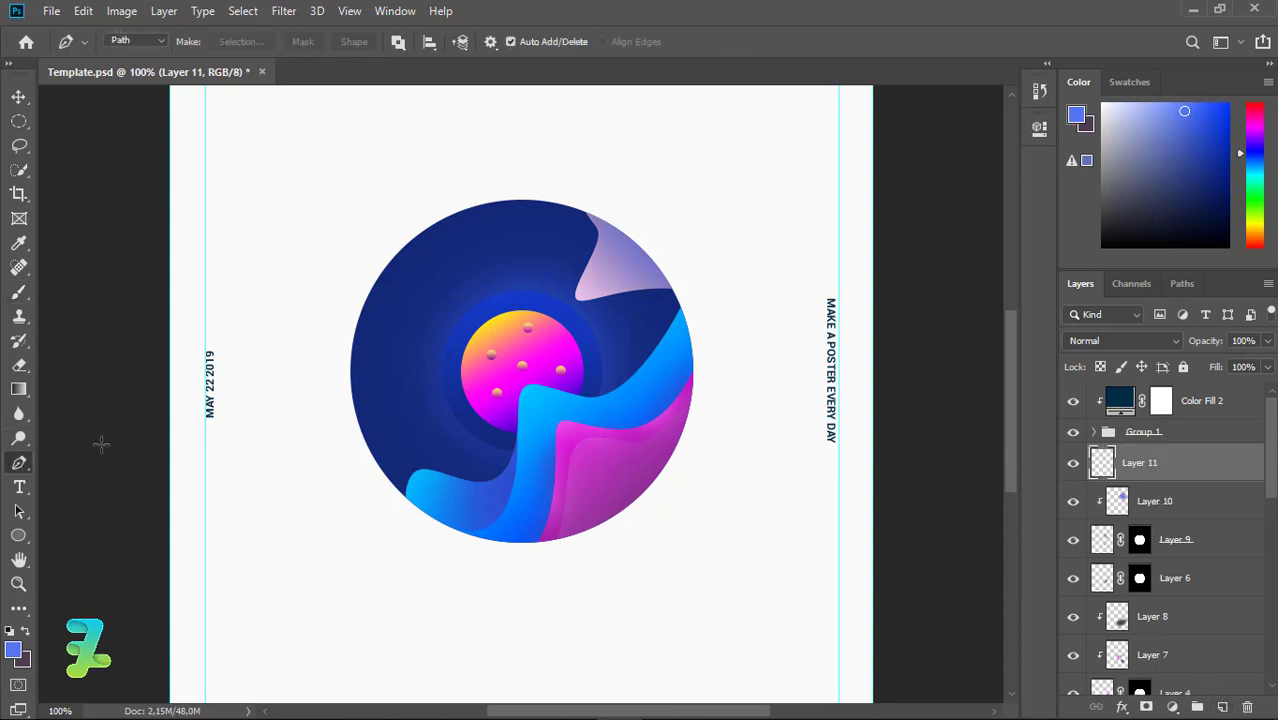
{"action": "left_click", "coordinate": [346, 389]}
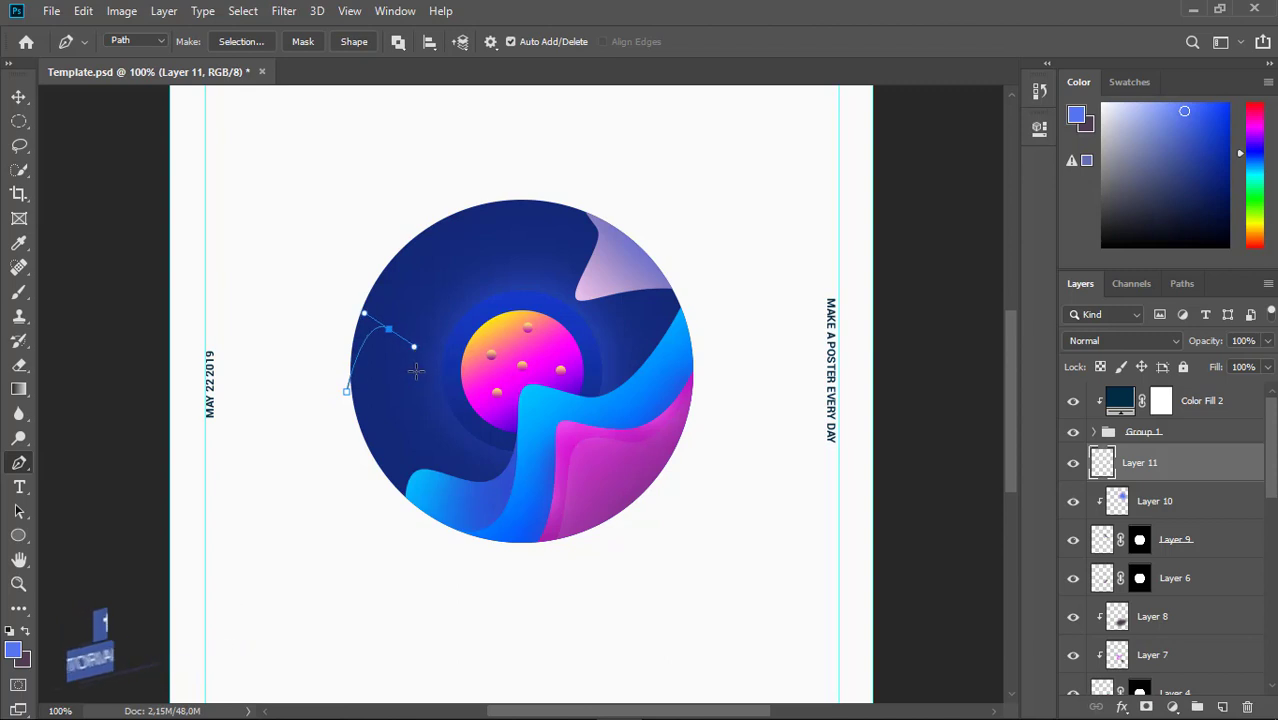
{"action": "left_click_drag", "start_coordinate": [439, 343], "coordinate": [447, 313]}
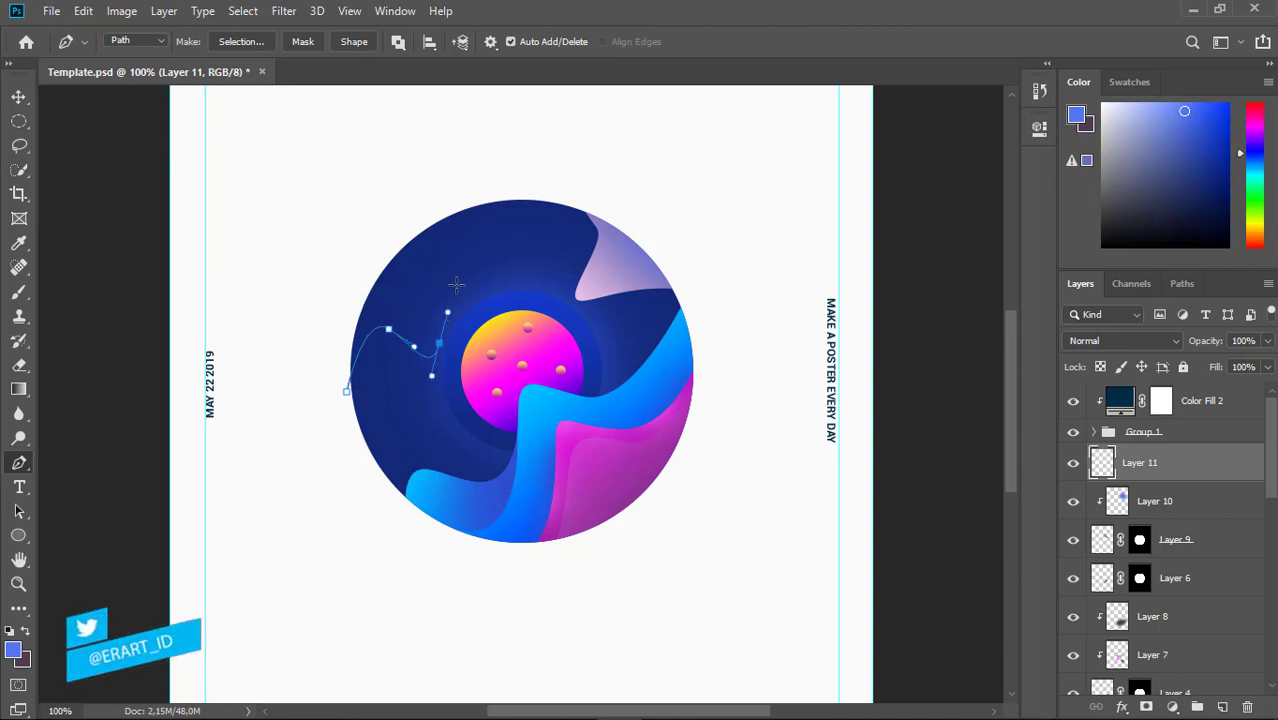
{"action": "key", "text": "ctrl+z"}
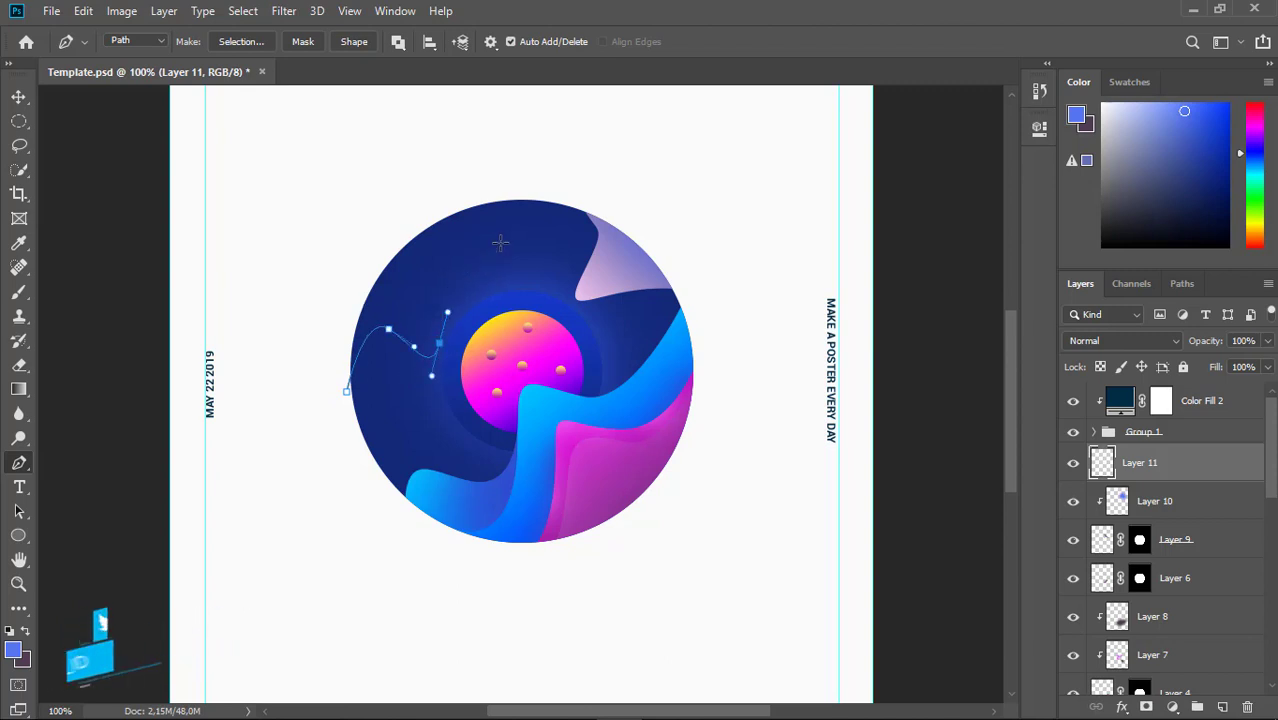
{"action": "left_click_drag", "start_coordinate": [487, 263], "coordinate": [516, 251]}
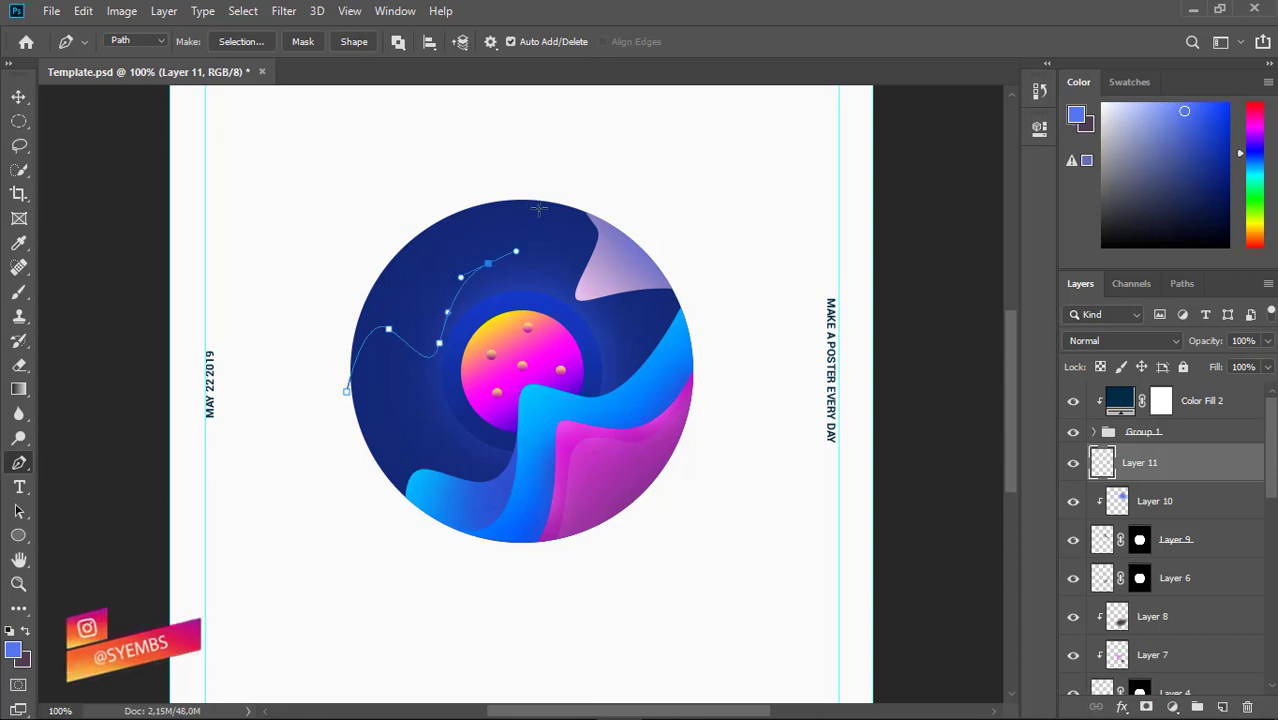
{"action": "left_click", "coordinate": [509, 184]}
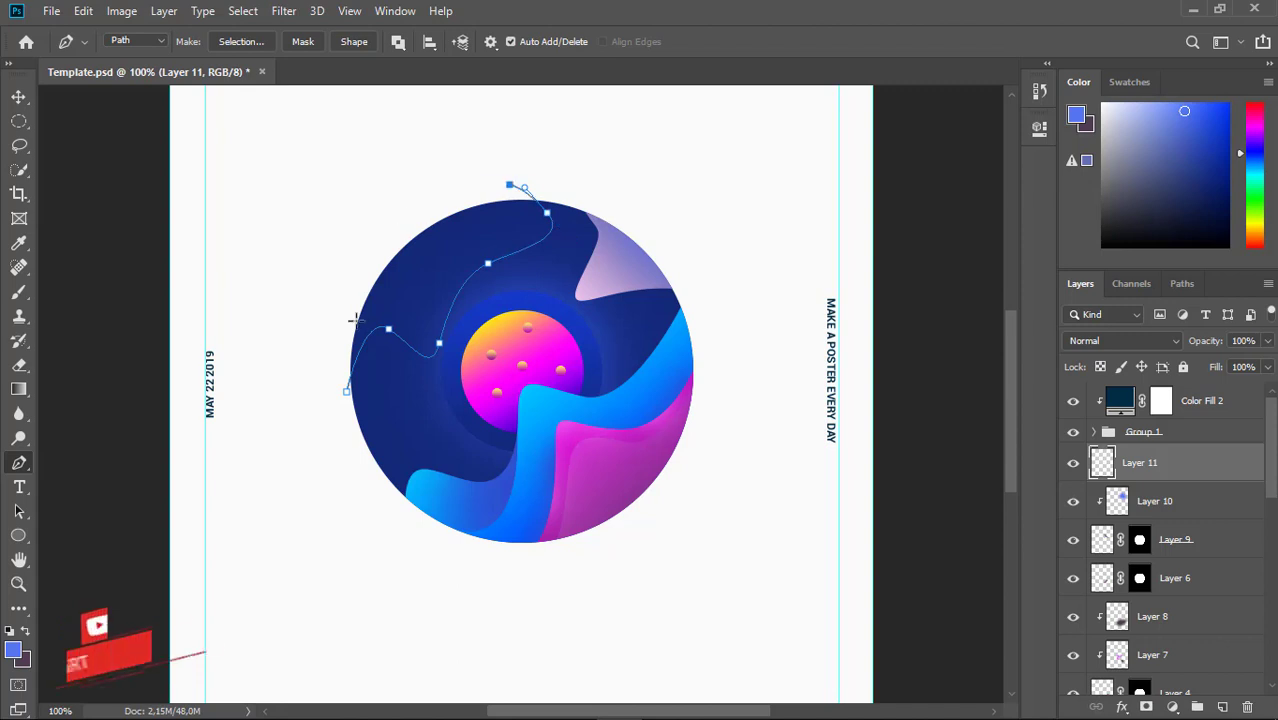
{"action": "left_click", "coordinate": [433, 190]}
{"action": "left_click", "coordinate": [400, 211]}
{"action": "left_click", "coordinate": [354, 323]}
{"action": "right_click", "coordinate": [347, 399]}
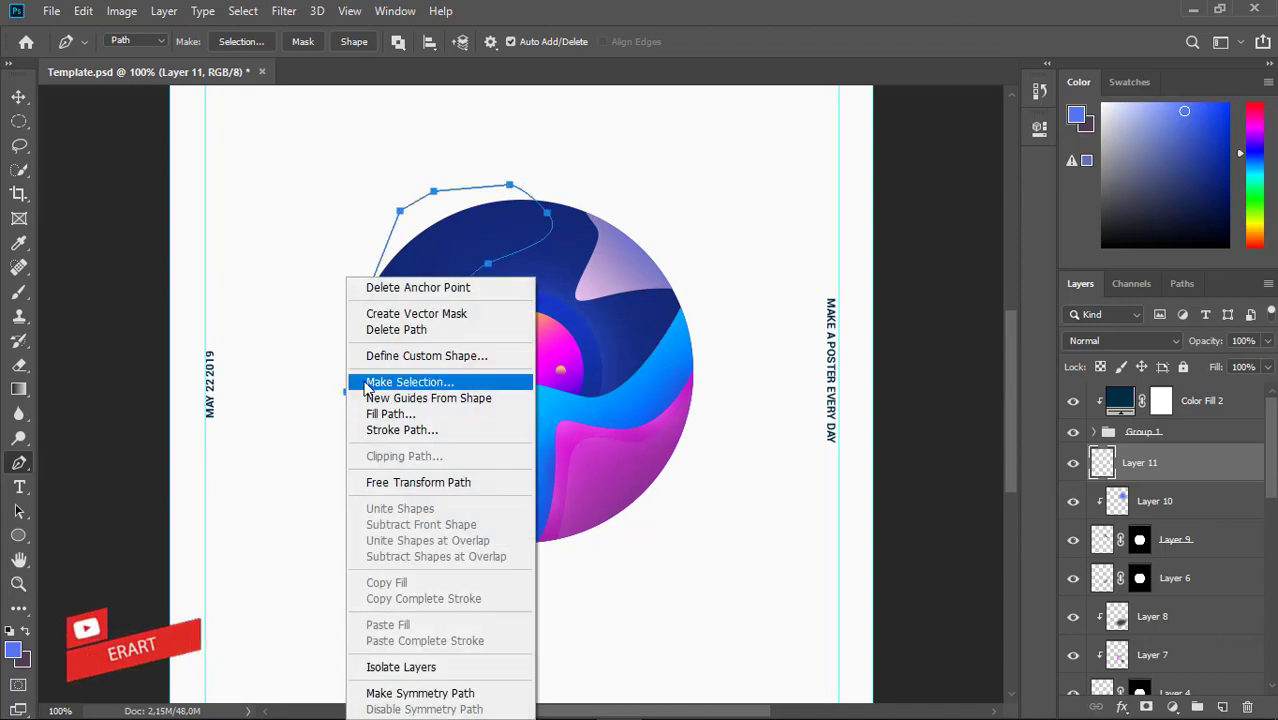
{"action": "left_click", "coordinate": [367, 377]}
{"action": "key", "text": "Return"}
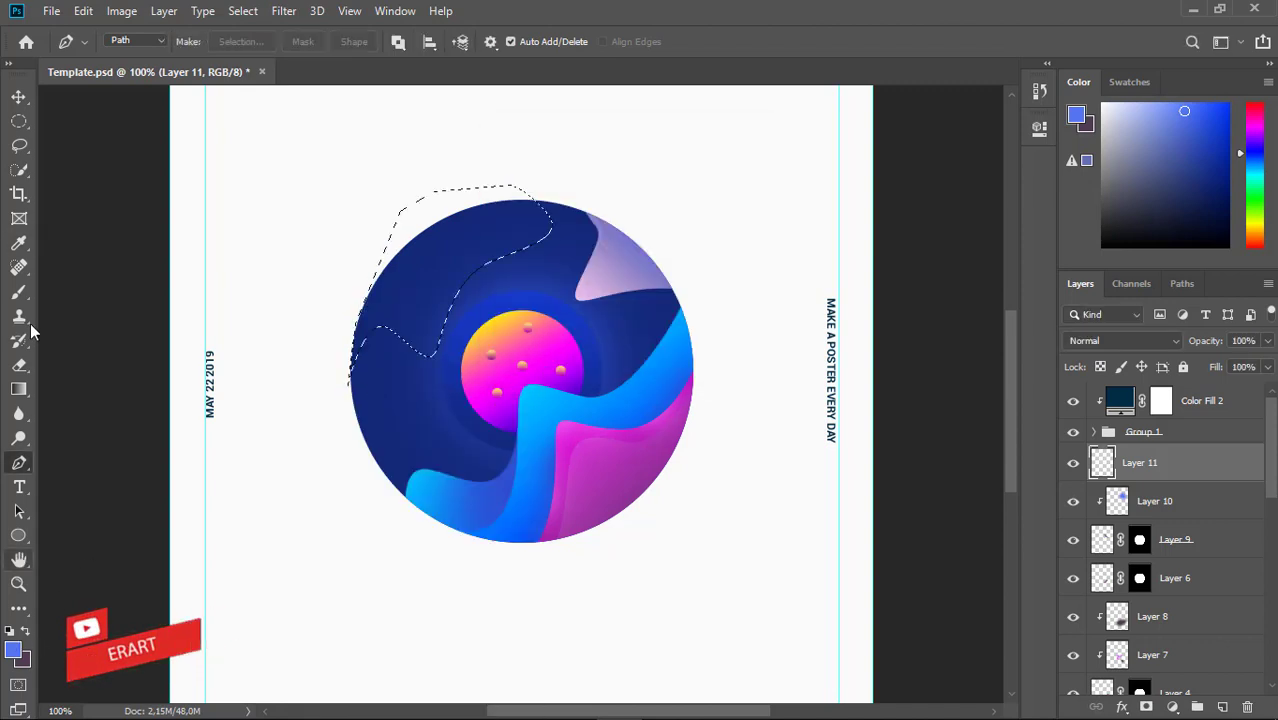
Set the gradient's start colour to cyan sampled from the artwork
{"action": "left_click", "coordinate": [19, 389]}
{"action": "left_click", "coordinate": [166, 43]}
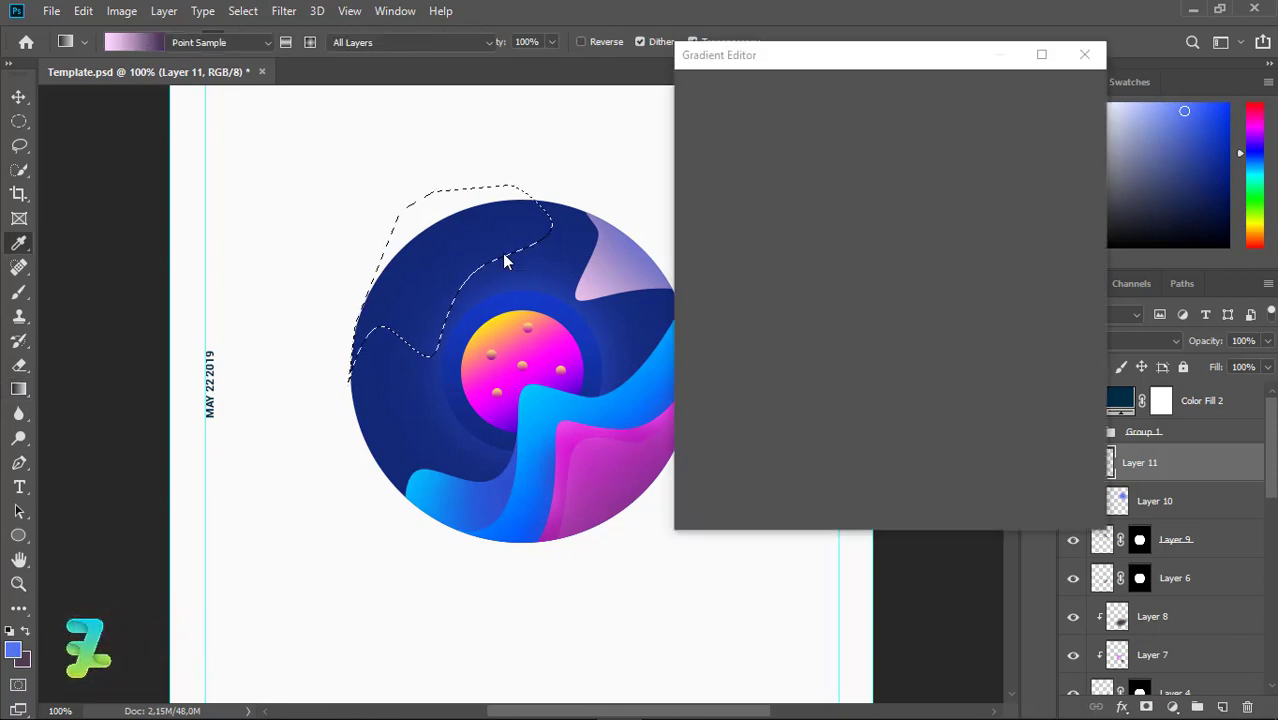
{"action": "left_click", "coordinate": [699, 401]}
{"action": "double_click", "coordinate": [699, 401]}
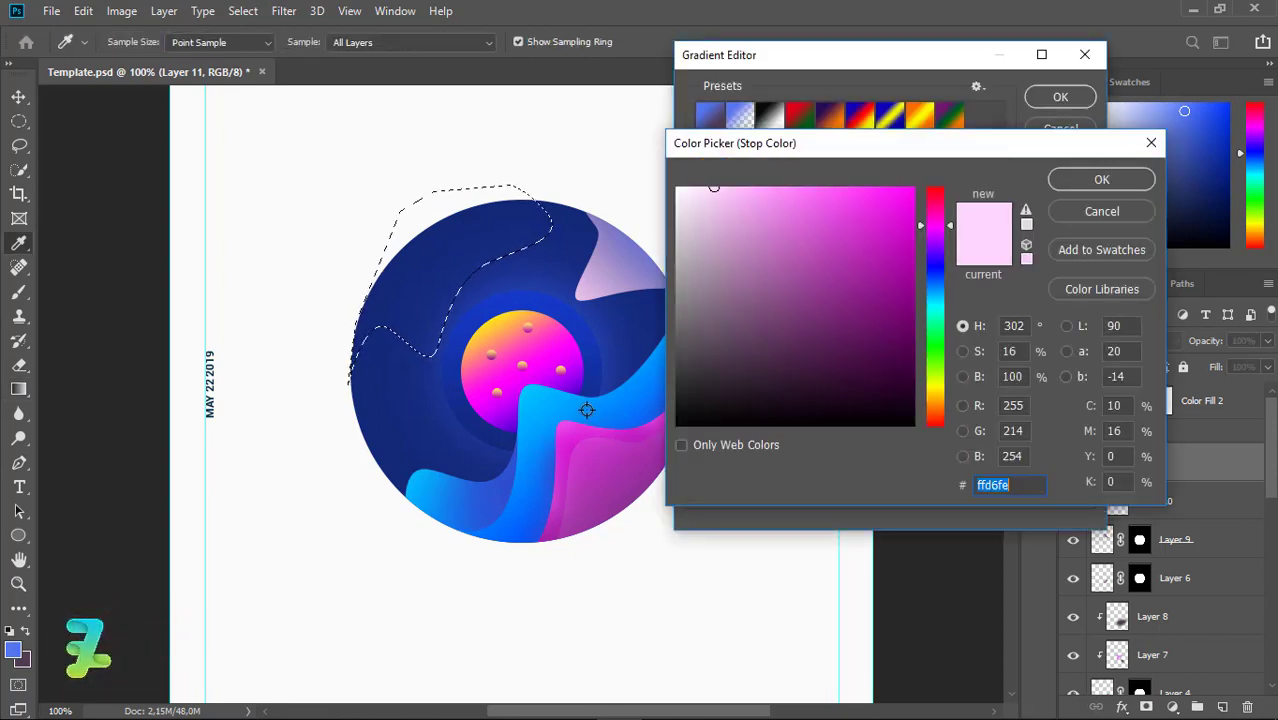
{"action": "left_click", "coordinate": [540, 405]}
{"action": "left_click", "coordinate": [1062, 174]}
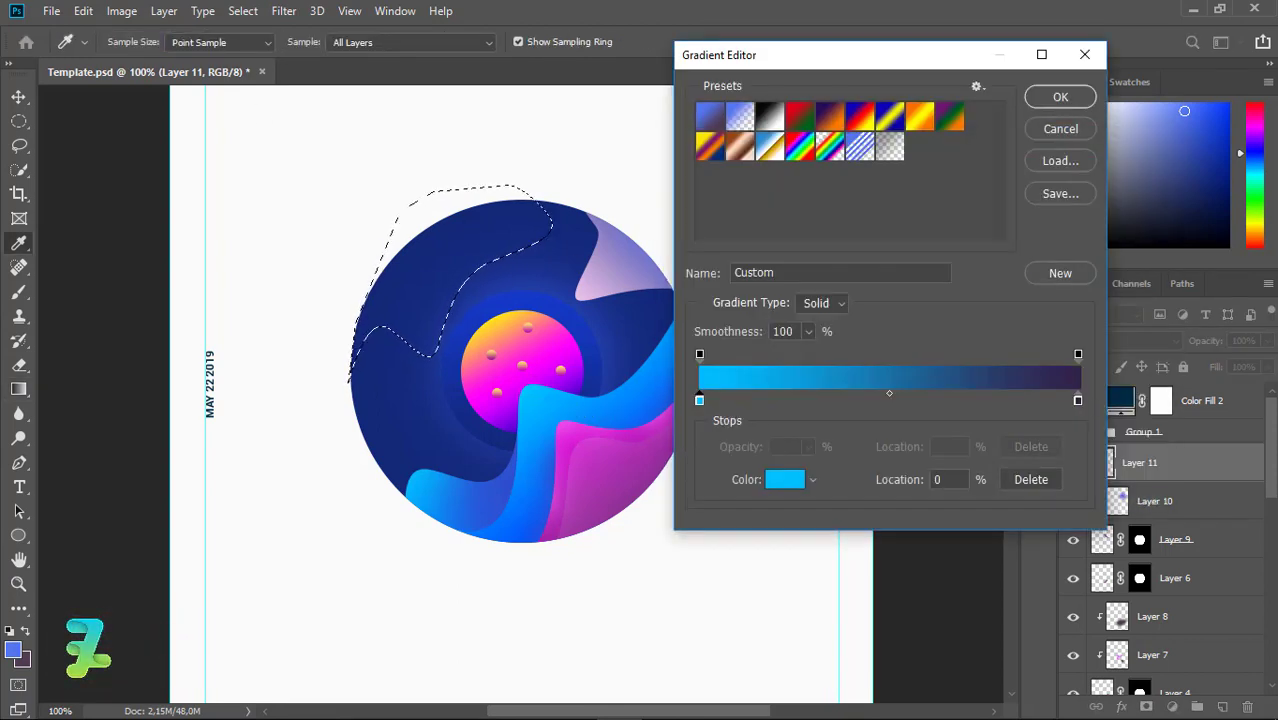
{"action": "left_click", "coordinate": [1060, 96]}
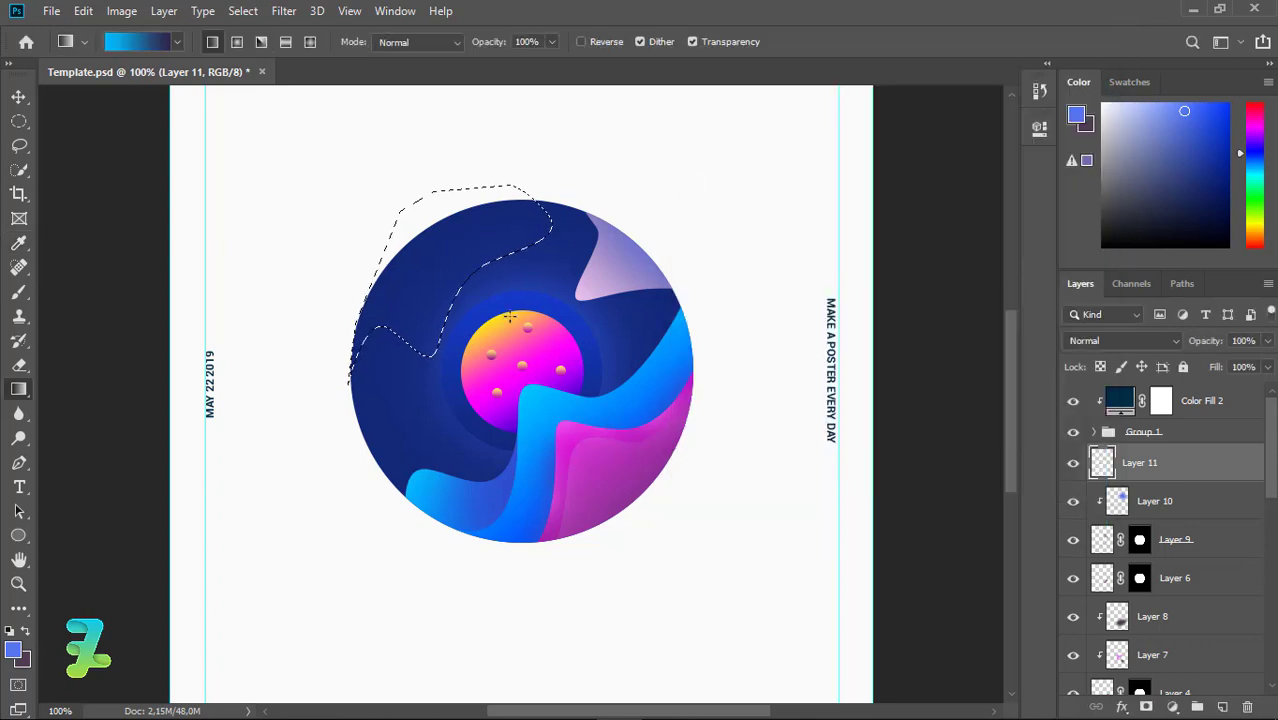
Fill the wave with the cyan-to-dark-blue gradient and mask it to the circle
{"action": "left_click_drag", "start_coordinate": [510, 317], "coordinate": [315, 154]}
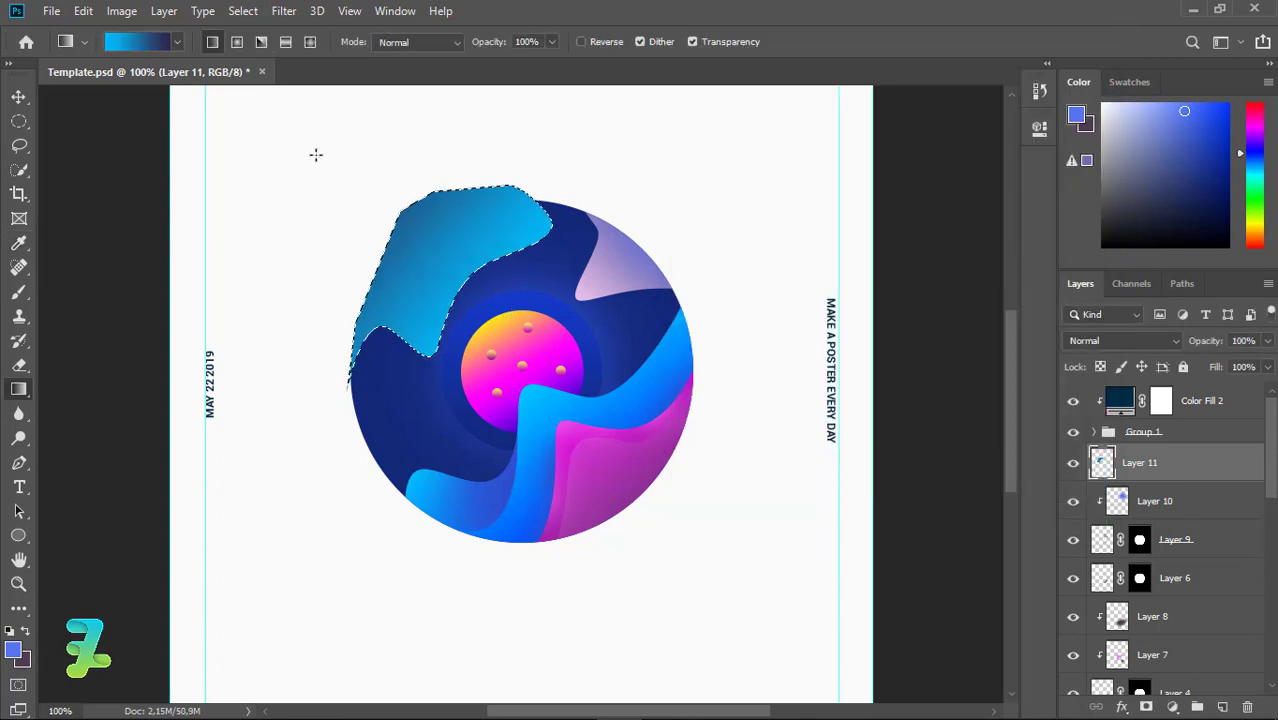
{"action": "key", "text": "ctrl+d"}
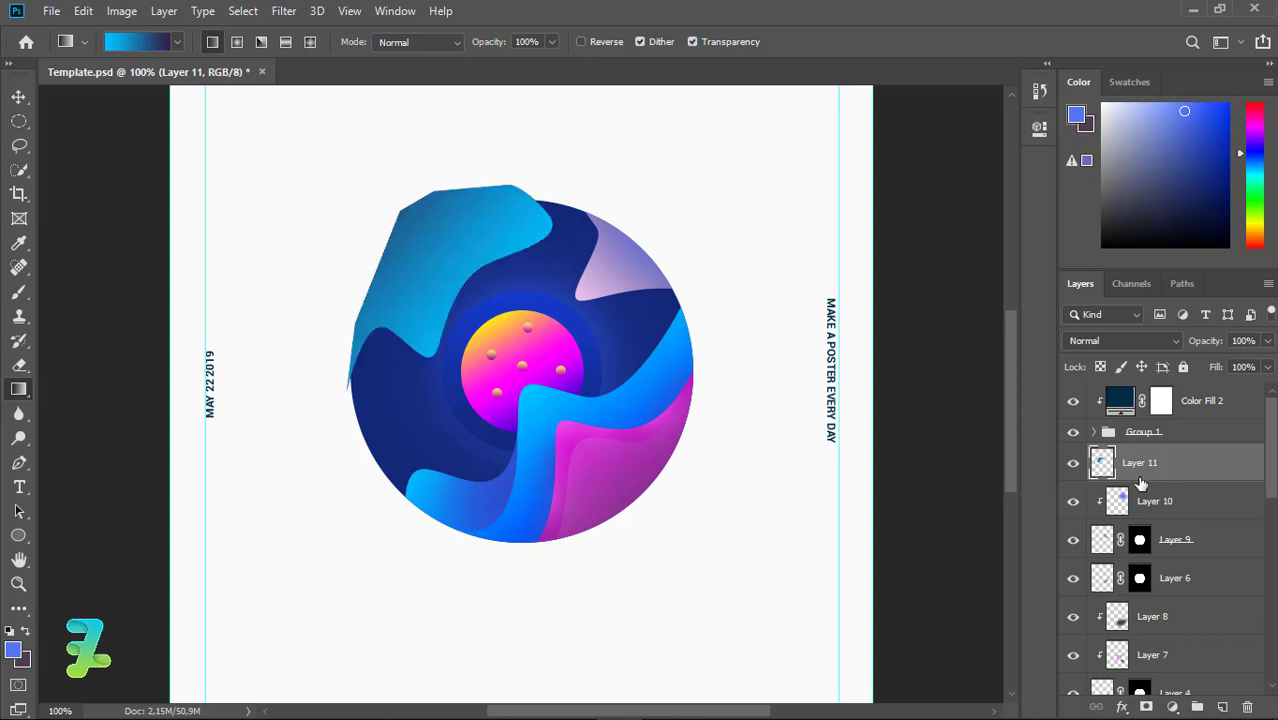
{"action": "left_click", "coordinate": [1140, 541], "text": "ctrl"}
{"action": "left_click", "coordinate": [1147, 707]}
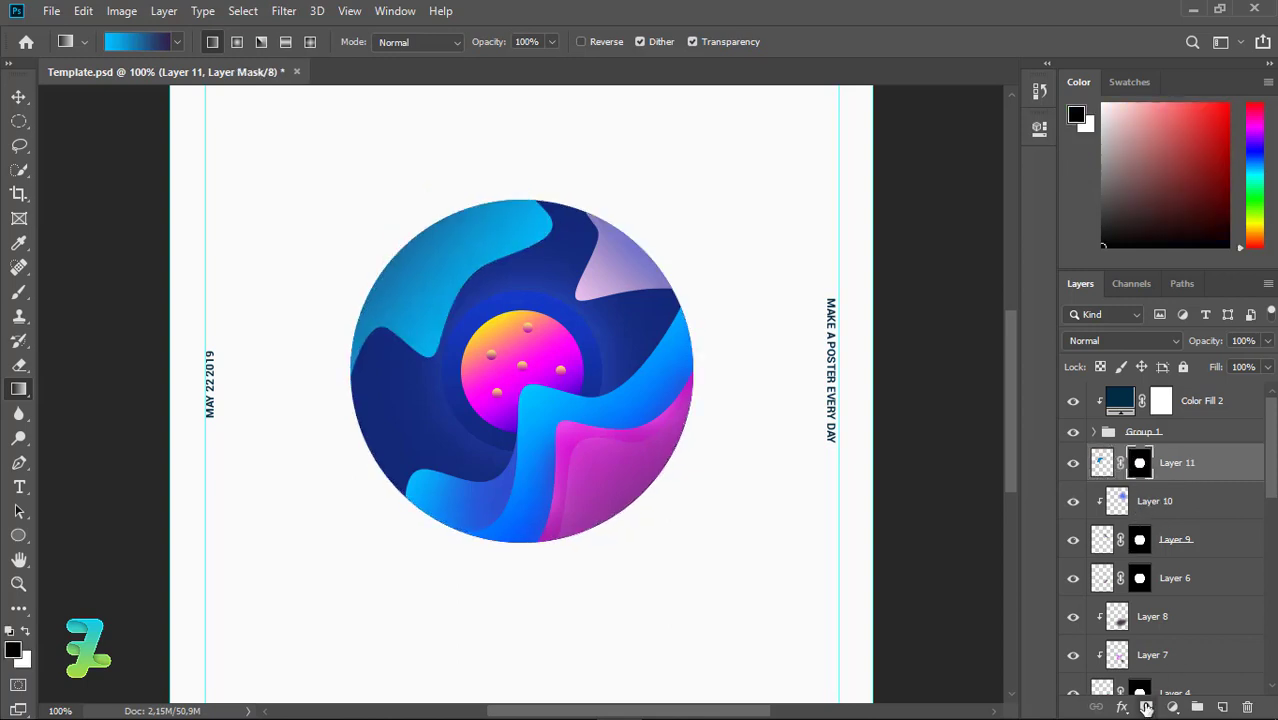
Zoom to 200% and, on a new layer, select a shading band inside the cyan wave
{"action": "key", "text": "ctrl+plus"}
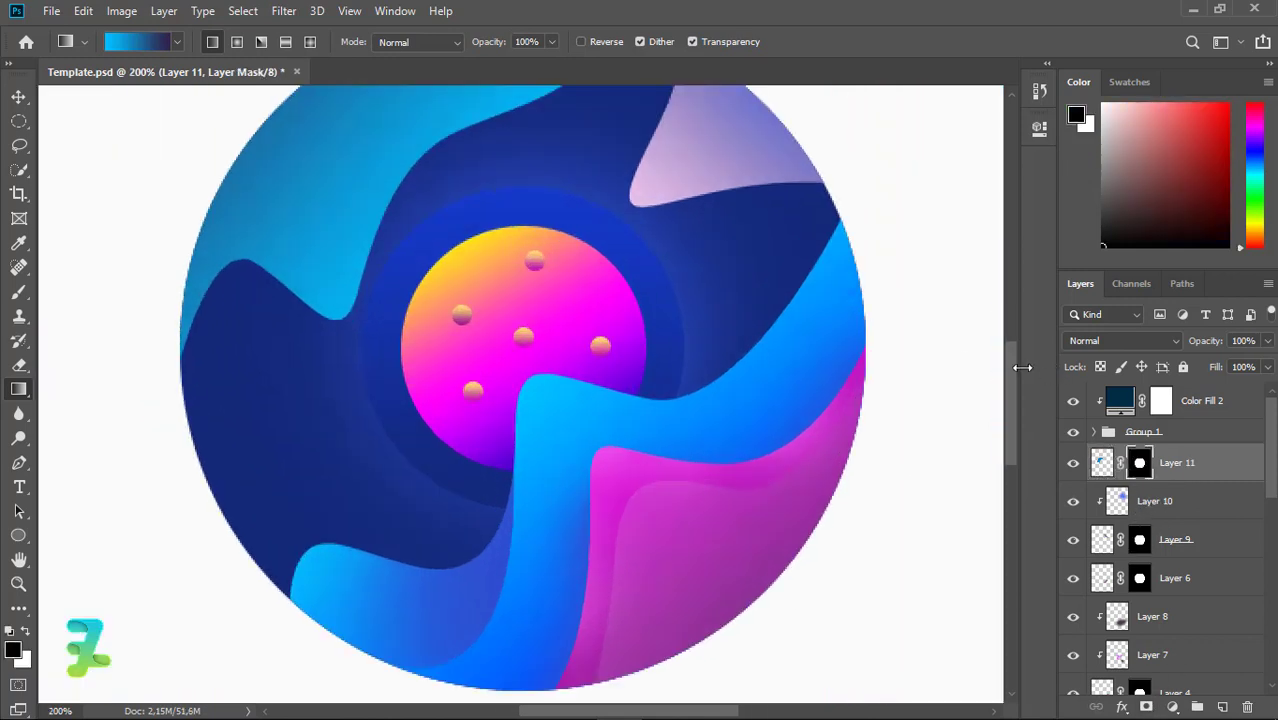
{"action": "scroll", "coordinate": [1012, 354], "scroll_direction": "up", "scroll_amount": 3}
{"action": "left_click", "coordinate": [20, 464]}
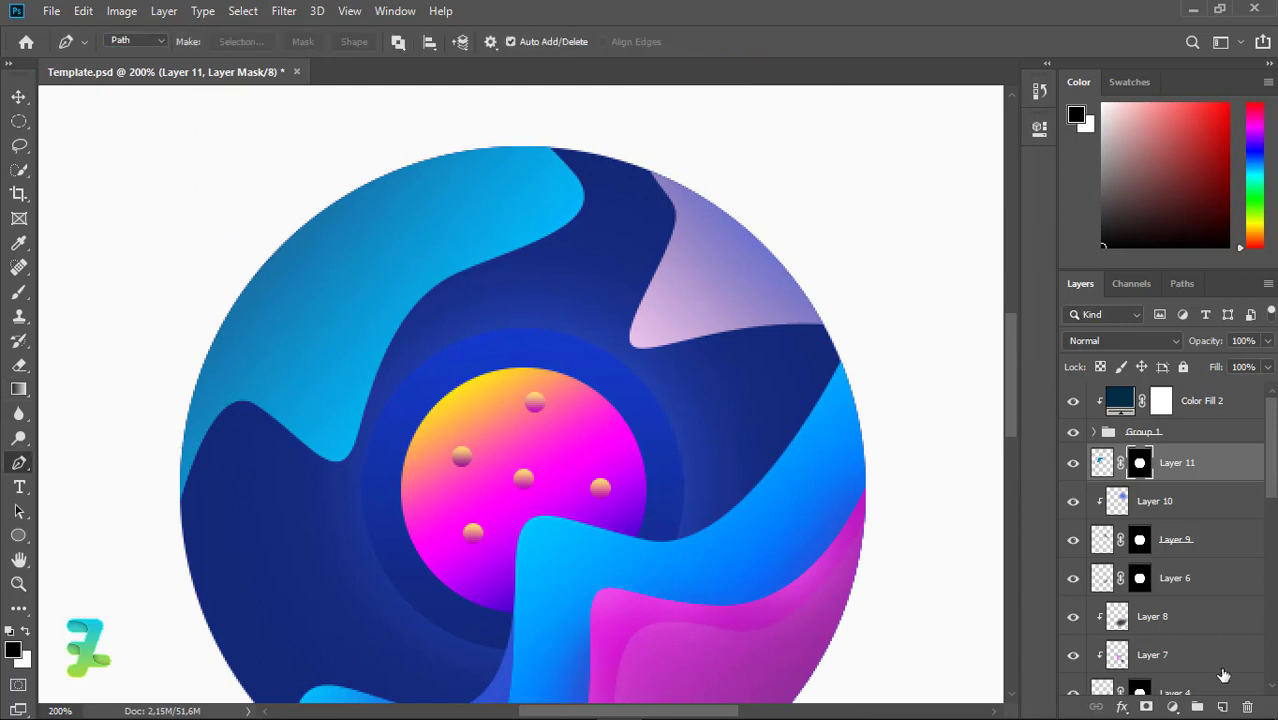
{"action": "left_click", "coordinate": [1226, 703]}
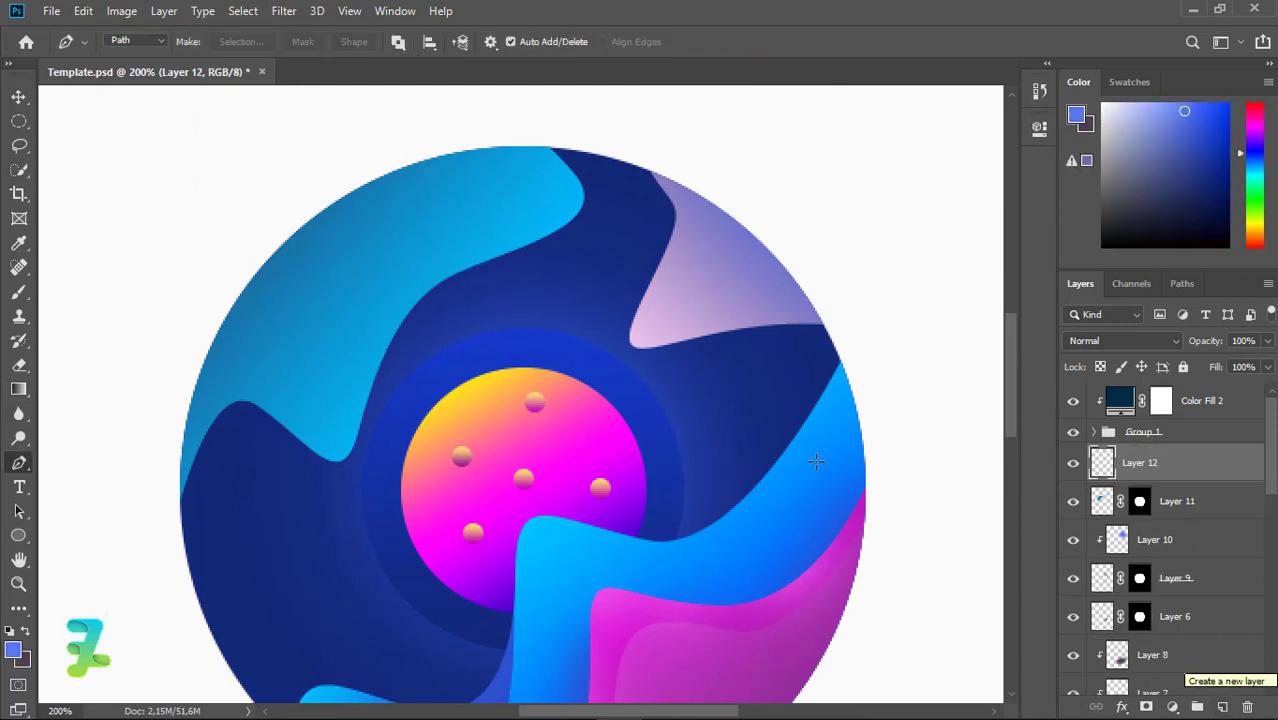
{"action": "left_click", "coordinate": [379, 364]}
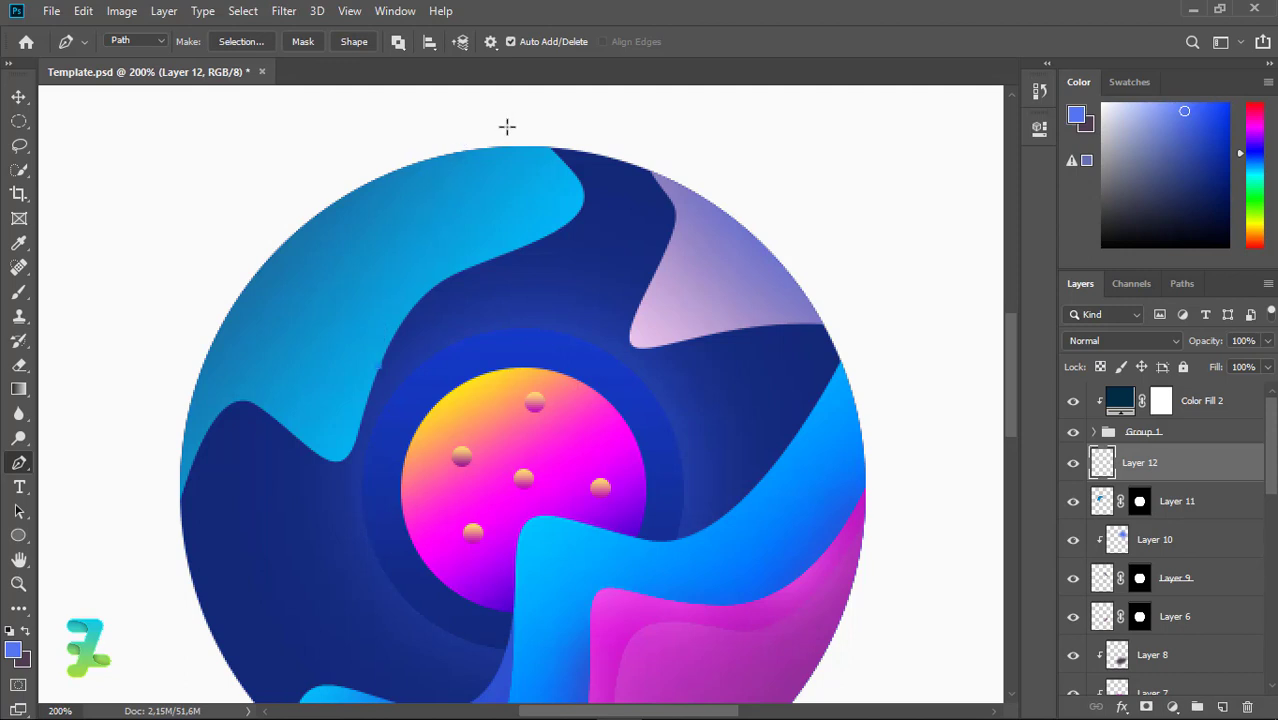
{"action": "left_click_drag", "start_coordinate": [507, 126], "coordinate": [585, 106]}
{"action": "left_click", "coordinate": [499, 347]}
{"action": "left_click", "coordinate": [379, 365]}
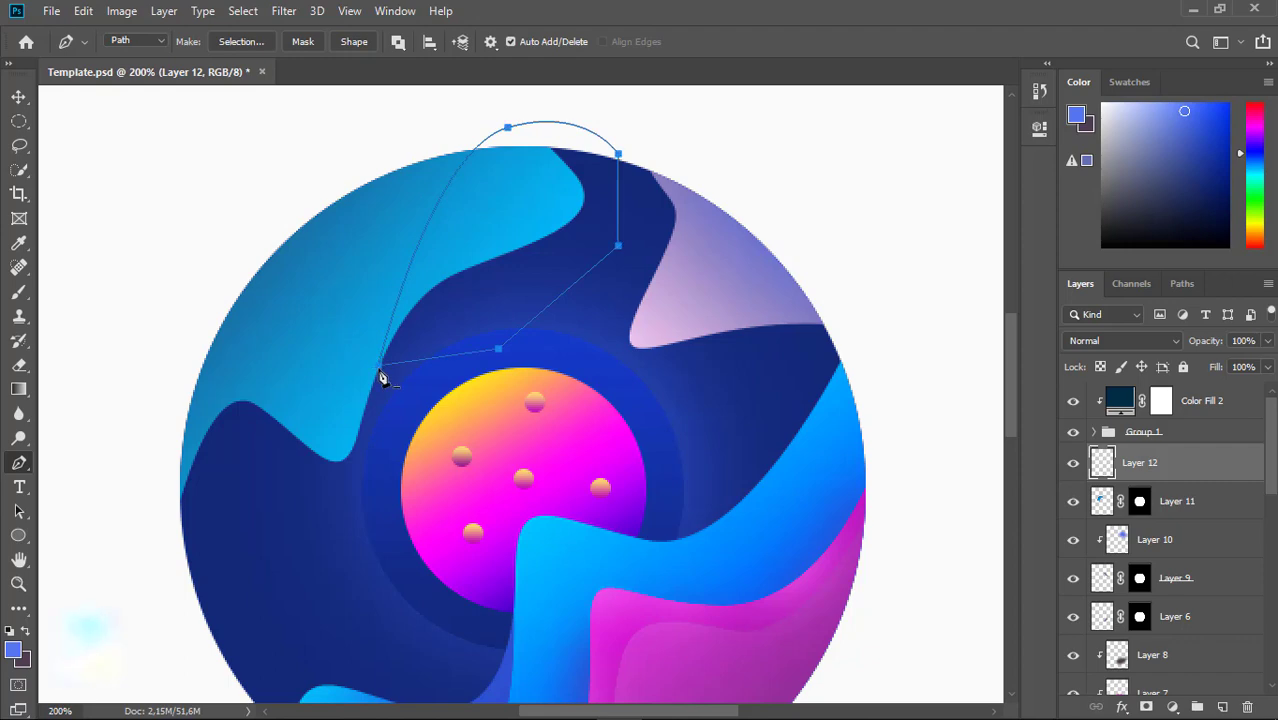
{"action": "right_click", "coordinate": [379, 366]}
{"action": "left_click", "coordinate": [420, 377]}
{"action": "left_click", "coordinate": [733, 177]}
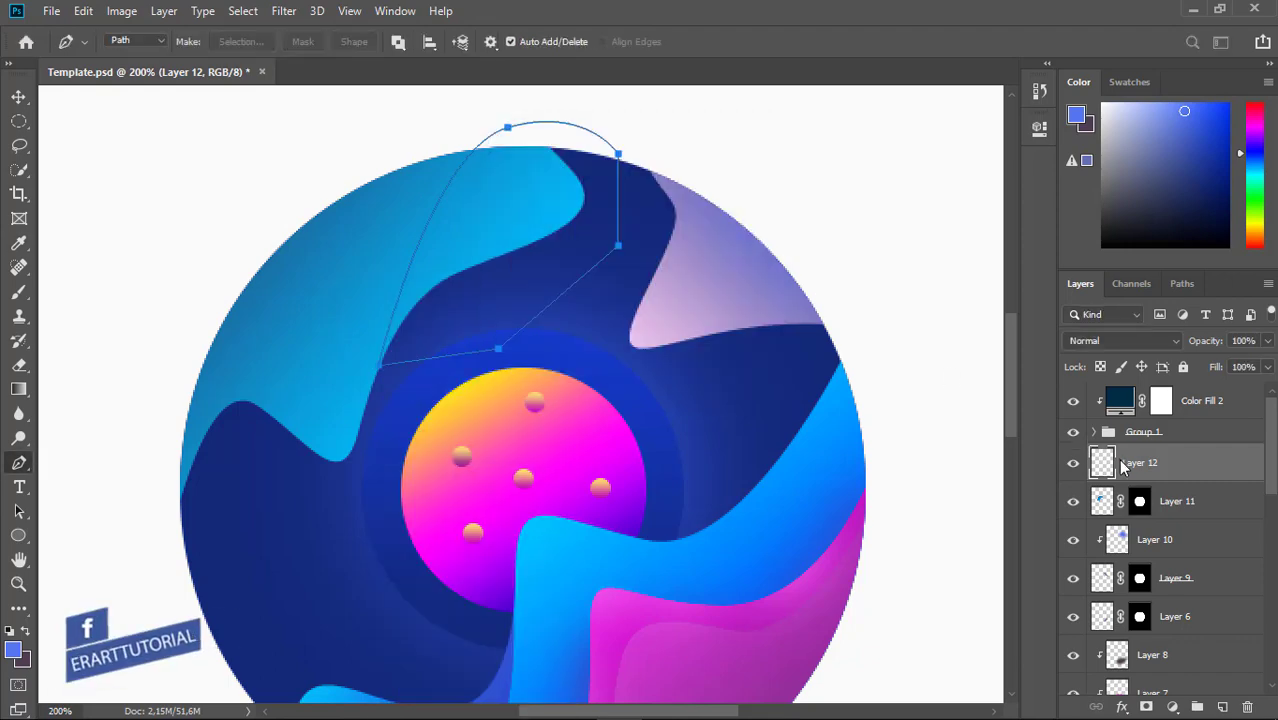
Set the brush colour to a dark blue (#153f56) sampled from the cyan wave
{"action": "left_click", "coordinate": [18, 318]}
{"action": "left_click", "coordinate": [13, 651]}
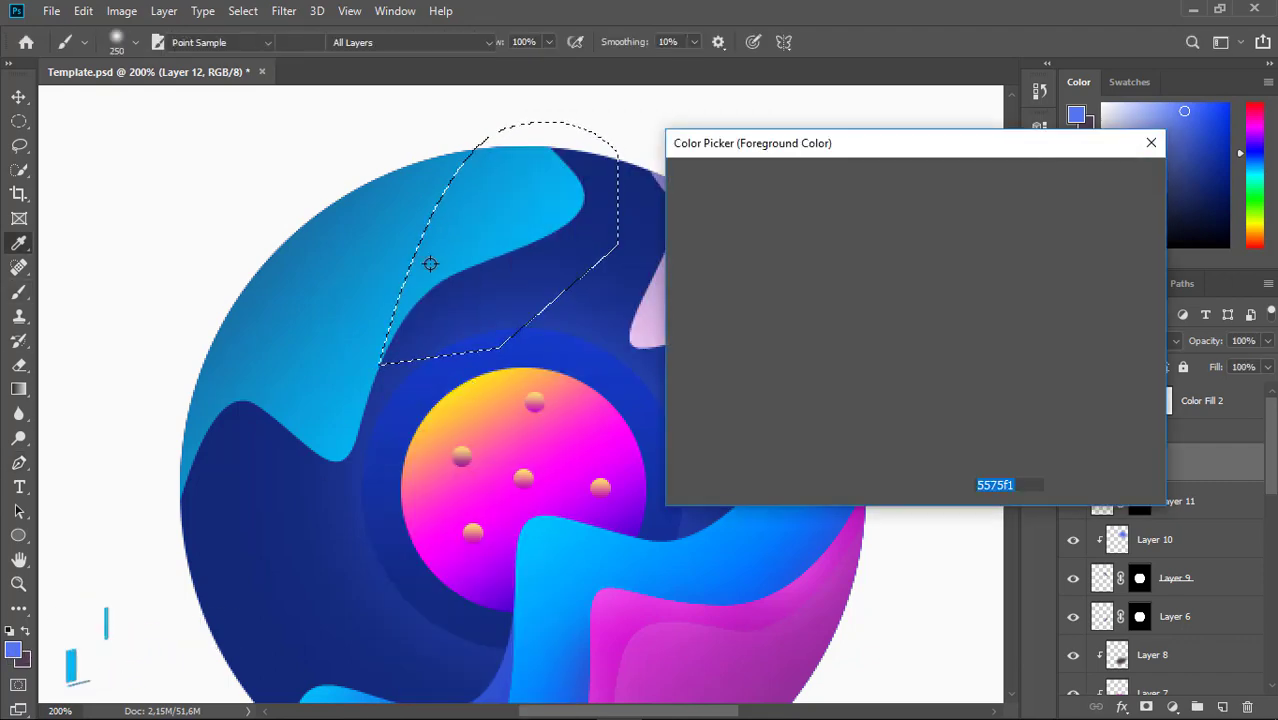
{"action": "left_click", "coordinate": [428, 257]}
{"action": "left_click", "coordinate": [856, 343]}
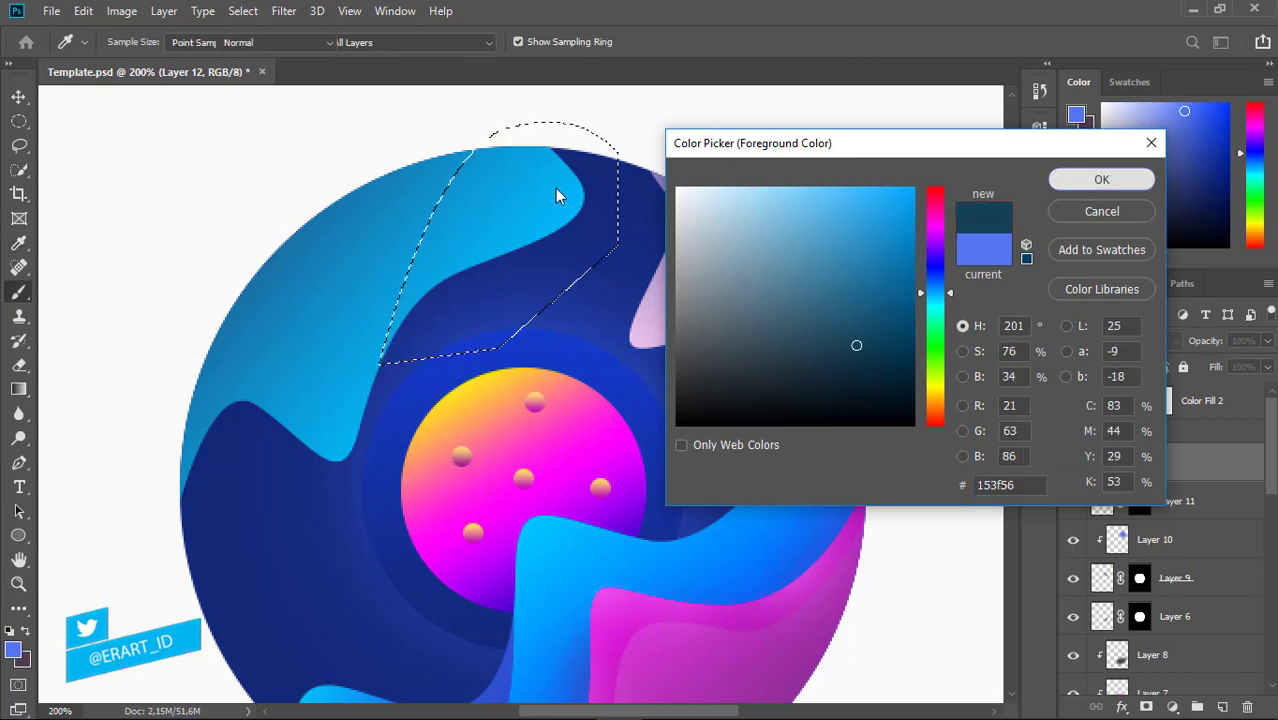
{"action": "left_click", "coordinate": [1101, 179]}
Clip the shading layer to the wave and brush a soft dark-blue shadow in the selection
{"action": "right_click", "coordinate": [1212, 463]}
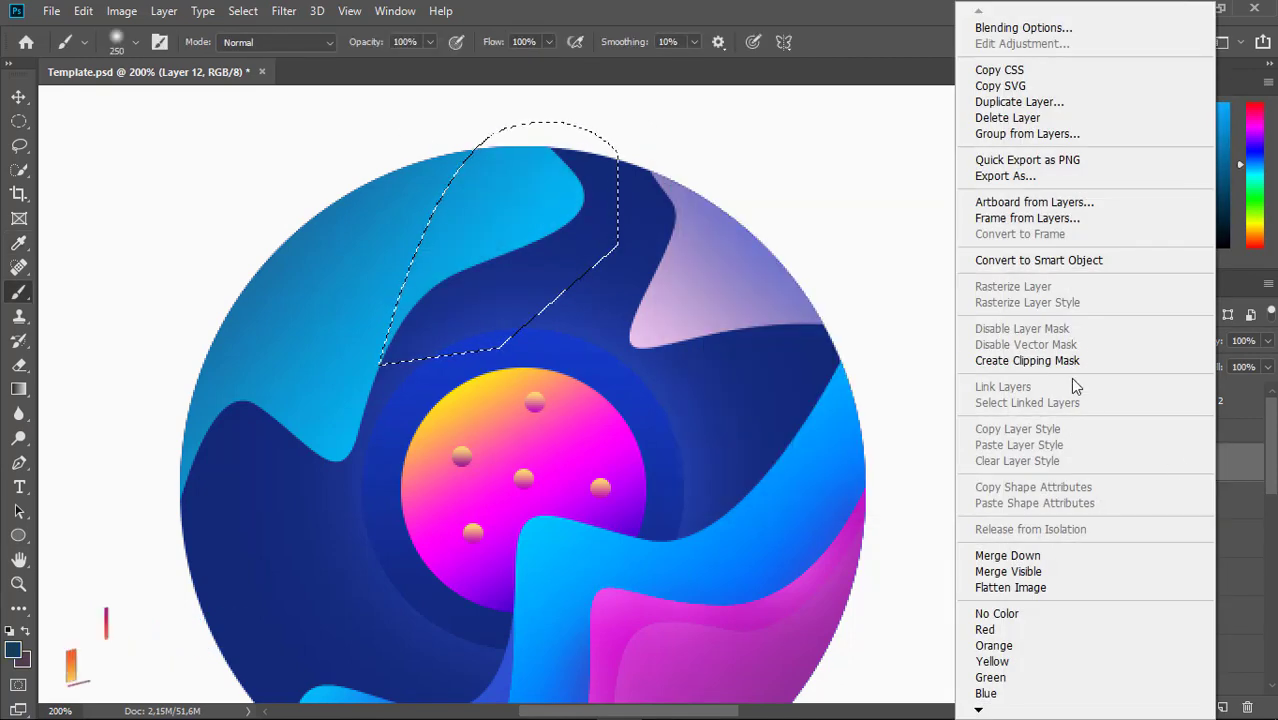
{"action": "left_click", "coordinate": [1010, 359]}
{"action": "key", "text": "ctrl+z"}
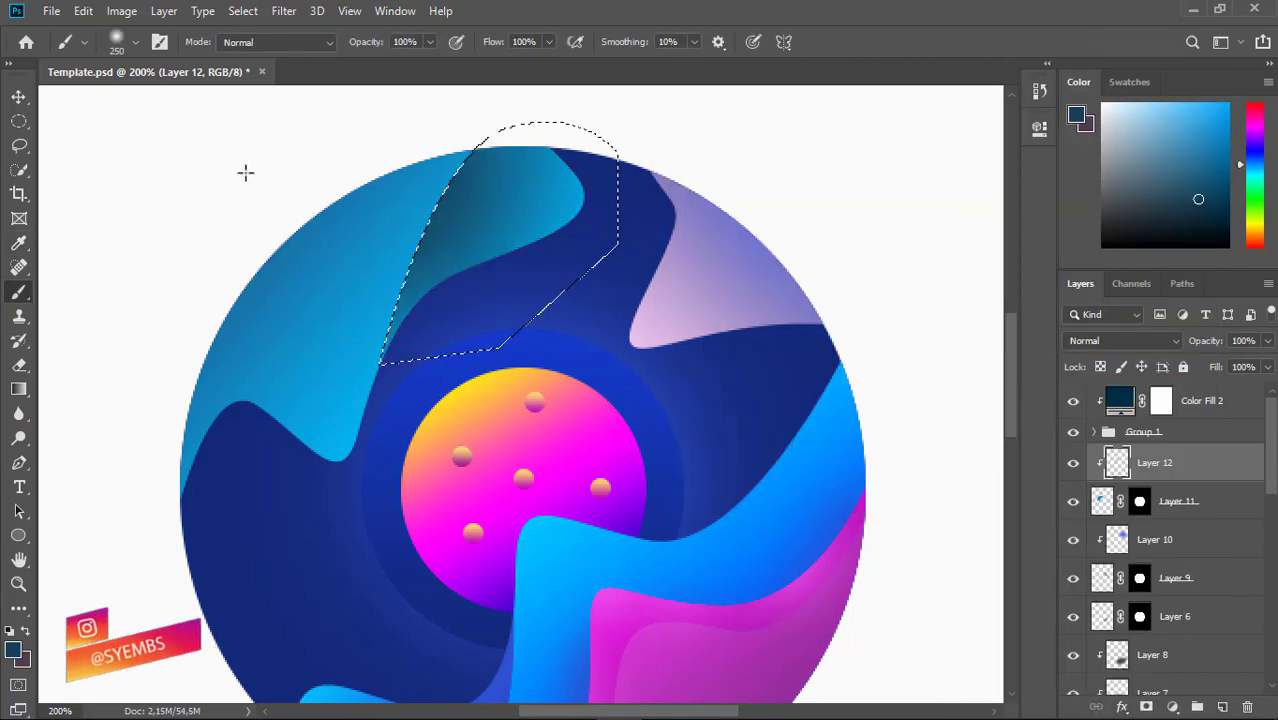
{"action": "key", "text": "ctrl+z"}
{"action": "left_click_drag", "start_coordinate": [230, 163], "coordinate": [331, 125]}
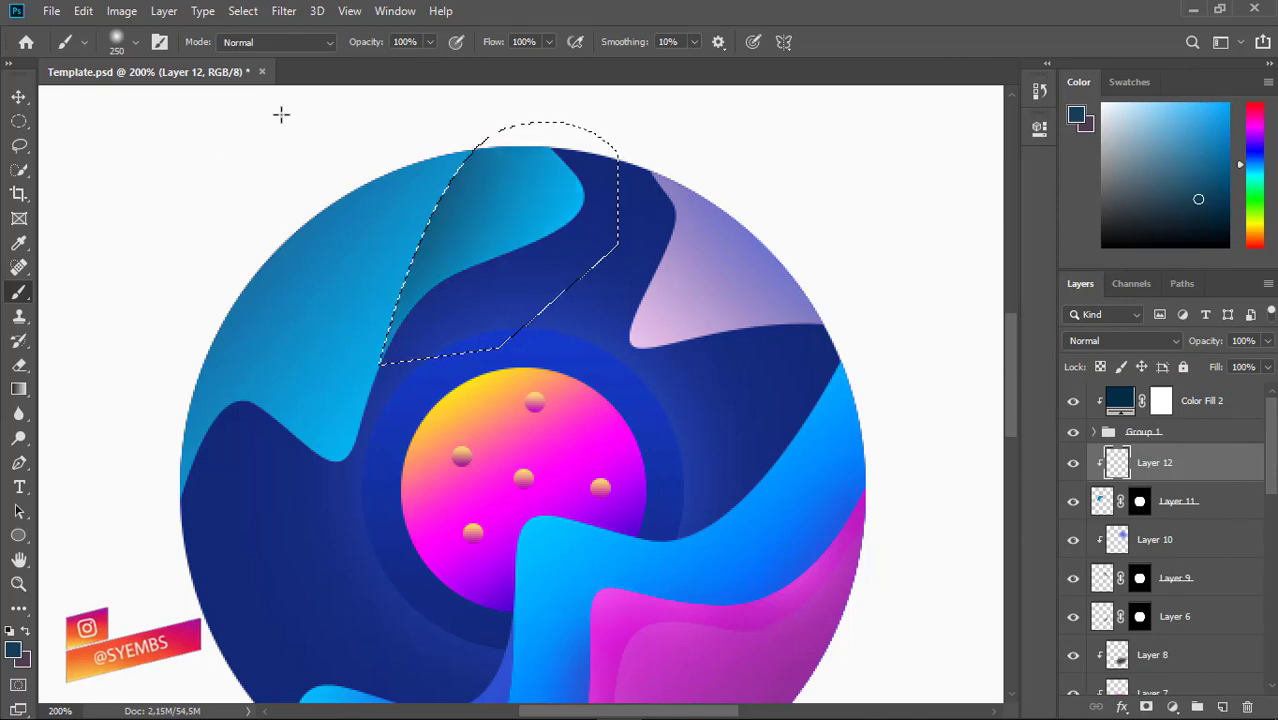
{"action": "key", "text": "ctrl+d"}
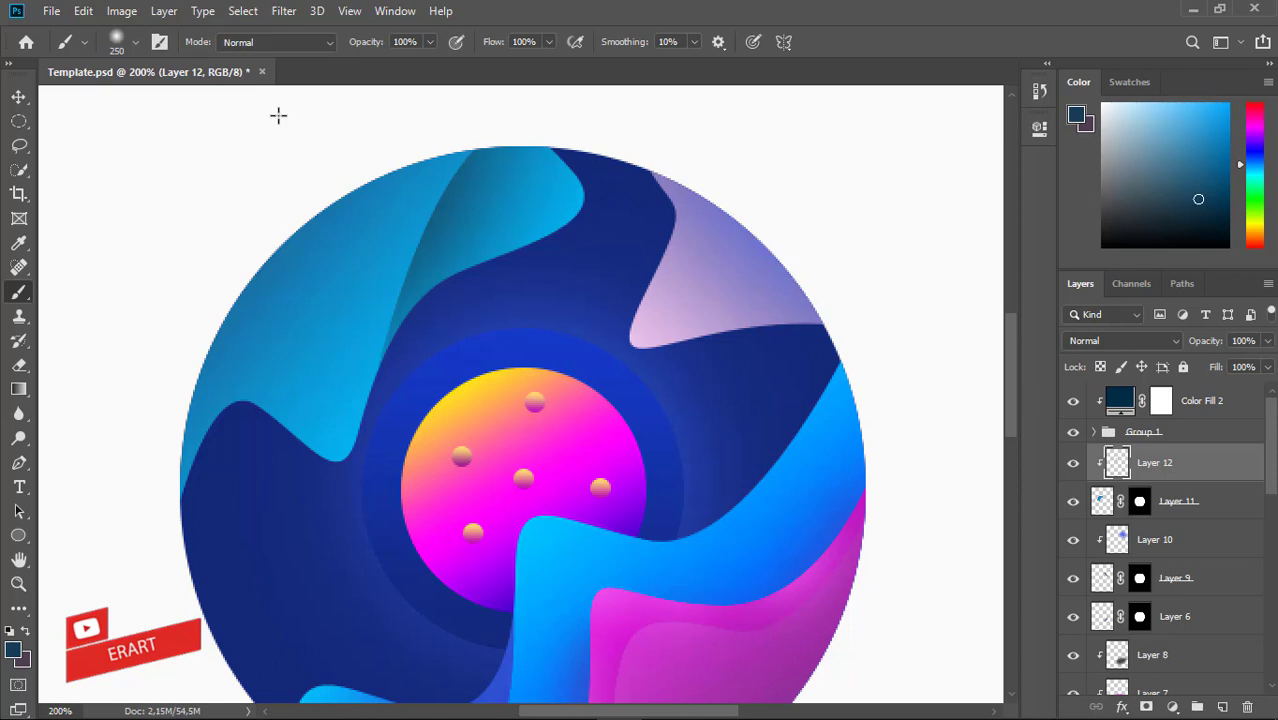
On a new layer, outline a wave along the circle's upper-left edge as a selection
{"action": "left_click", "coordinate": [1224, 706]}
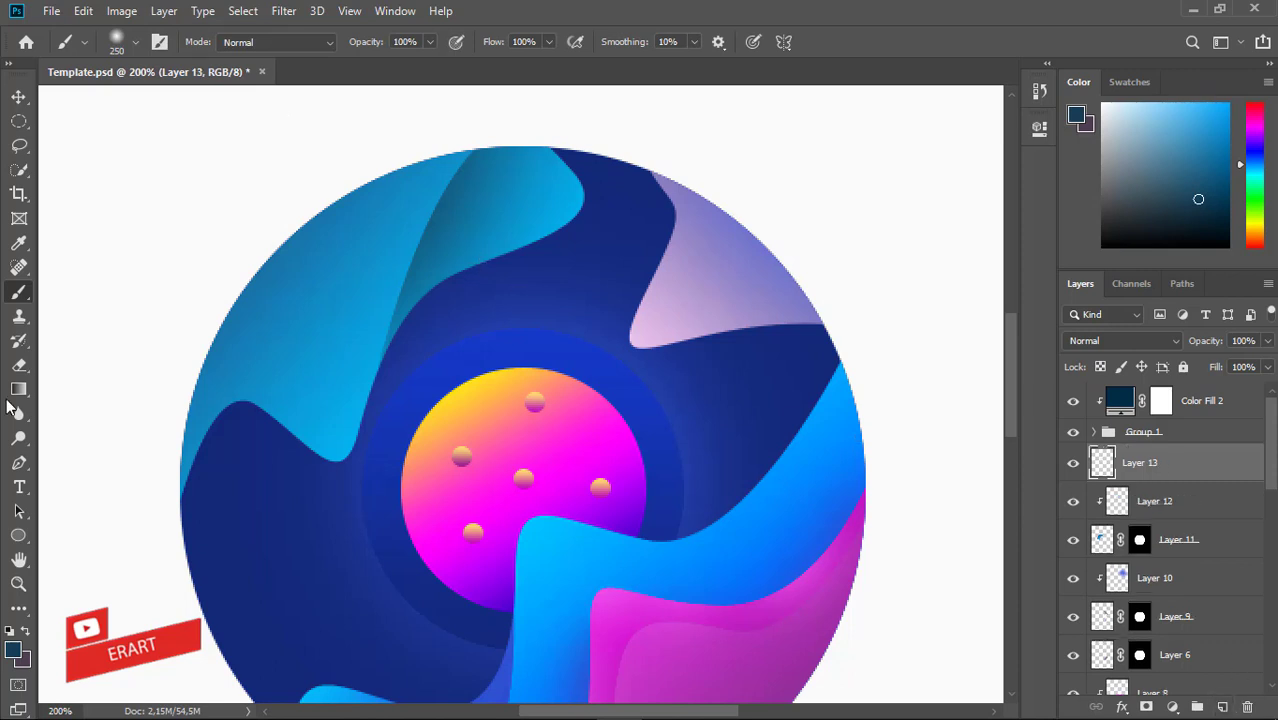
{"action": "left_click", "coordinate": [19, 462]}
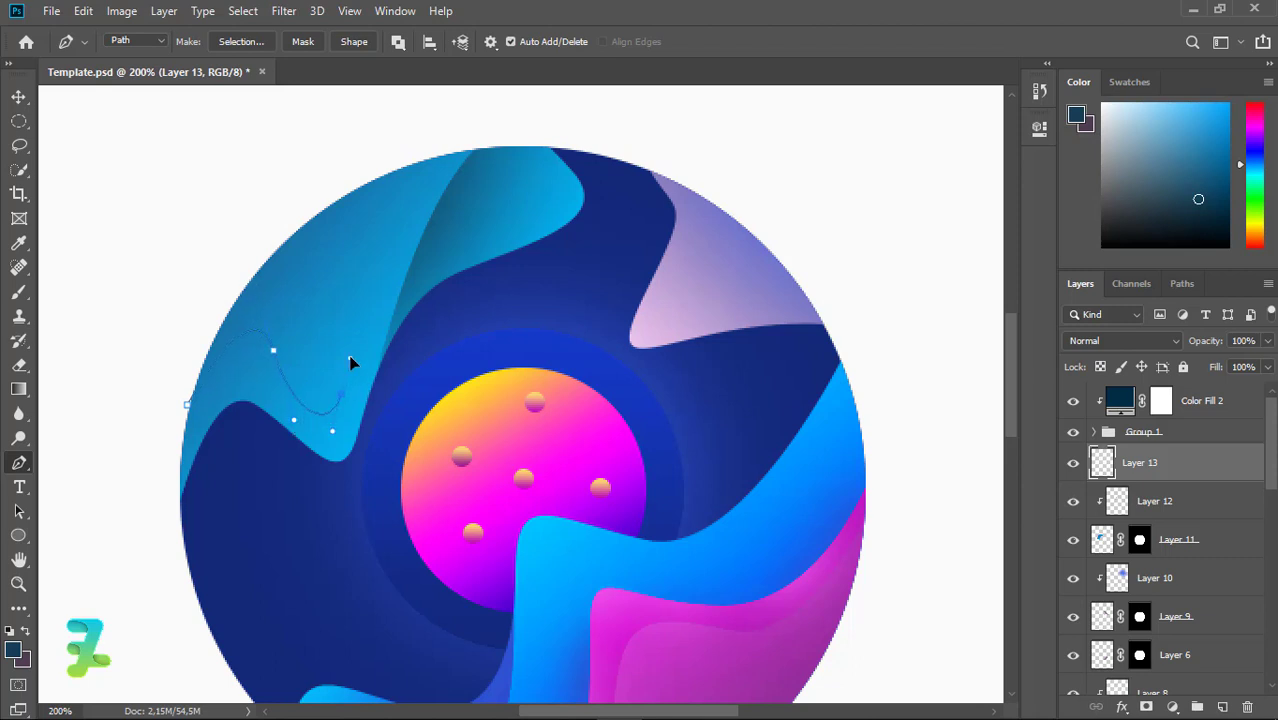
{"action": "left_click_drag", "start_coordinate": [352, 327], "coordinate": [342, 323]}
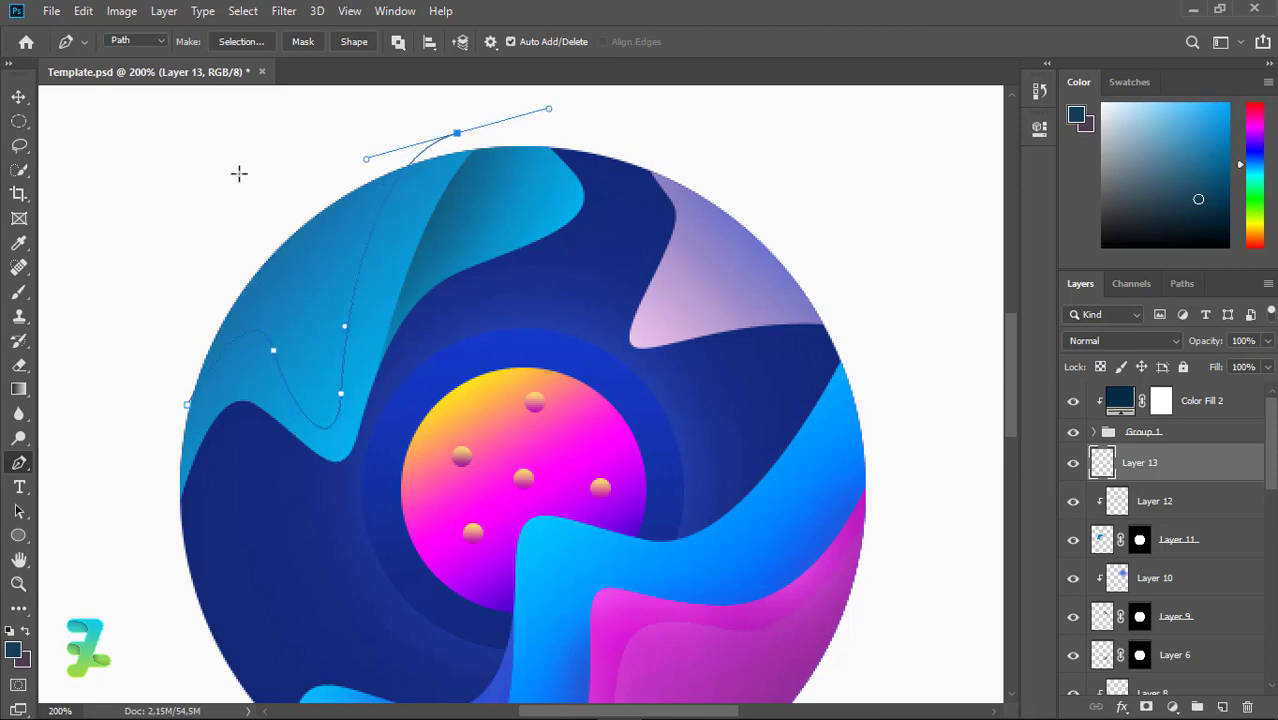
{"action": "left_click", "coordinate": [240, 174]}
{"action": "left_click", "coordinate": [222, 277]}
{"action": "right_click", "coordinate": [190, 408]}
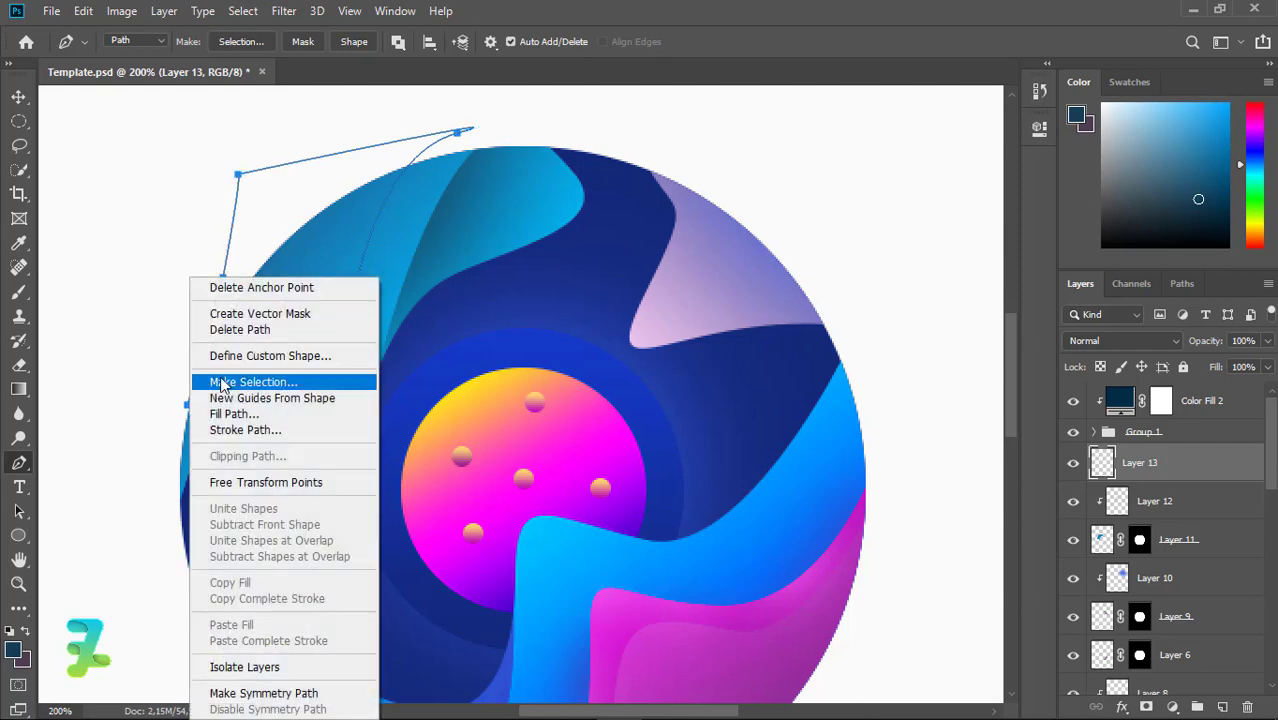
{"action": "left_click", "coordinate": [222, 374]}
{"action": "key", "text": "Return"}
Set up a magenta-to-dark-purple gradient with a magenta start colour
{"action": "key", "text": "g"}
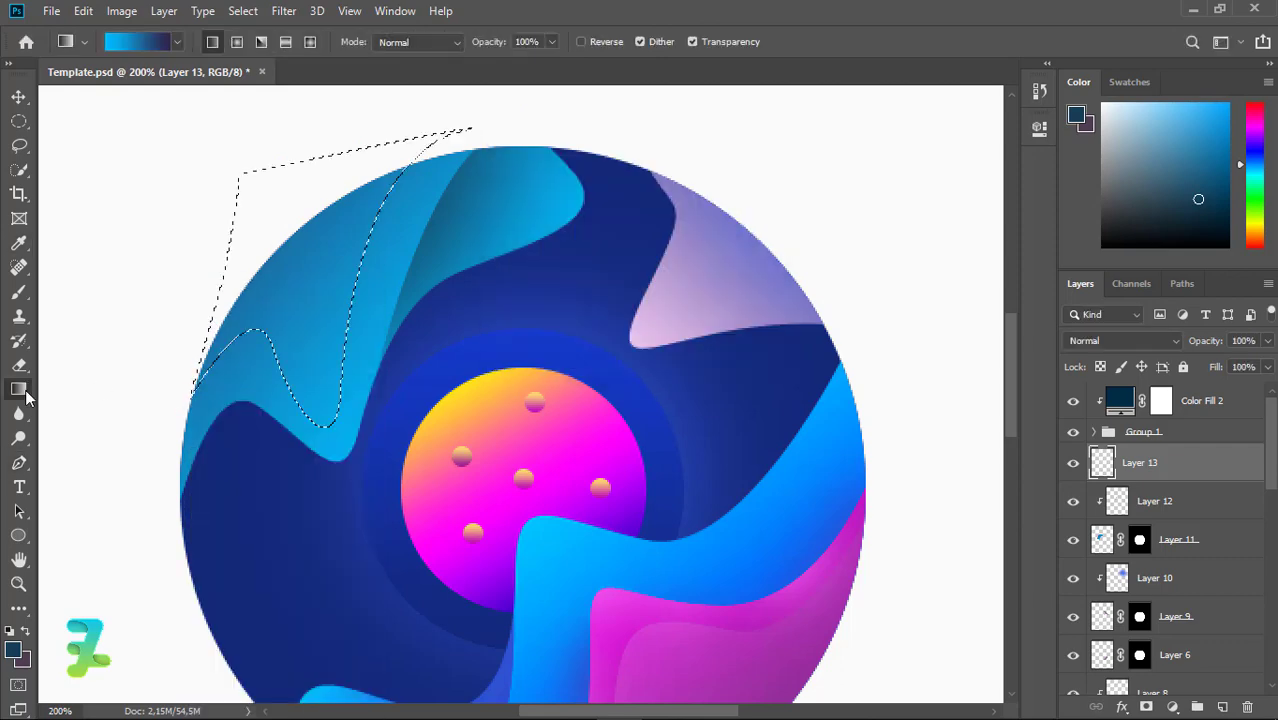
{"action": "left_click", "coordinate": [120, 42]}
{"action": "double_click", "coordinate": [699, 398]}
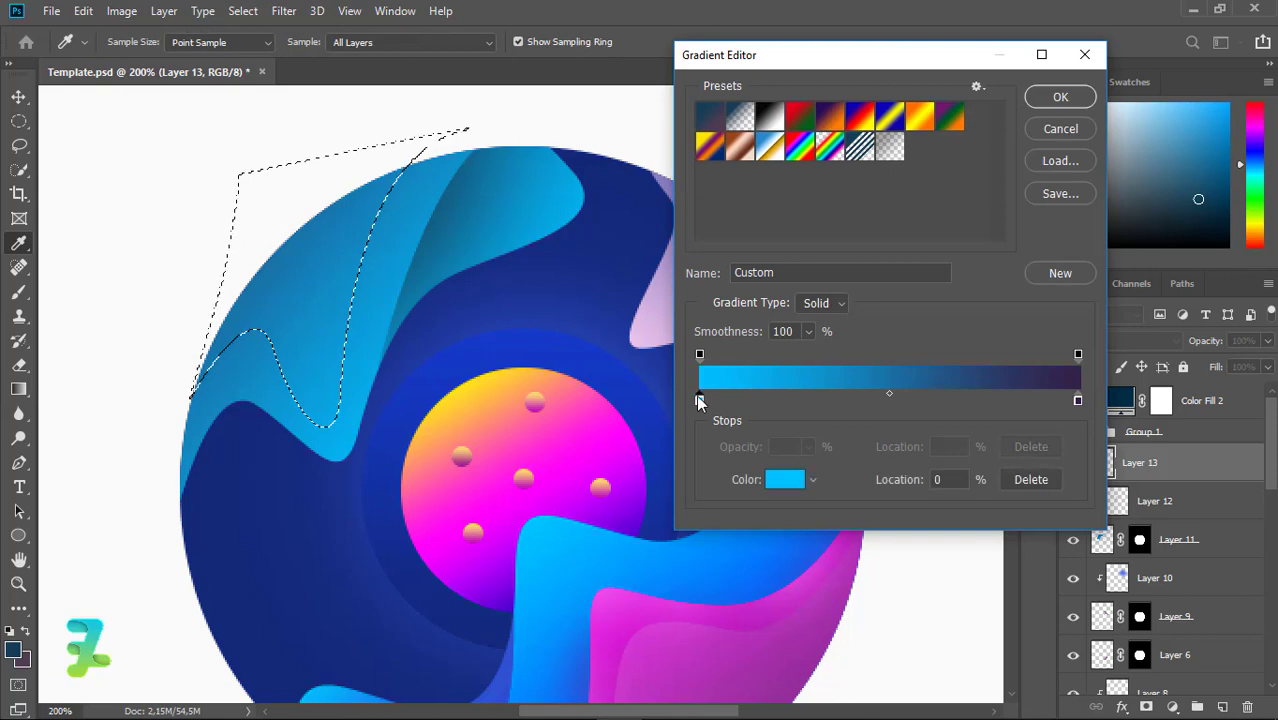
{"action": "left_click", "coordinate": [934, 228]}
{"action": "left_click", "coordinate": [849, 219]}
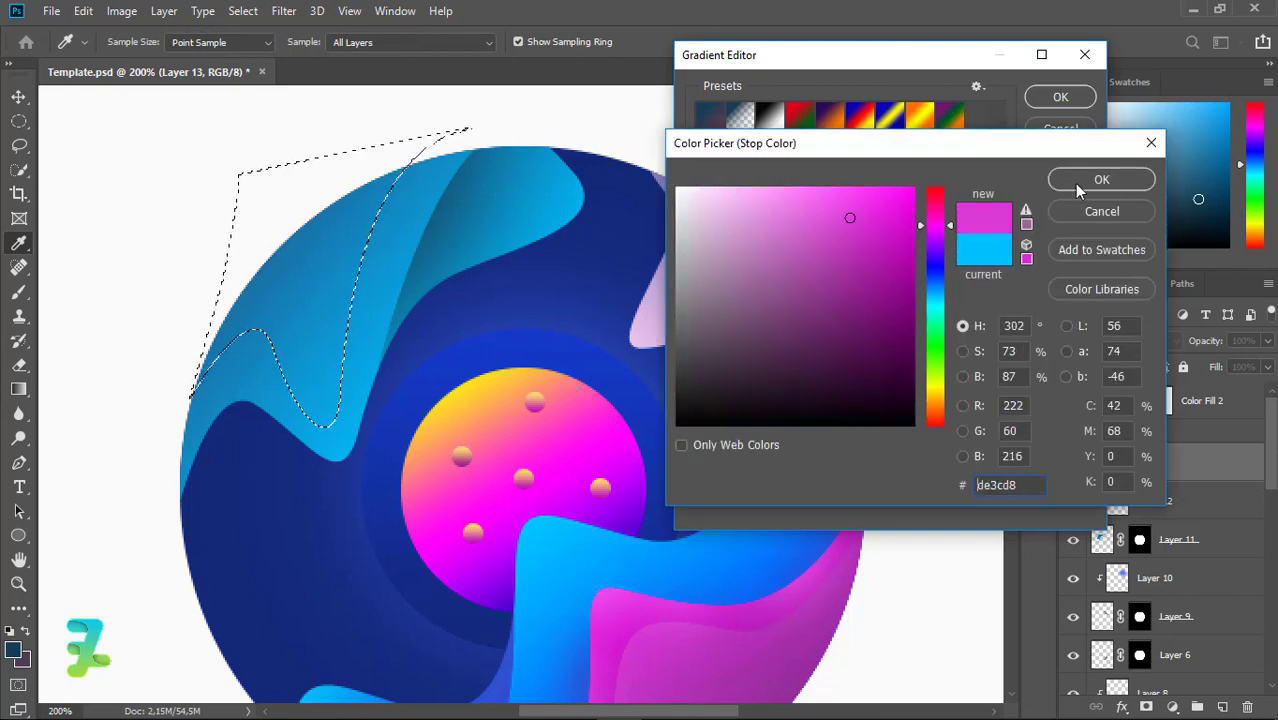
{"action": "left_click", "coordinate": [1101, 179]}
{"action": "left_click", "coordinate": [1058, 98]}
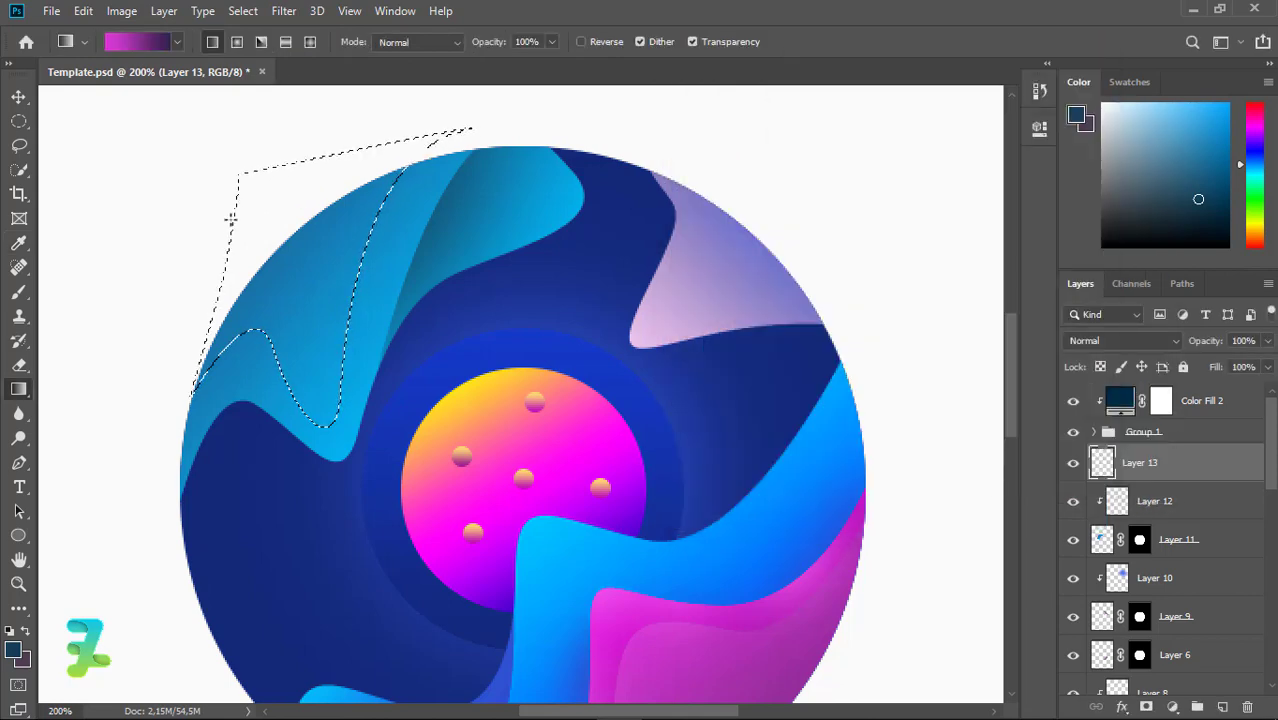
Fill the wave with the magenta-to-purple gradient and mask it to the circle
{"action": "left_click_drag", "start_coordinate": [236, 178], "coordinate": [340, 347]}
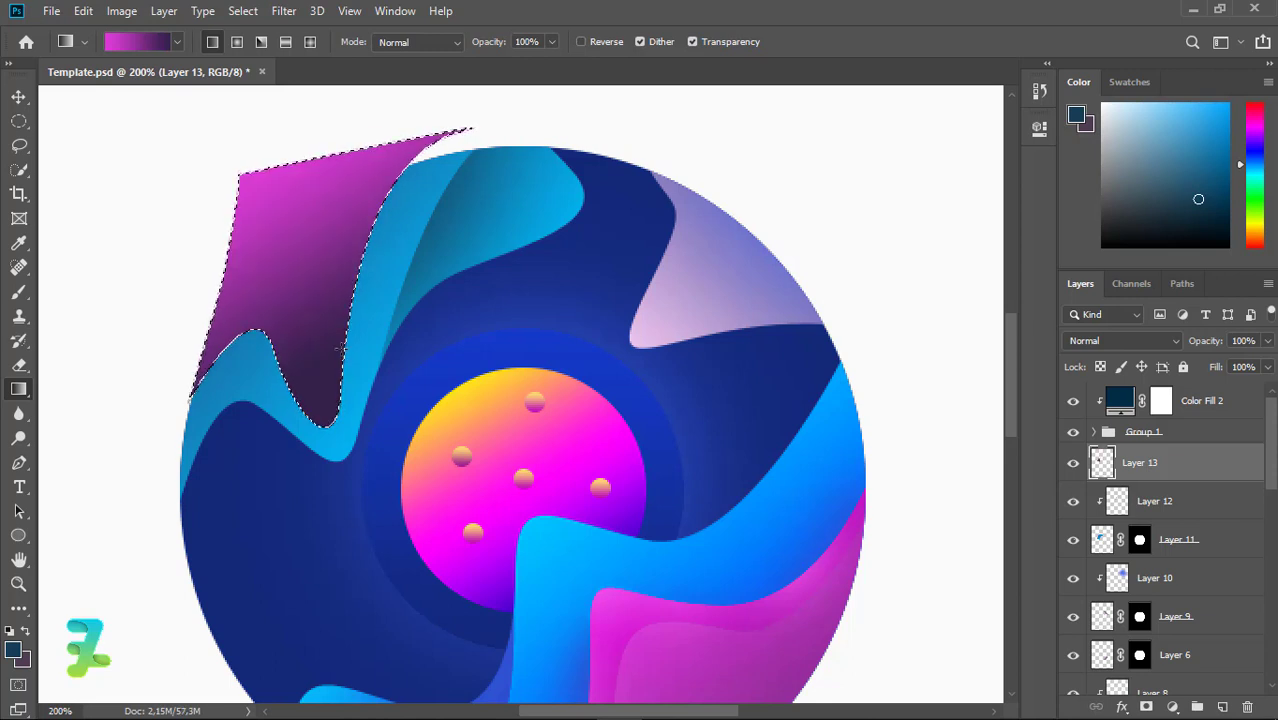
{"action": "key", "text": "ctrl+z"}
{"action": "left_click_drag", "start_coordinate": [389, 438], "coordinate": [192, 192]}
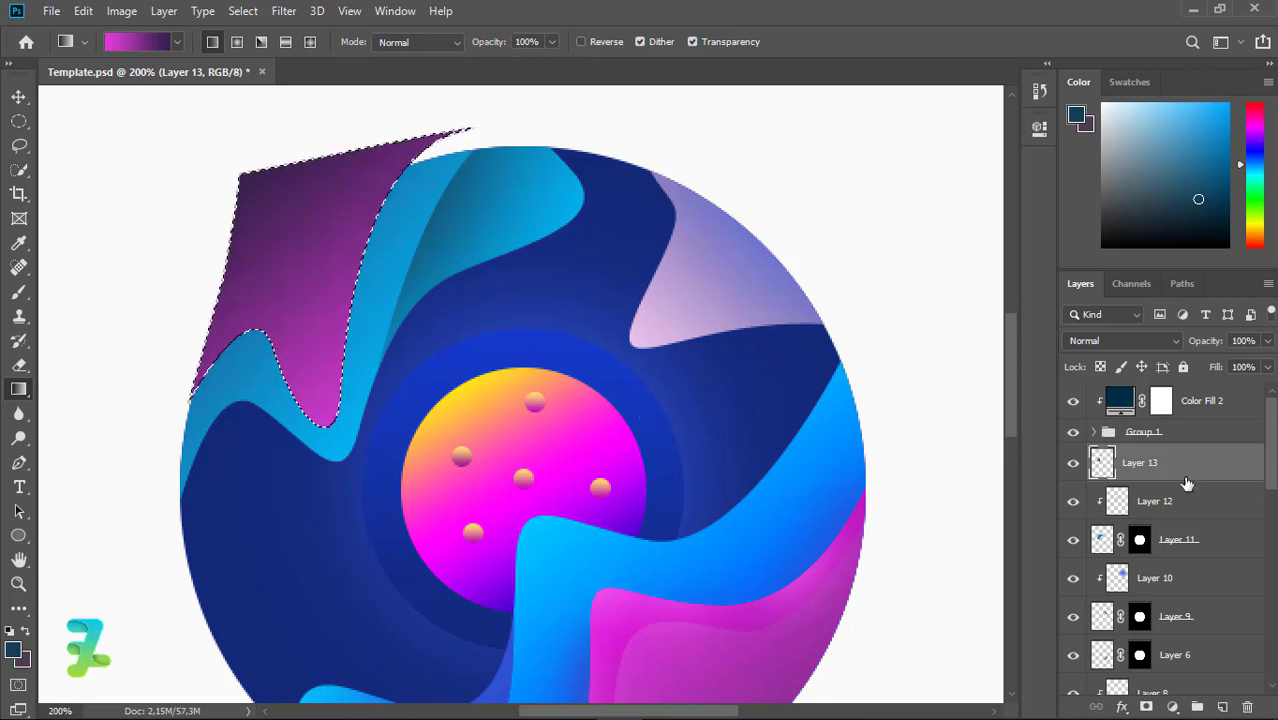
{"action": "key", "text": "ctrl+d"}
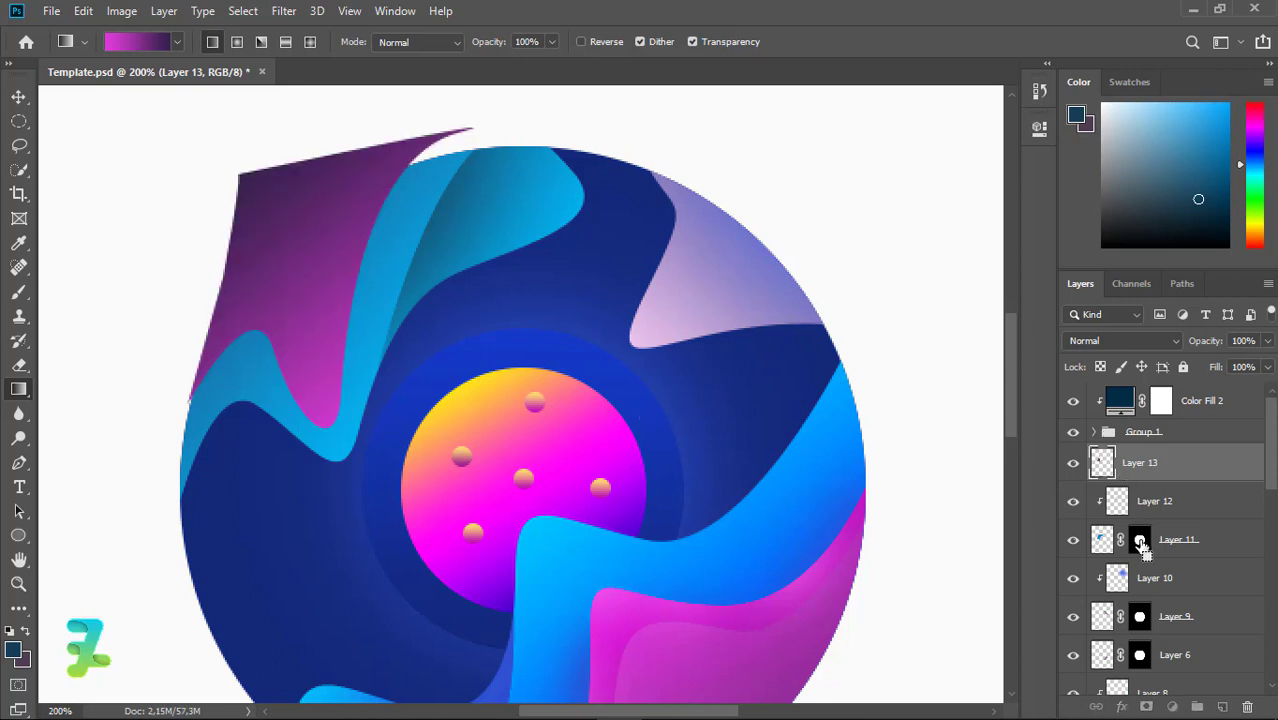
{"action": "left_click", "coordinate": [1140, 540], "text": "ctrl"}
{"action": "left_click", "coordinate": [1146, 707]}
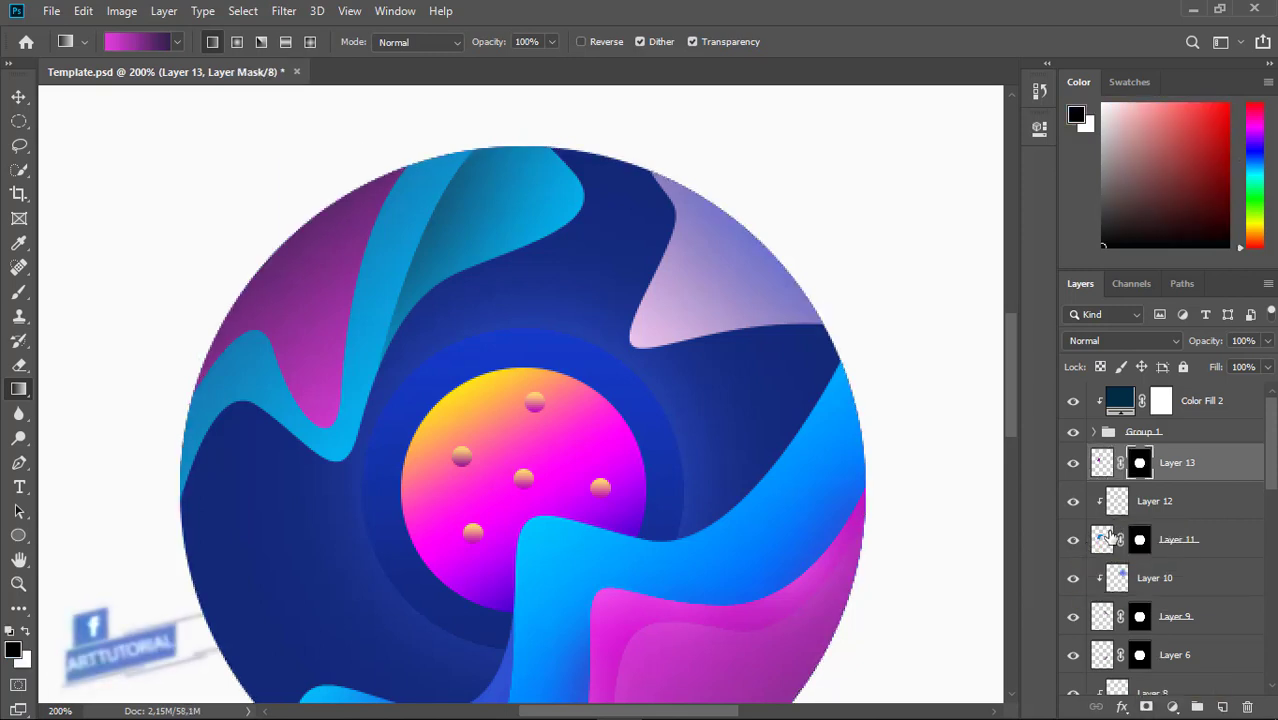
Add clipped Layer 14 above Layer 11
{"action": "left_click", "coordinate": [1110, 537]}
{"action": "left_click", "coordinate": [1224, 707]}
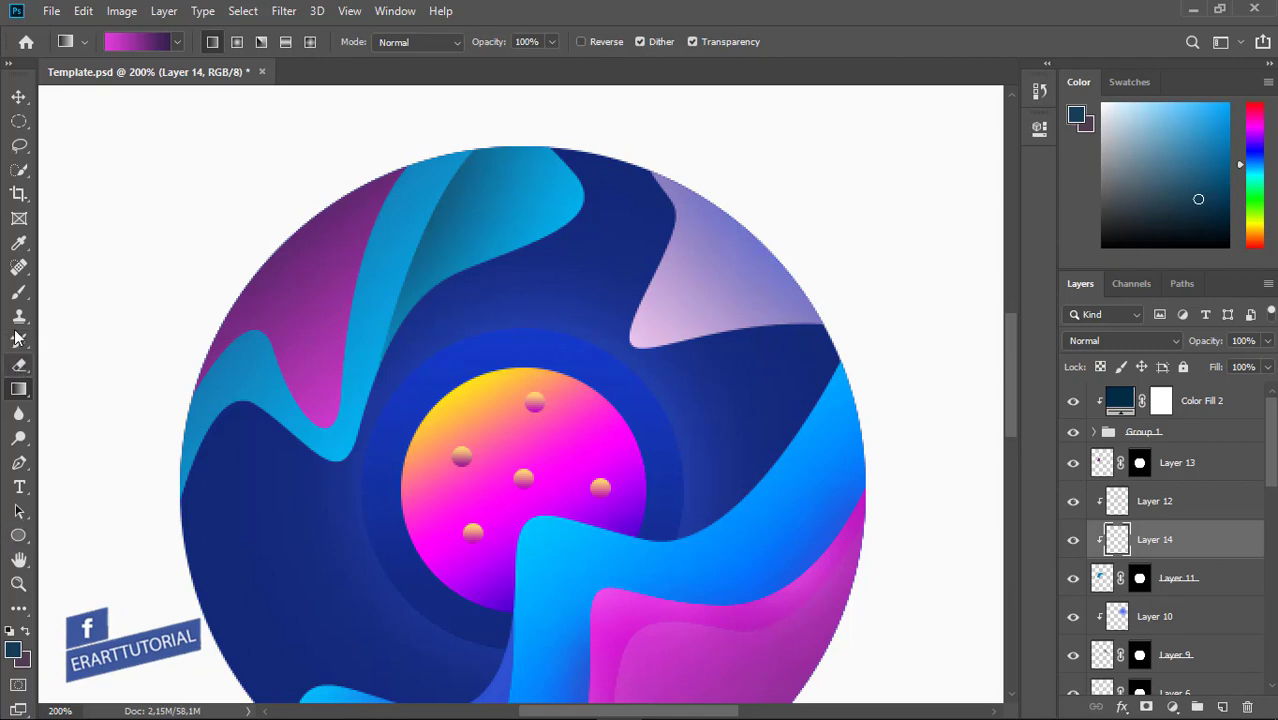
{"action": "left_click", "coordinate": [19, 292]}
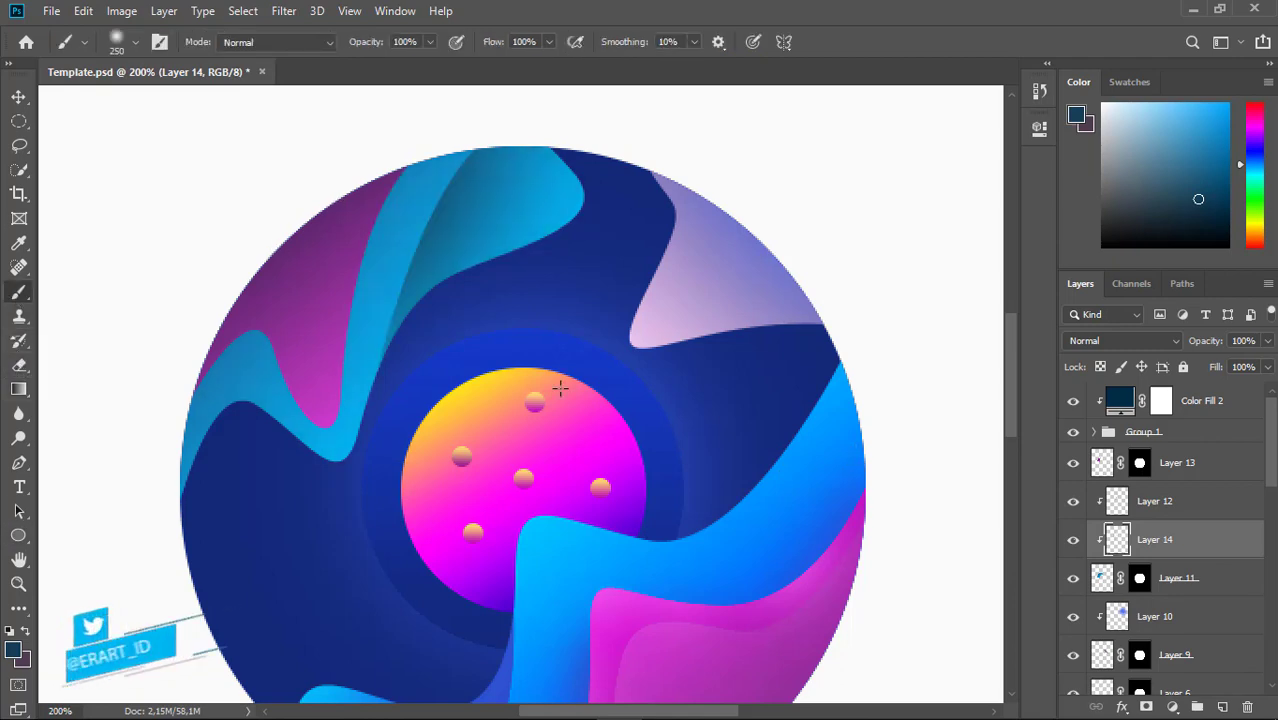
Paint dark shading along the left and top of the light-blue wave on Layer 14, faded to about 28% opacity
{"action": "left_click", "coordinate": [1077, 541]}
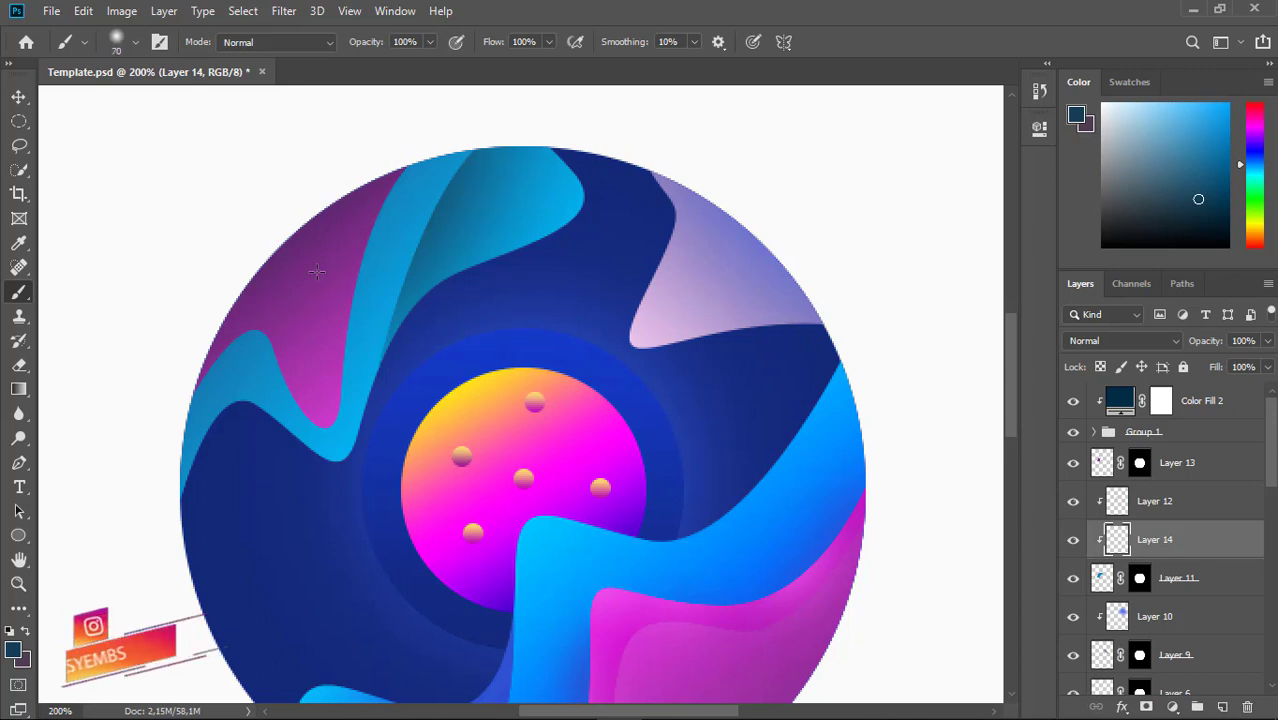
{"action": "key", "text": "bracketleft"}
{"action": "key", "text": "bracketleft"}
{"action": "key", "text": "bracketleft"}
{"action": "left_click_drag", "start_coordinate": [385, 308], "coordinate": [351, 175]}
{"action": "key", "text": "ctrl+z"}
{"action": "key", "text": "bracketright"}
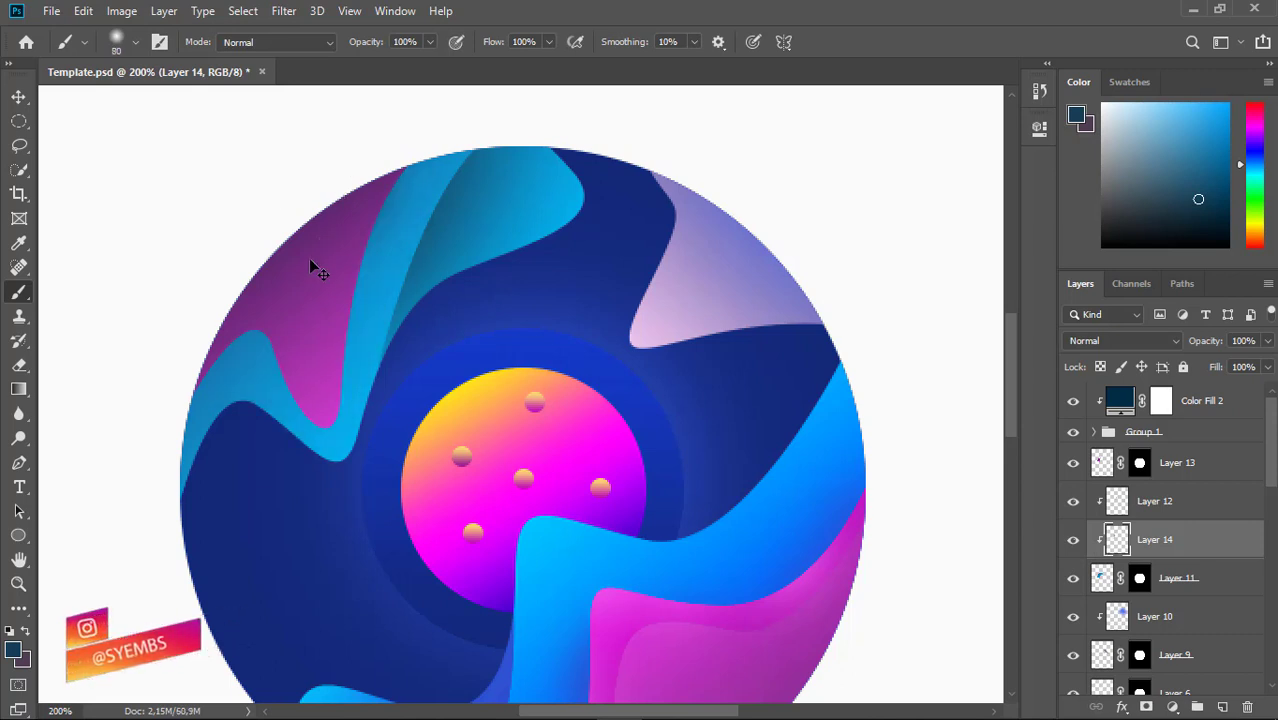
{"action": "mouse_move", "coordinate": [333, 180]}
{"action": "left_mouse_down"}
{"action": "mouse_move", "coordinate": [314, 318]}
{"action": "mouse_move", "coordinate": [226, 390]}
{"action": "left_mouse_up"}
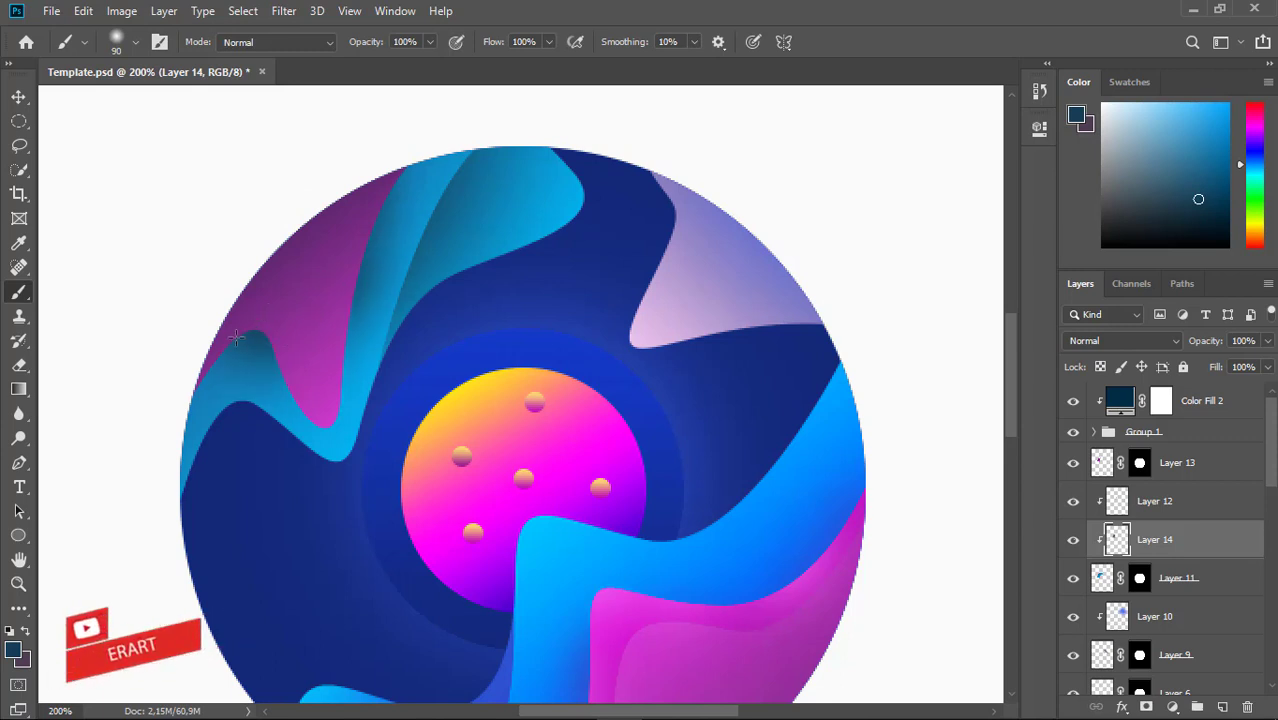
{"action": "left_click_drag", "start_coordinate": [285, 335], "coordinate": [202, 405]}
{"action": "left_click_drag", "start_coordinate": [370, 310], "coordinate": [300, 425]}
{"action": "left_click_drag", "start_coordinate": [375, 177], "coordinate": [412, 208]}
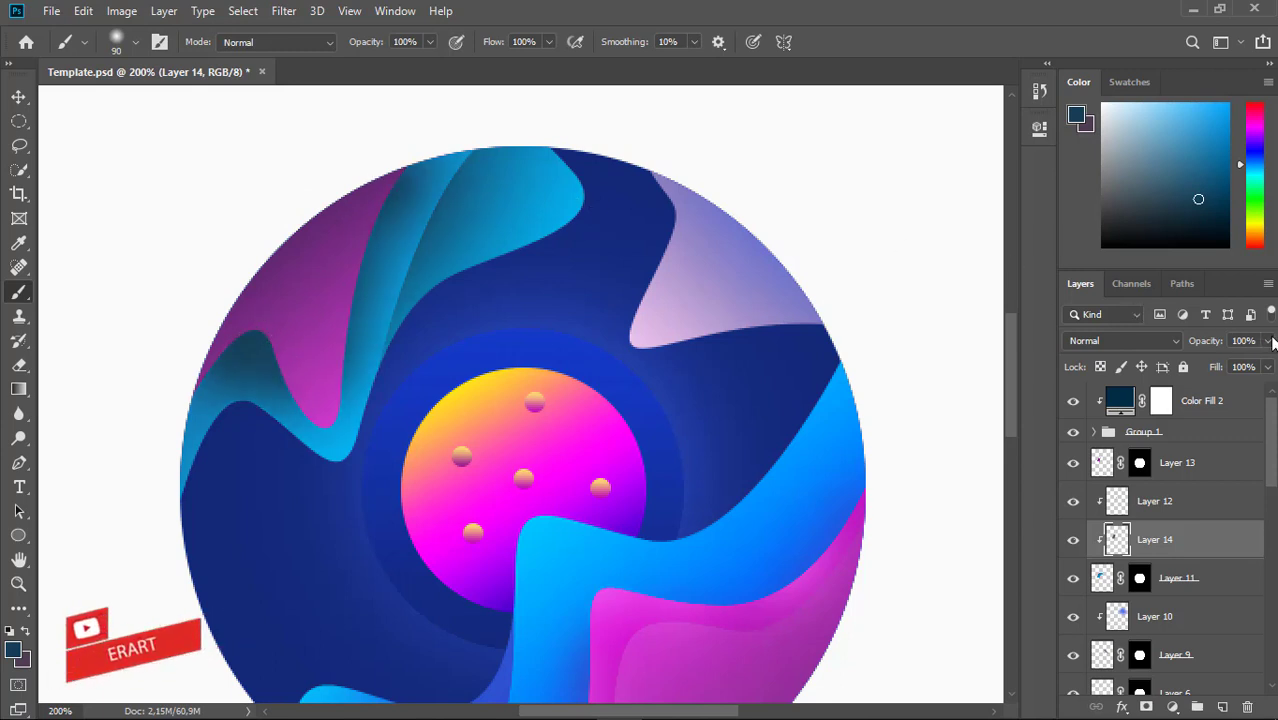
{"action": "left_click", "coordinate": [1267, 341]}
{"action": "left_click_drag", "start_coordinate": [1262, 362], "coordinate": [1209, 366]}
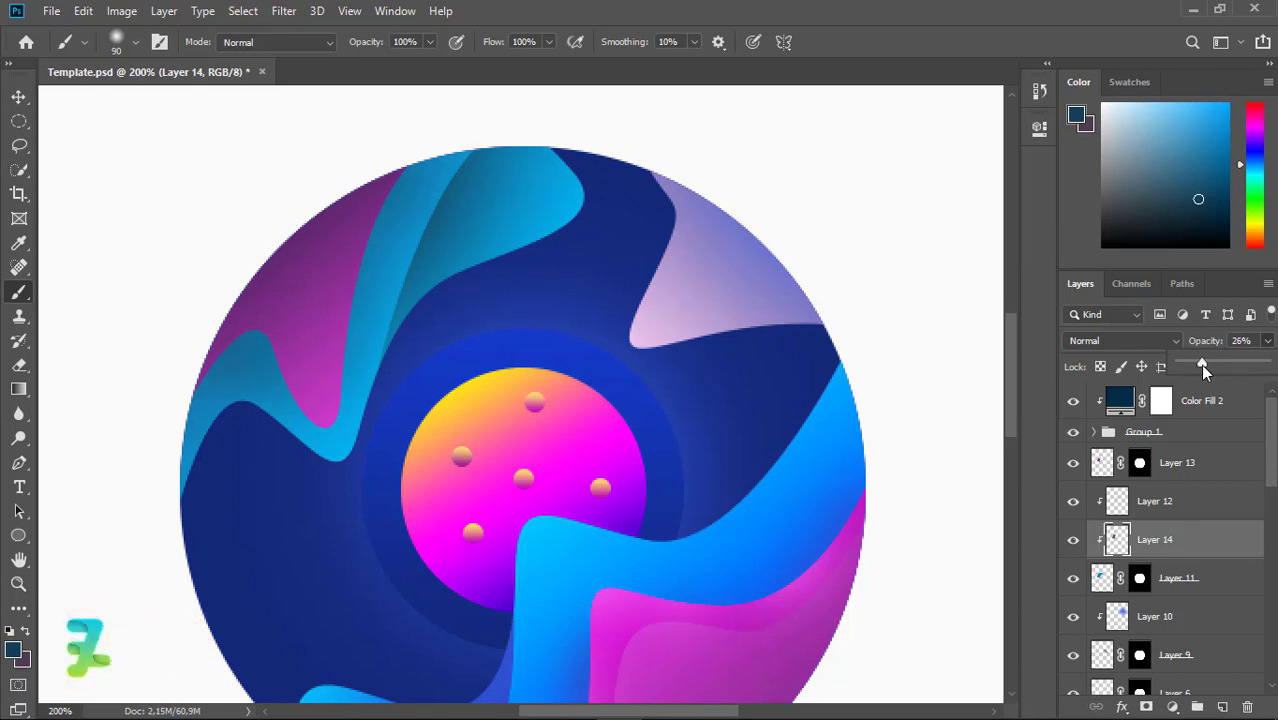
Add Layer 15 clipped above Layer 13 and set a bright blue paint colour with a larger brush
{"action": "left_click", "coordinate": [1215, 478]}
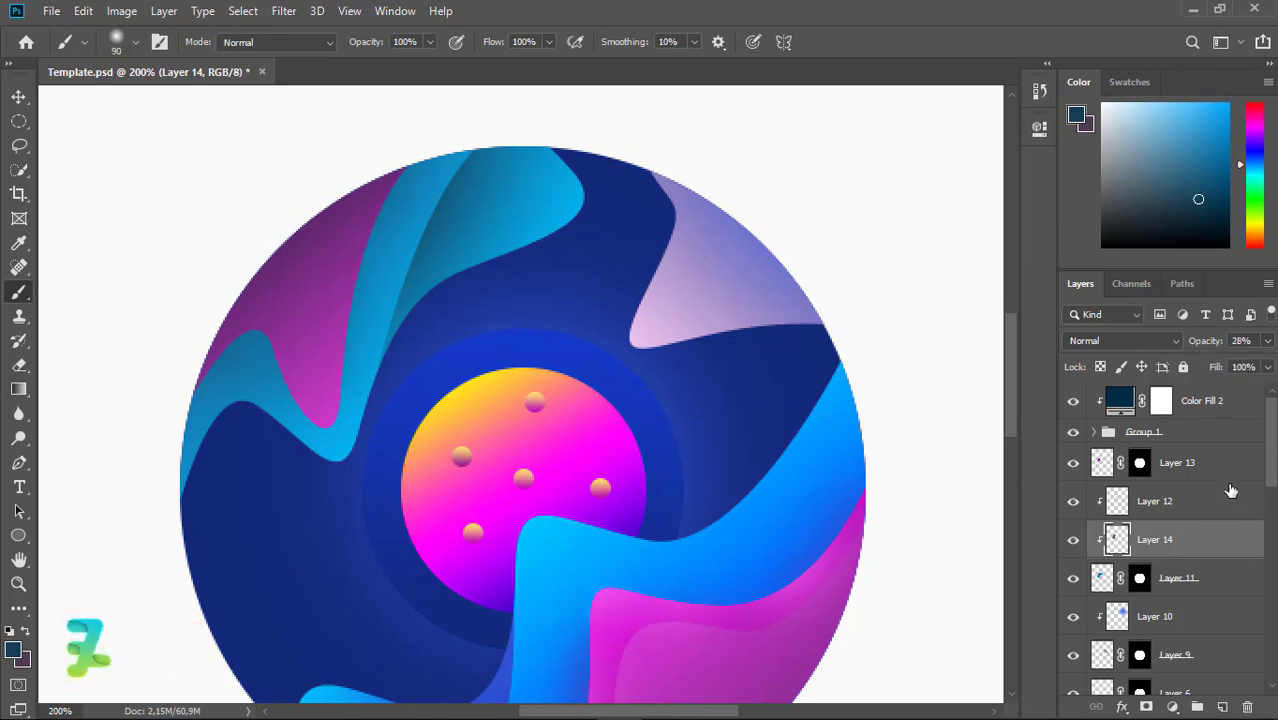
{"action": "left_click", "coordinate": [1222, 706]}
{"action": "right_click", "coordinate": [1214, 462]}
{"action": "left_click", "coordinate": [1010, 360]}
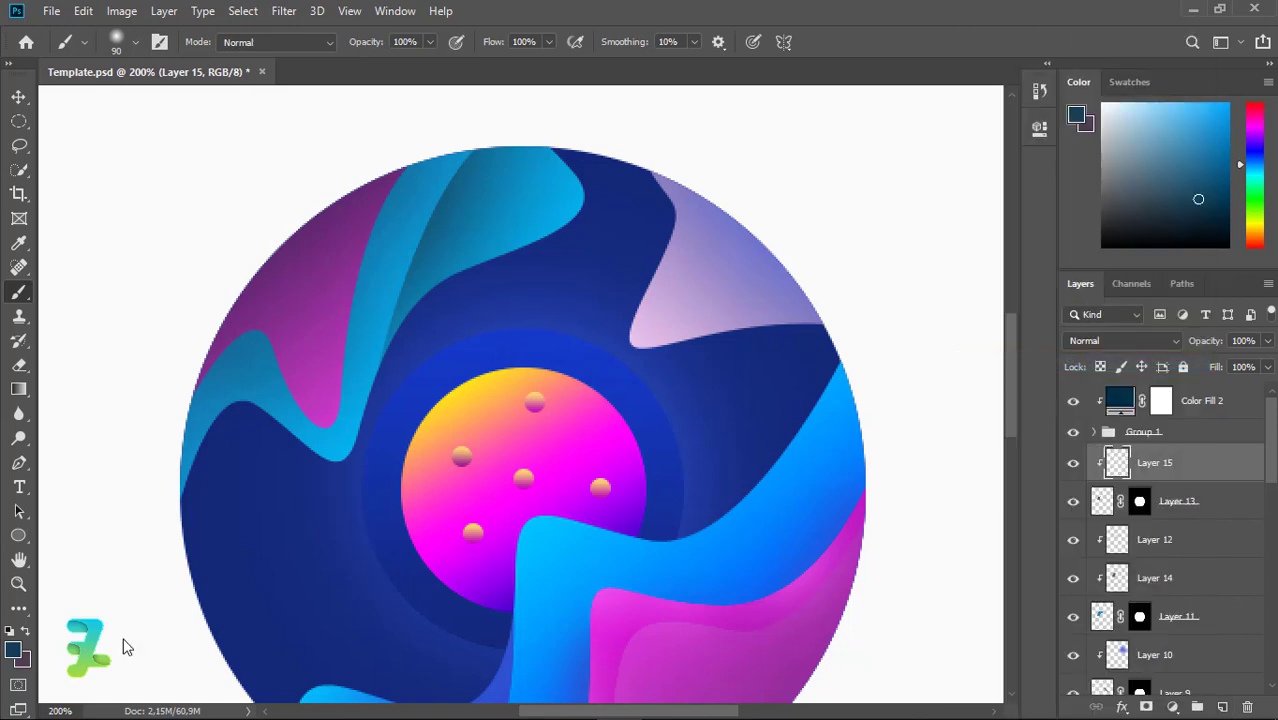
{"action": "left_click", "coordinate": [1076, 116]}
{"action": "left_click", "coordinate": [1101, 176]}
{"action": "key", "text": "bracketright"}
{"action": "key", "text": "bracketright"}
{"action": "key", "text": "bracketright"}
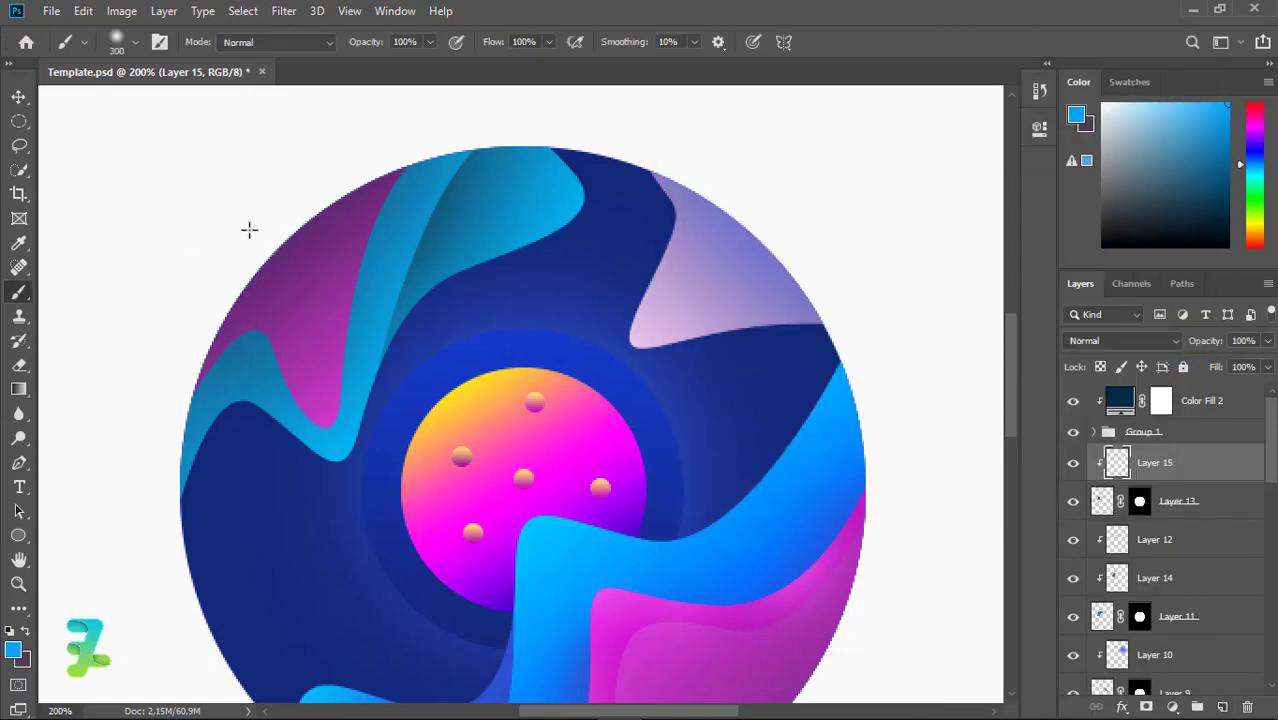
Try bright blue over the purple upper-left wave and set Layer 15 to 60% opacity
{"action": "left_click", "coordinate": [301, 179]}
{"action": "key", "text": "ctrl+z"}
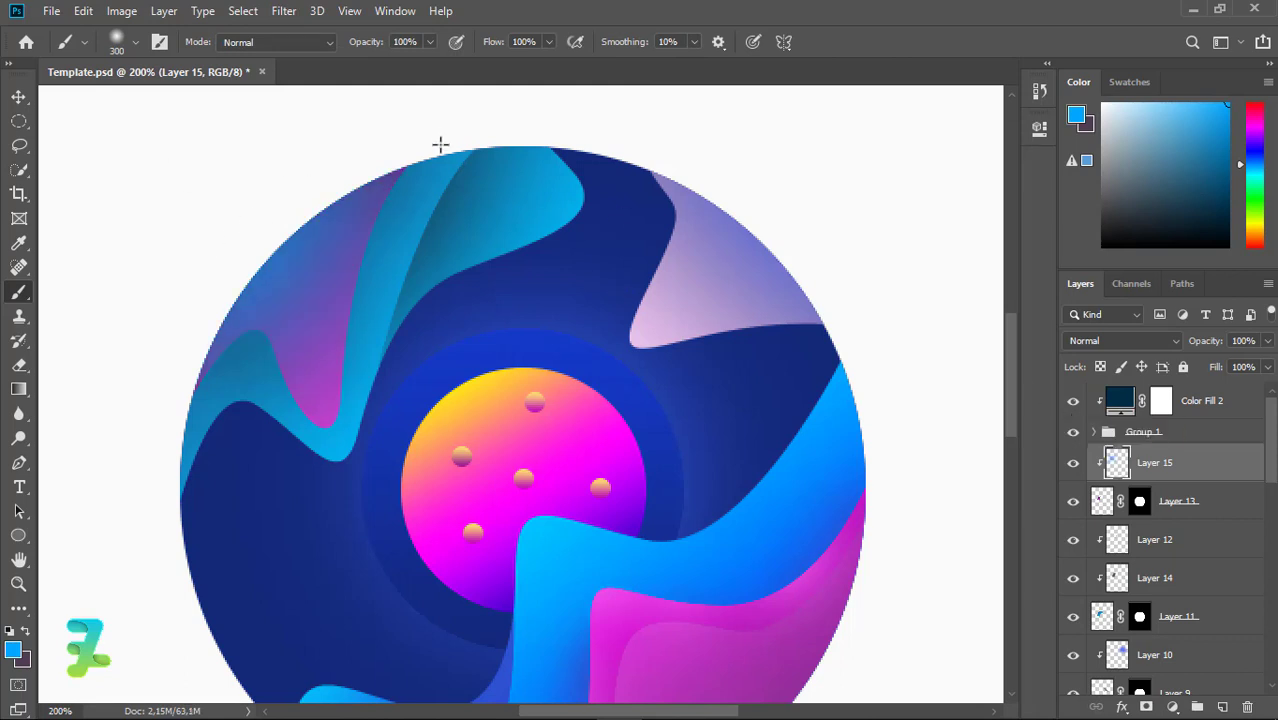
{"action": "key", "text": "ctrl+shift+z"}
{"action": "key", "text": "ctrl+z"}
{"action": "left_click", "coordinate": [1192, 554]}
{"action": "left_click", "coordinate": [1224, 459]}
{"action": "left_click", "coordinate": [1267, 367]}
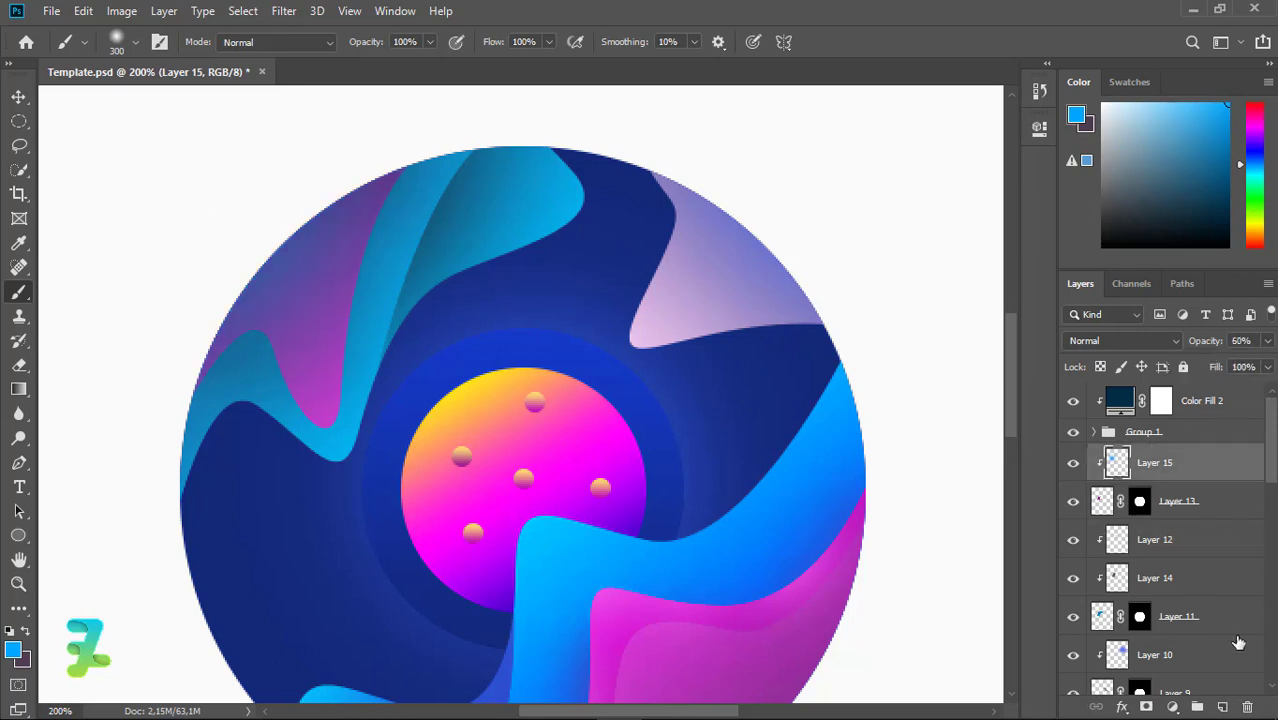
Add clipped Layer 16 above Layer 12 with a blue highlight across the upper wave at 23% opacity
{"action": "left_click", "coordinate": [1240, 539]}
{"action": "left_click", "coordinate": [1222, 707]}
{"action": "right_click", "coordinate": [1208, 556]}
{"action": "left_click", "coordinate": [1085, 360]}
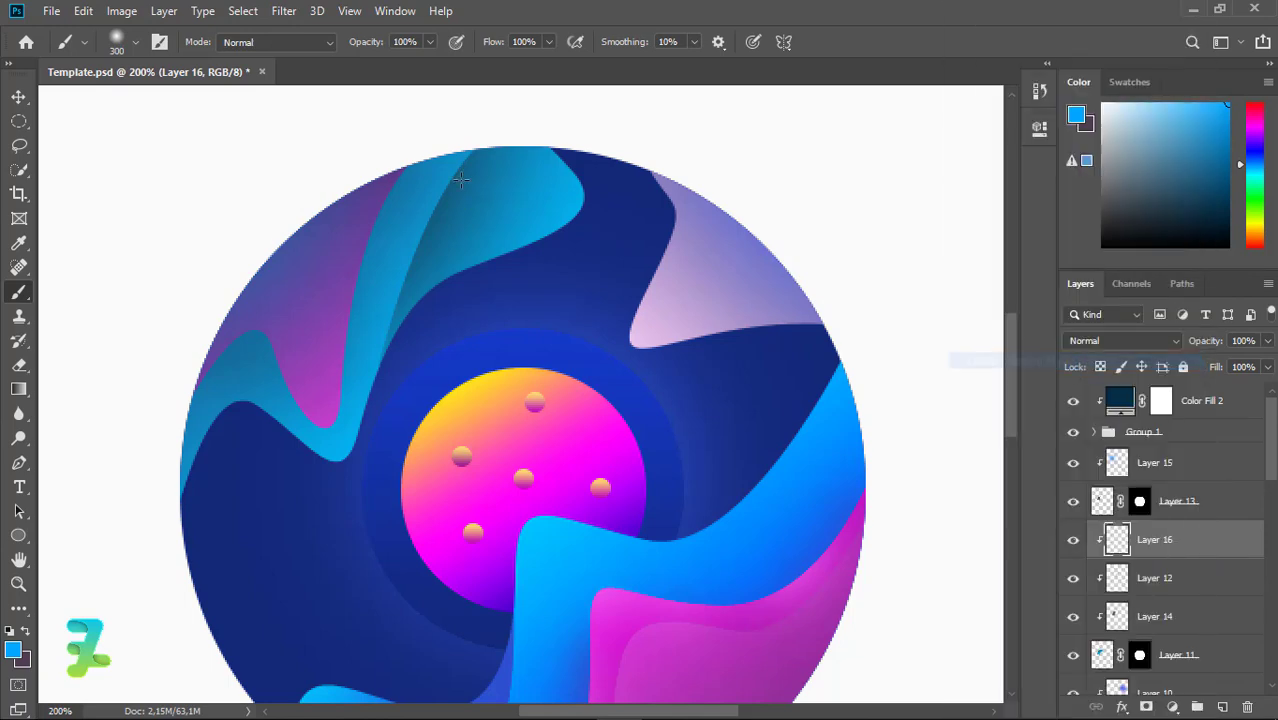
{"action": "left_click_drag", "start_coordinate": [149, 278], "coordinate": [684, 326]}
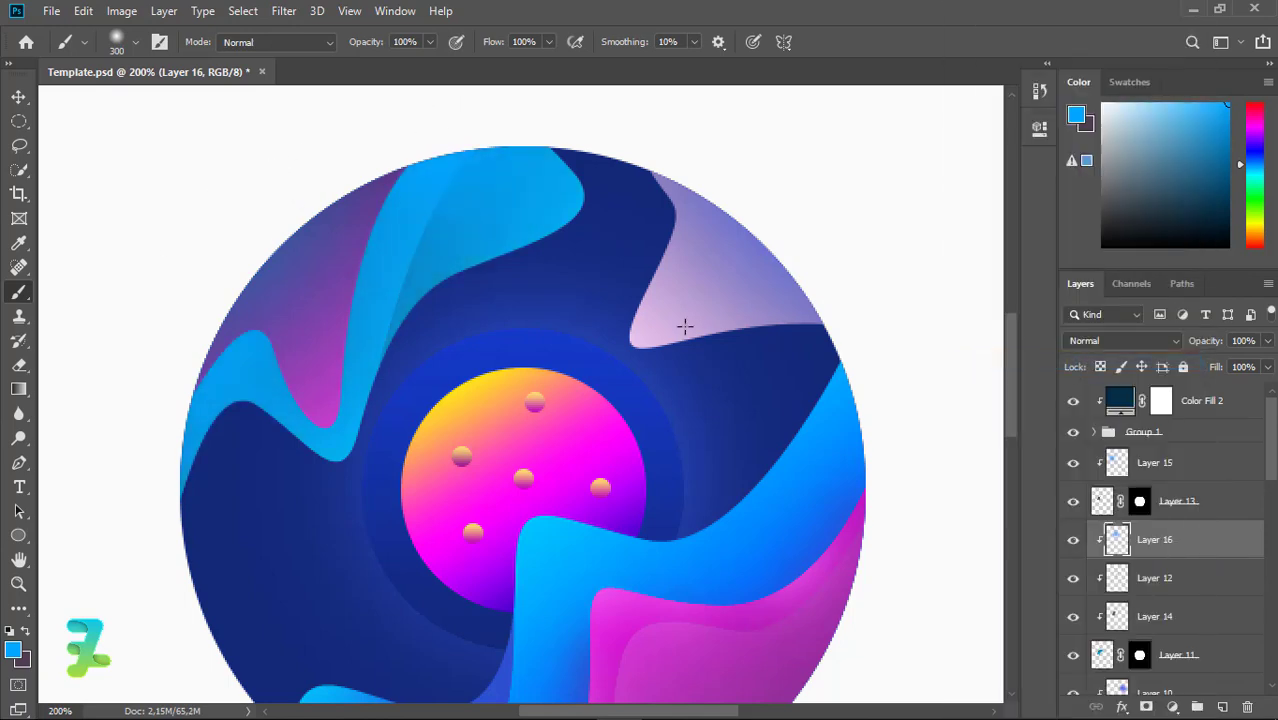
{"action": "left_click", "coordinate": [1268, 341]}
{"action": "mouse_move", "coordinate": [1208, 369]}
{"action": "left_mouse_down"}
{"action": "mouse_move", "coordinate": [1160, 383]}
{"action": "mouse_move", "coordinate": [1196, 367]}
{"action": "left_mouse_up"}
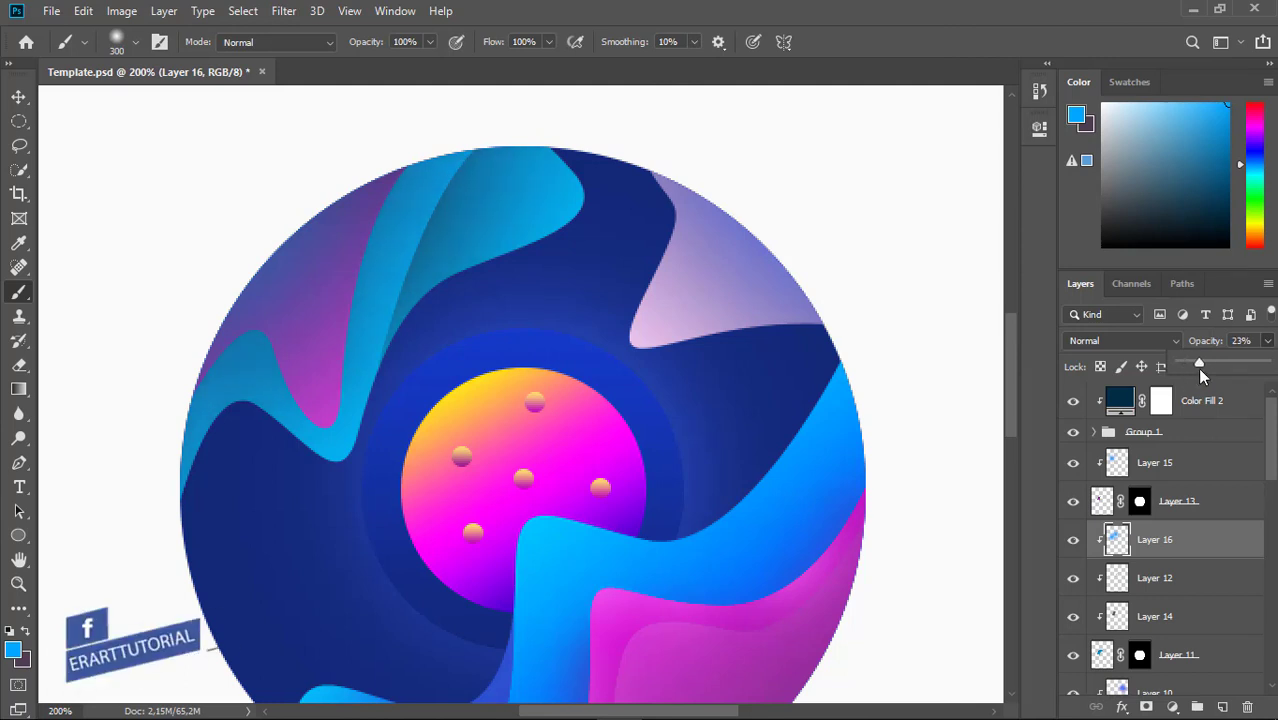
{"action": "key", "text": "ctrl+minus"}
On a new layer above Layer 15, draw a curved wave path at the circle's lower left and make it a selection
{"action": "left_click", "coordinate": [1200, 465]}
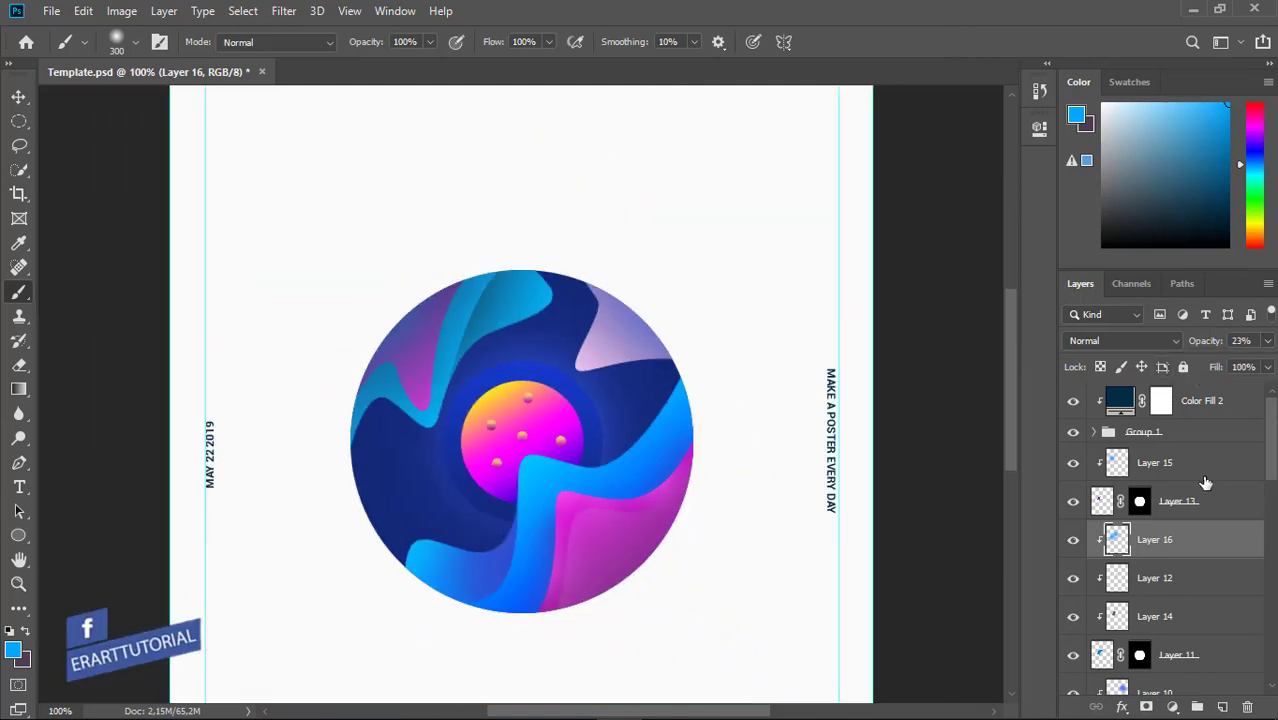
{"action": "left_click", "coordinate": [1222, 707]}
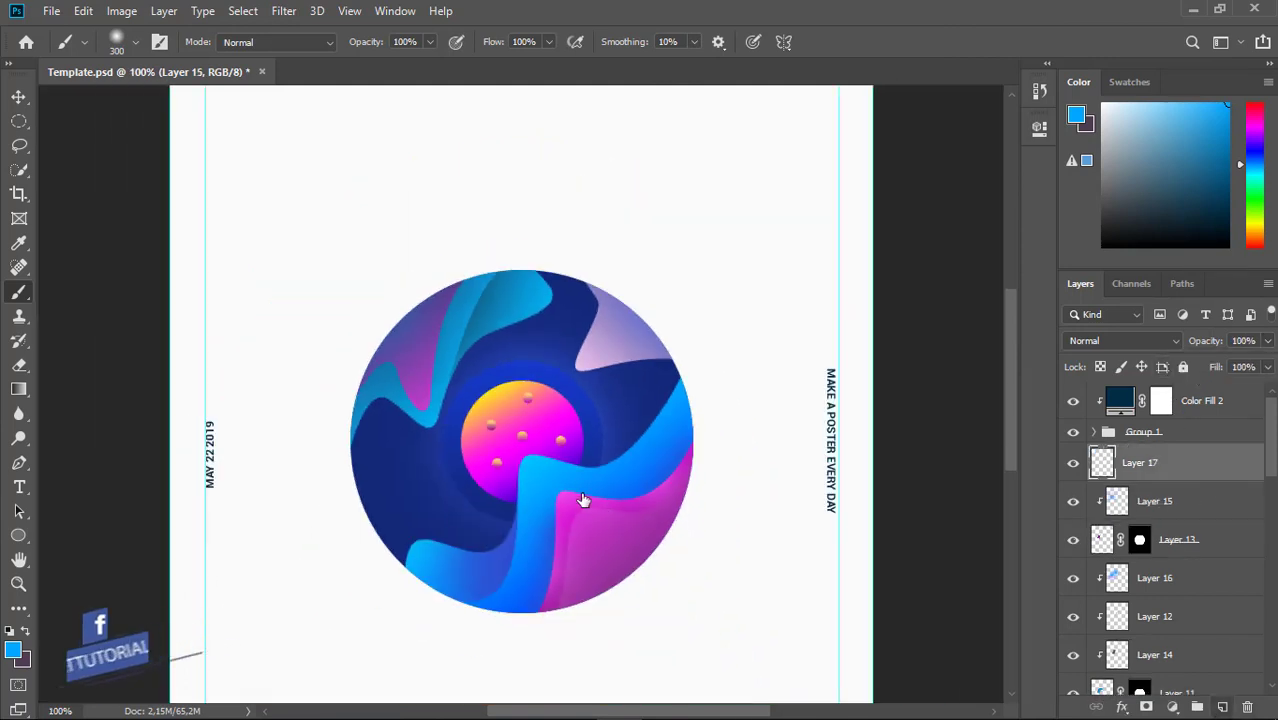
{"action": "left_click", "coordinate": [20, 463]}
{"action": "key", "text": "ctrl+plus"}
{"action": "scroll", "coordinate": [380, 400], "scroll_direction": "down", "scroll_amount": 3}
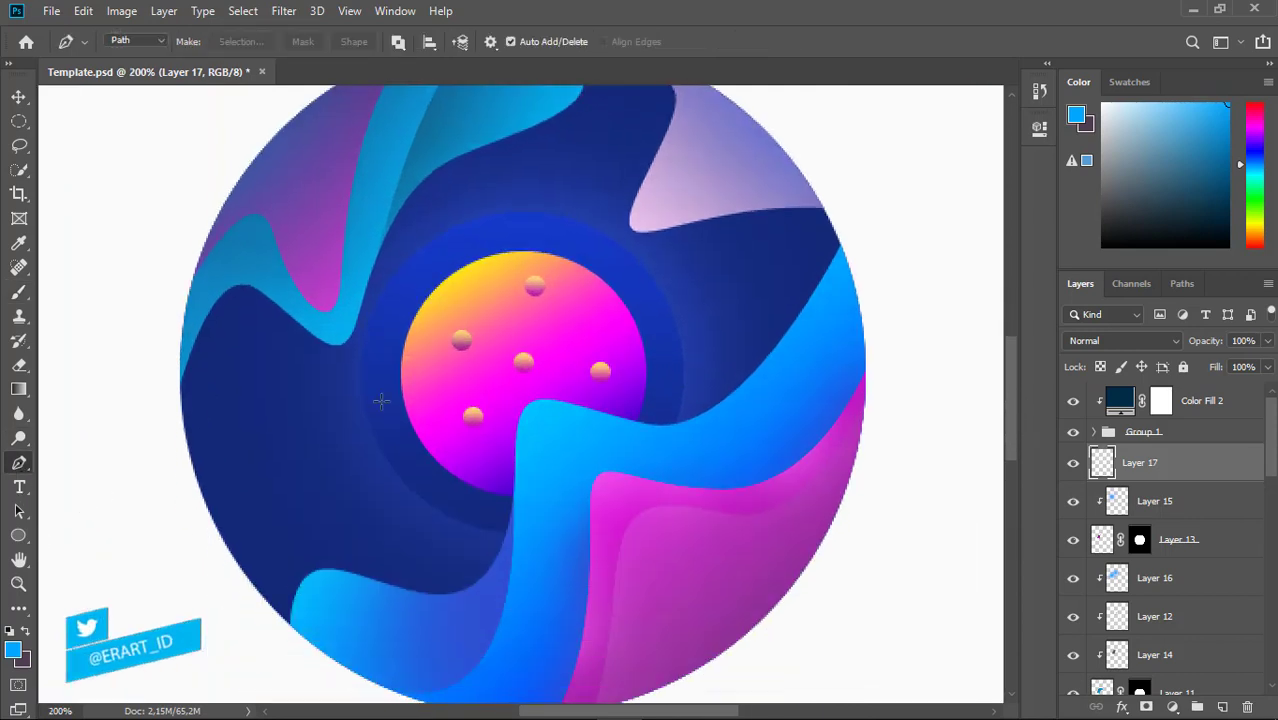
{"action": "left_click", "coordinate": [161, 384]}
{"action": "mouse_move", "coordinate": [226, 422]}
{"action": "left_mouse_down"}
{"action": "mouse_move", "coordinate": [296, 431]}
{"action": "mouse_move", "coordinate": [304, 505]}
{"action": "left_mouse_up"}
{"action": "left_click_drag", "start_coordinate": [270, 628], "coordinate": [286, 652]}
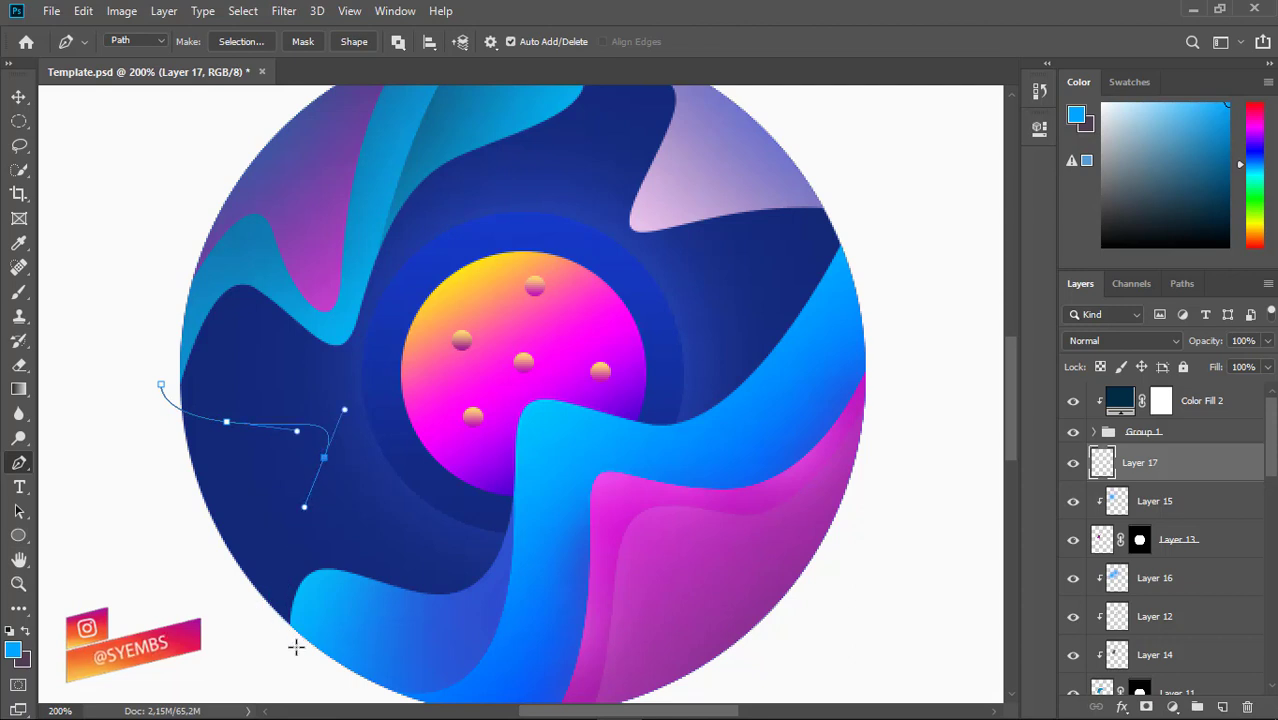
{"action": "left_click_drag", "start_coordinate": [300, 653], "coordinate": [300, 634]}
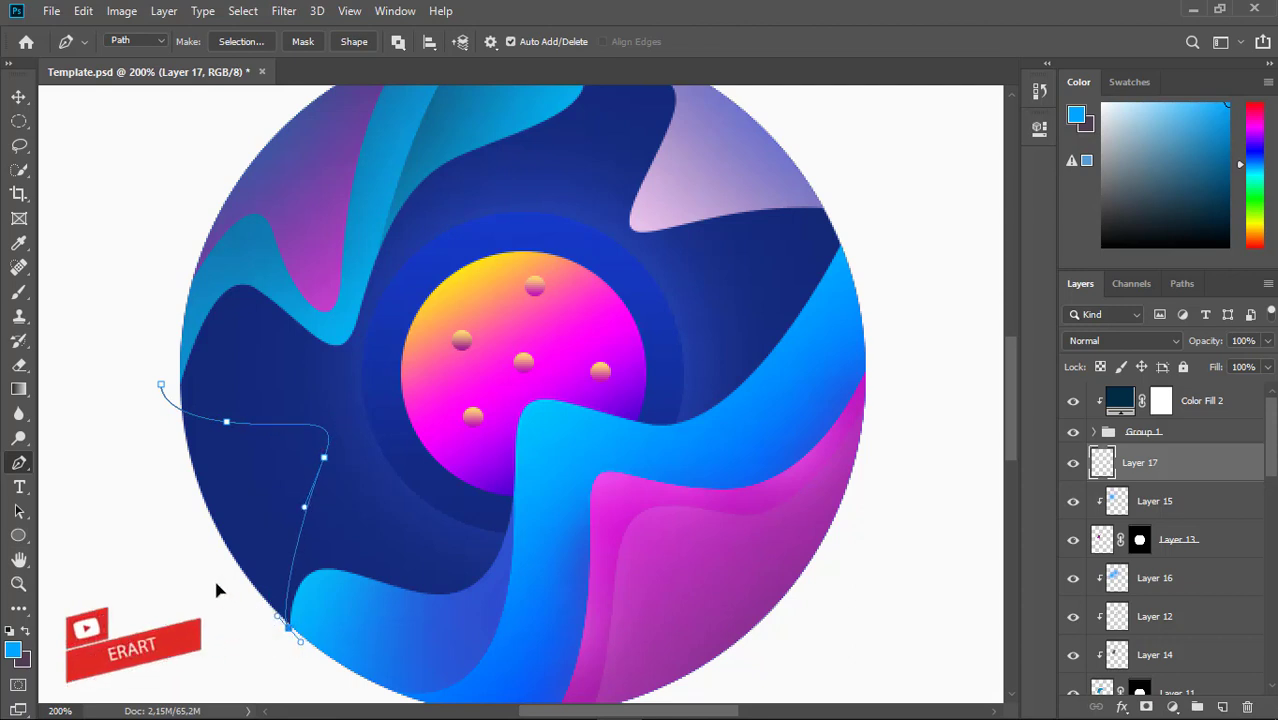
{"action": "right_click", "coordinate": [165, 393]}
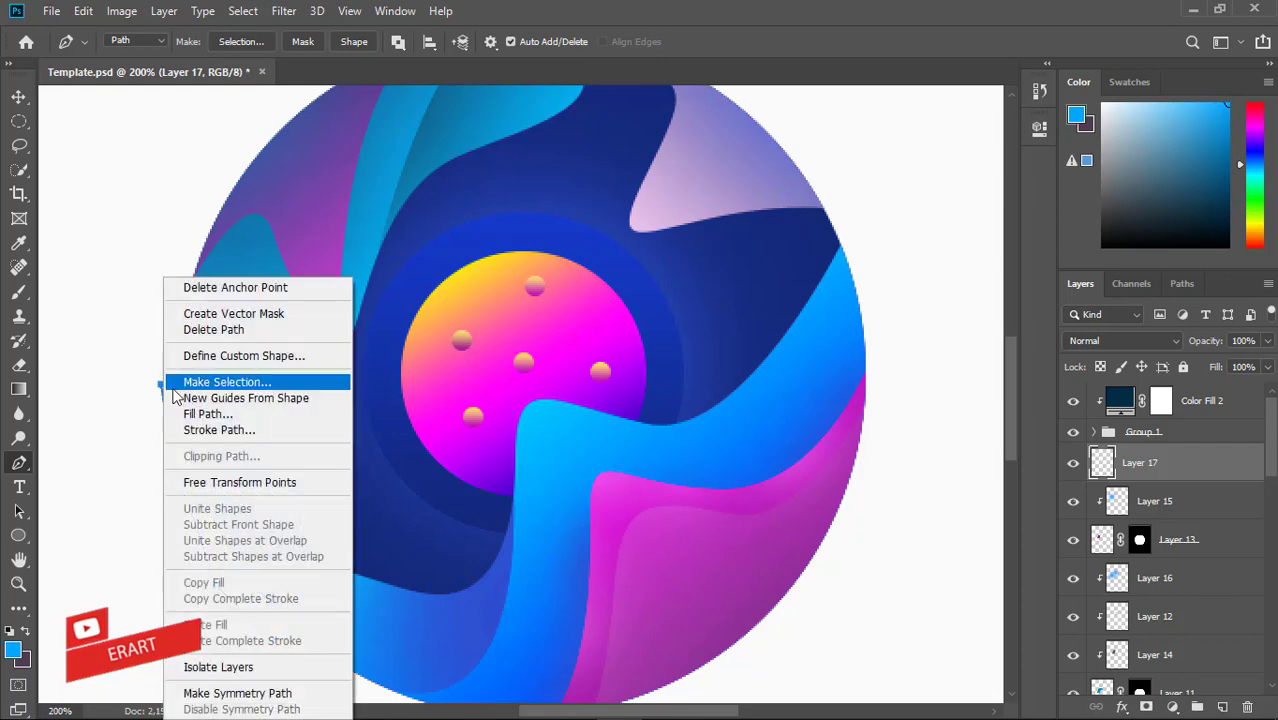
{"action": "left_click", "coordinate": [257, 376]}
{"action": "key", "text": "Return"}
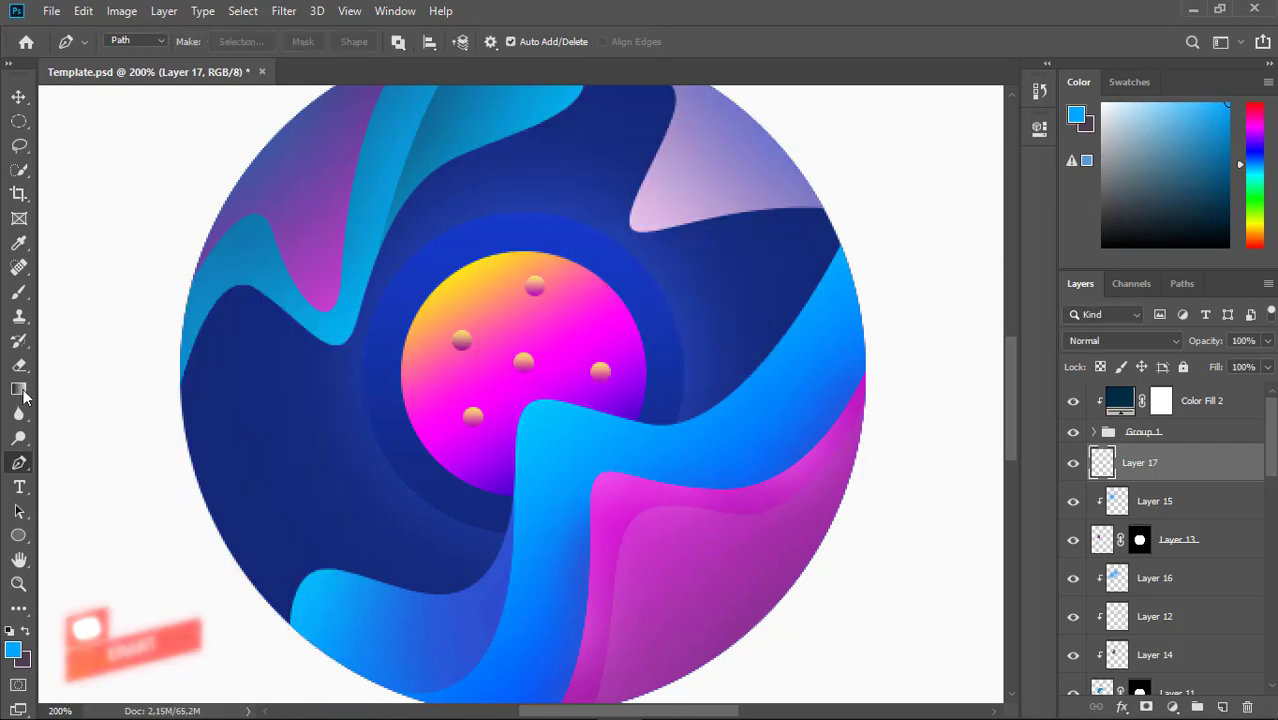
Fill the wave with a gradient whose left stop is light pink ffd7fe fading to purple, then deselect
{"action": "key", "text": "g"}
{"action": "left_click_drag", "start_coordinate": [323, 492], "coordinate": [220, 600]}
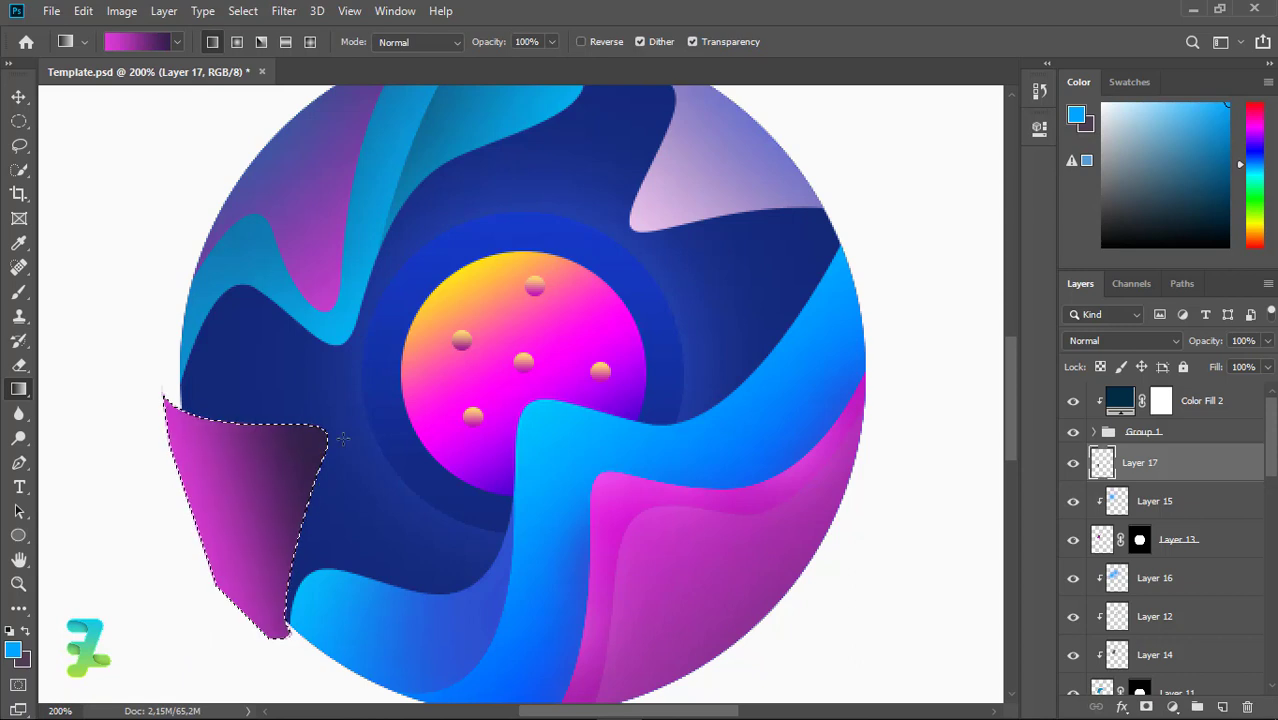
{"action": "left_click_drag", "start_coordinate": [340, 430], "coordinate": [137, 578]}
{"action": "left_click", "coordinate": [120, 45]}
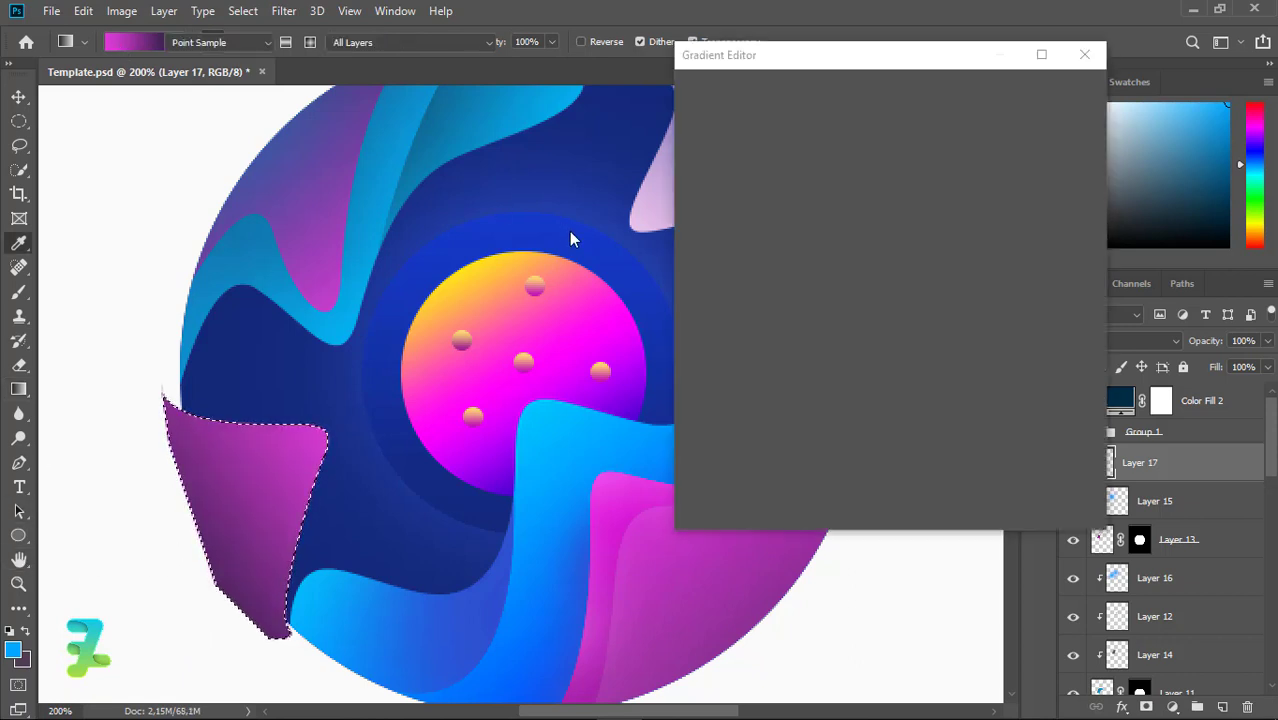
{"action": "left_click", "coordinate": [700, 401]}
{"action": "double_click", "coordinate": [700, 401]}
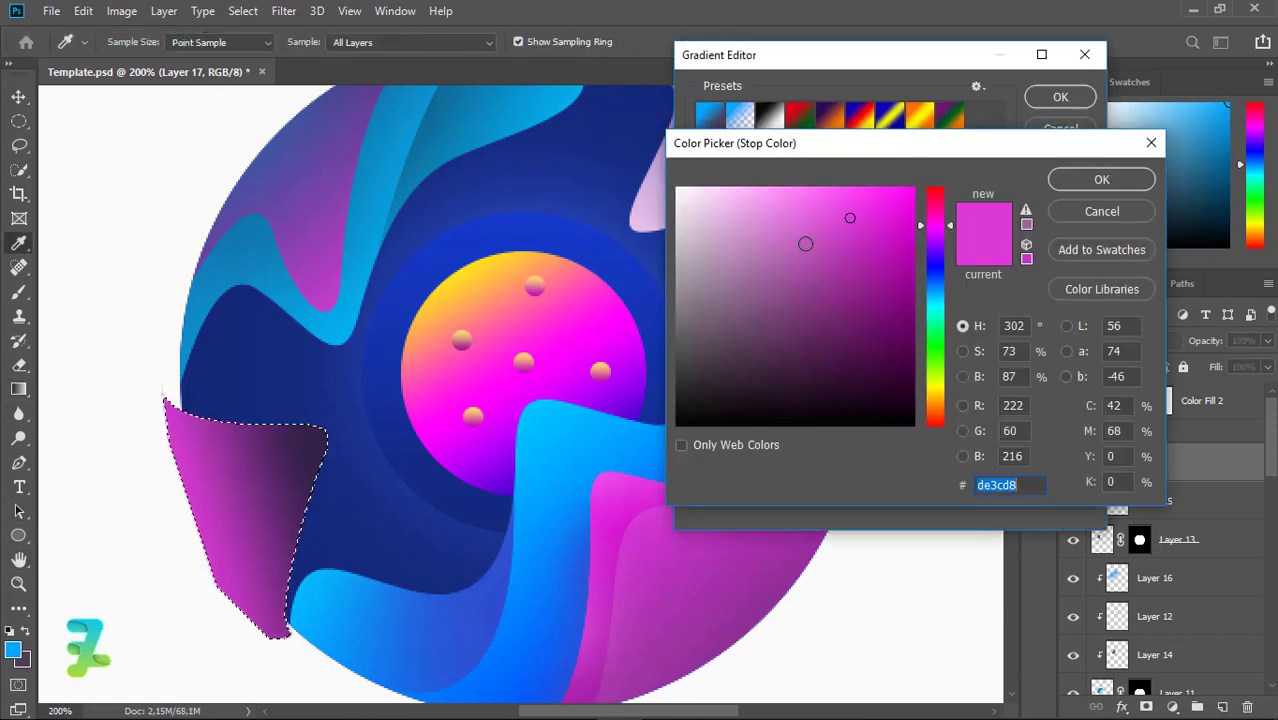
{"action": "left_click_drag", "start_coordinate": [793, 200], "coordinate": [712, 186]}
{"action": "key", "text": "Return"}
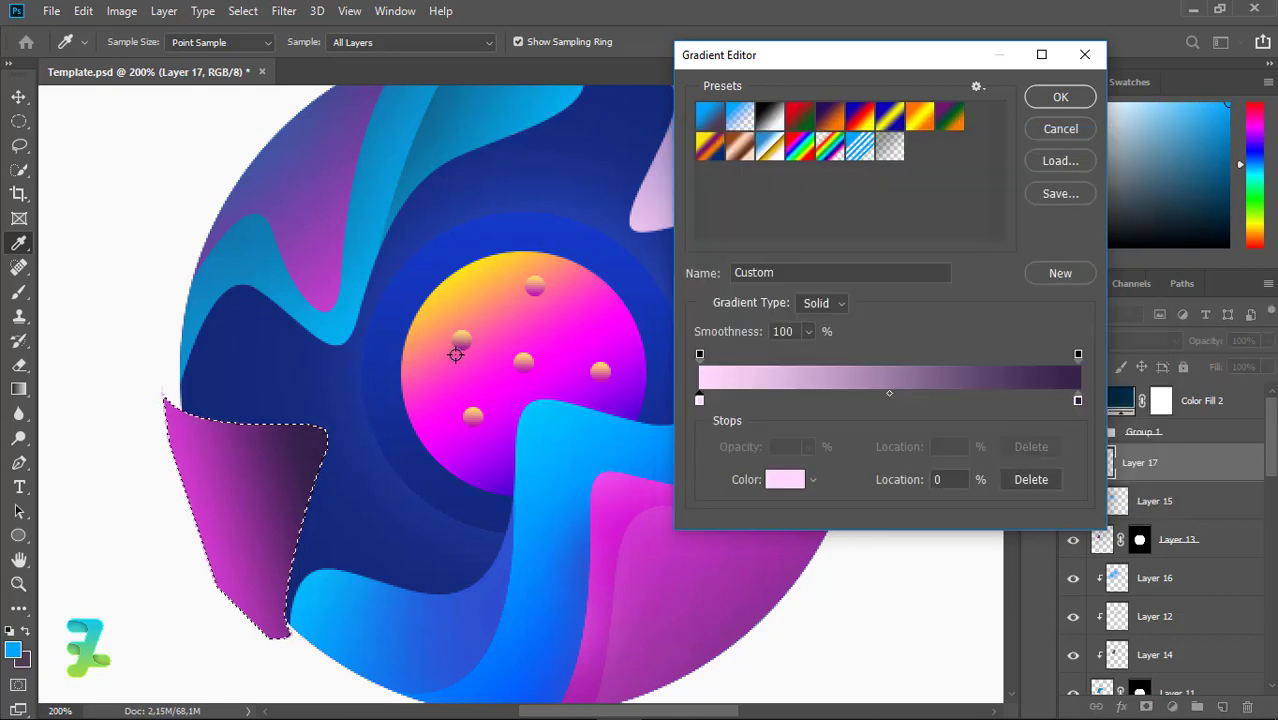
{"action": "left_click", "coordinate": [1060, 96]}
{"action": "left_click_drag", "start_coordinate": [325, 430], "coordinate": [220, 615]}
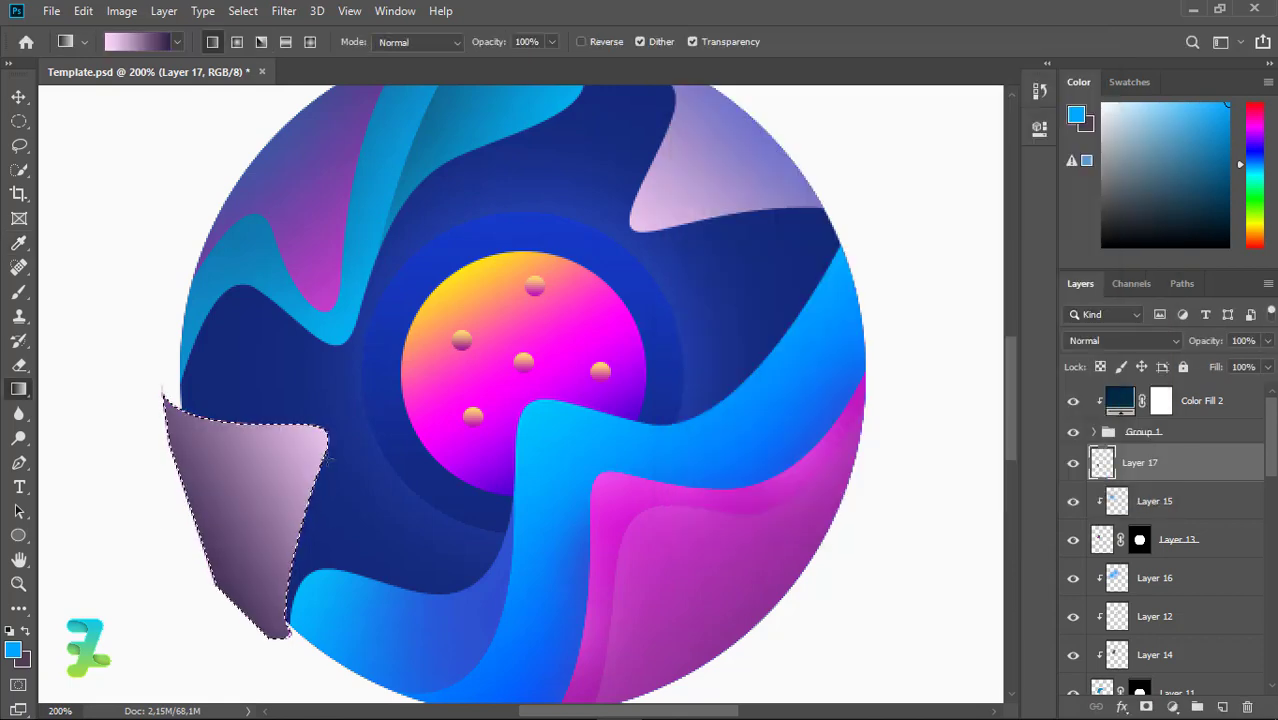
{"action": "key", "text": "ctrl+d"}
Mask the new wave to the circle and pick a light blue painting colour
{"action": "left_click", "coordinate": [1141, 540], "text": "ctrl"}
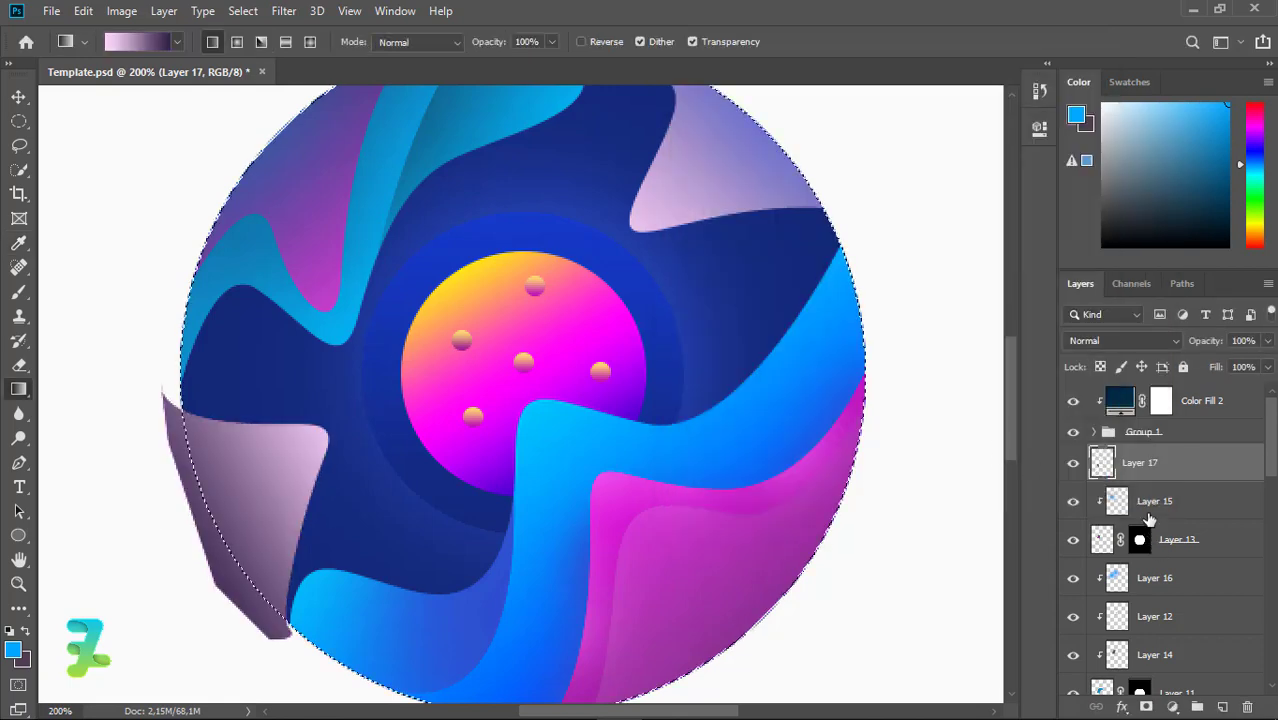
{"action": "left_click", "coordinate": [1147, 707]}
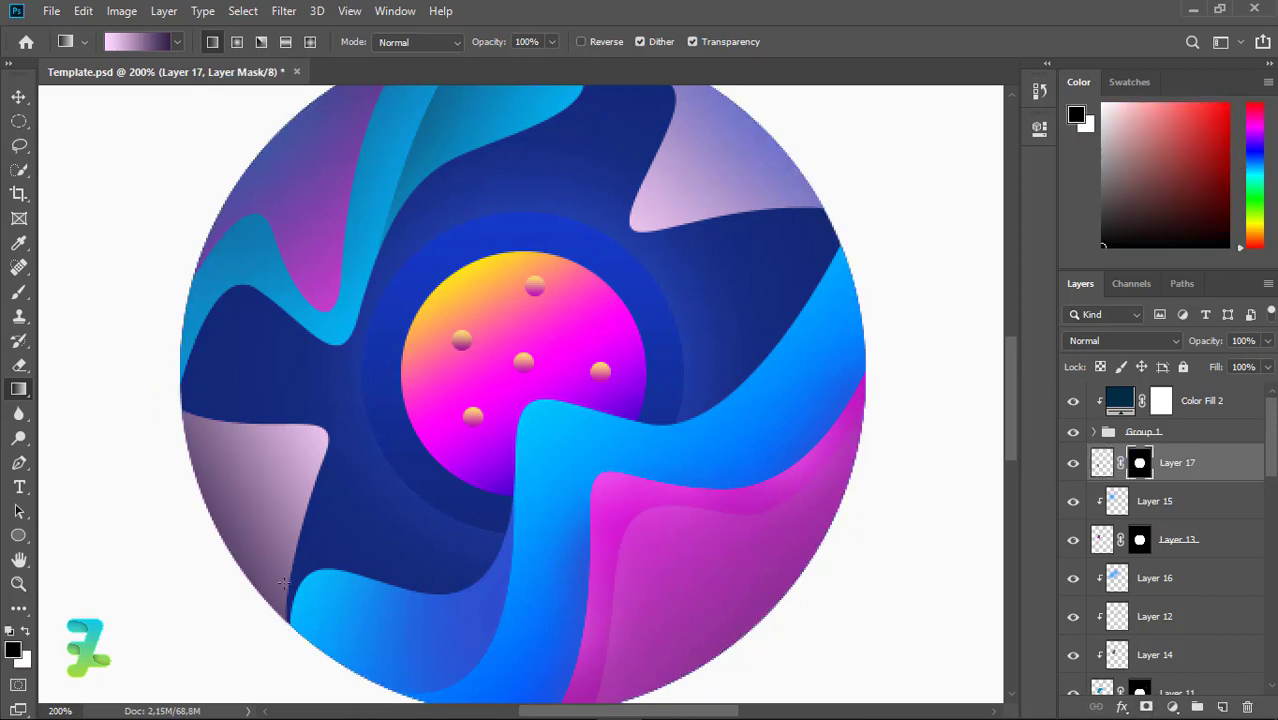
{"action": "left_click", "coordinate": [13, 651]}
{"action": "left_click", "coordinate": [935, 270]}
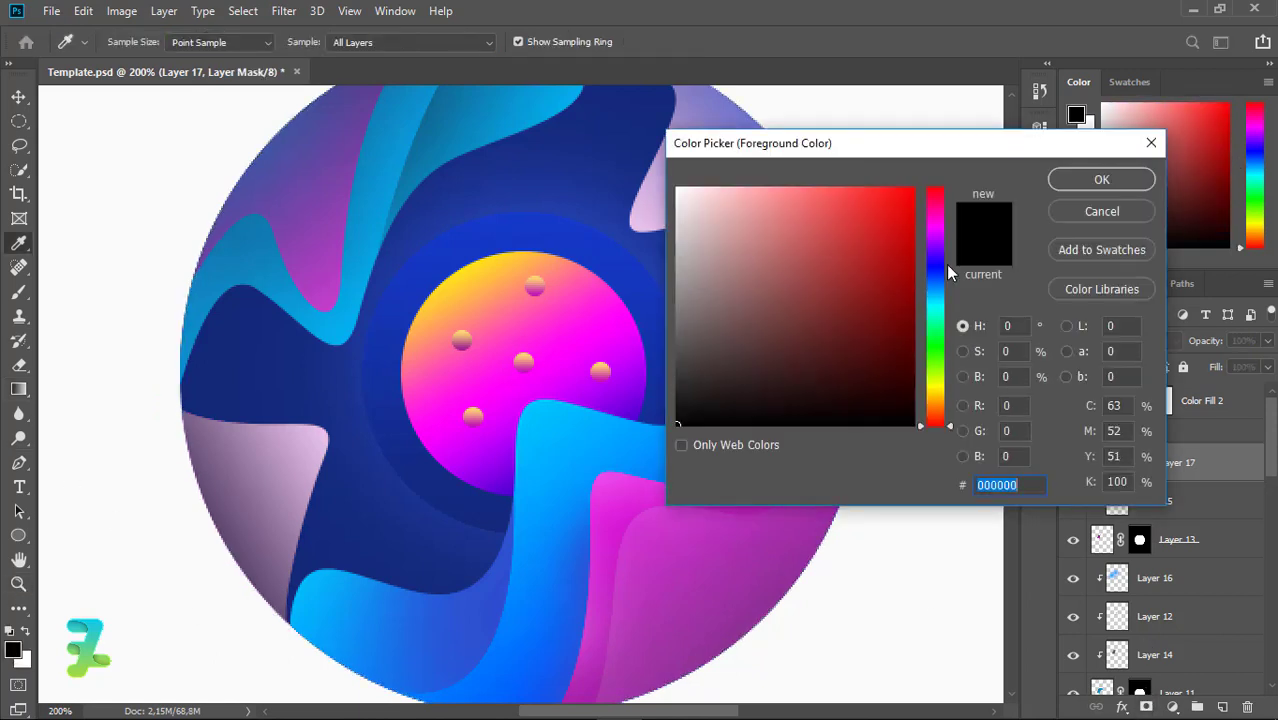
{"action": "left_click_drag", "start_coordinate": [905, 247], "coordinate": [826, 246]}
{"action": "left_click", "coordinate": [884, 220]}
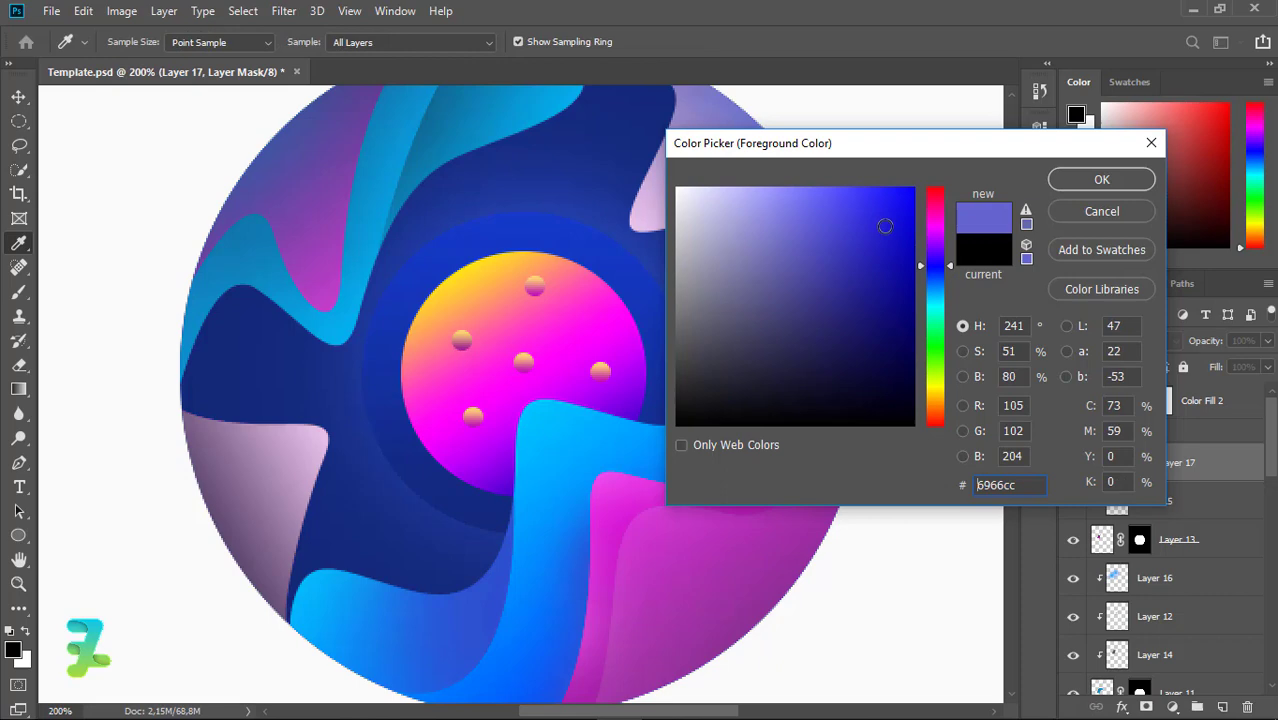
{"action": "left_click", "coordinate": [1066, 180]}
Add clipped Layer 18 and softly tint the lower-left wave blue with a soft brush
{"action": "key", "text": "b"}
{"action": "left_click_drag", "start_coordinate": [154, 472], "coordinate": [144, 524]}
{"action": "key", "text": "ctrl+z"}
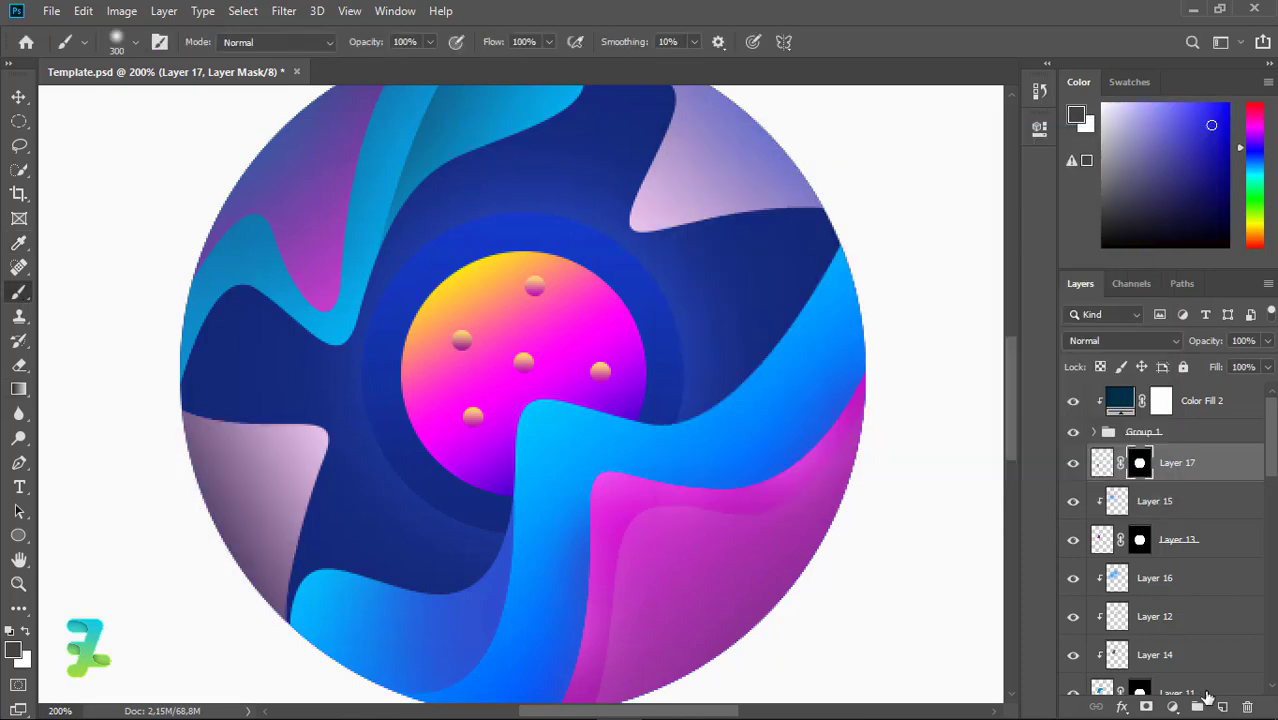
{"action": "left_click", "coordinate": [1222, 707]}
{"action": "right_click", "coordinate": [1175, 463]}
{"action": "left_click", "coordinate": [1067, 359]}
{"action": "left_click_drag", "start_coordinate": [247, 543], "coordinate": [143, 551]}
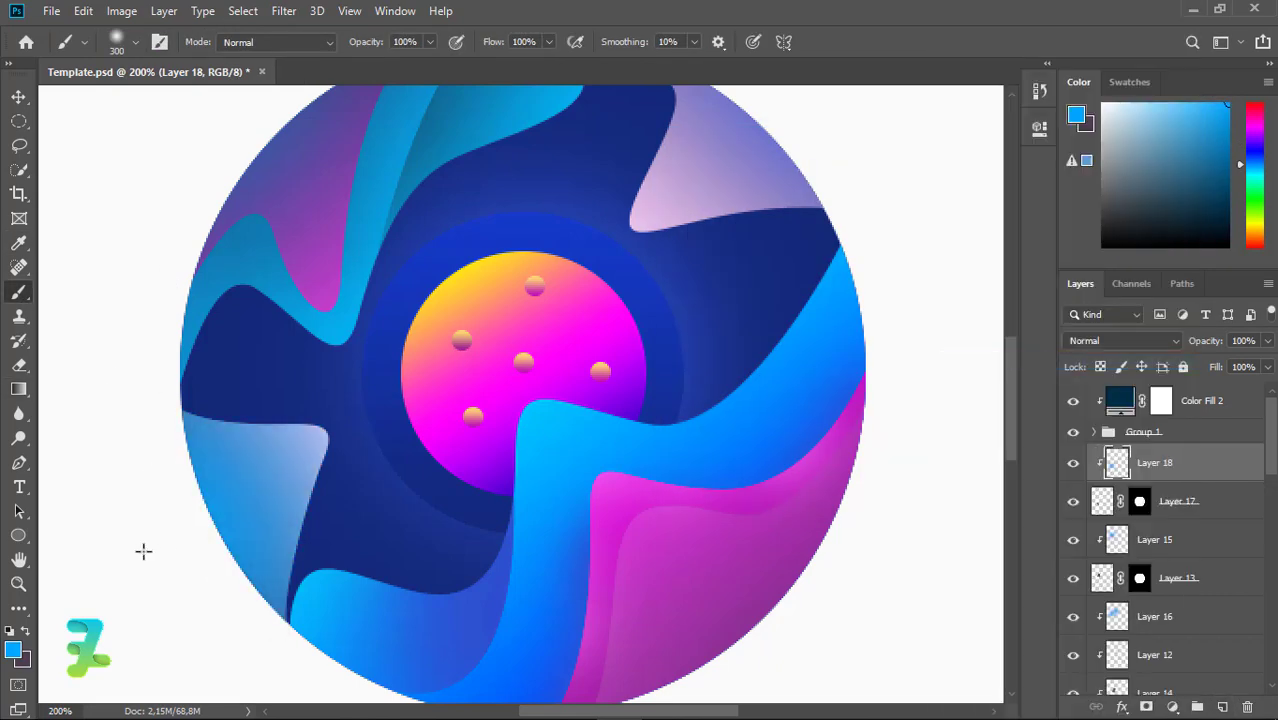
{"action": "key", "text": "ctrl+z"}
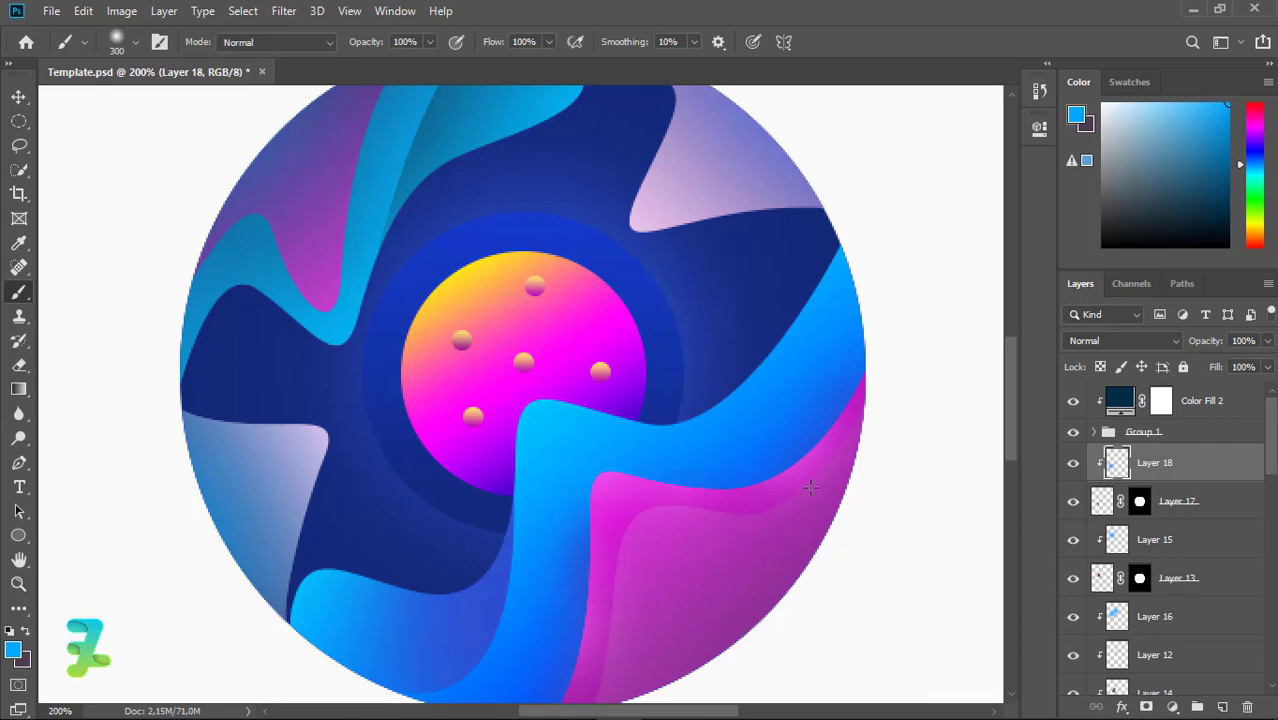
{"action": "key", "text": "ctrl+minus"}
{"action": "key", "text": "ctrl+plus"}
Add a new layer above Layer 1 and set the painting colour to white #ffffff
{"action": "scroll", "coordinate": [1272, 460], "scroll_direction": "down", "scroll_amount": 5}
{"action": "scroll", "coordinate": [1272, 460], "scroll_direction": "down", "scroll_amount": 5}
{"action": "scroll", "coordinate": [1272, 460], "scroll_direction": "down", "scroll_amount": 5}
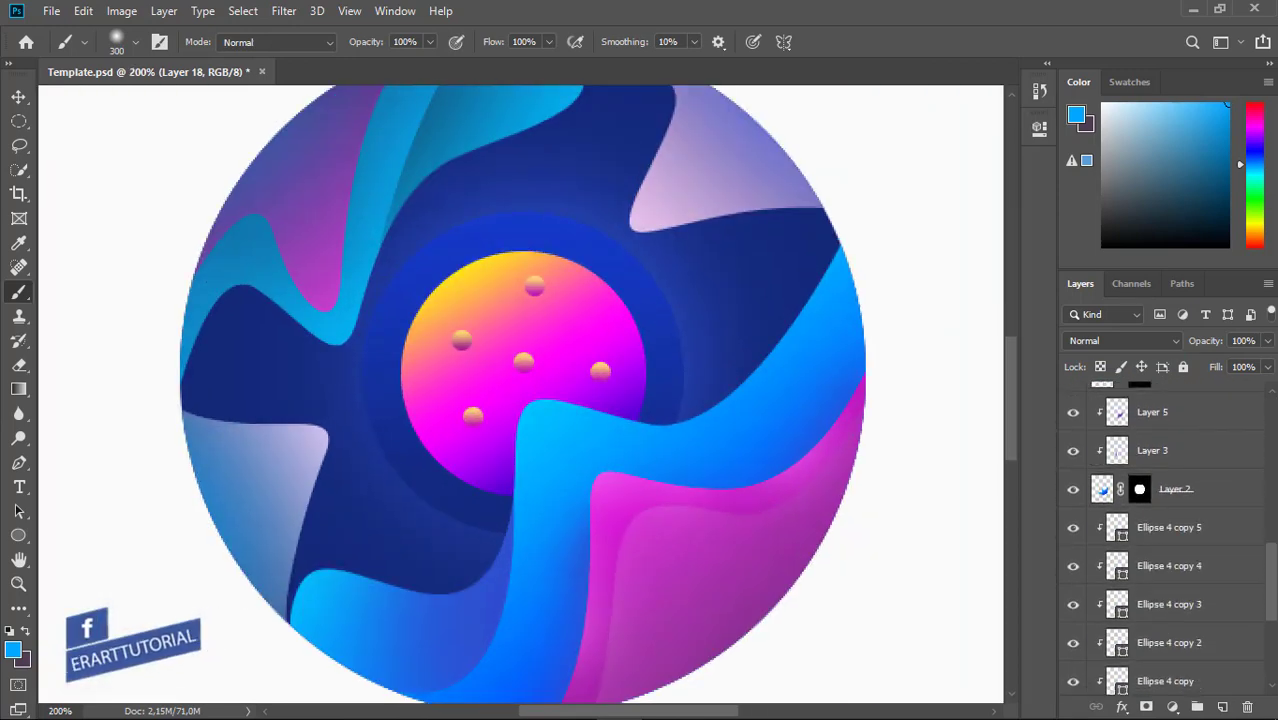
{"action": "scroll", "coordinate": [1272, 460], "scroll_direction": "down", "scroll_amount": 5}
{"action": "left_click", "coordinate": [1071, 630]}
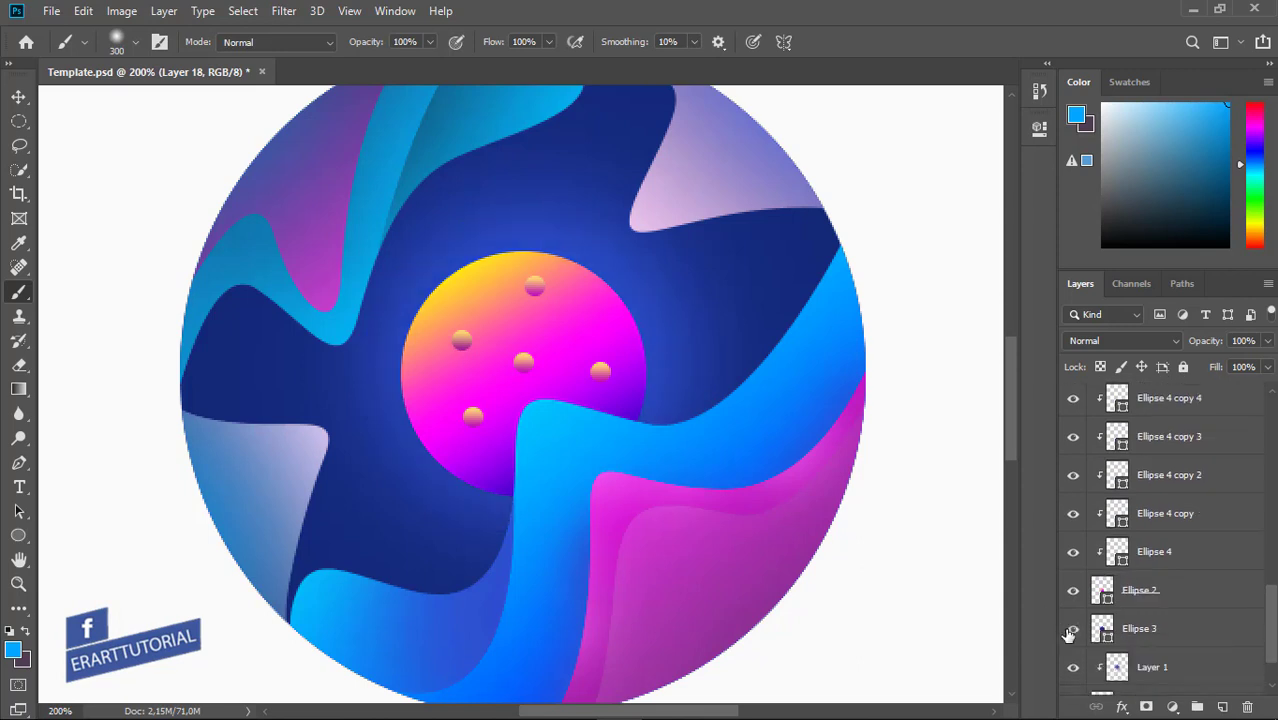
{"action": "left_click", "coordinate": [1215, 665]}
{"action": "left_click", "coordinate": [1224, 708]}
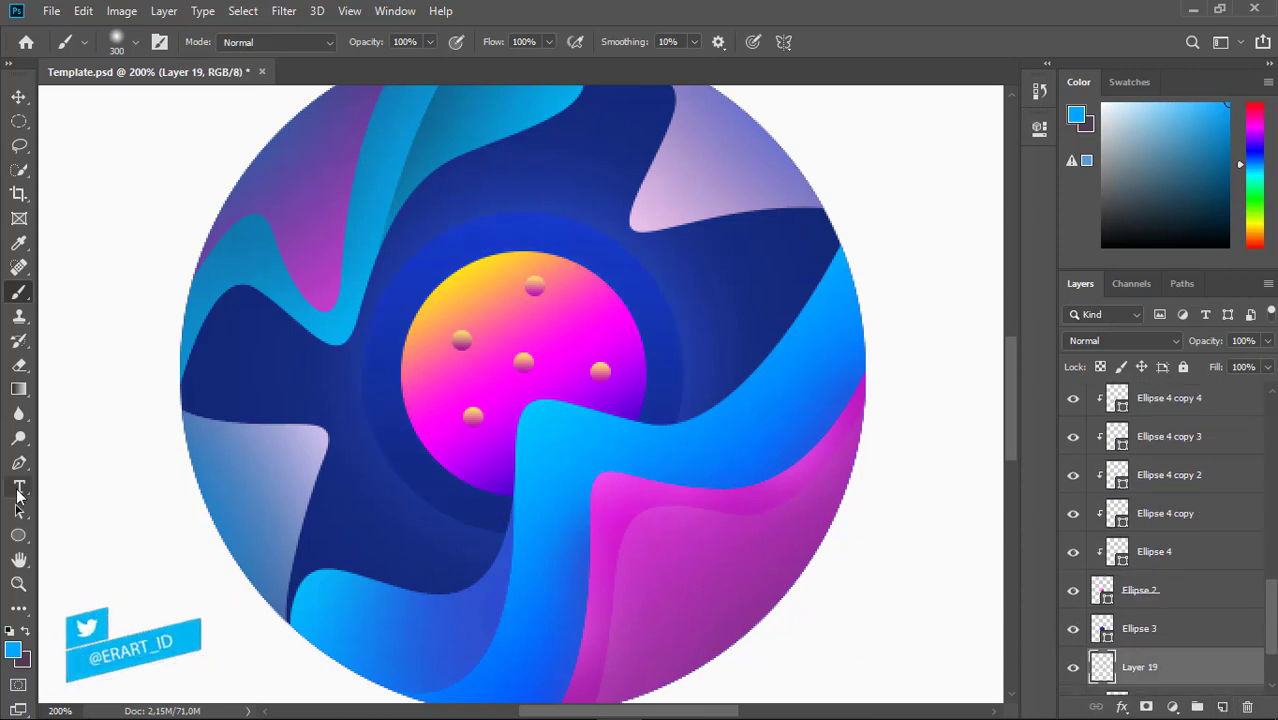
{"action": "left_click", "coordinate": [12, 652]}
{"action": "type", "text": "ffffff"}
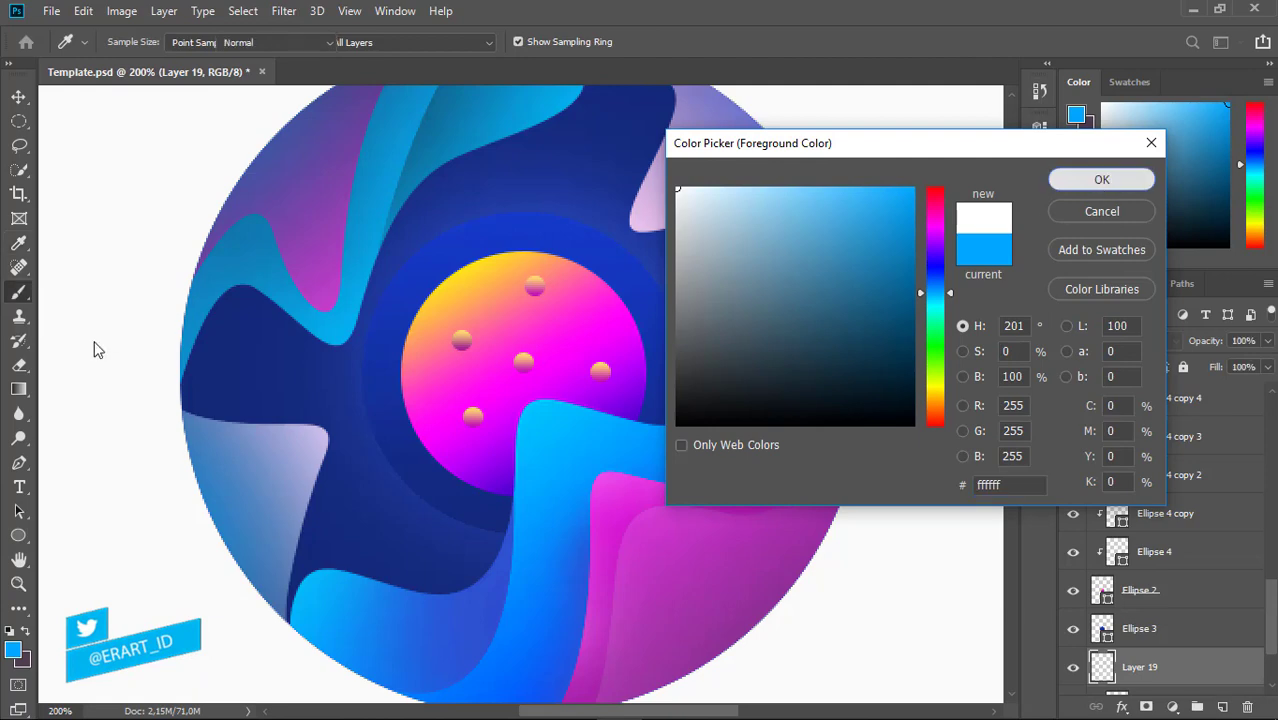
{"action": "key", "text": "Return"}
Set a tiny 100%-hardness brush and place white star dots across the navy areas
{"action": "left_click", "coordinate": [135, 42]}
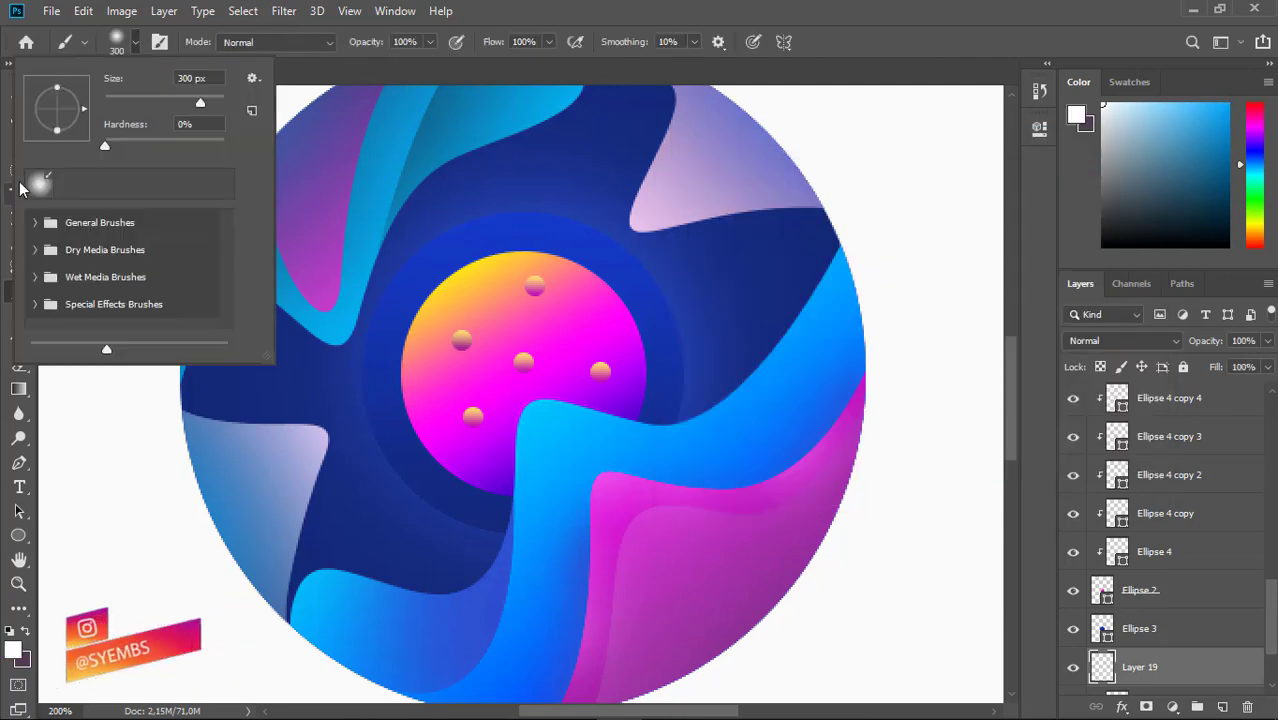
{"action": "left_click_drag", "start_coordinate": [102, 144], "coordinate": [226, 144]}
{"action": "type", "text": "47"}
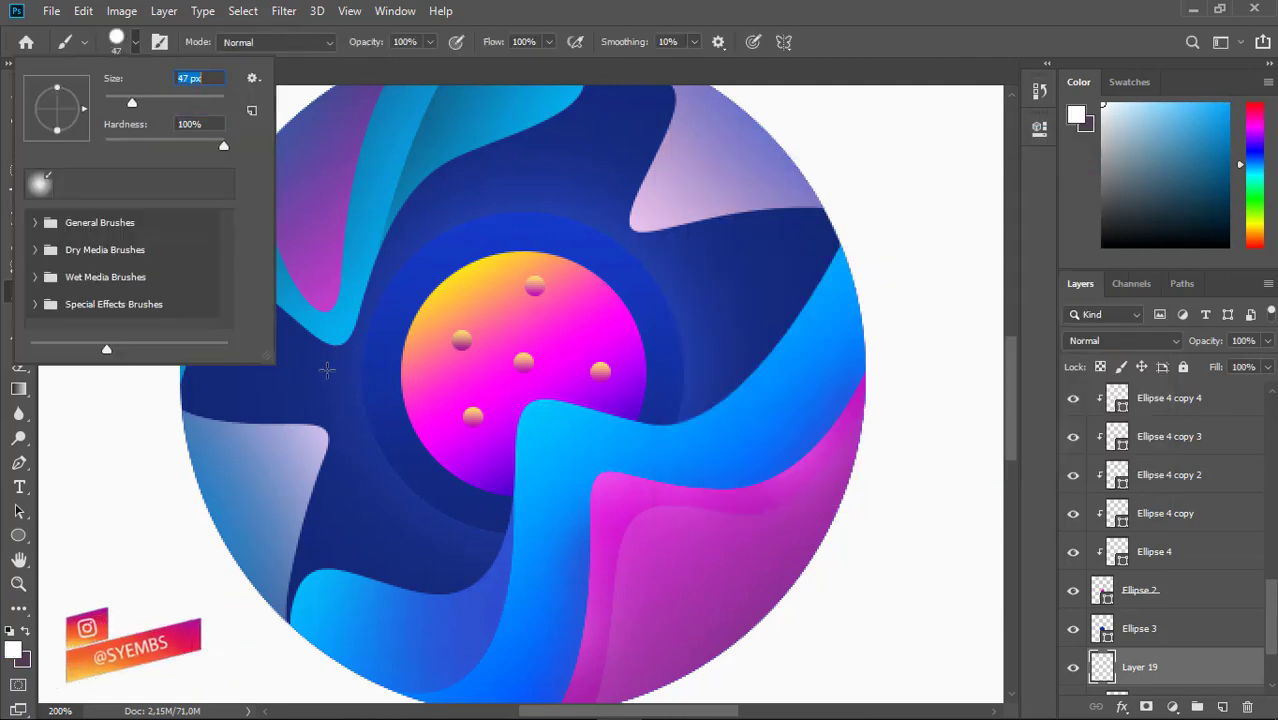
{"action": "type", "text": "40"}
{"action": "key", "text": "Return"}
{"action": "left_click", "coordinate": [327, 370]}
{"action": "key", "text": "ctrl+z"}
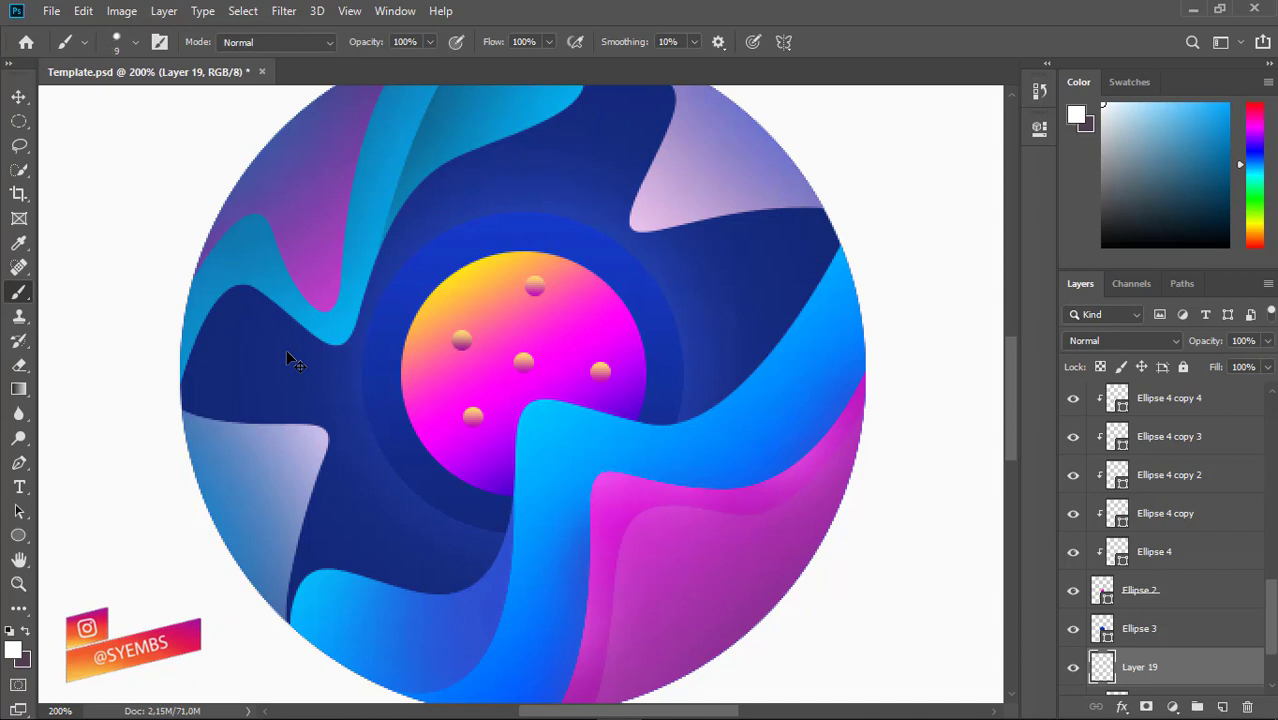
{"action": "left_click", "coordinate": [249, 366]}
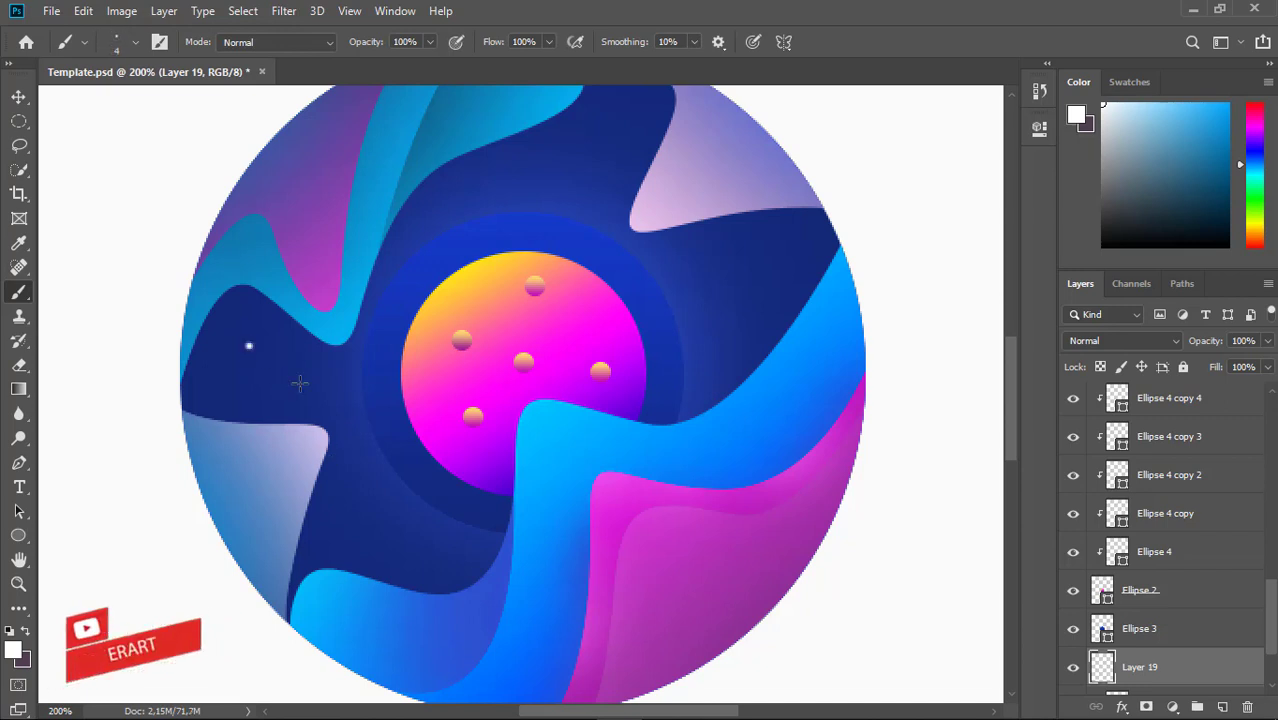
{"action": "left_click", "coordinate": [406, 553]}
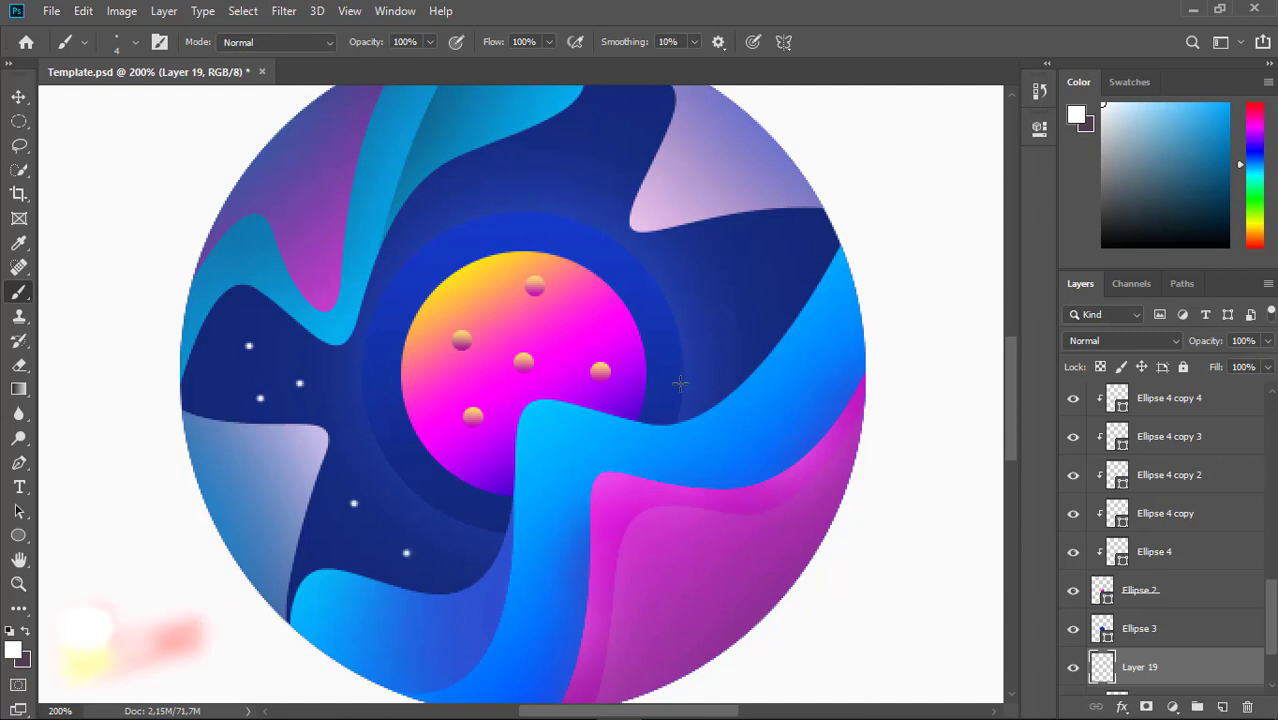
{"action": "left_click", "coordinate": [707, 375]}
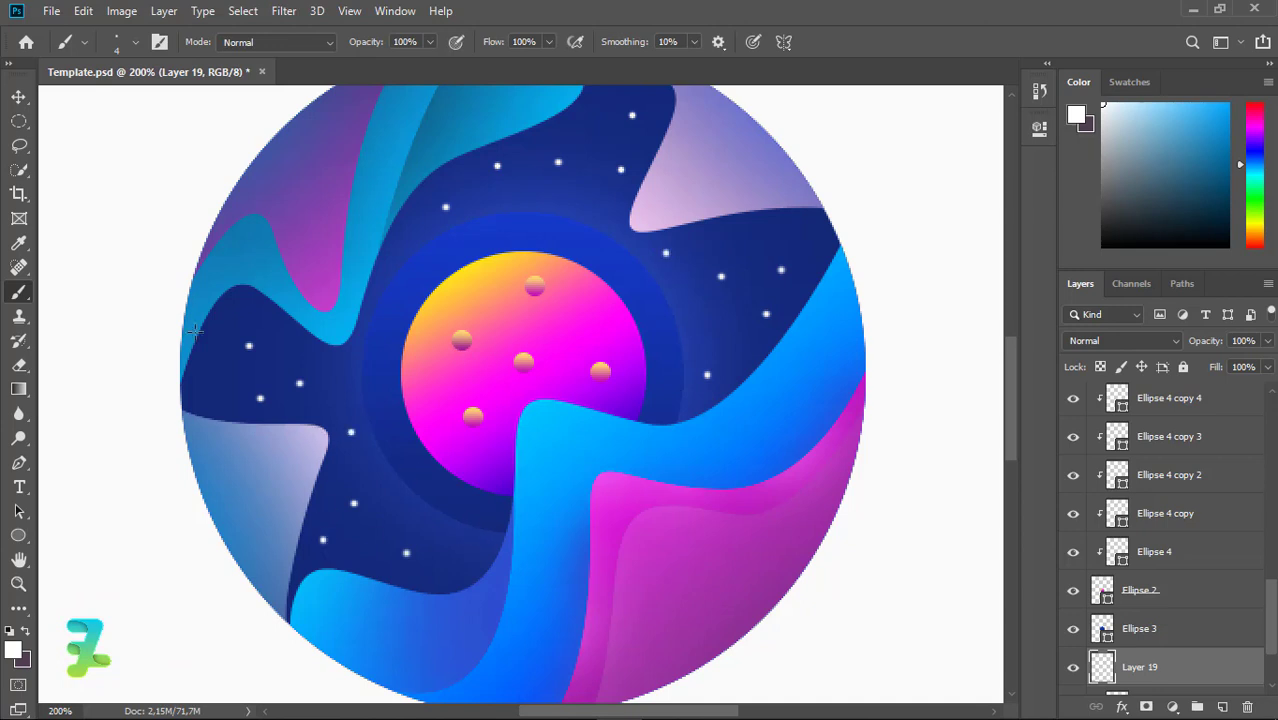
Zoom to 300% and draw a small circle left of the pink planet
{"action": "left_click", "coordinate": [22, 100]}
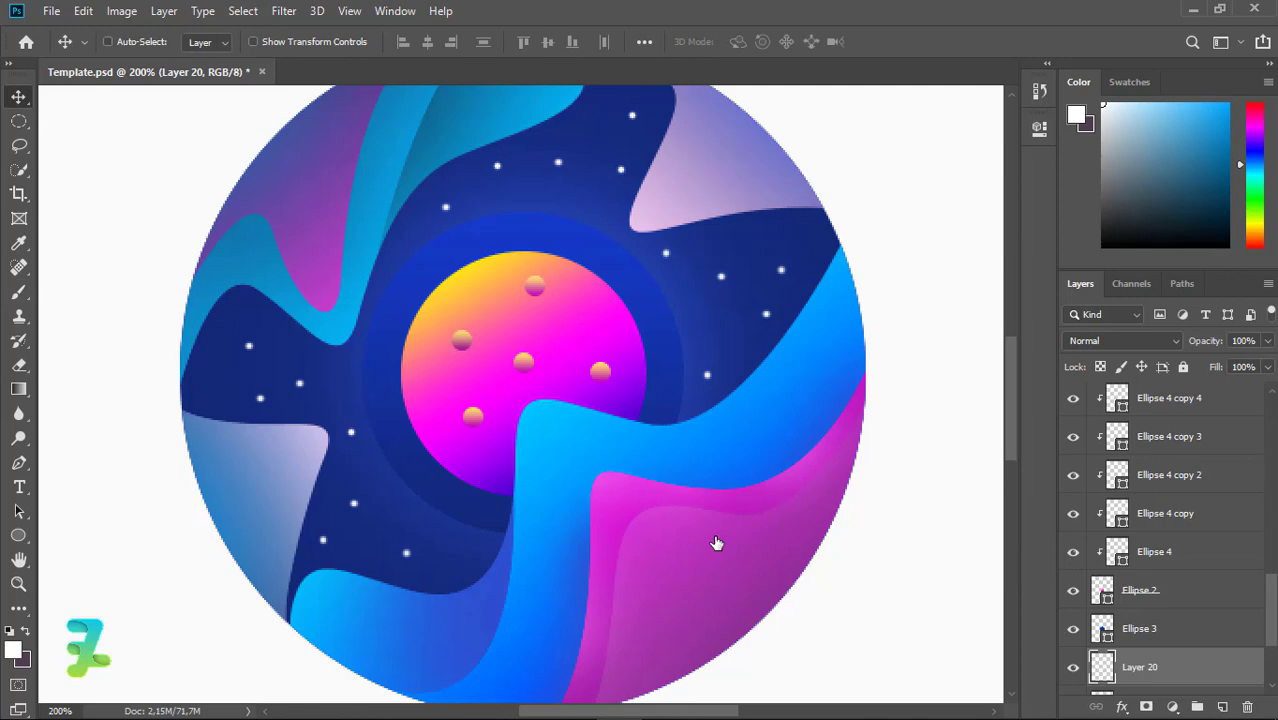
{"action": "key", "text": "ctrl+plus"}
{"action": "left_click", "coordinate": [19, 512]}
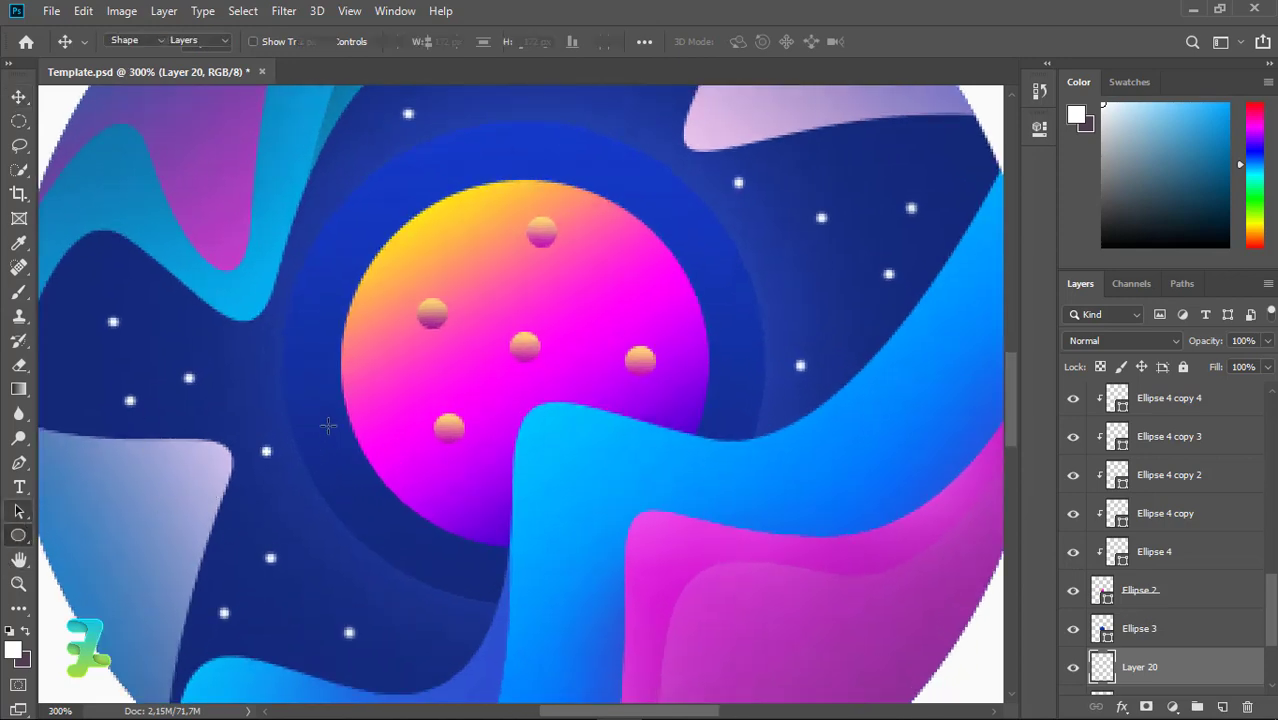
{"action": "key", "text": "u"}
{"action": "left_click_drag", "start_coordinate": [328, 425], "coordinate": [296, 399]}
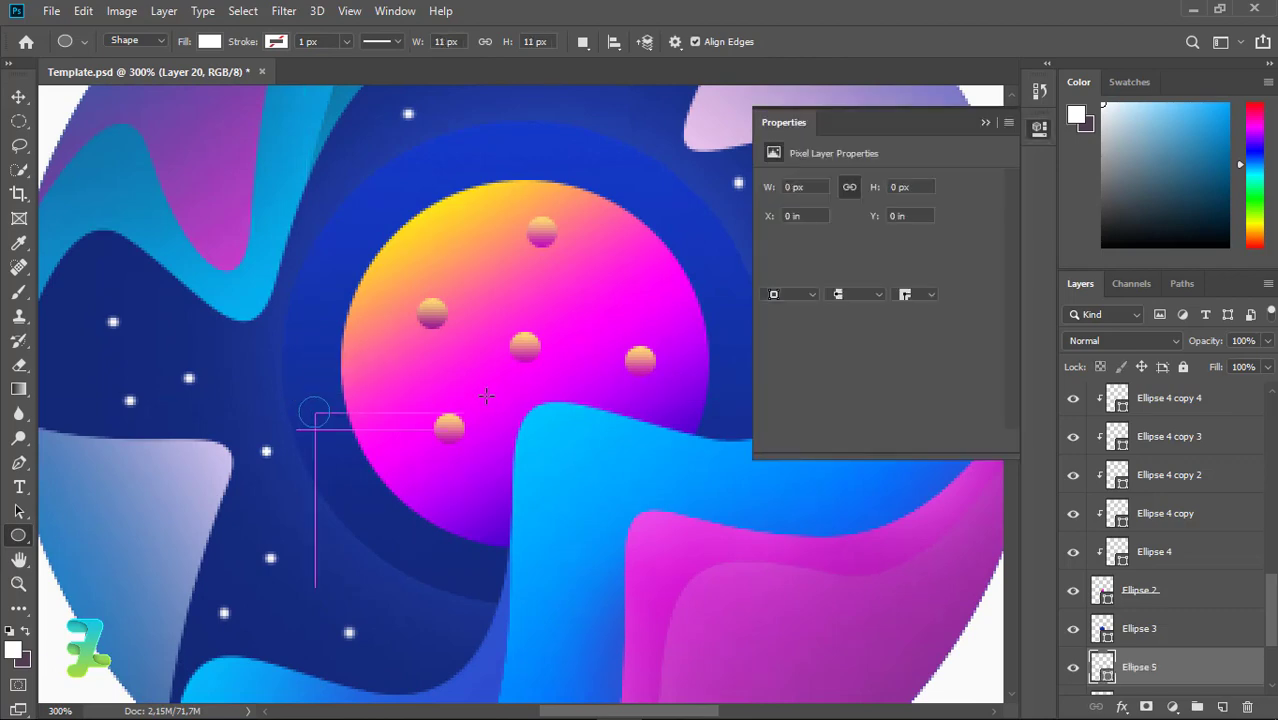
Move the Ellipse 5 layer above the Ellipse 4 copies and shift the dot up-left
{"action": "left_click", "coordinate": [775, 272]}
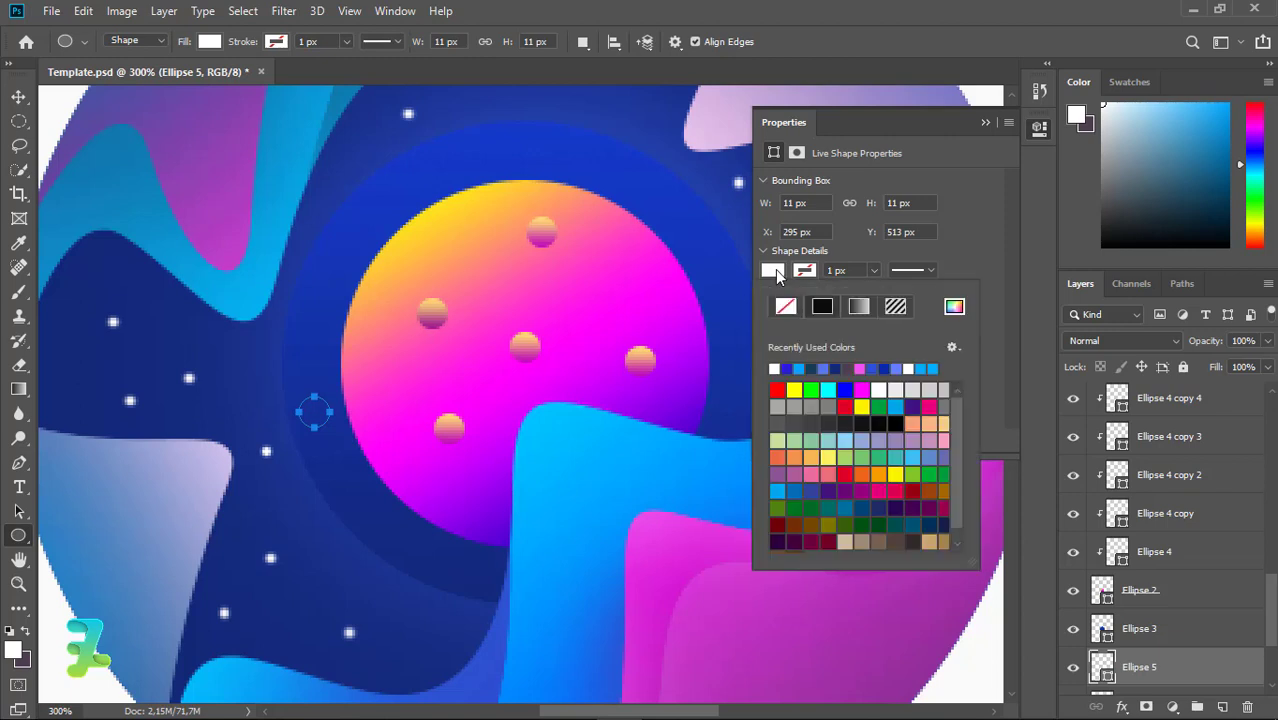
{"action": "left_click", "coordinate": [19, 100]}
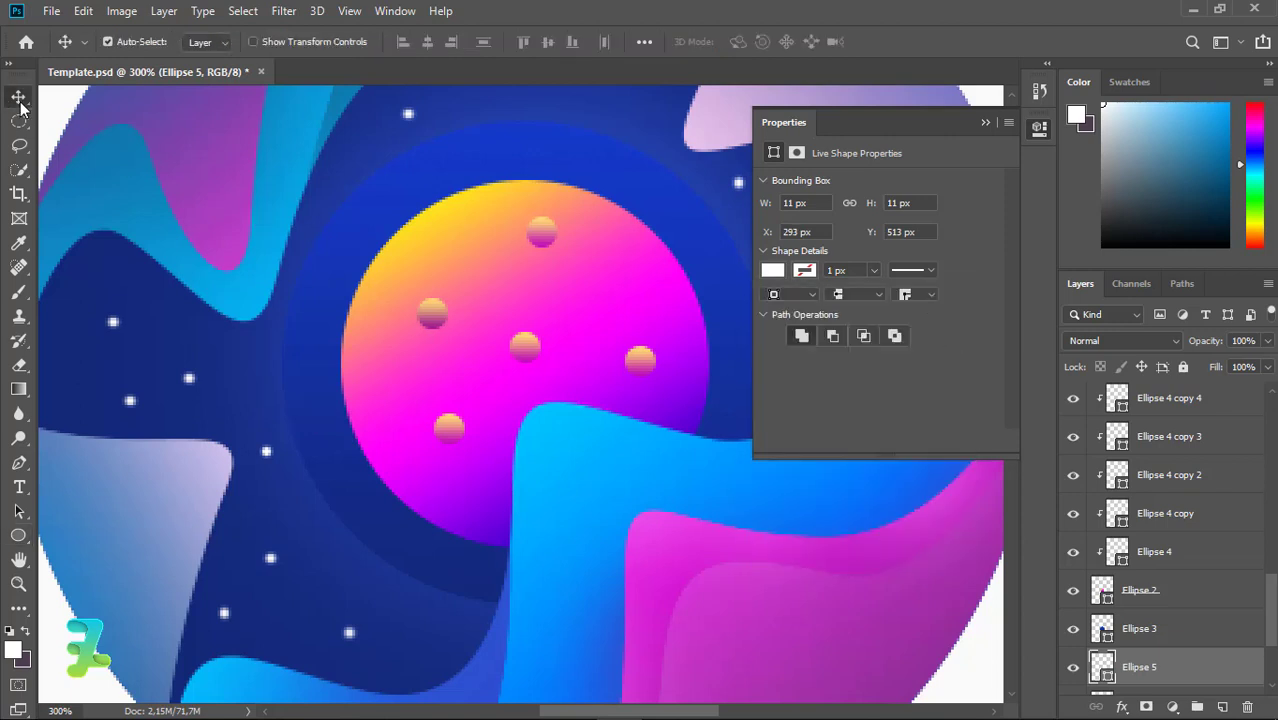
{"action": "key", "text": "Left"}
{"action": "key", "text": "Left"}
{"action": "key", "text": "Left"}
{"action": "key", "text": "Left"}
{"action": "mouse_move", "coordinate": [1139, 666]}
{"action": "left_mouse_down"}
{"action": "mouse_move", "coordinate": [1143, 343]}
{"action": "mouse_move", "coordinate": [1130, 512]}
{"action": "left_mouse_up"}
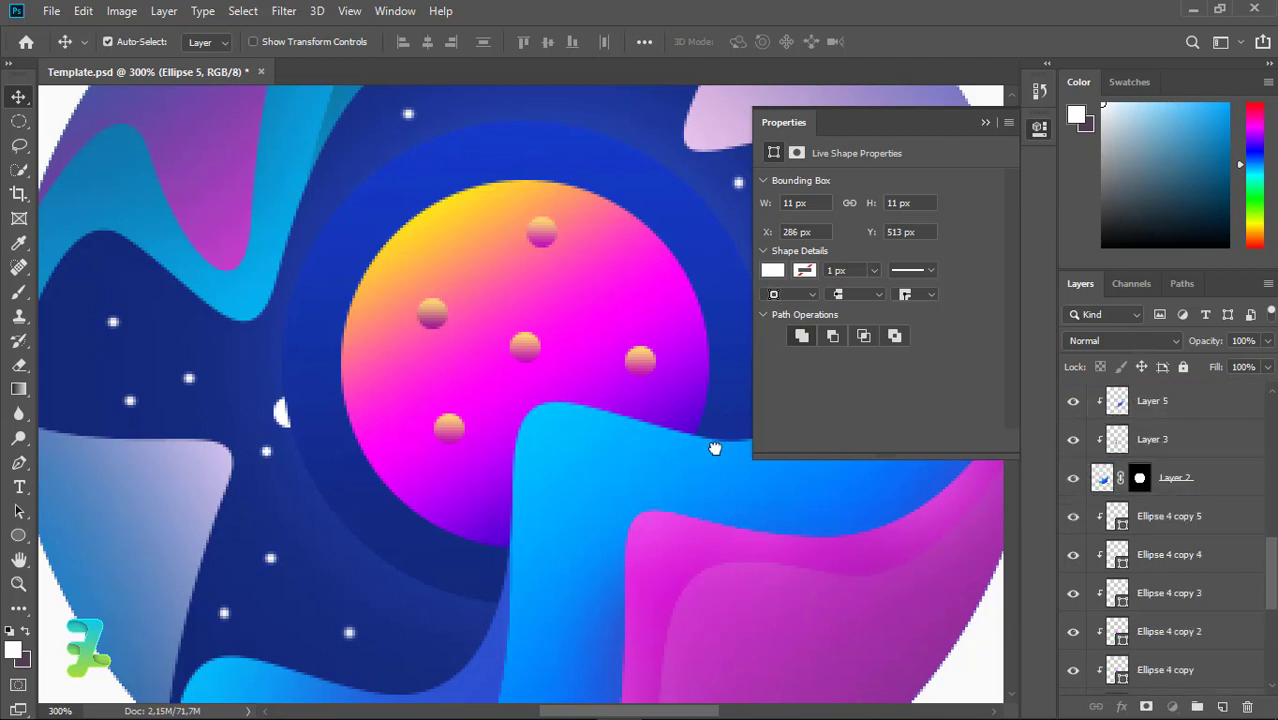
{"action": "left_click_drag", "start_coordinate": [289, 412], "coordinate": [274, 394]}
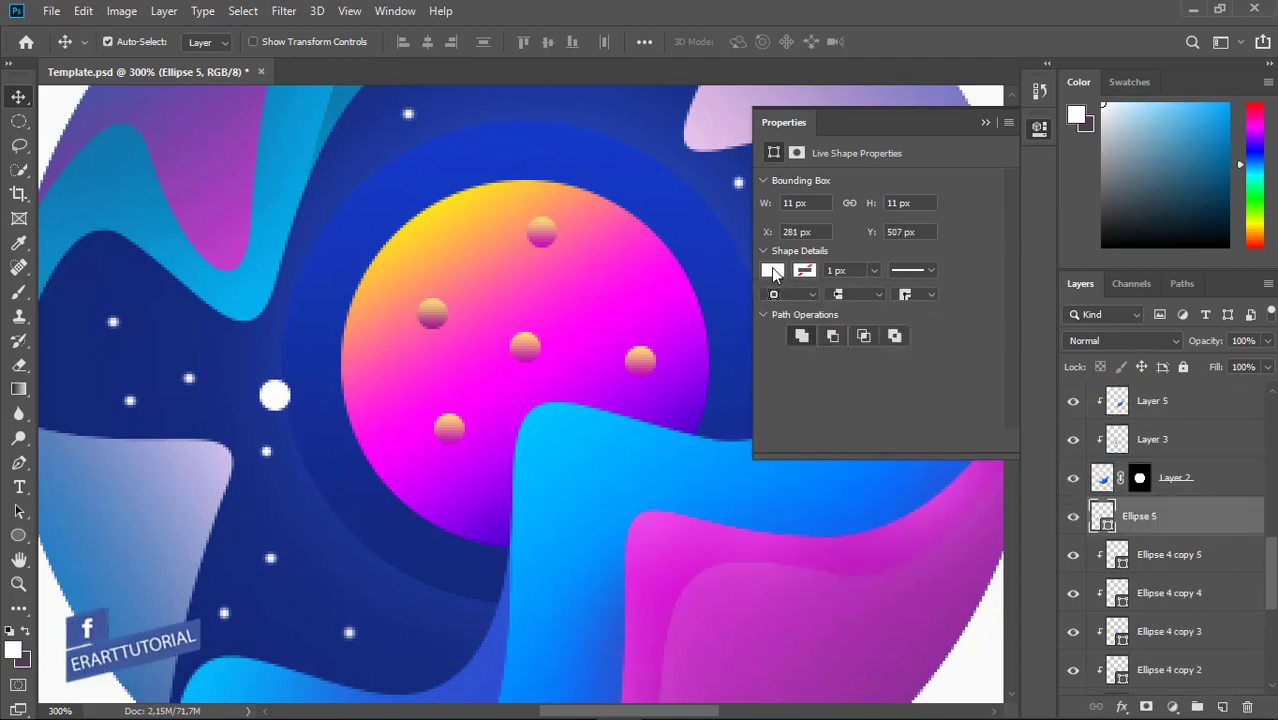
Fill the small dot with pale yellow
{"action": "left_click", "coordinate": [772, 270]}
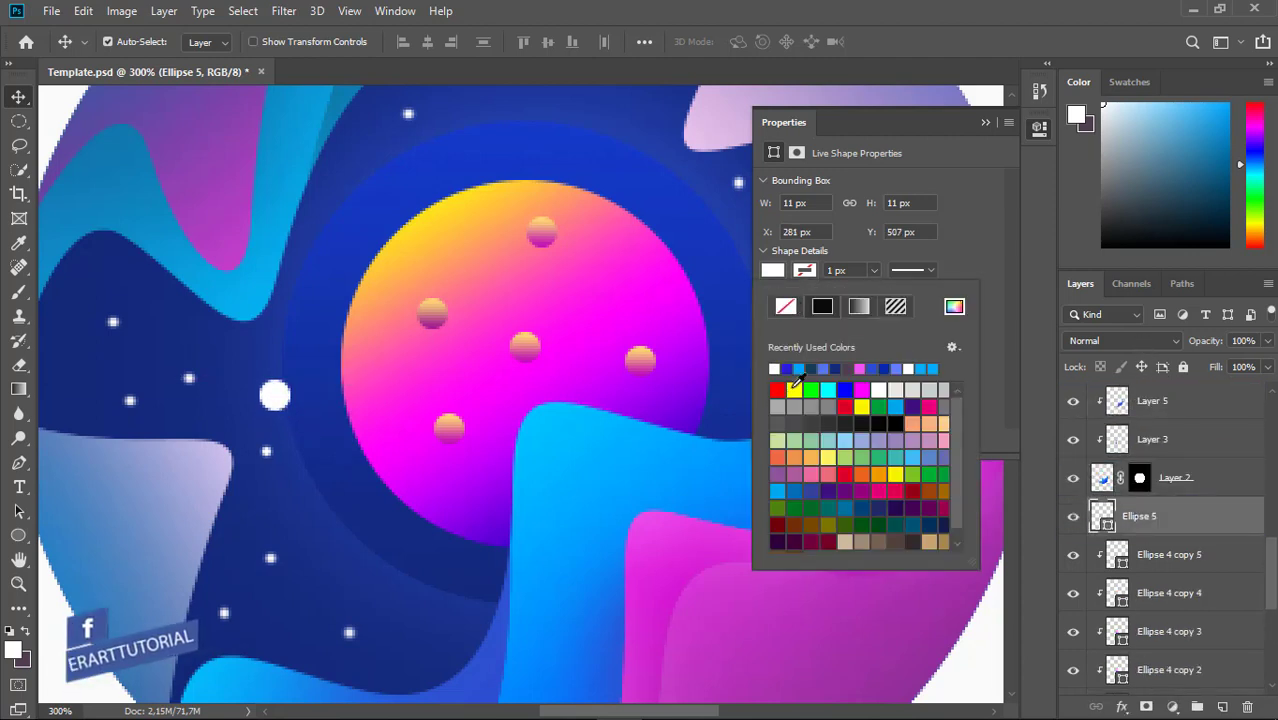
{"action": "left_click", "coordinate": [793, 389]}
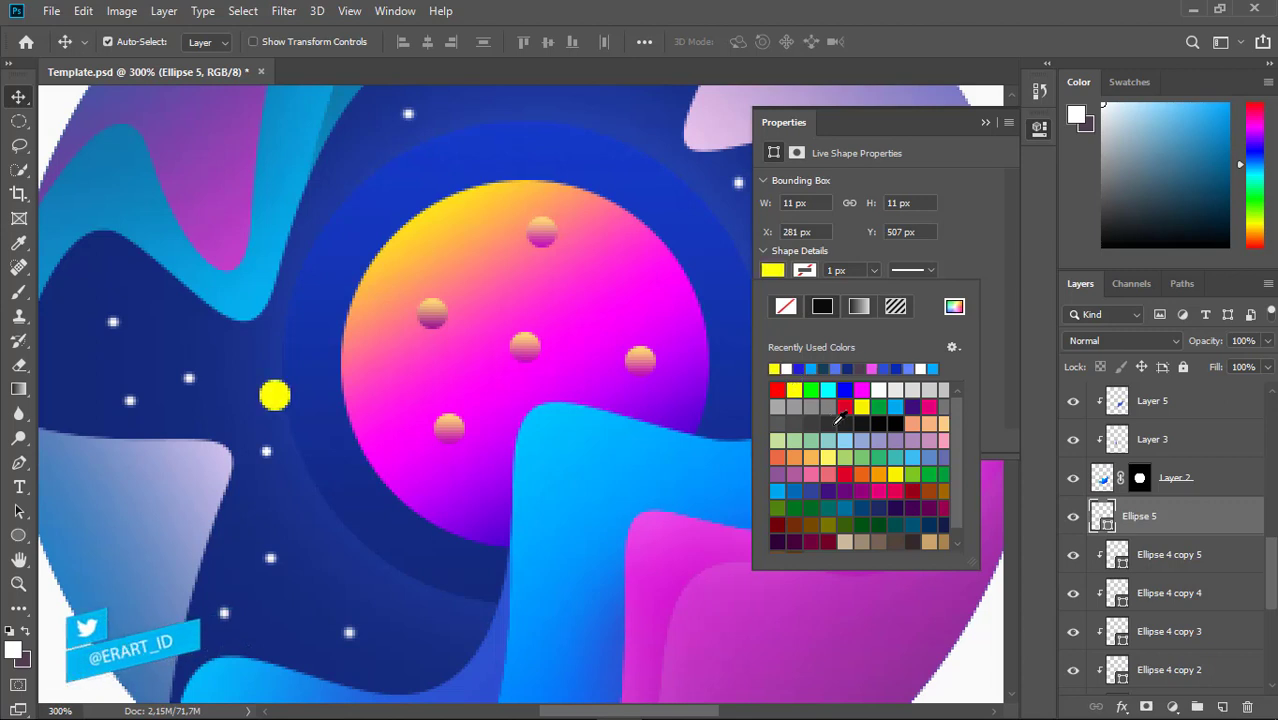
{"action": "left_click", "coordinate": [830, 459]}
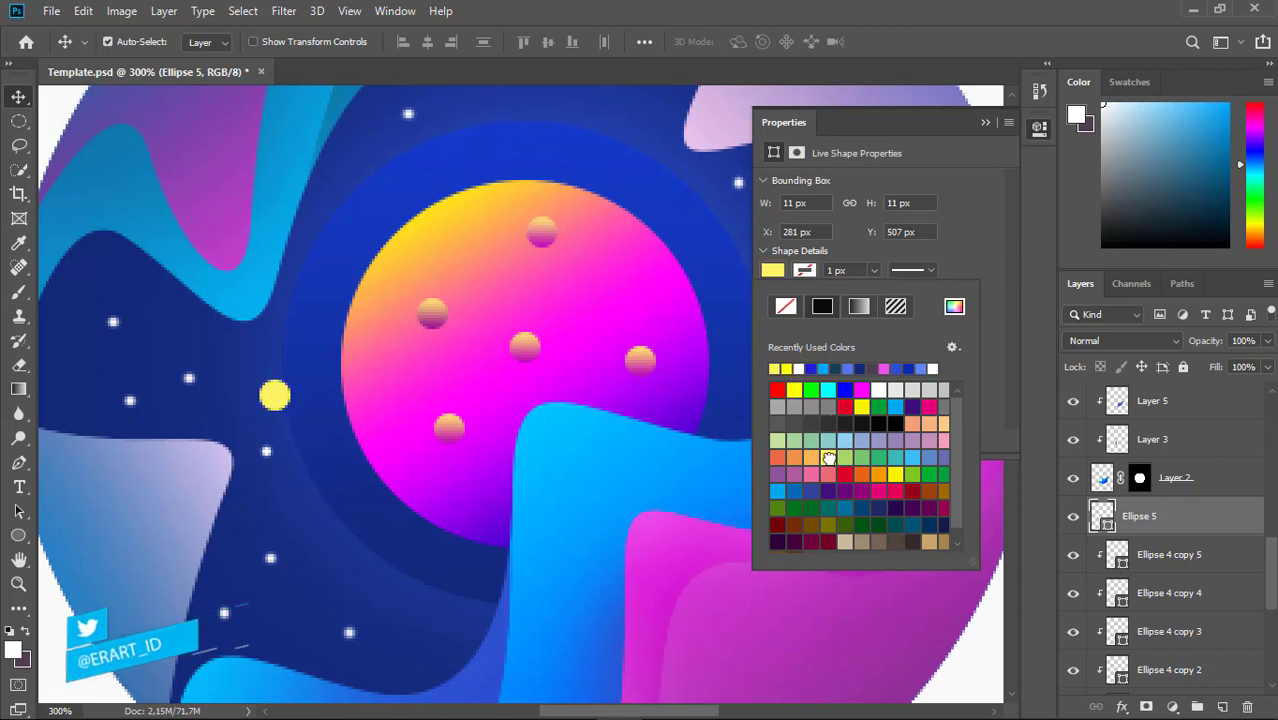
{"action": "left_click", "coordinate": [525, 277]}
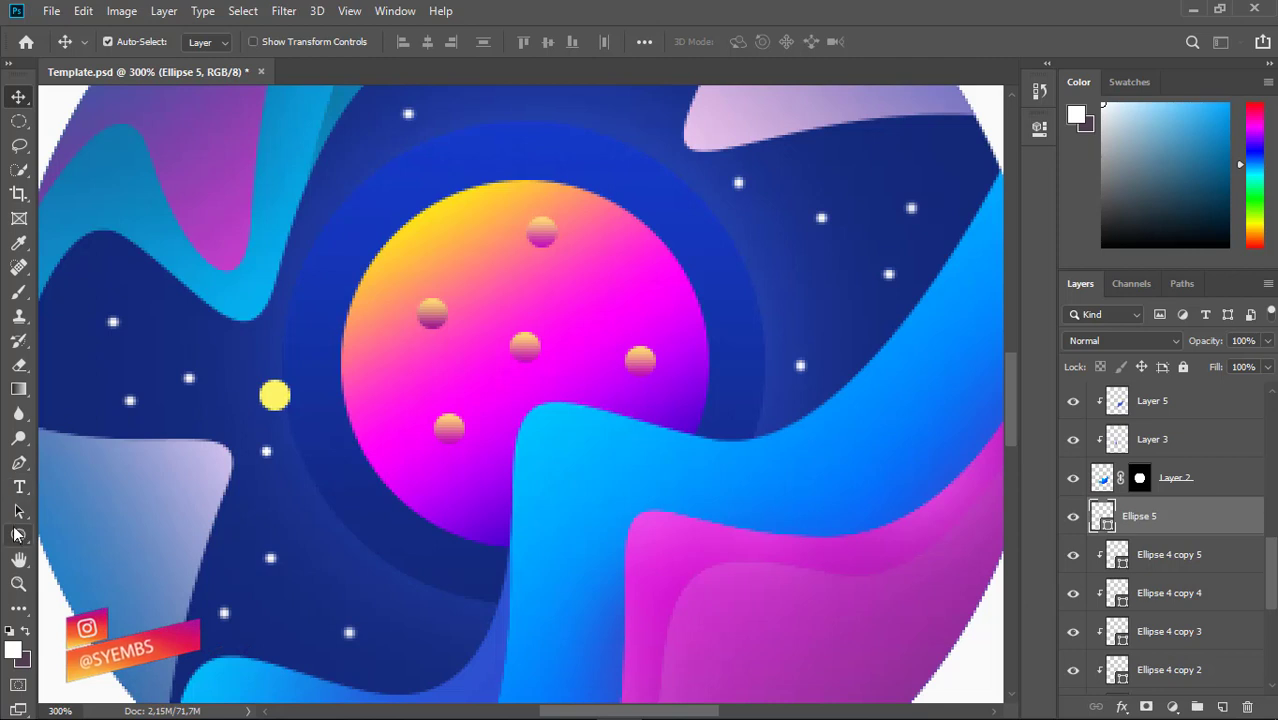
On a new layer, draw a streak path from the dot and turn it into a selection
{"action": "left_click", "coordinate": [17, 465]}
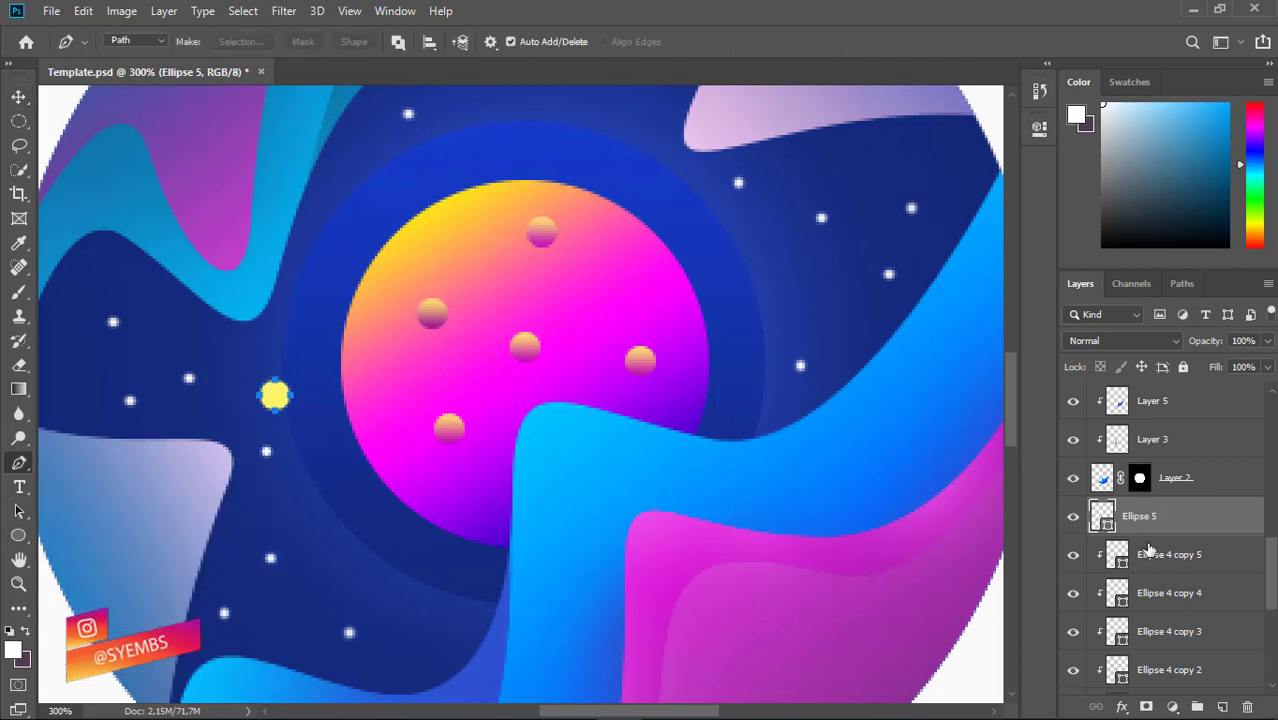
{"action": "left_click", "coordinate": [1162, 565]}
{"action": "left_click", "coordinate": [1222, 707]}
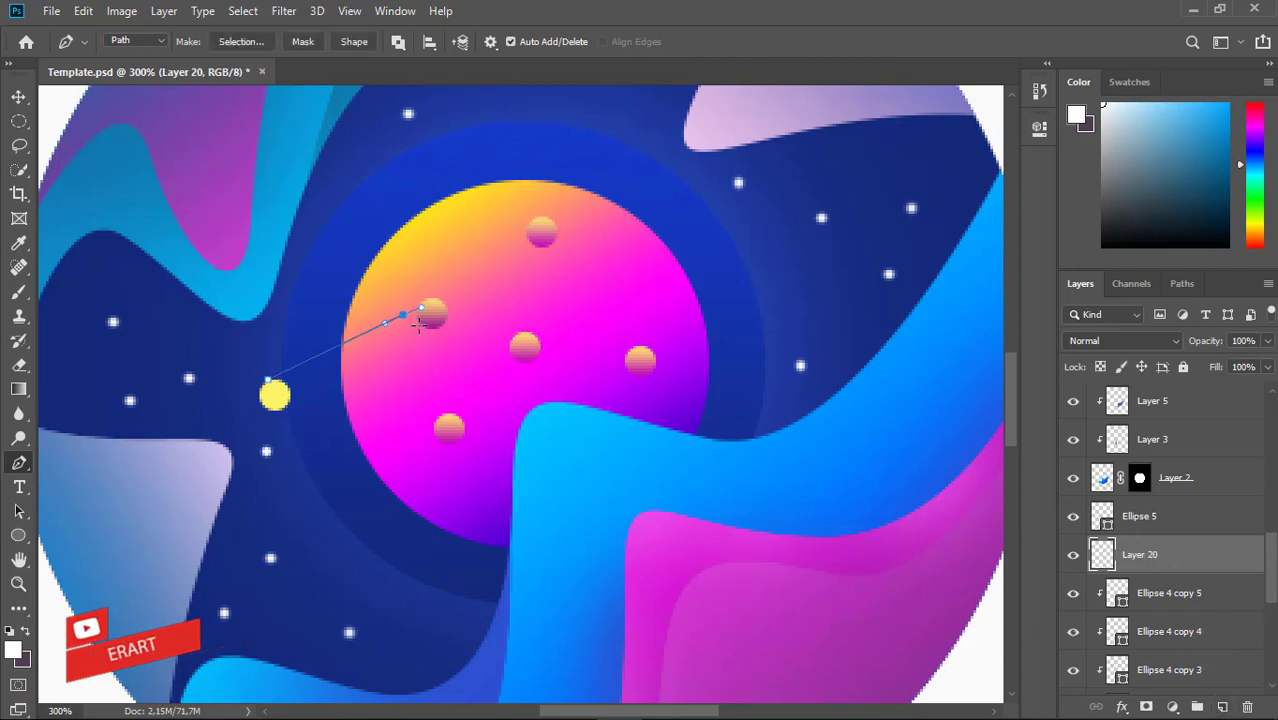
{"action": "left_click", "coordinate": [281, 409]}
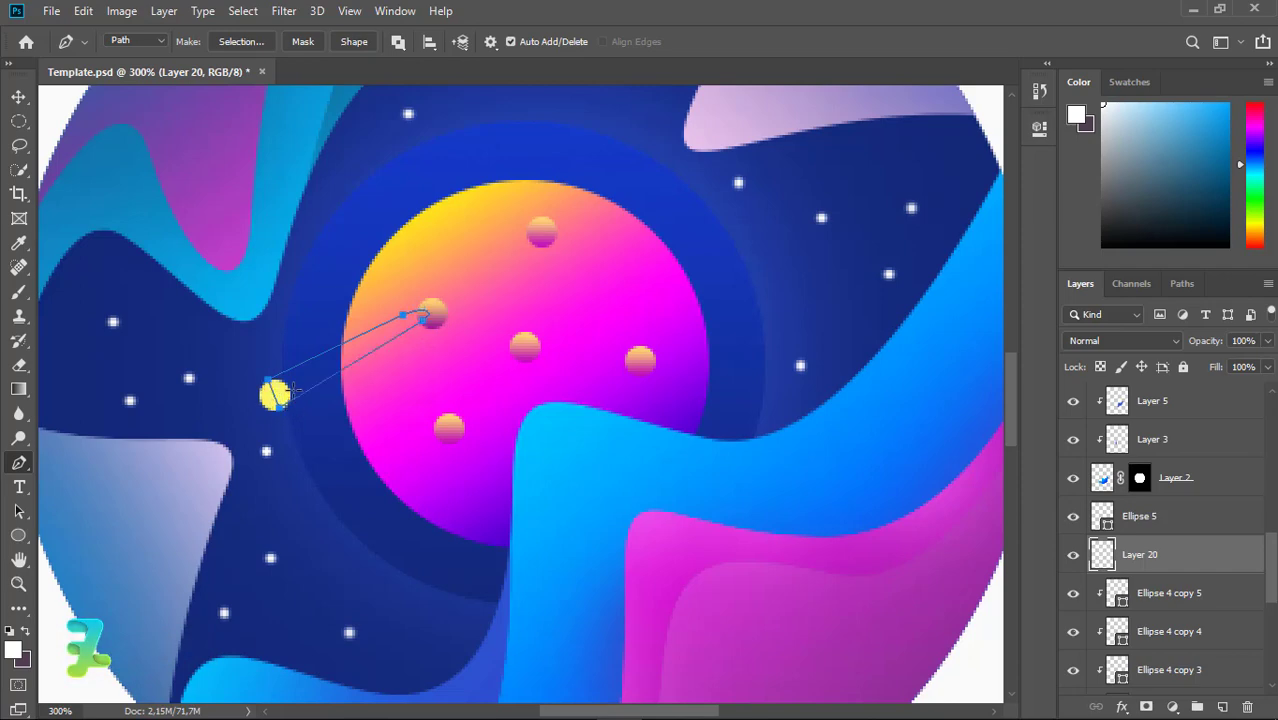
{"action": "right_click", "coordinate": [296, 392]}
{"action": "left_click", "coordinate": [357, 380]}
{"action": "key", "text": "Return"}
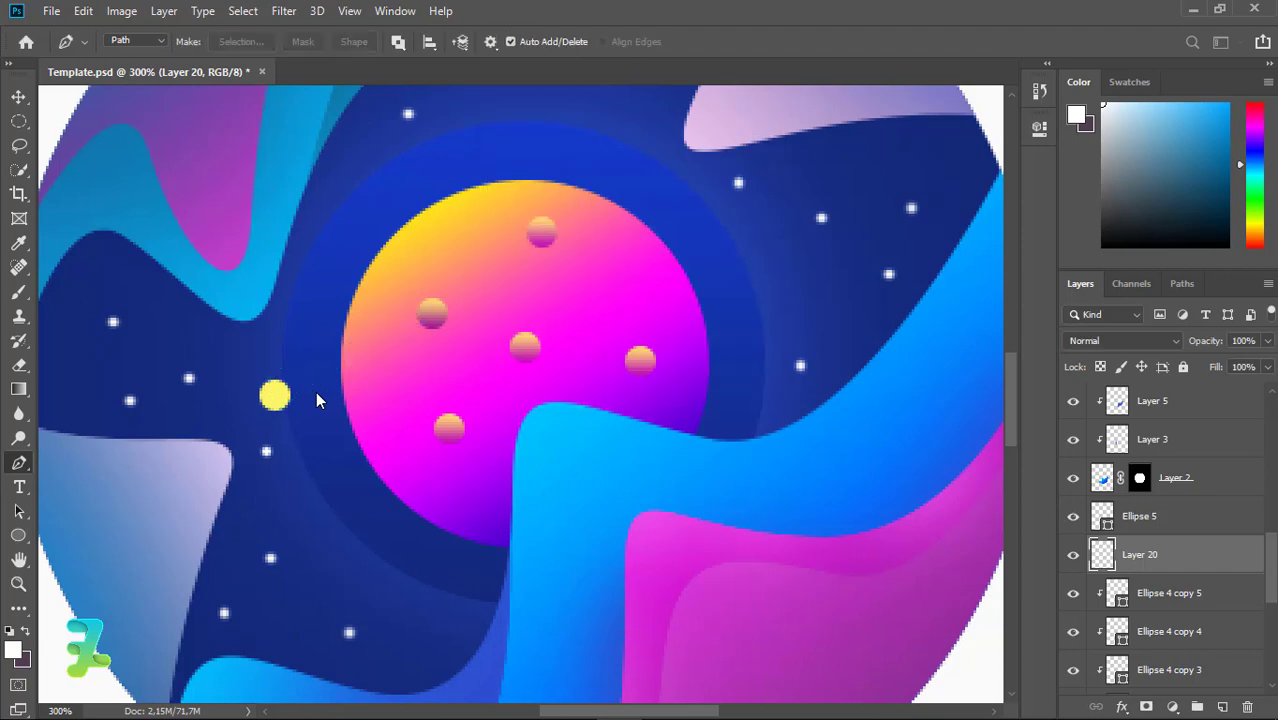
Fill the streak with a yellow-to-magenta gradient sampled from the dot and planet
{"action": "left_click", "coordinate": [19, 389]}
{"action": "left_click", "coordinate": [140, 42]}
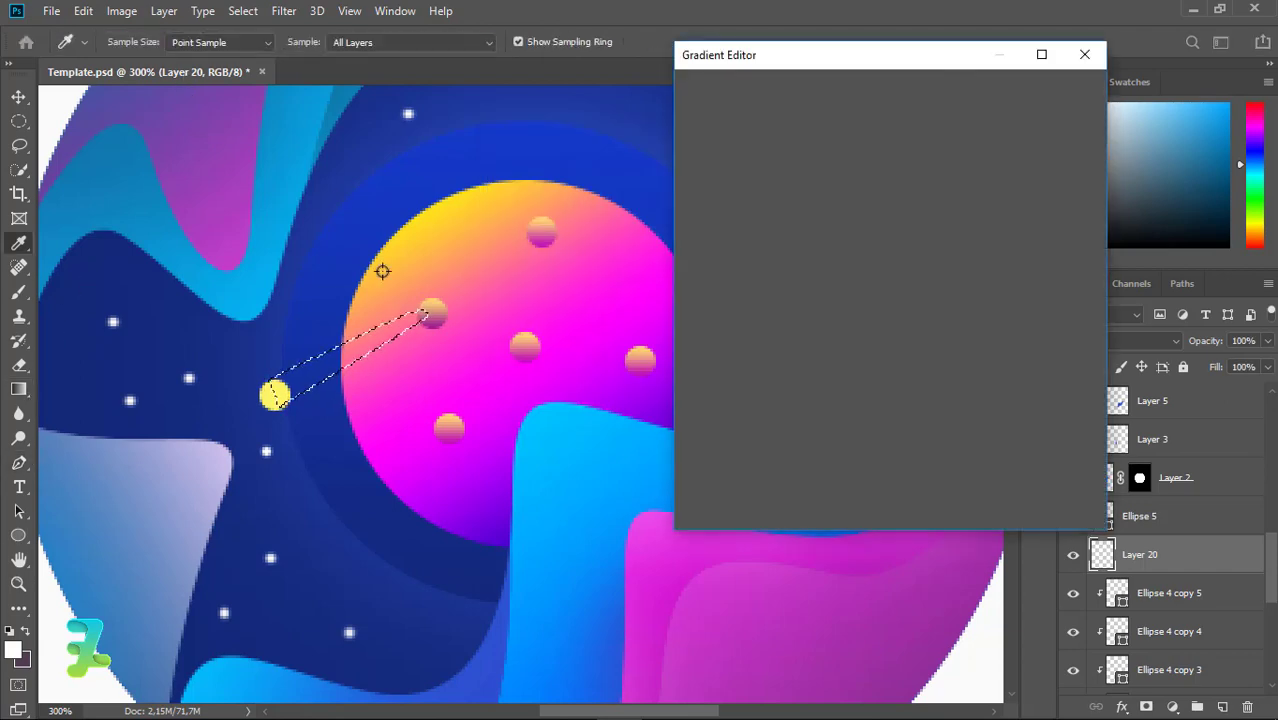
{"action": "double_click", "coordinate": [699, 401]}
{"action": "left_click", "coordinate": [273, 393]}
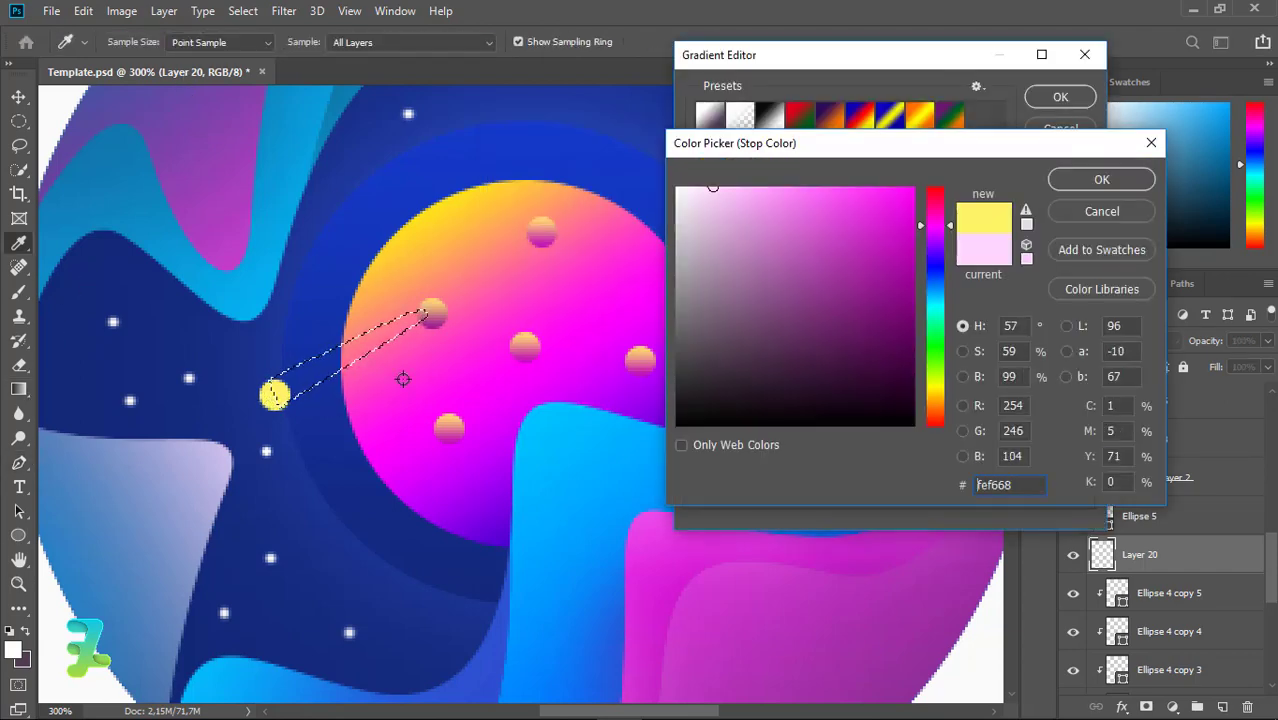
{"action": "left_click", "coordinate": [1066, 179]}
{"action": "double_click", "coordinate": [1080, 405]}
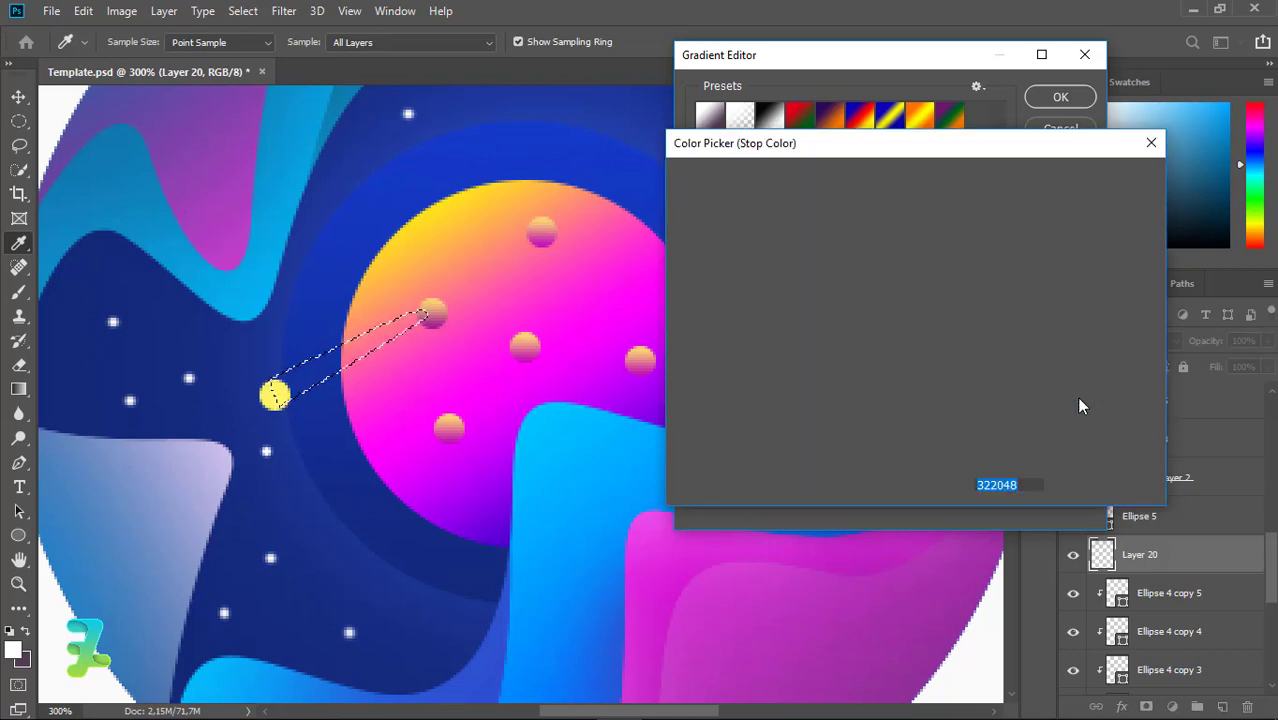
{"action": "left_click", "coordinate": [420, 325]}
{"action": "left_click", "coordinate": [1066, 179]}
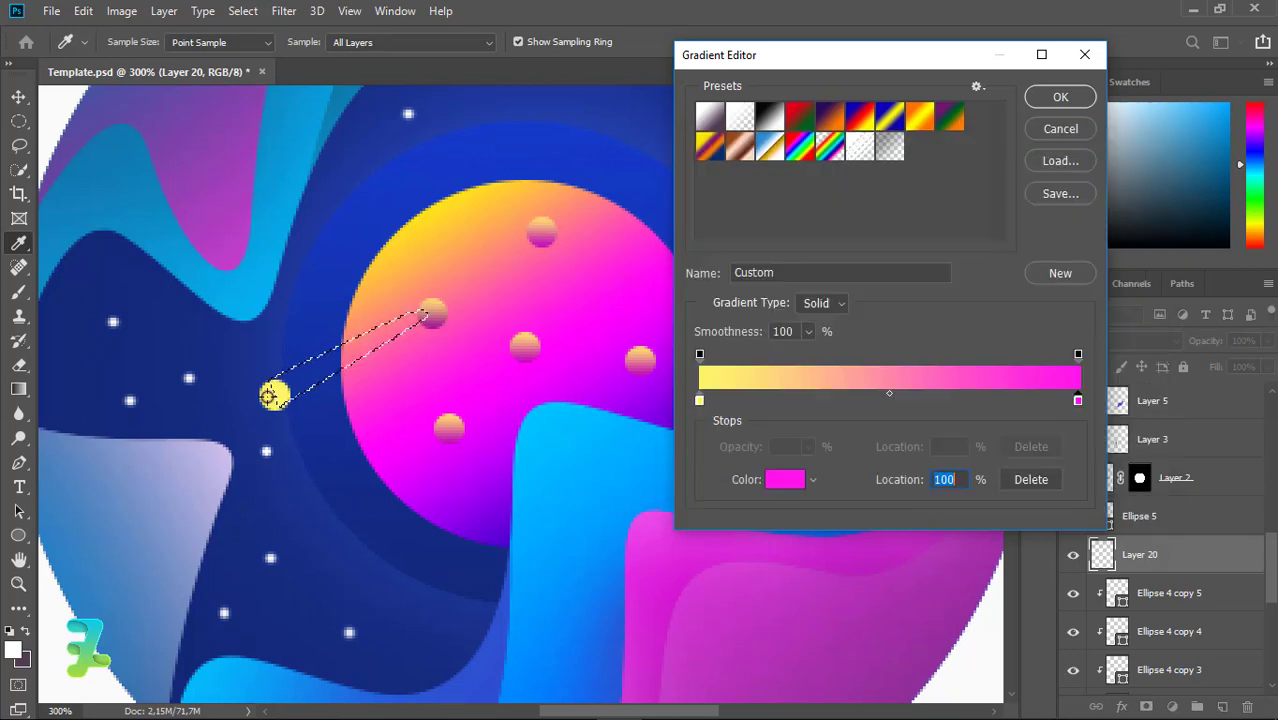
{"action": "left_click", "coordinate": [1060, 97]}
{"action": "left_click_drag", "start_coordinate": [273, 395], "coordinate": [453, 304]}
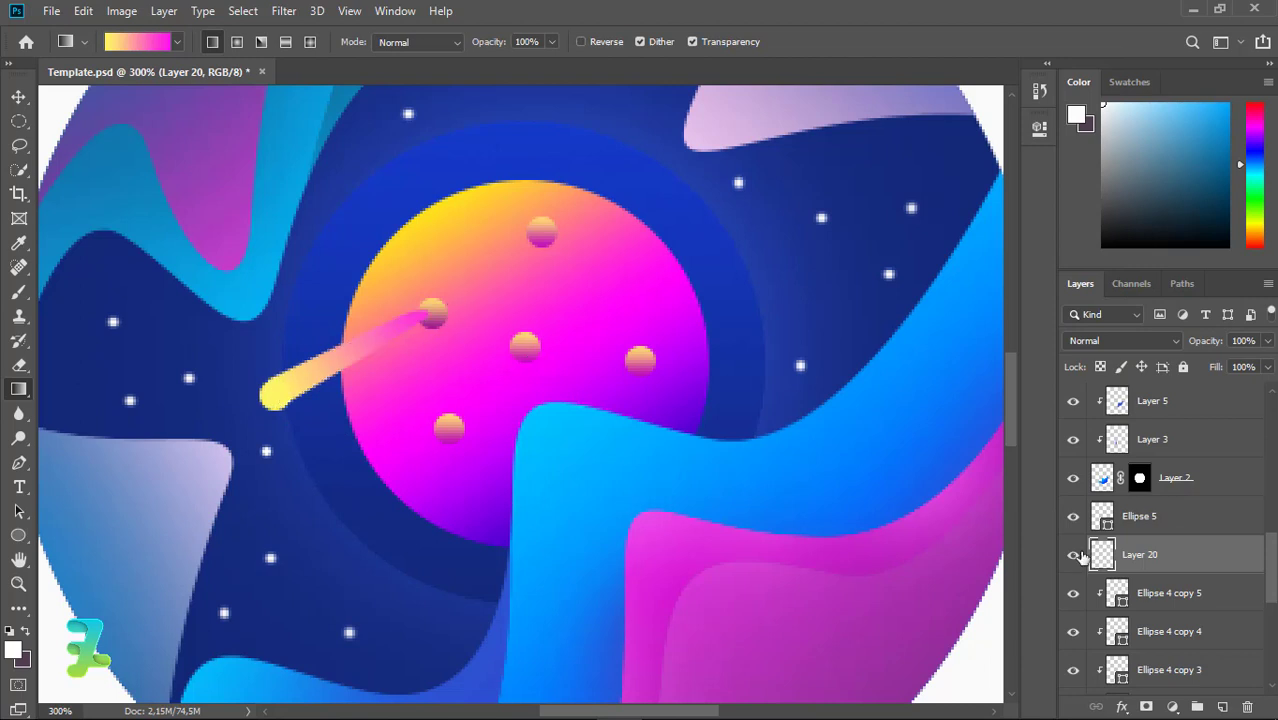
Shrink the yellow dot slightly and merge dot and streak into one smart object
{"action": "key", "text": "alt+bracketright"}
{"action": "key", "text": "ctrl+t"}
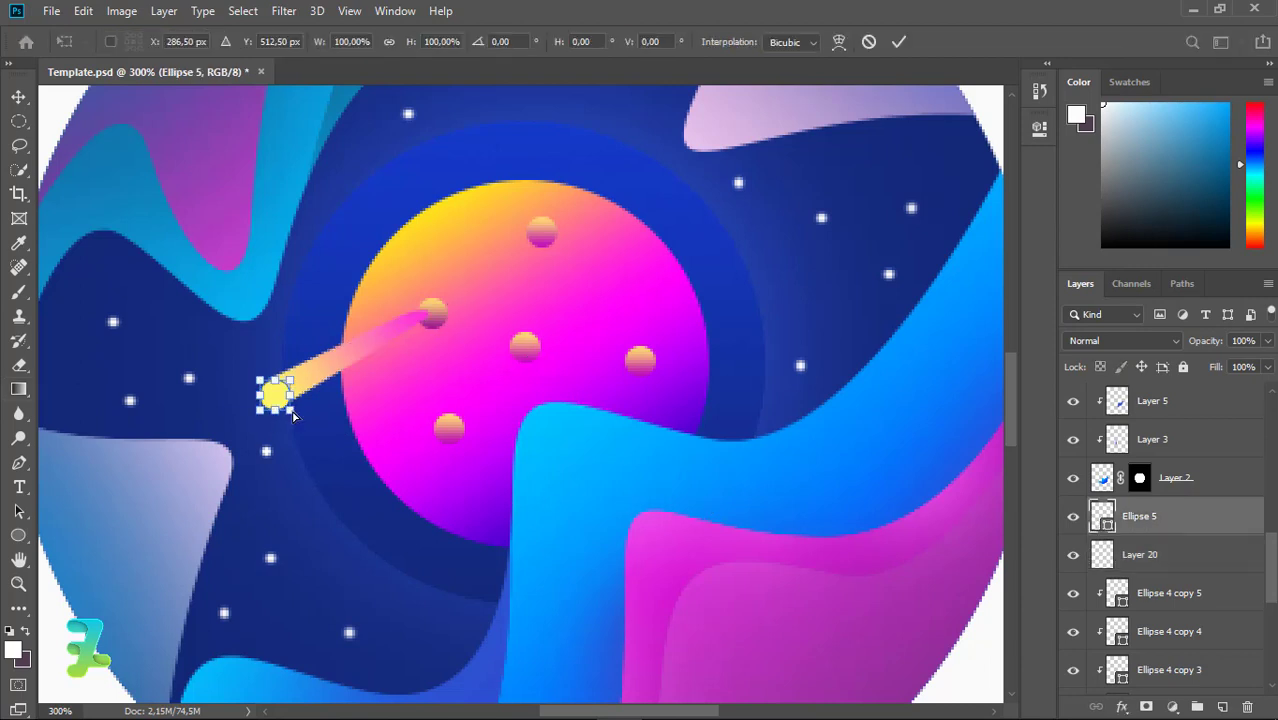
{"action": "left_click_drag", "start_coordinate": [291, 409], "coordinate": [284, 403]}
{"action": "key", "text": "Return"}
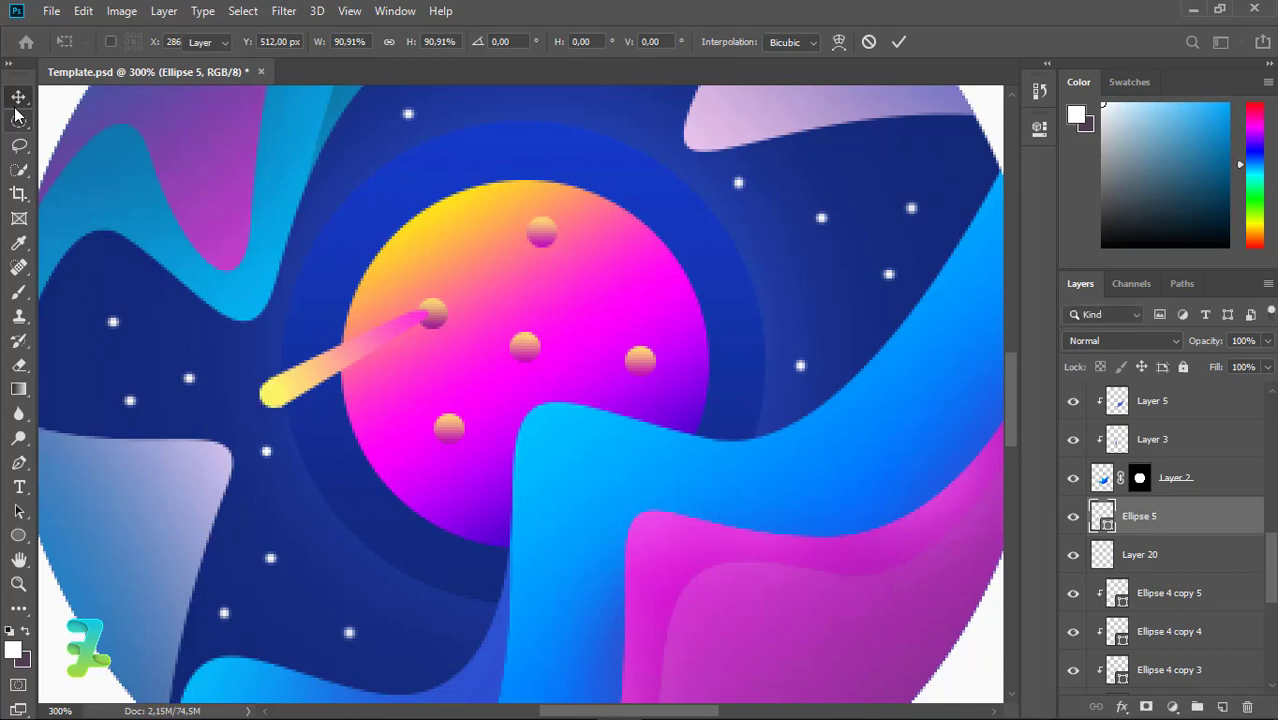
{"action": "left_click", "coordinate": [1184, 556], "text": "shift"}
{"action": "right_click", "coordinate": [1184, 556]}
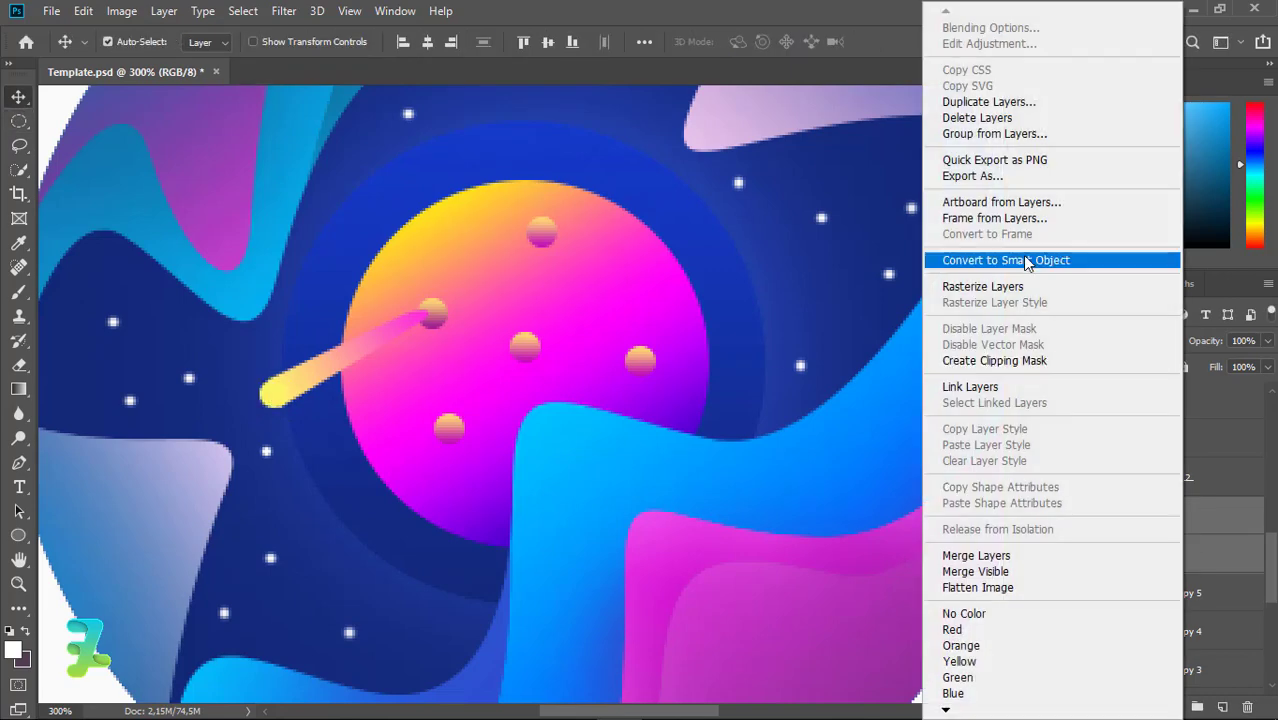
{"action": "left_click", "coordinate": [985, 258]}
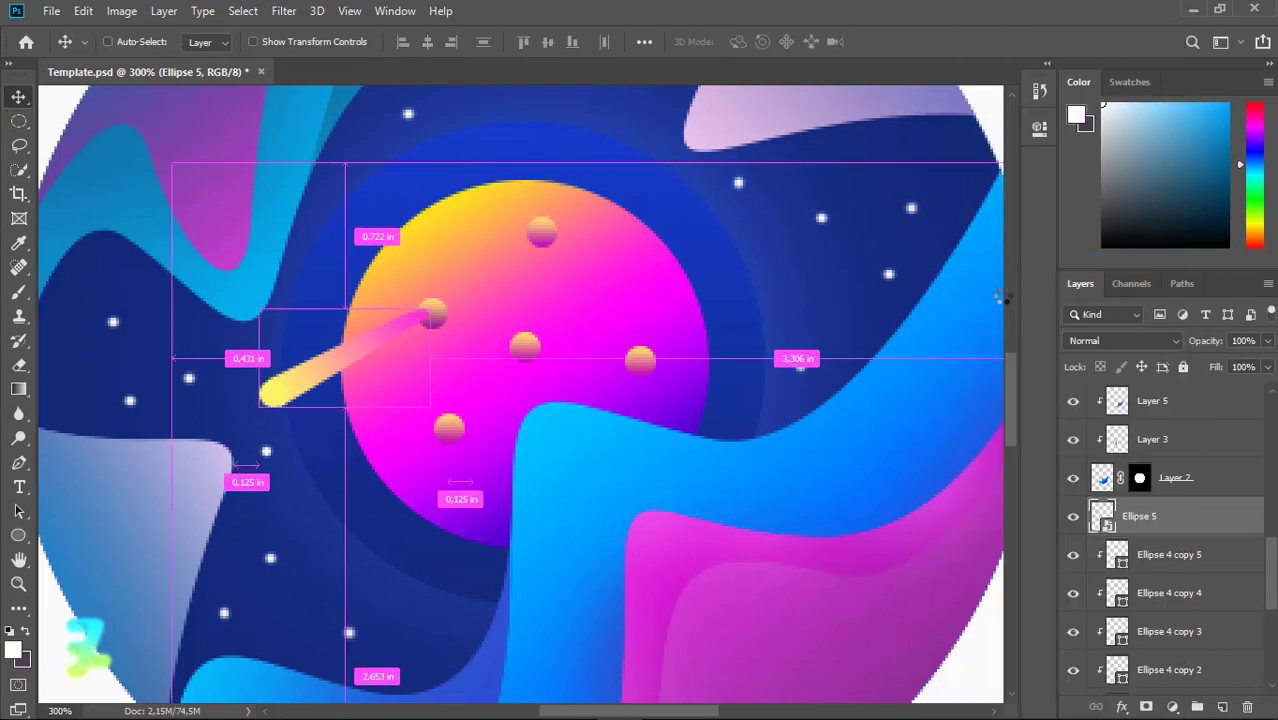
Zoom to 200%, scale the meteor down and place it at the circle's upper right
{"action": "key", "text": "ctrl+minus"}
{"action": "key", "text": "ctrl+t"}
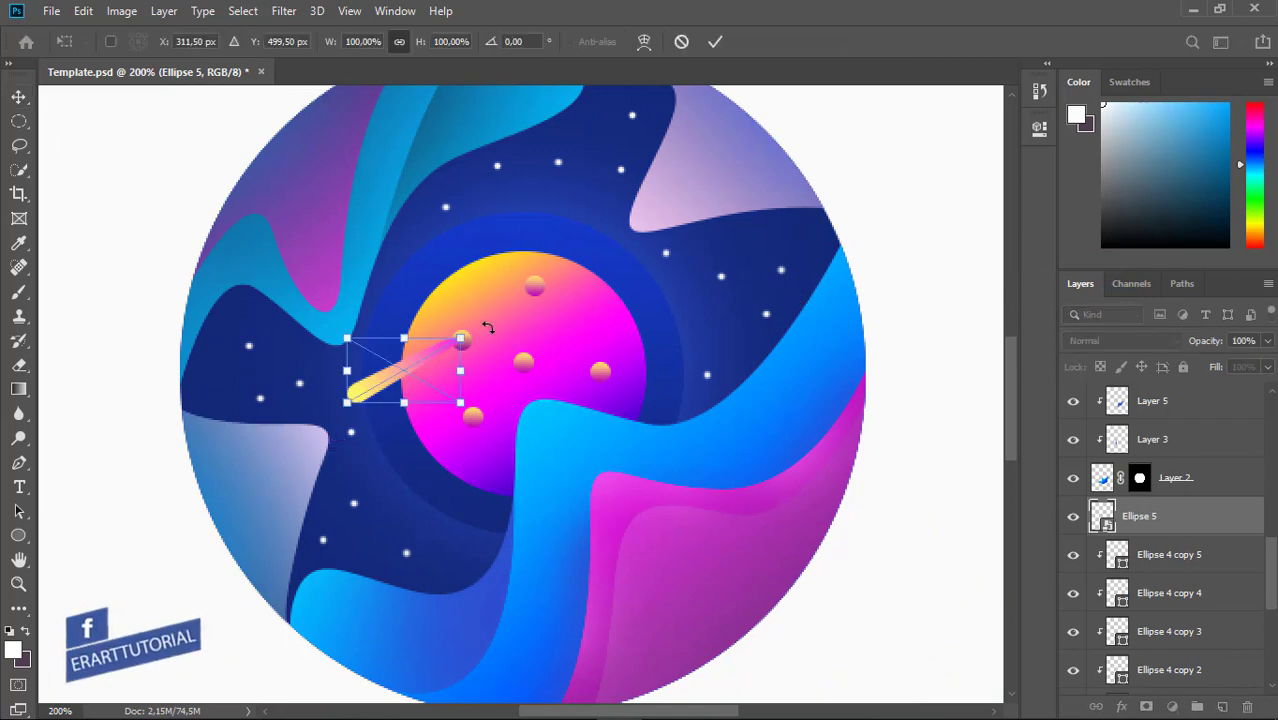
{"action": "mouse_move", "coordinate": [460, 340]}
{"action": "left_mouse_down"}
{"action": "mouse_move", "coordinate": [361, 376]}
{"action": "mouse_move", "coordinate": [428, 545]}
{"action": "mouse_move", "coordinate": [558, 198]}
{"action": "left_mouse_up"}
{"action": "key", "text": "Return"}
{"action": "left_click_drag", "start_coordinate": [558, 198], "coordinate": [707, 323]}
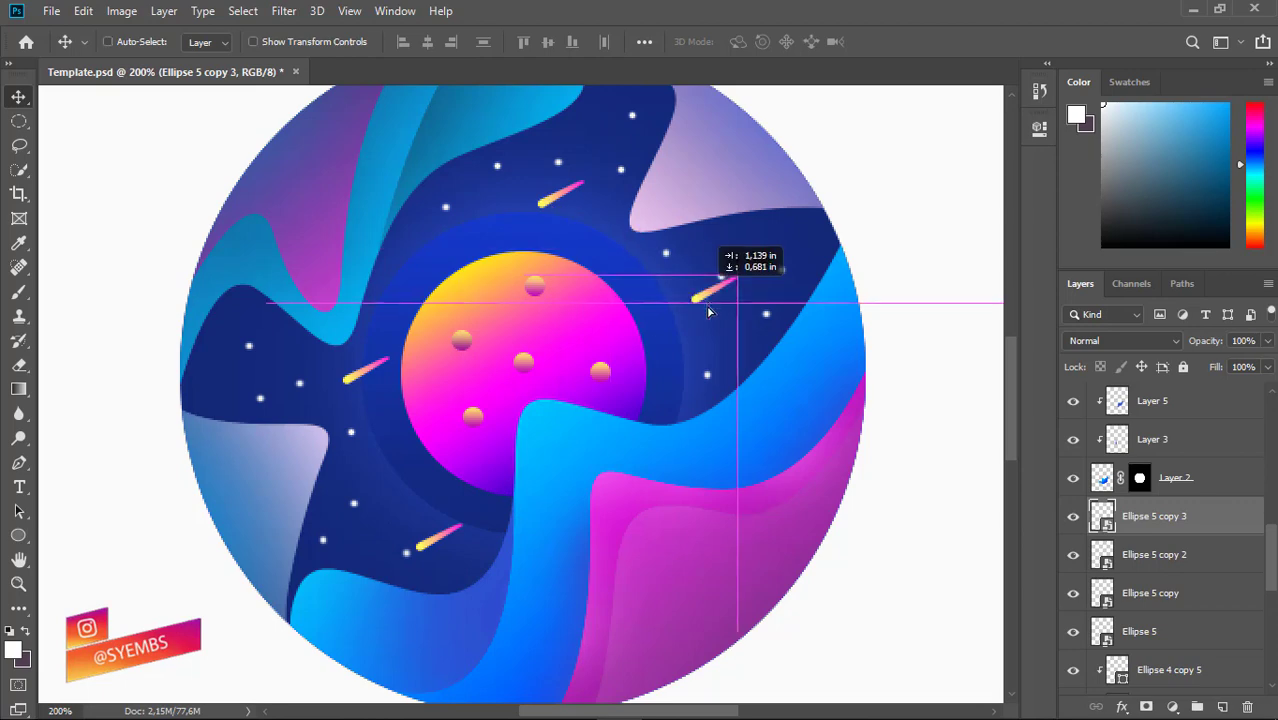
{"action": "left_click", "coordinate": [705, 318], "text": "ctrl"}
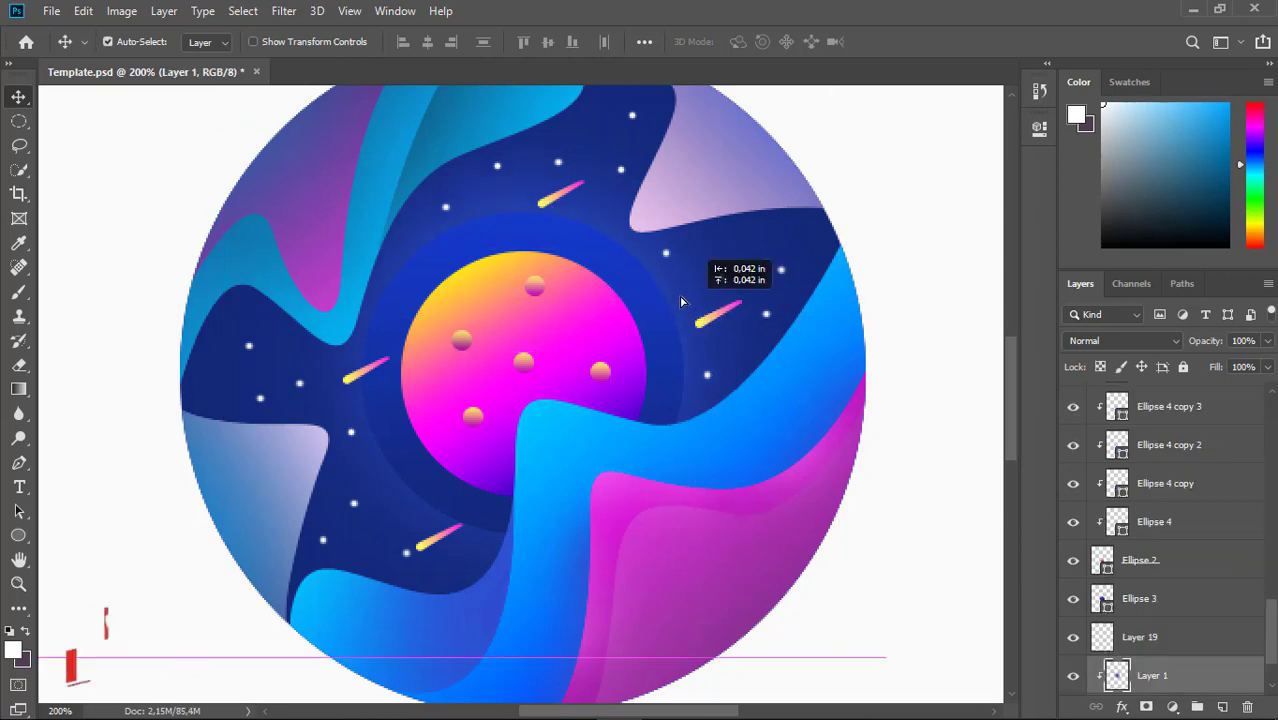
Copy a smaller streak right of the planet and another into the lower-left dark area
{"action": "left_click_drag", "start_coordinate": [717, 314], "coordinate": [645, 283]}
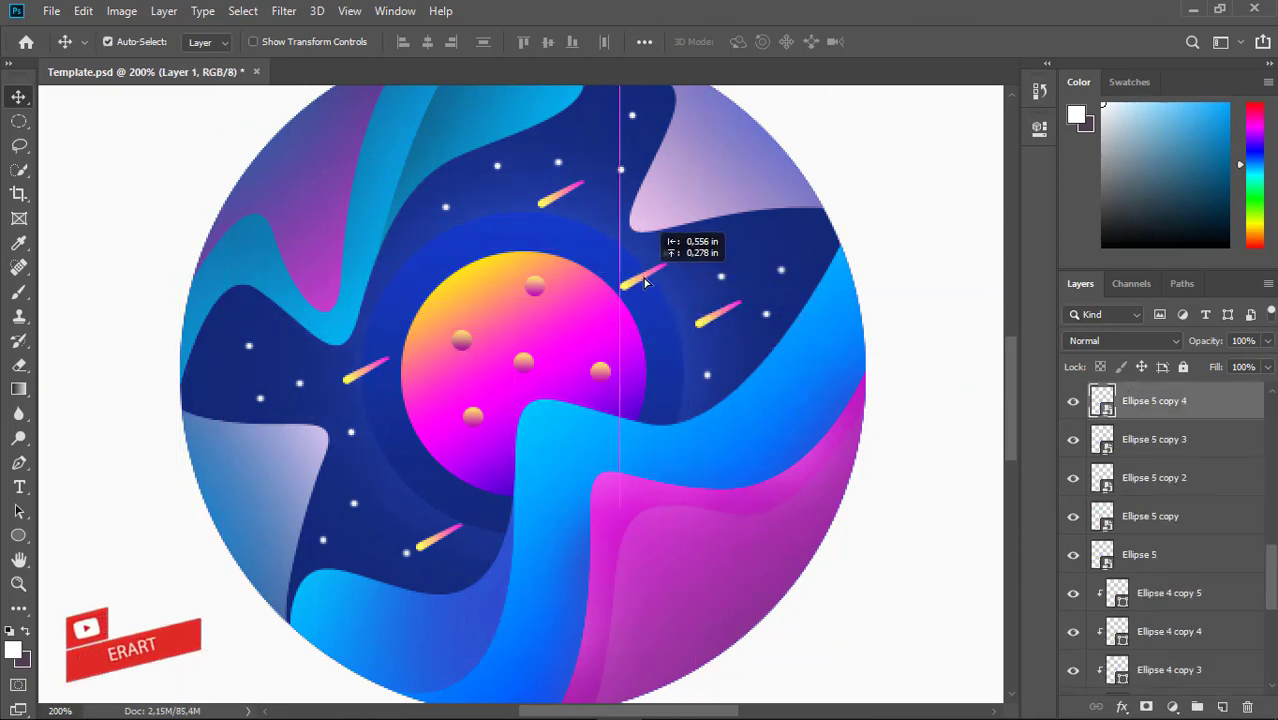
{"action": "key", "text": "ctrl+t"}
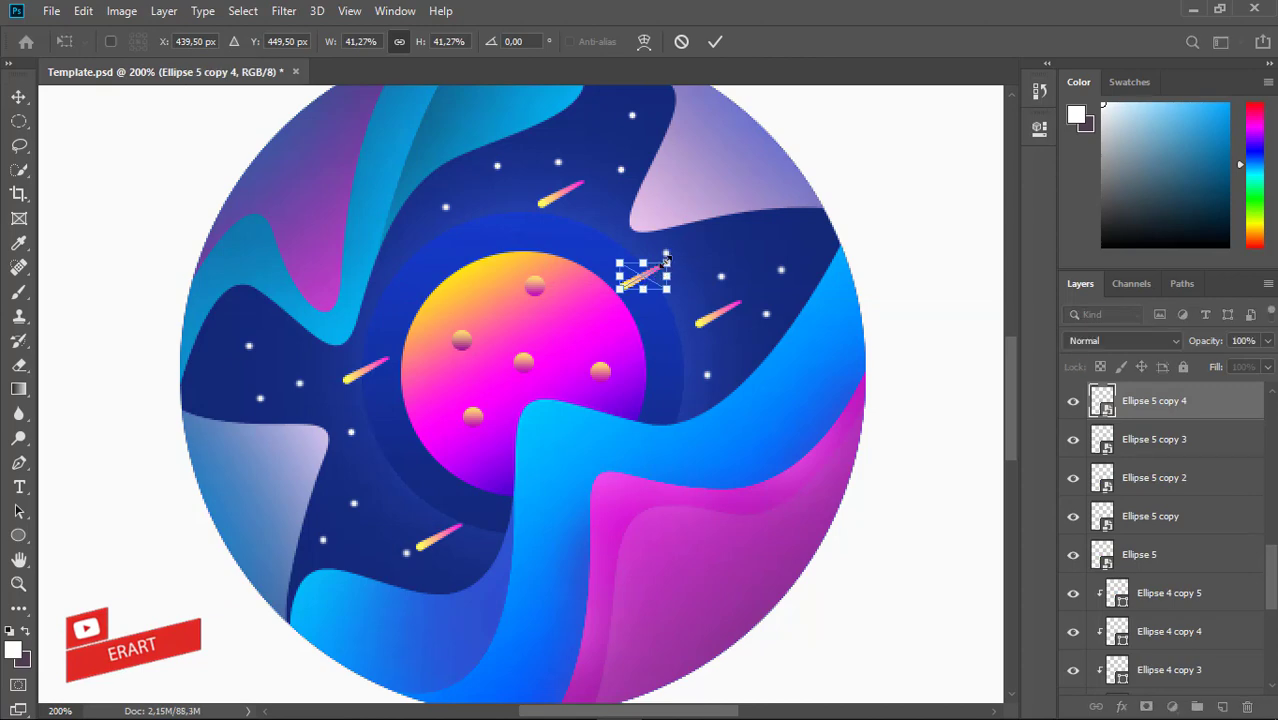
{"action": "left_click_drag", "start_coordinate": [665, 258], "coordinate": [653, 272]}
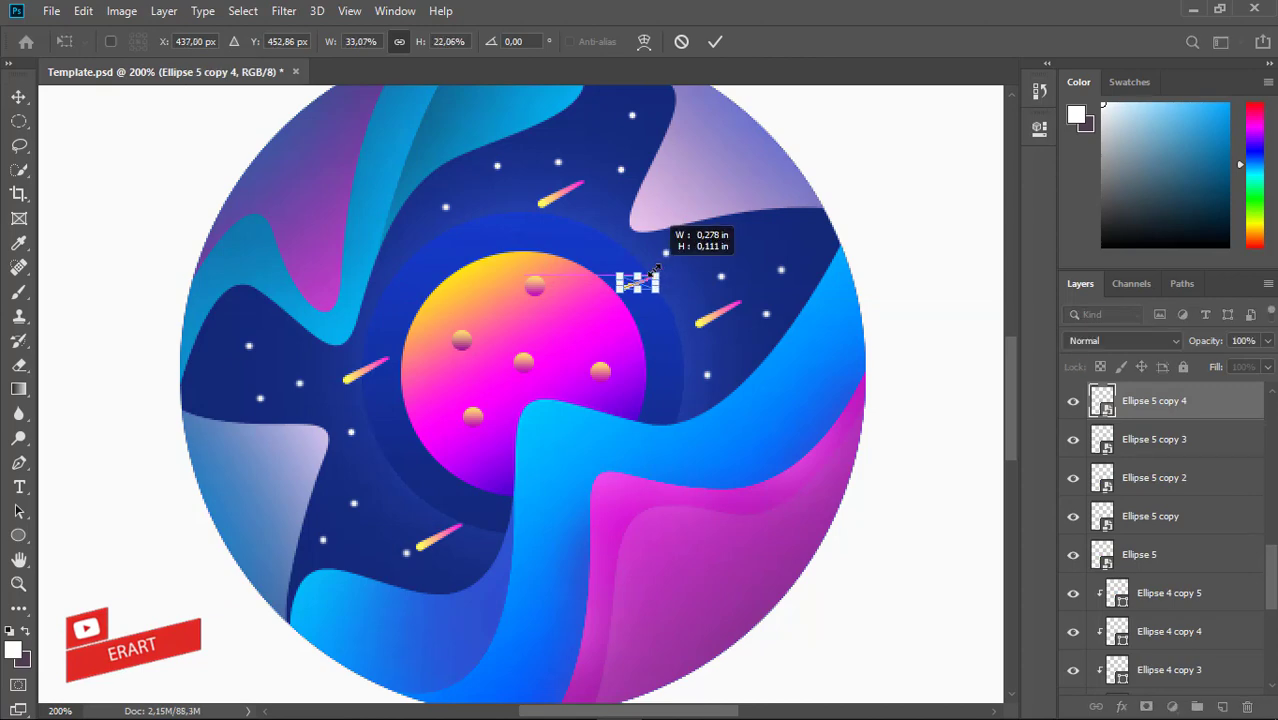
{"action": "left_click", "coordinate": [18, 97]}
{"action": "left_click_drag", "start_coordinate": [630, 273], "coordinate": [625, 270]}
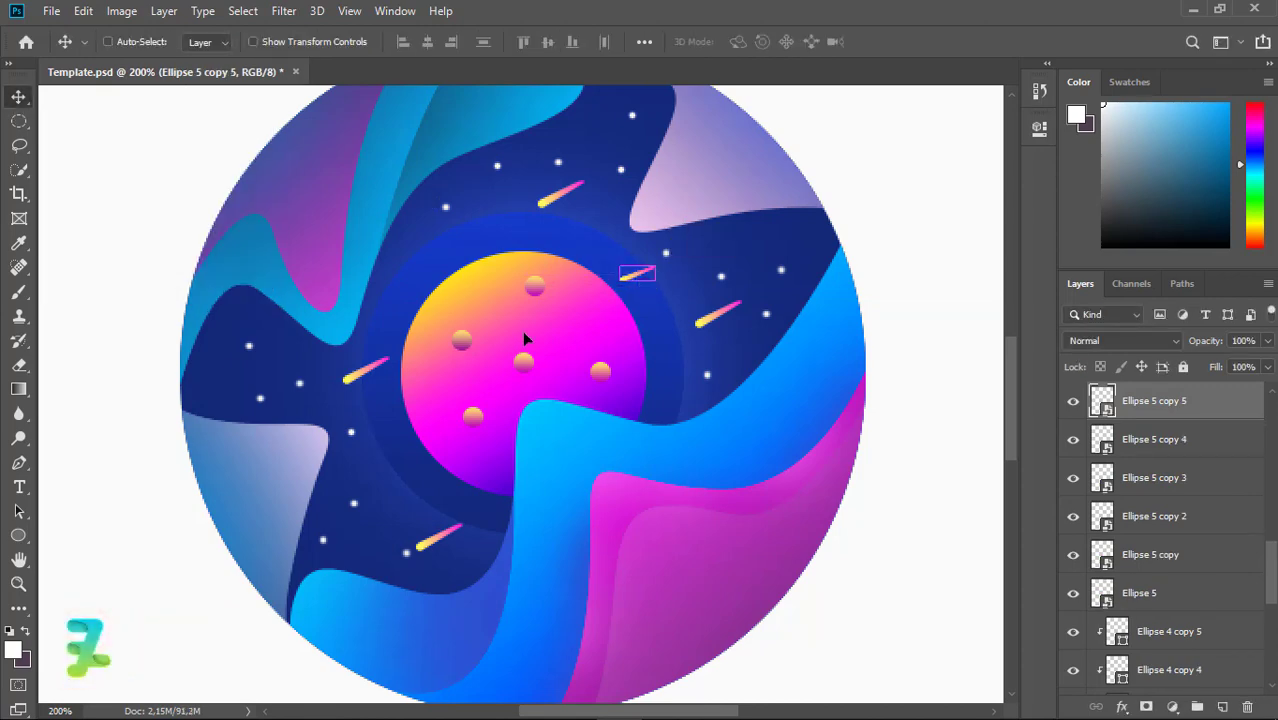
{"action": "left_click_drag", "start_coordinate": [526, 340], "coordinate": [370, 490]}
On a new layer, draw an unfilled circle with a dark outline around the artwork
{"action": "key", "text": "ctrl+minus"}
{"action": "key", "text": "ctrl+minus"}
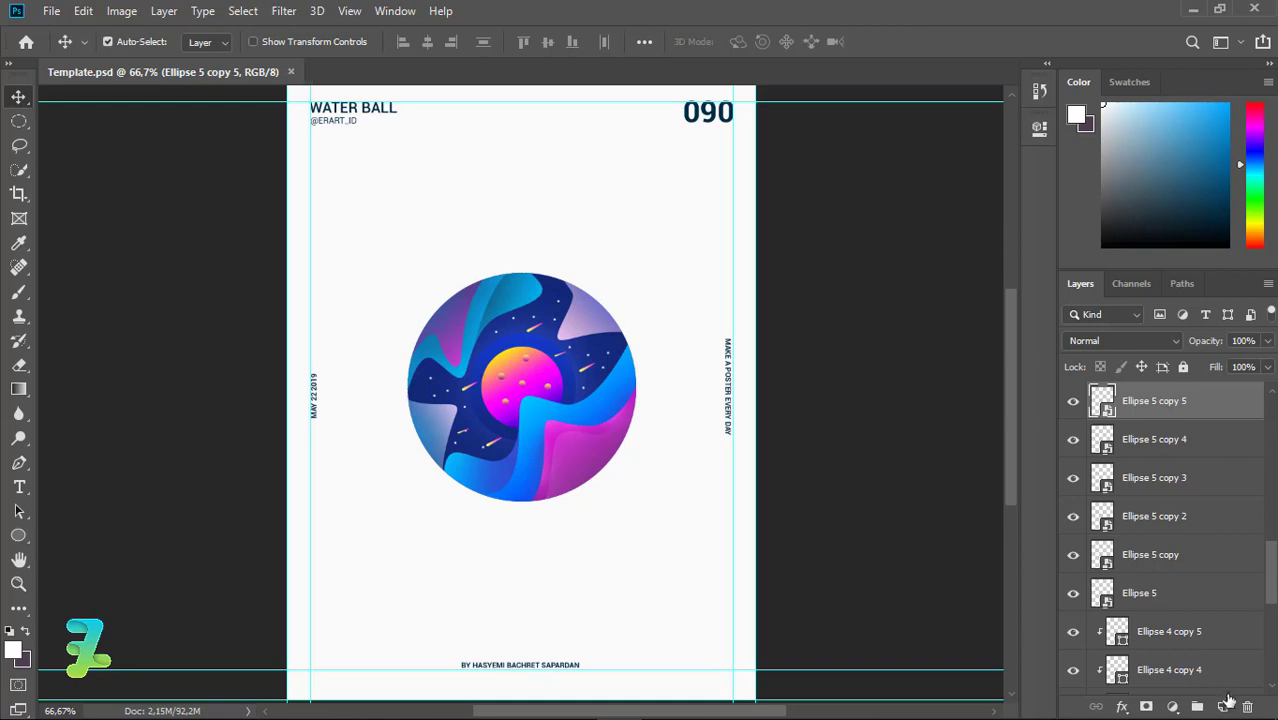
{"action": "left_click", "coordinate": [1224, 704]}
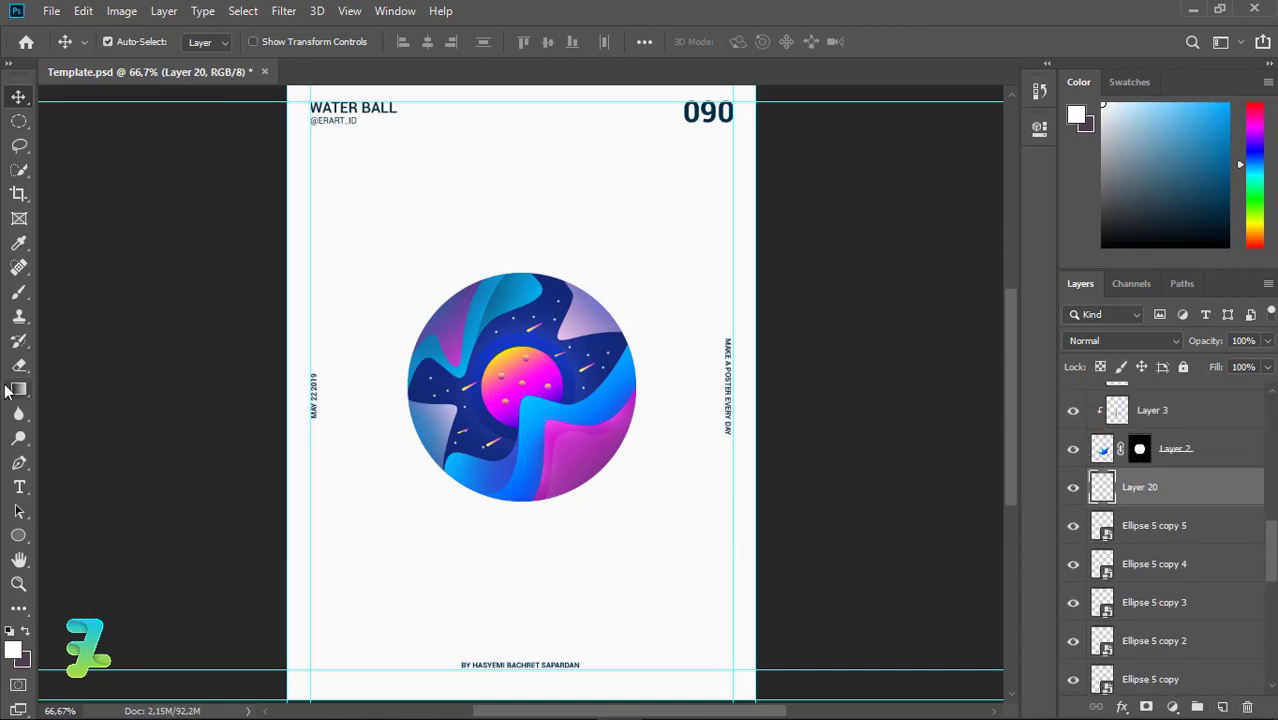
{"action": "left_click", "coordinate": [18, 535]}
{"action": "left_click", "coordinate": [209, 41]}
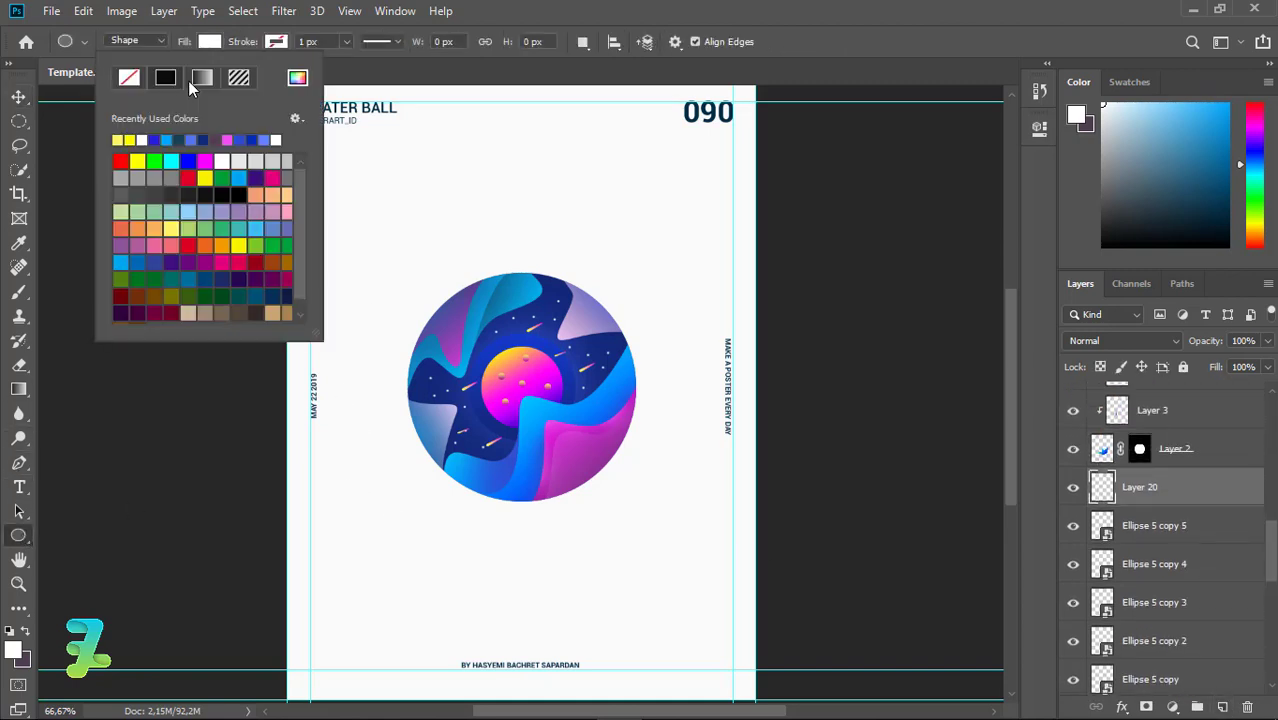
{"action": "left_click", "coordinate": [275, 42]}
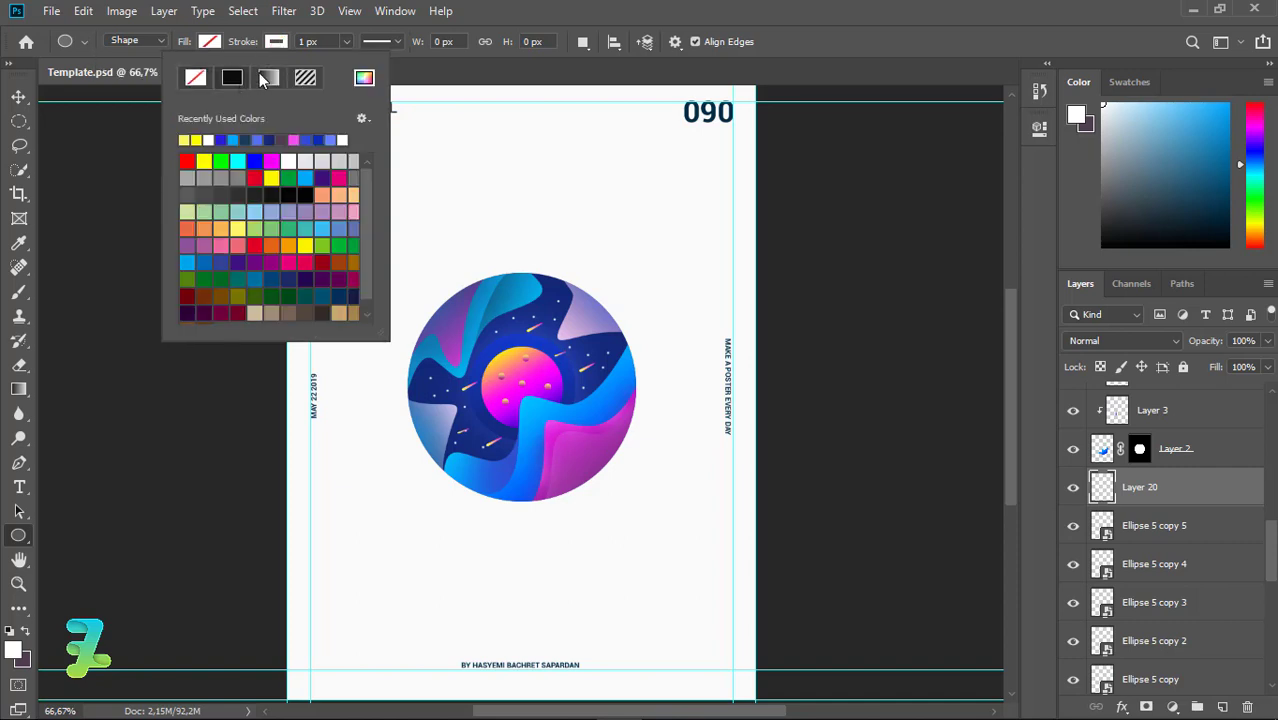
{"action": "left_click", "coordinate": [244, 191]}
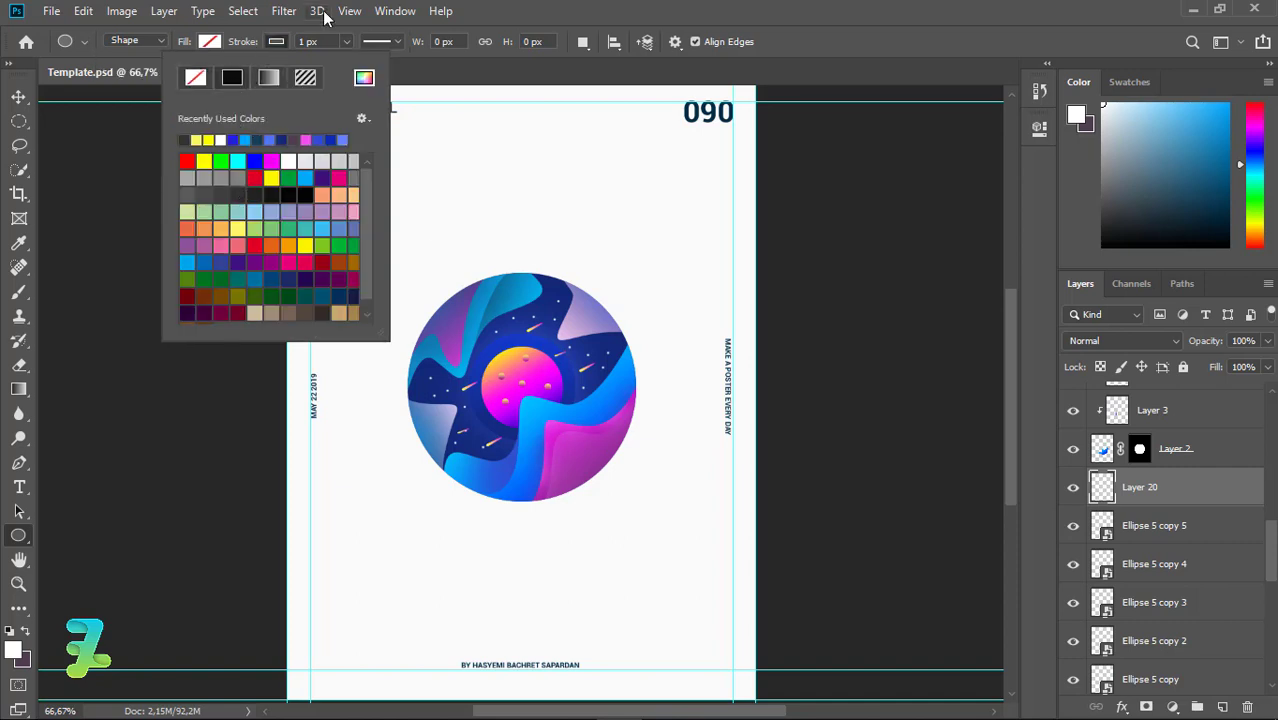
{"action": "left_click_drag", "start_coordinate": [412, 260], "coordinate": [707, 521]}
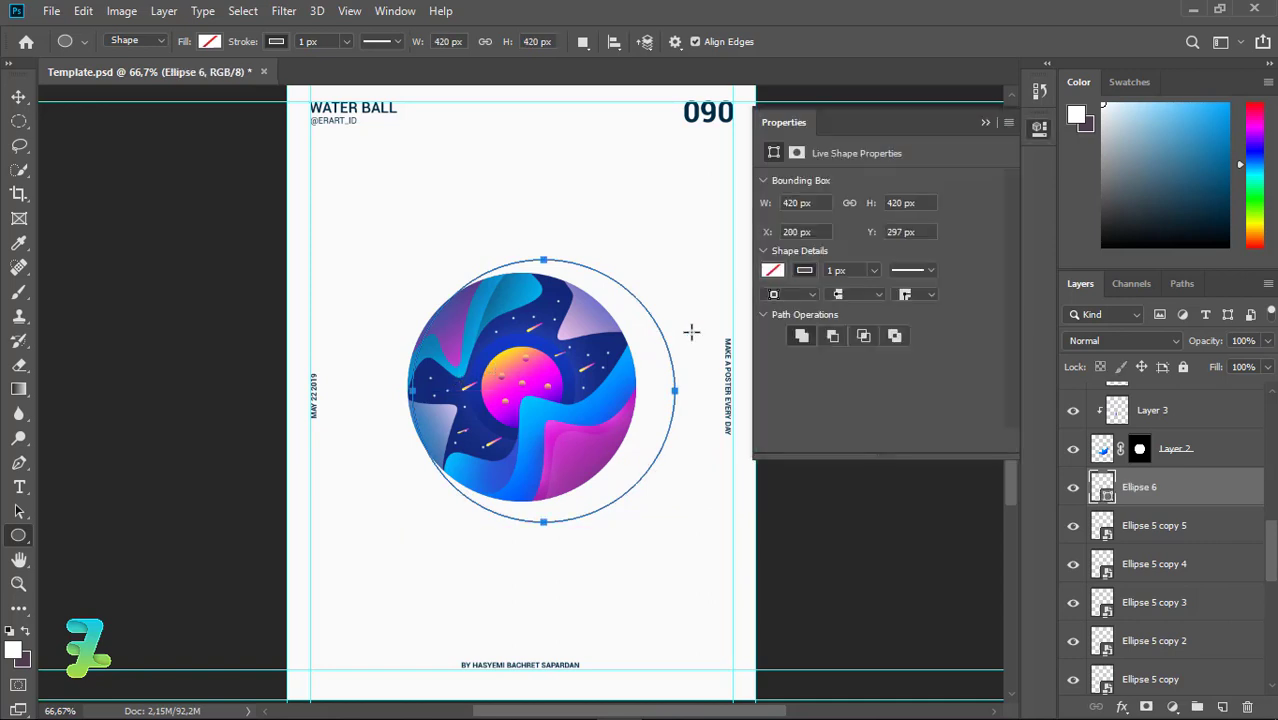
Make the circle's outline a thin 1.87 px dotted stroke
{"action": "left_click", "coordinate": [872, 273]}
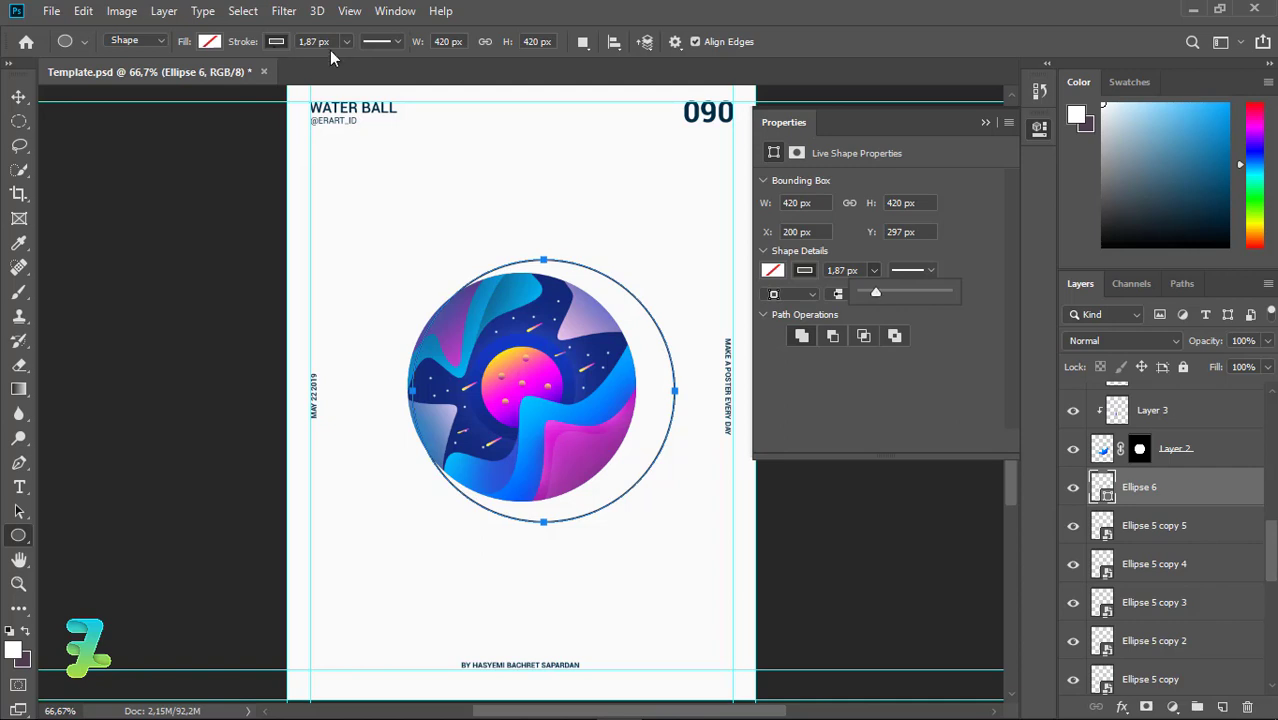
{"action": "left_click", "coordinate": [396, 50]}
{"action": "left_click", "coordinate": [396, 159]}
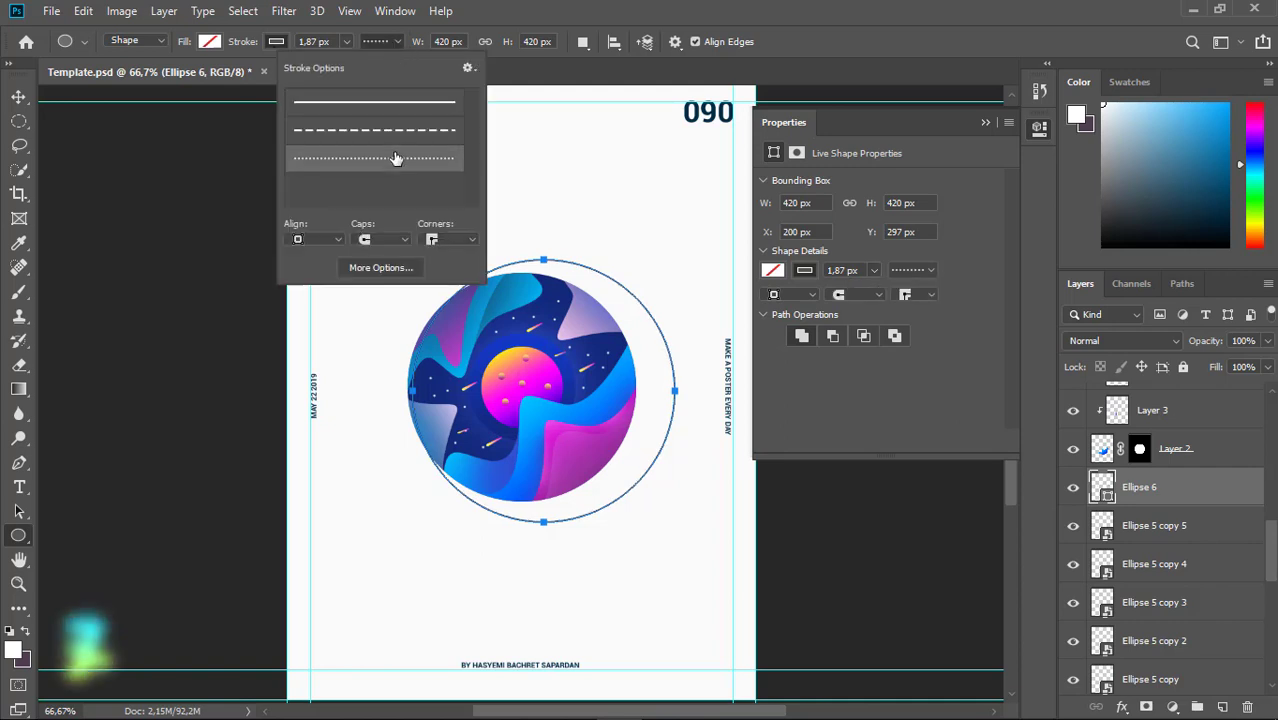
{"action": "left_click", "coordinate": [18, 97]}
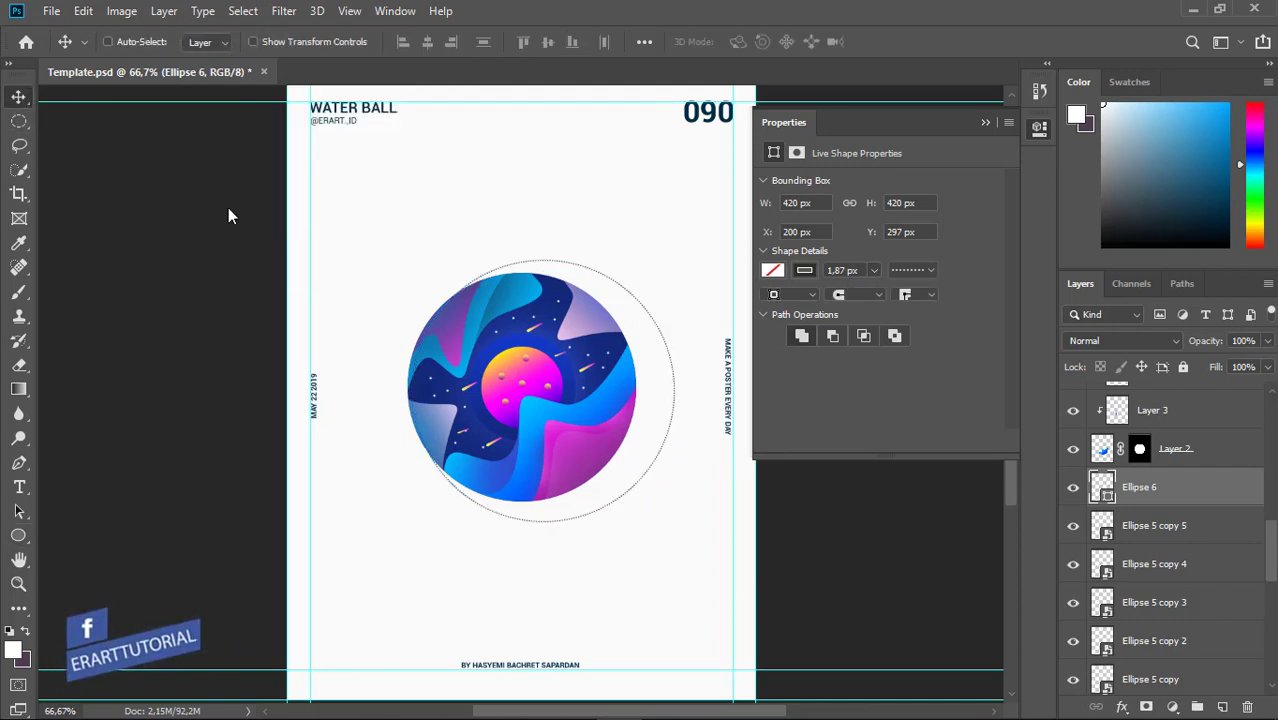
{"action": "key", "text": "ctrl+1"}
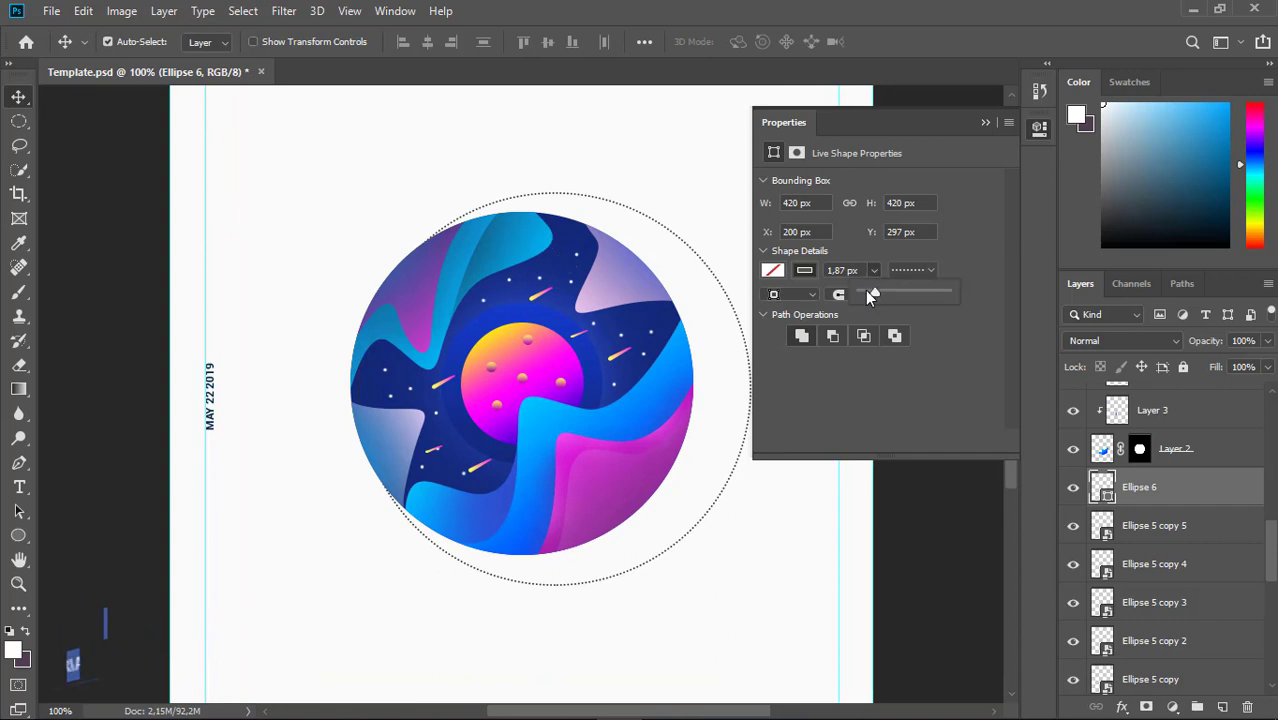
Change the ring's outline to a dashed style and adjust its width
{"action": "left_click", "coordinate": [936, 272]}
{"action": "left_click", "coordinate": [908, 366]}
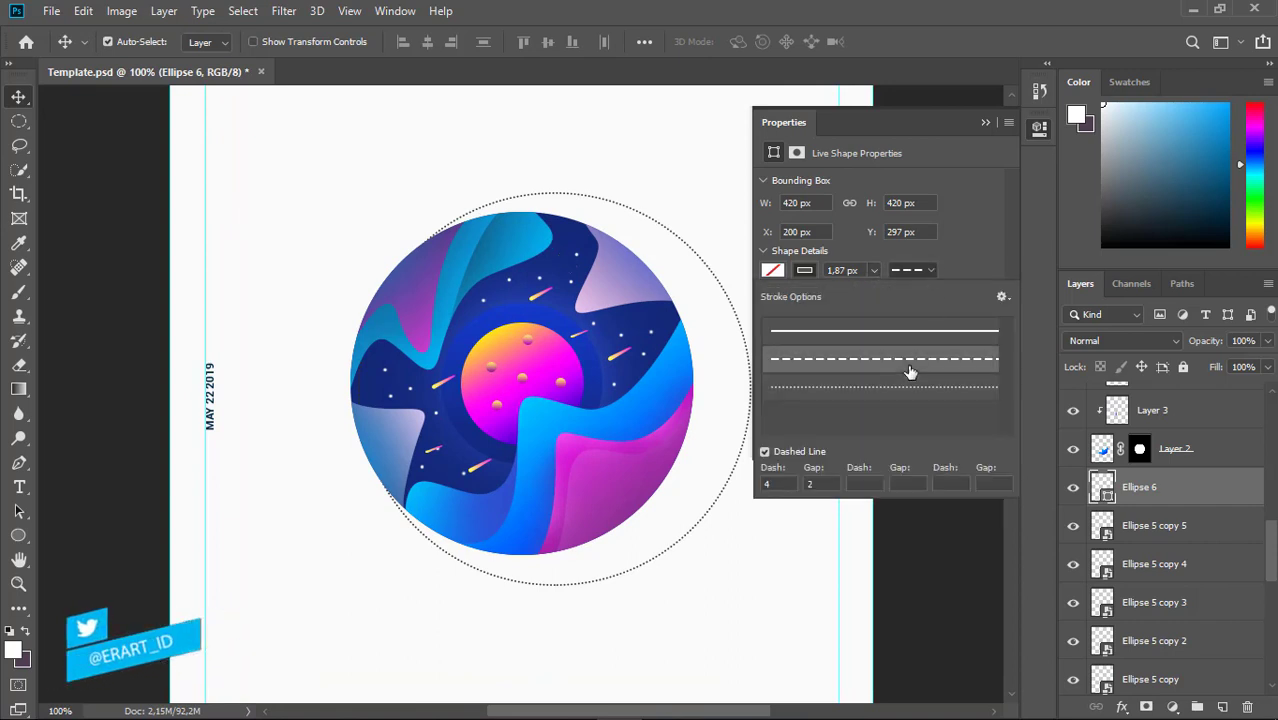
{"action": "left_click", "coordinate": [873, 271]}
{"action": "left_click_drag", "start_coordinate": [868, 288], "coordinate": [874, 291]}
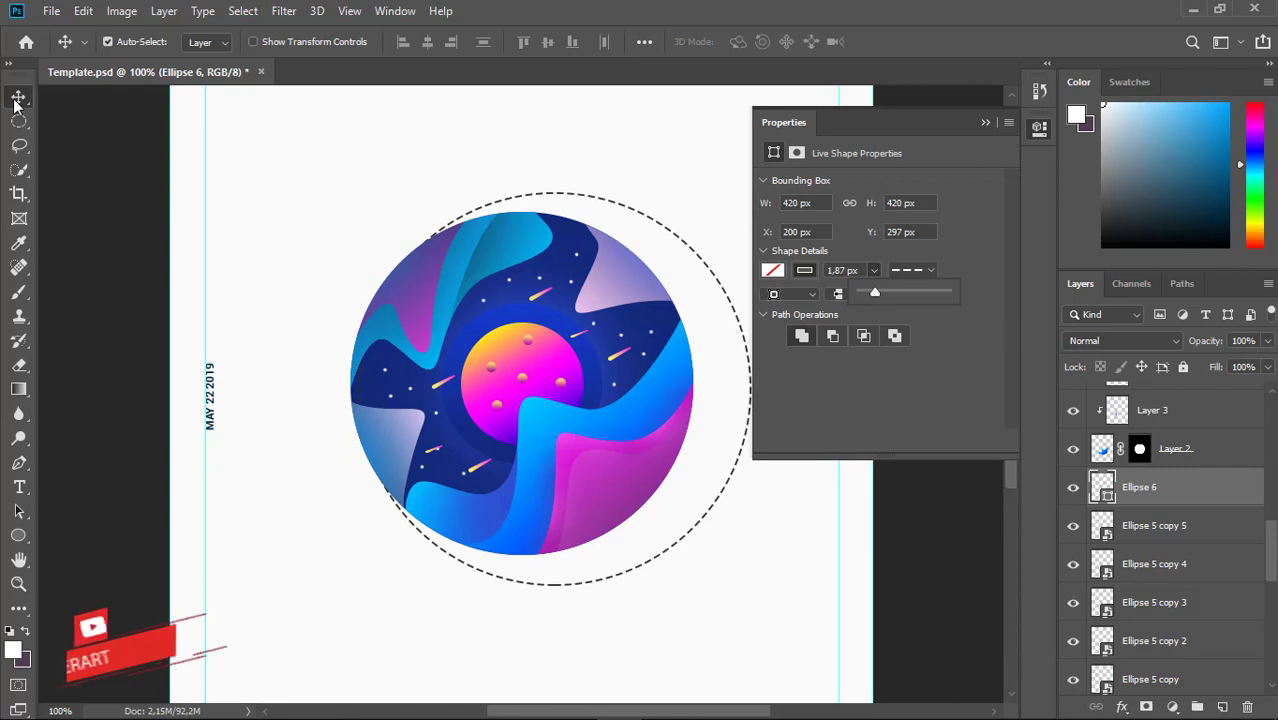
Give the dashed ring a 40% gray outline and centre it horizontally and vertically
{"action": "left_click", "coordinate": [802, 273]}
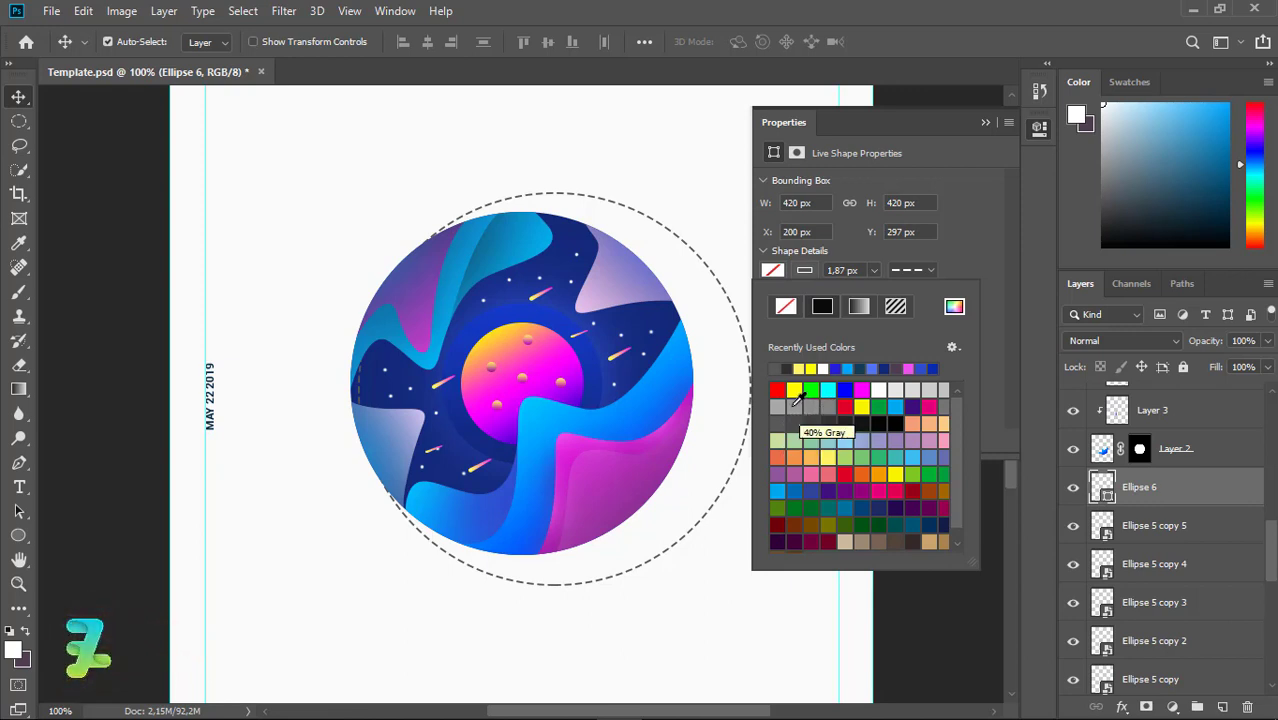
{"action": "left_click", "coordinate": [797, 400]}
{"action": "left_click", "coordinate": [815, 402]}
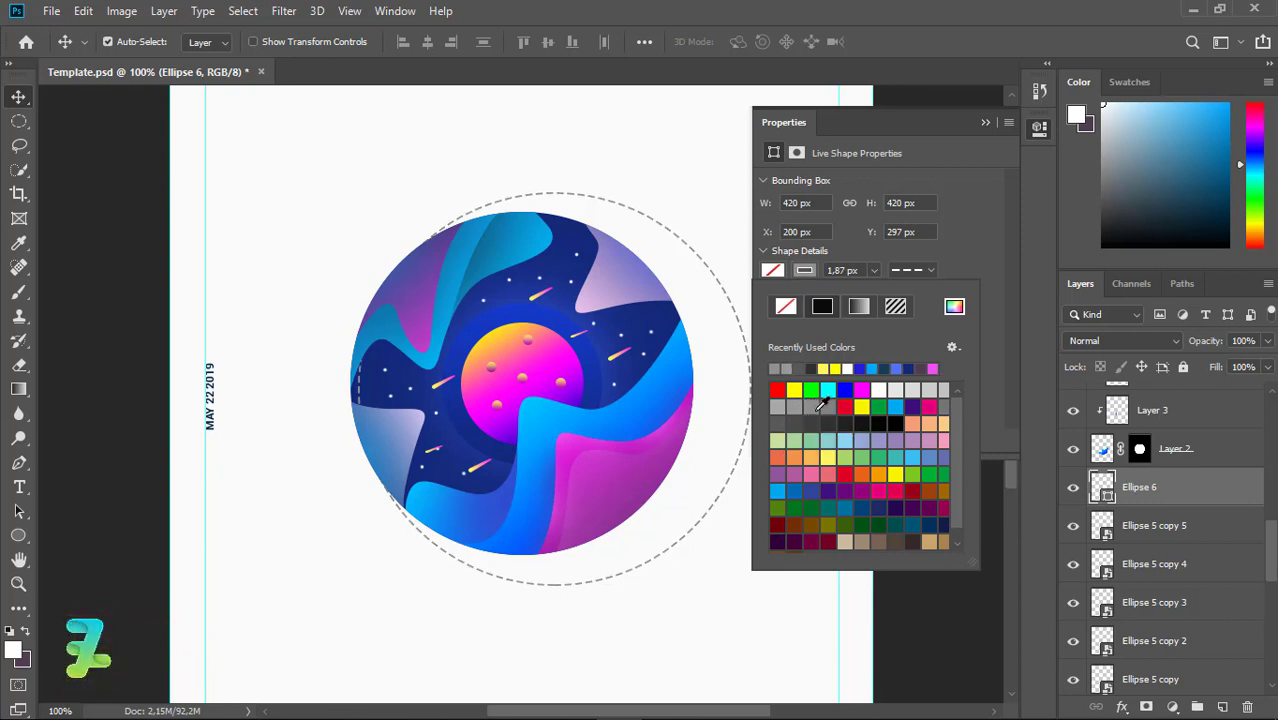
{"action": "left_click", "coordinate": [343, 165]}
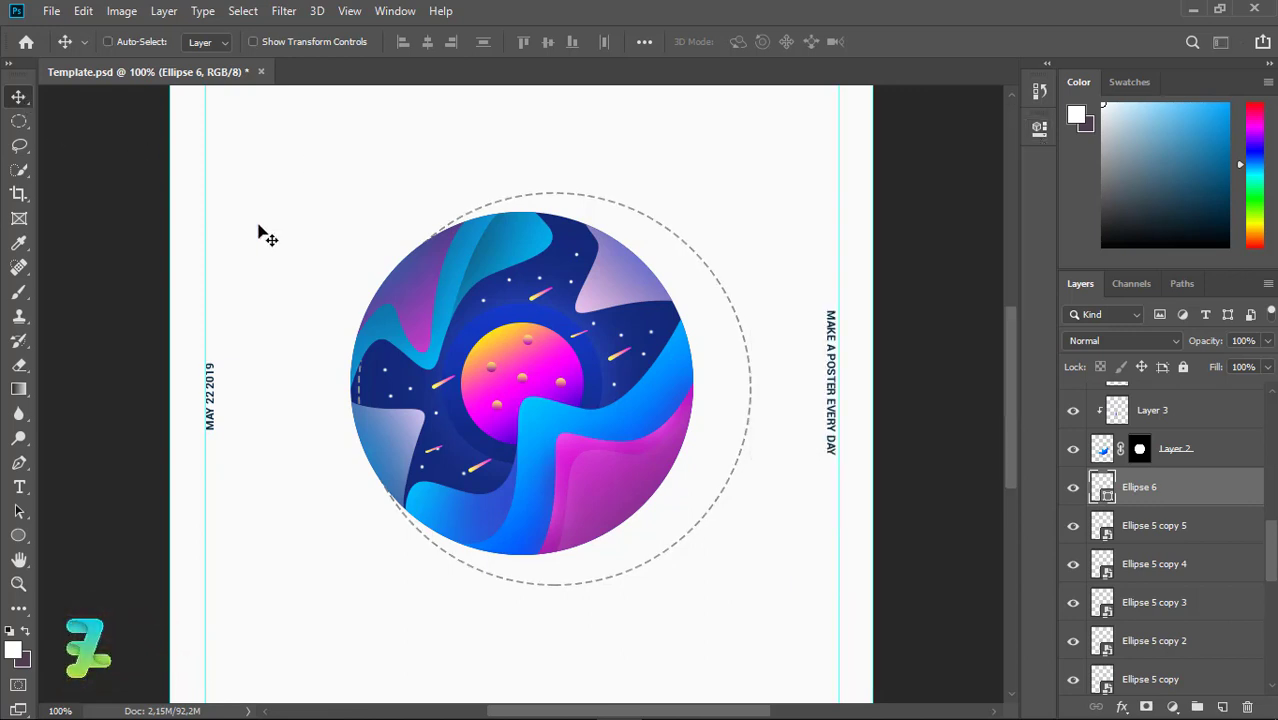
{"action": "left_click", "coordinate": [427, 41]}
{"action": "left_click", "coordinate": [547, 41]}
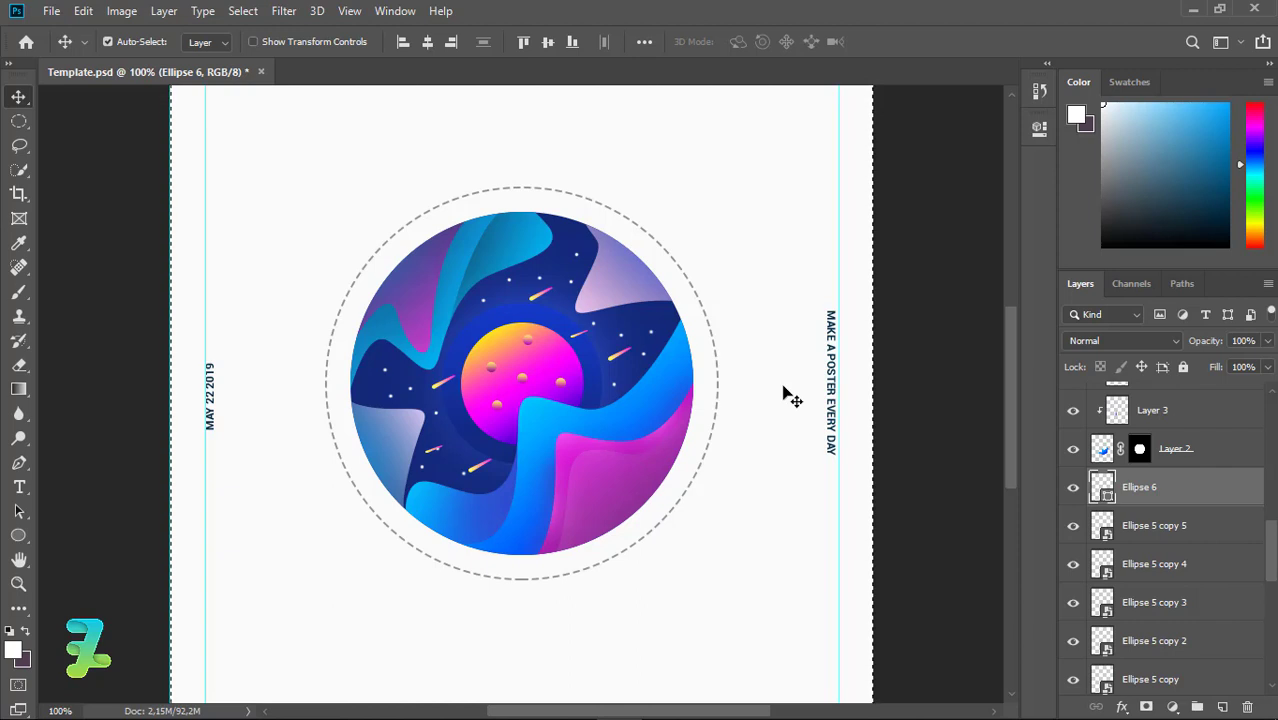
Duplicate the dashed ring as Ellipse 6 copy, enlarge it and centre it
{"action": "key", "text": "ctrl+j"}
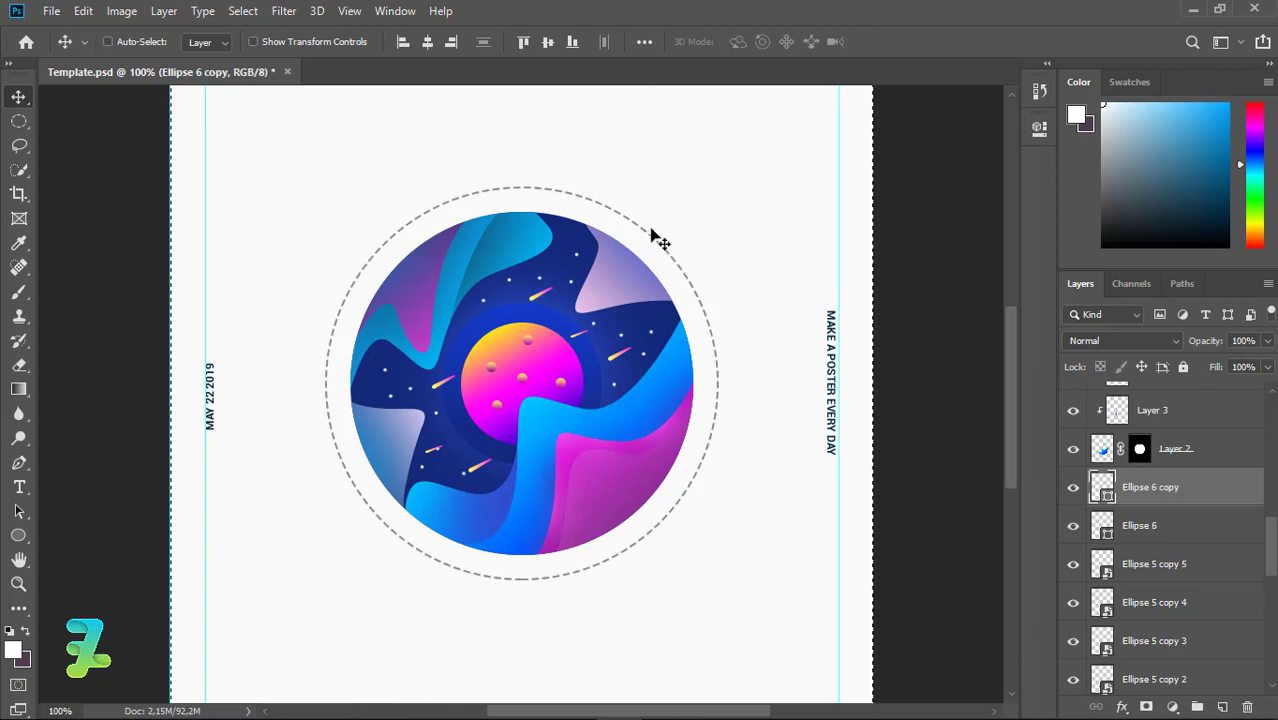
{"action": "key", "text": "ctrl+t"}
{"action": "mouse_move", "coordinate": [738, 177]}
{"action": "left_mouse_down"}
{"action": "mouse_move", "coordinate": [791, 160]}
{"action": "mouse_move", "coordinate": [778, 166]}
{"action": "left_mouse_up"}
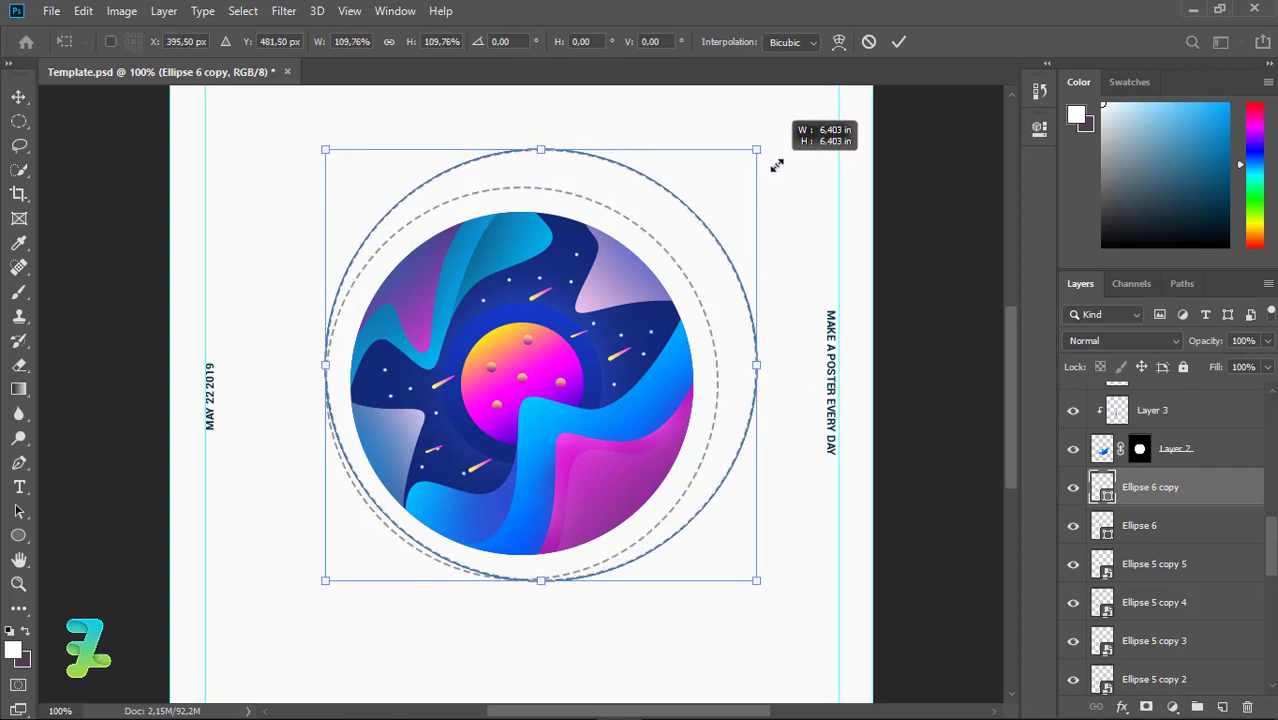
{"action": "left_click", "coordinate": [22, 102]}
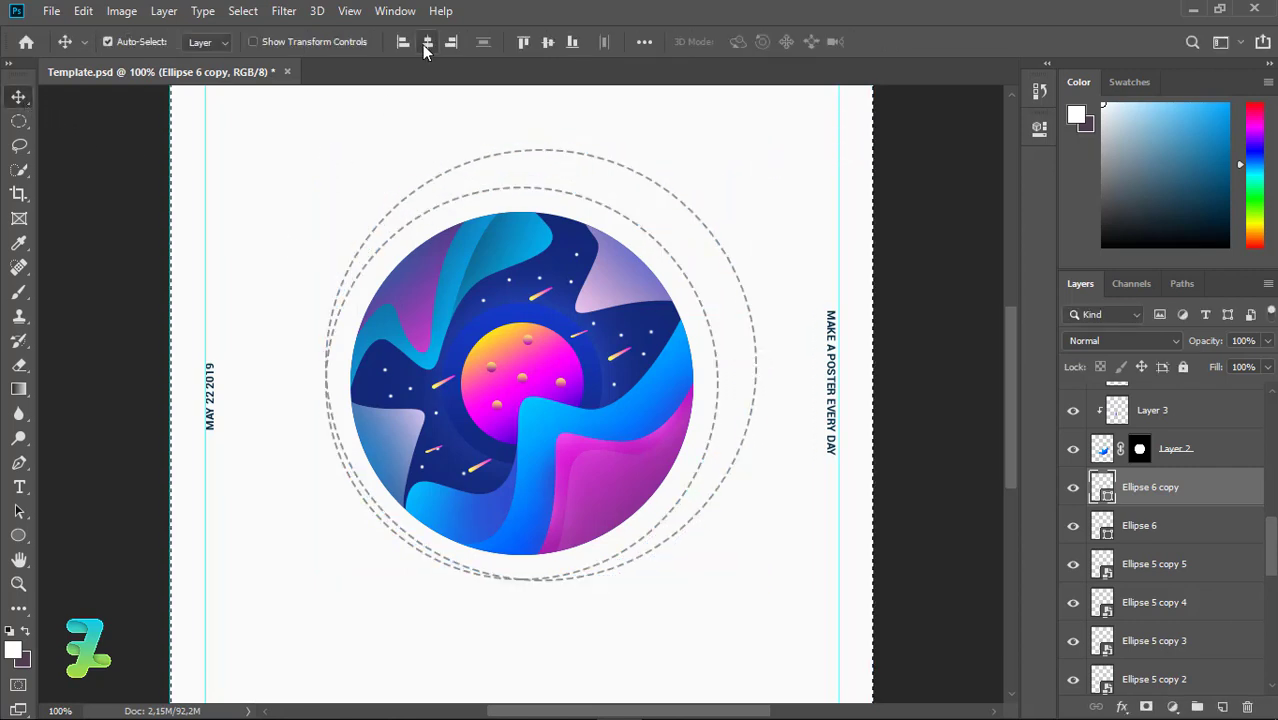
{"action": "key", "text": "ctrl+t"}
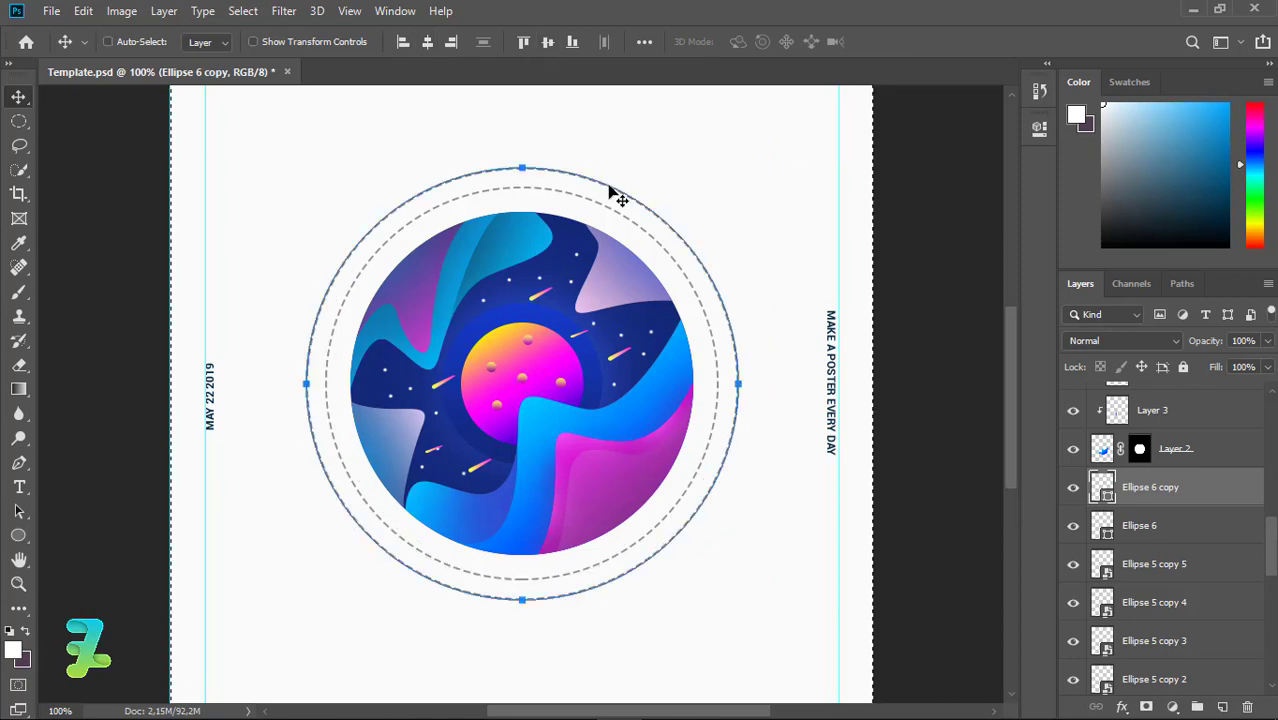
{"action": "mouse_move", "coordinate": [737, 163]}
{"action": "left_mouse_down"}
{"action": "mouse_move", "coordinate": [801, 140]}
{"action": "mouse_move", "coordinate": [789, 121]}
{"action": "left_mouse_up"}
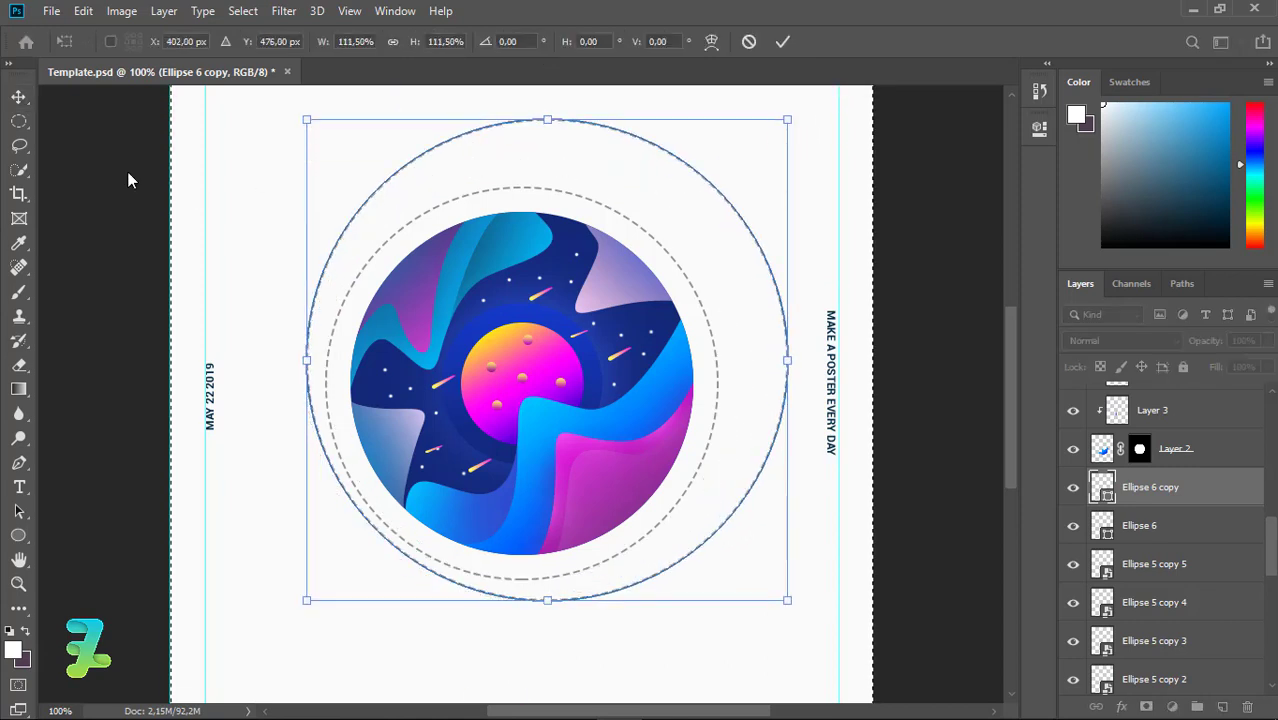
{"action": "key", "text": "Return"}
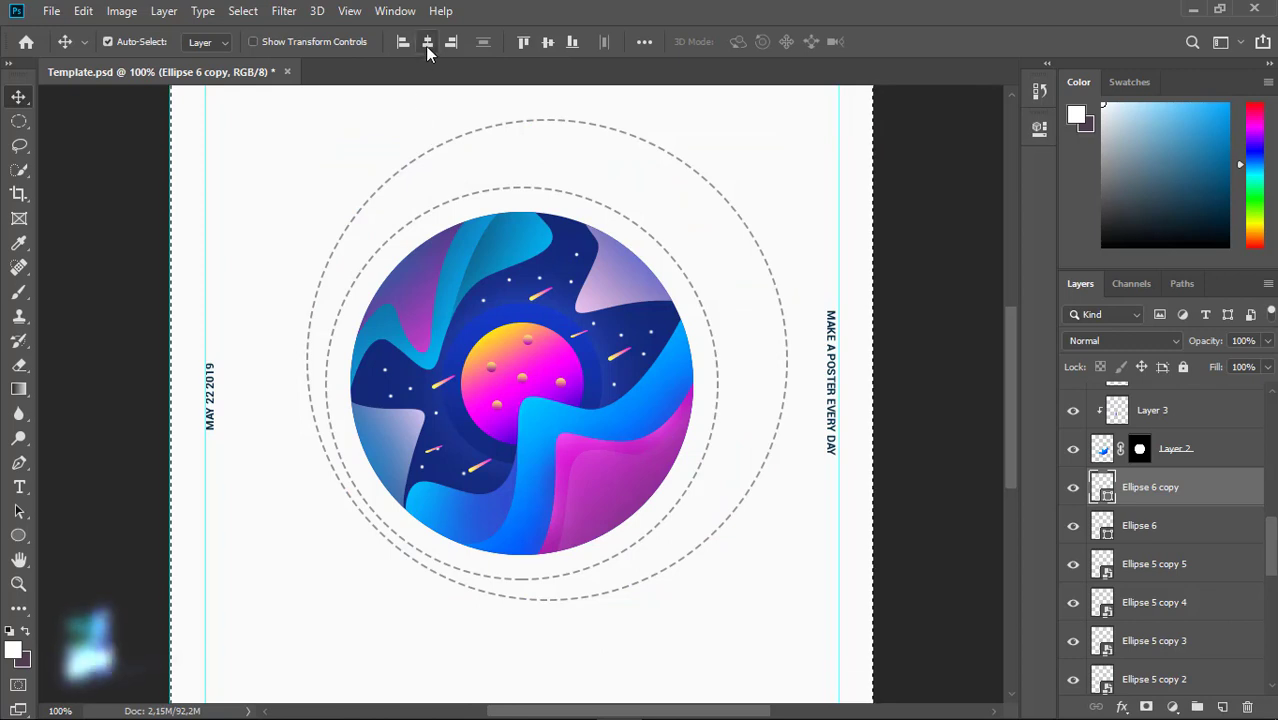
{"action": "left_click", "coordinate": [427, 41]}
{"action": "left_click", "coordinate": [548, 41]}
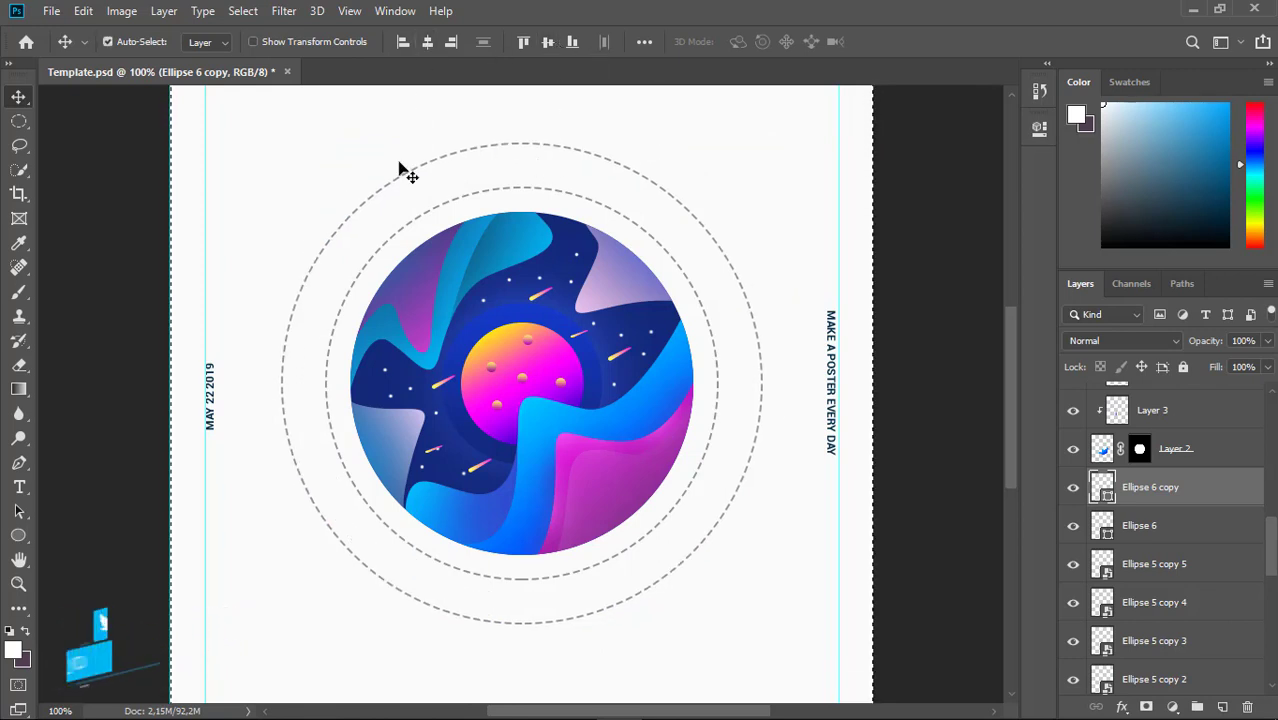
Scale the outer dashed ring to about 92% and recentre it on the canvas
{"action": "key", "text": "ctrl+t"}
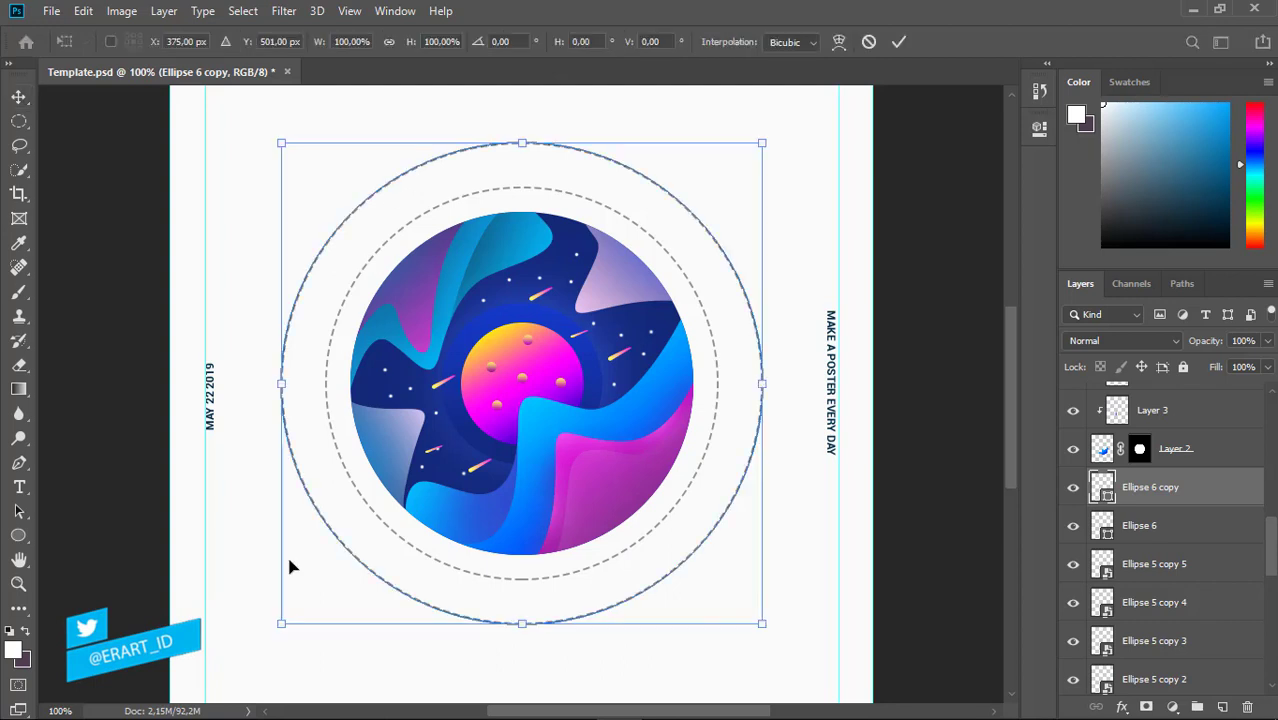
{"action": "left_click_drag", "start_coordinate": [278, 624], "coordinate": [321, 585]}
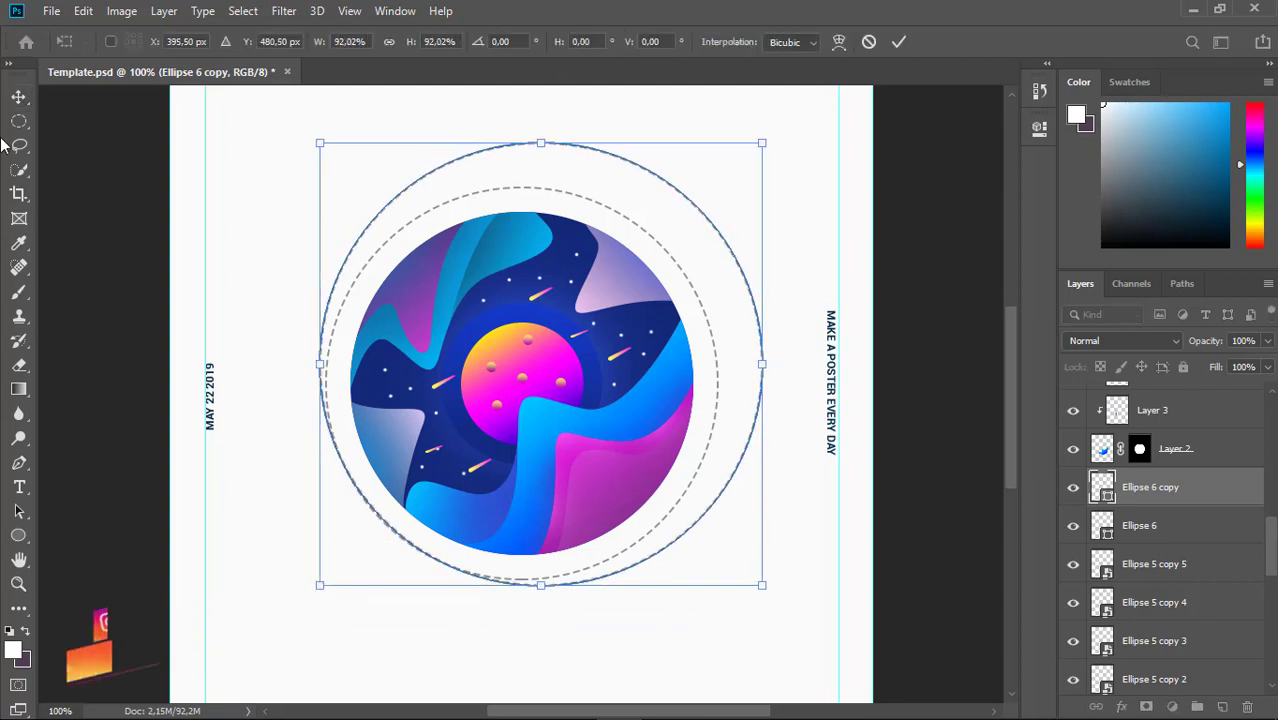
{"action": "key", "text": "Return"}
{"action": "left_click", "coordinate": [427, 41]}
{"action": "left_click", "coordinate": [547, 41]}
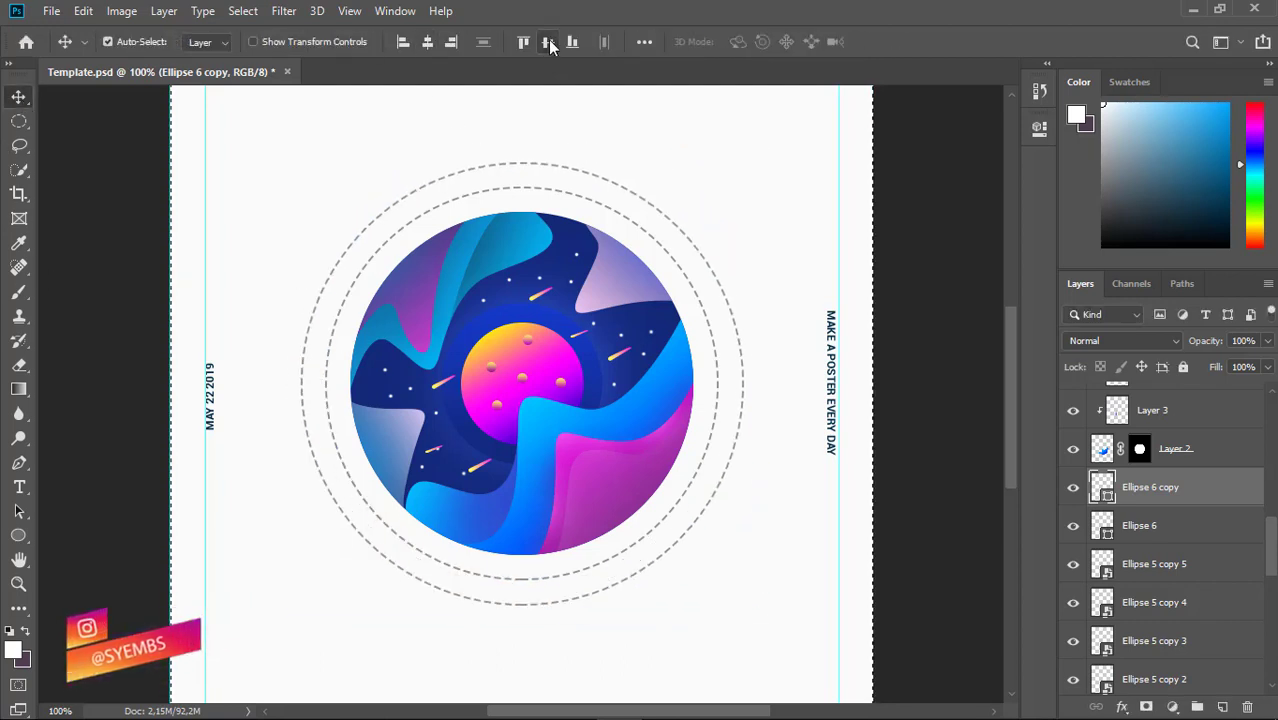
Type WATER PLANET in dark blue along the top of the outer circle
{"action": "left_click", "coordinate": [19, 487]}
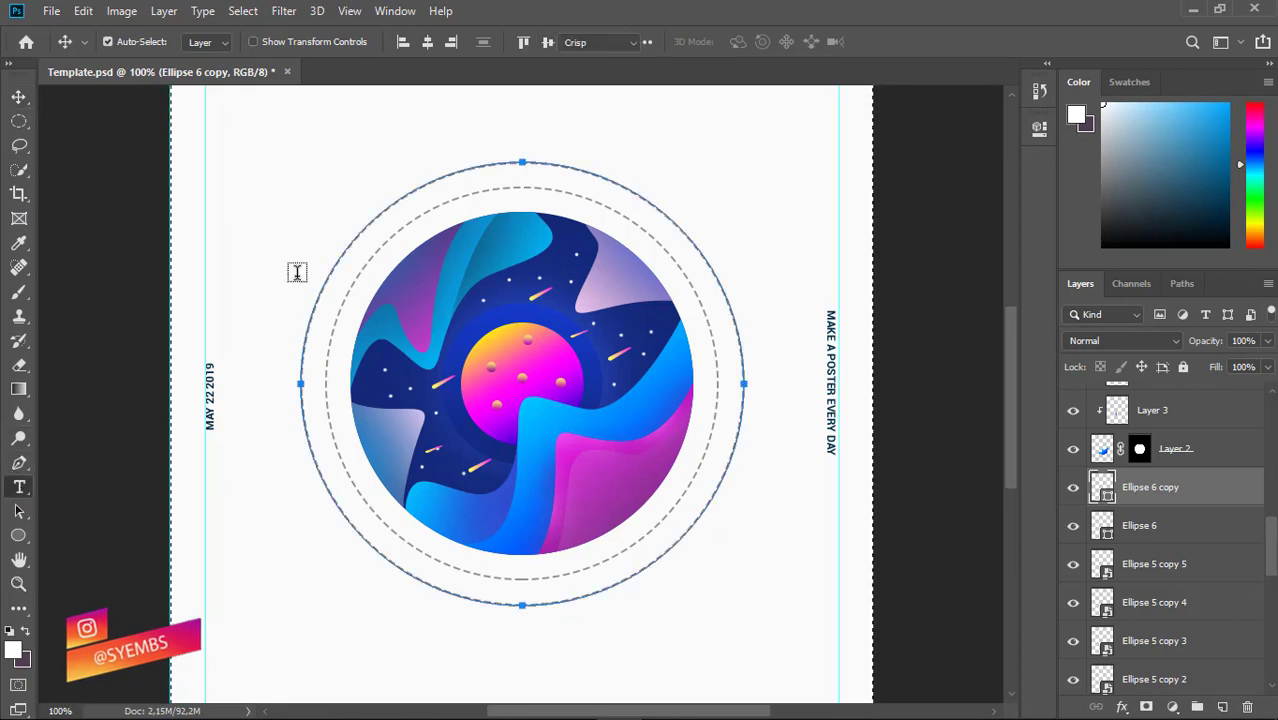
{"action": "left_click", "coordinate": [359, 266]}
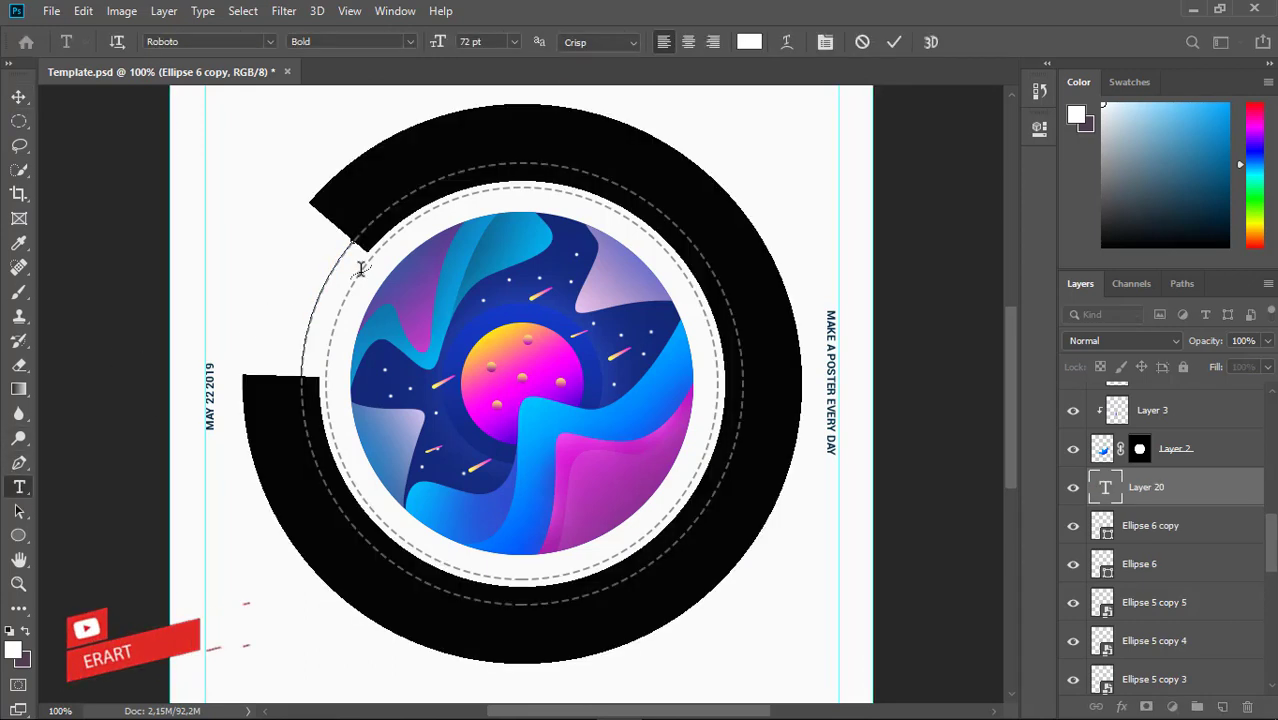
{"action": "type", "text": "S"}
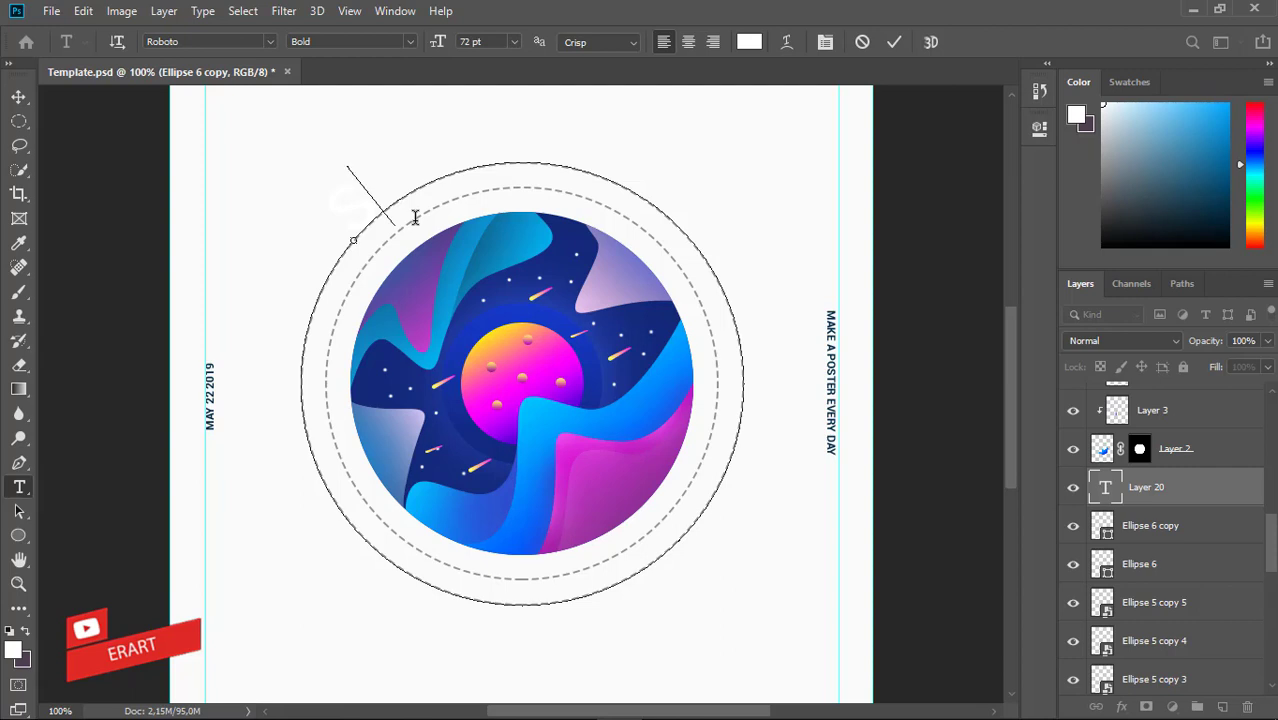
{"action": "key", "text": "ctrl+a"}
{"action": "left_click", "coordinate": [12, 651]}
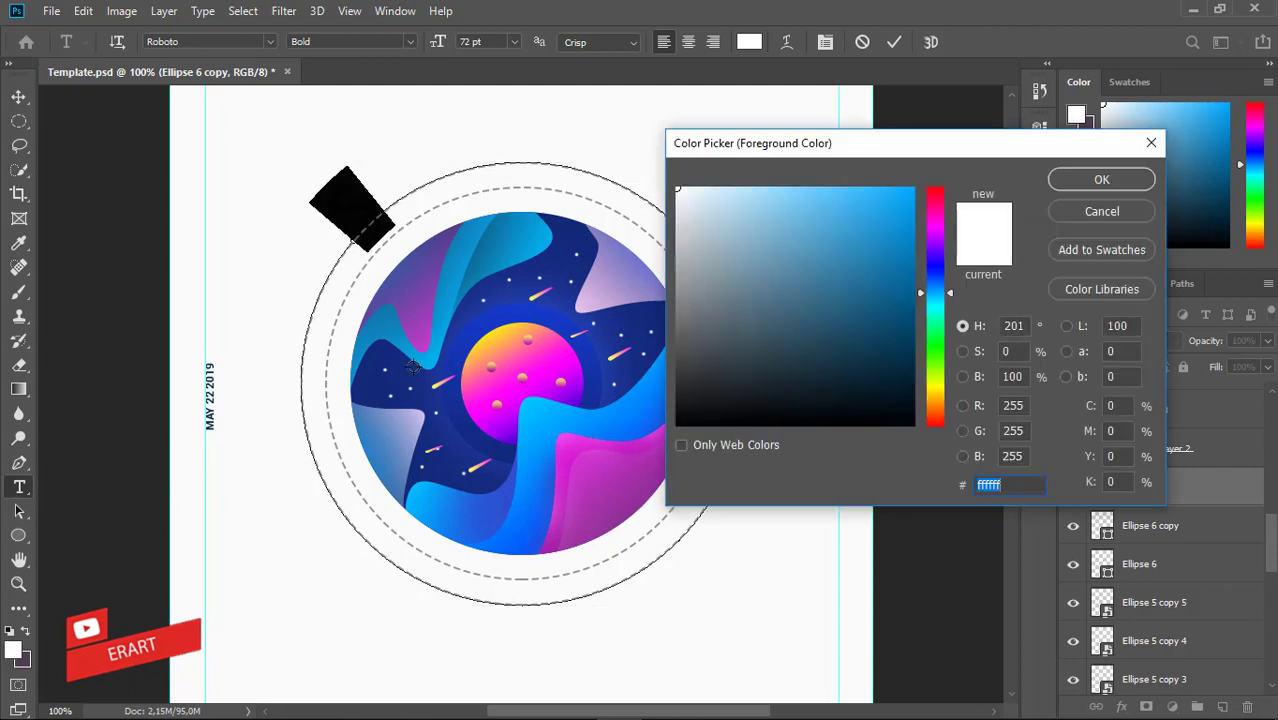
{"action": "type", "text": "132878"}
{"action": "left_click", "coordinate": [1062, 177]}
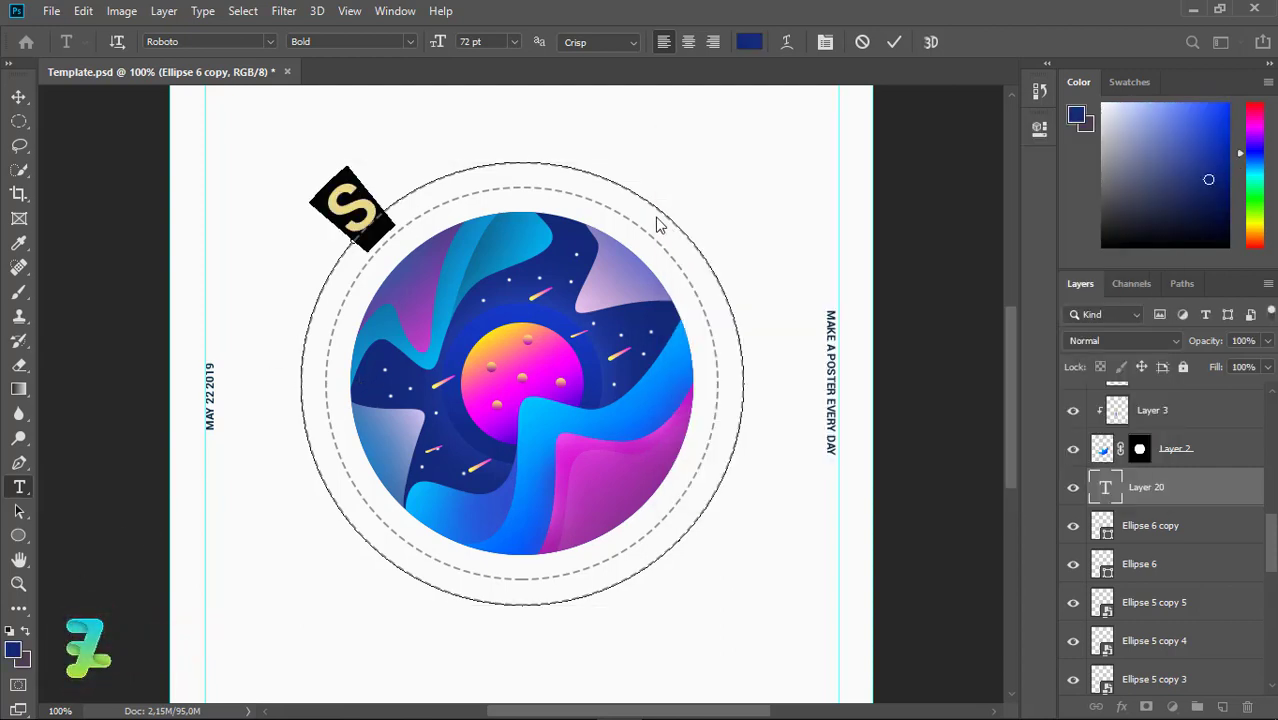
{"action": "type", "text": "WAT"}
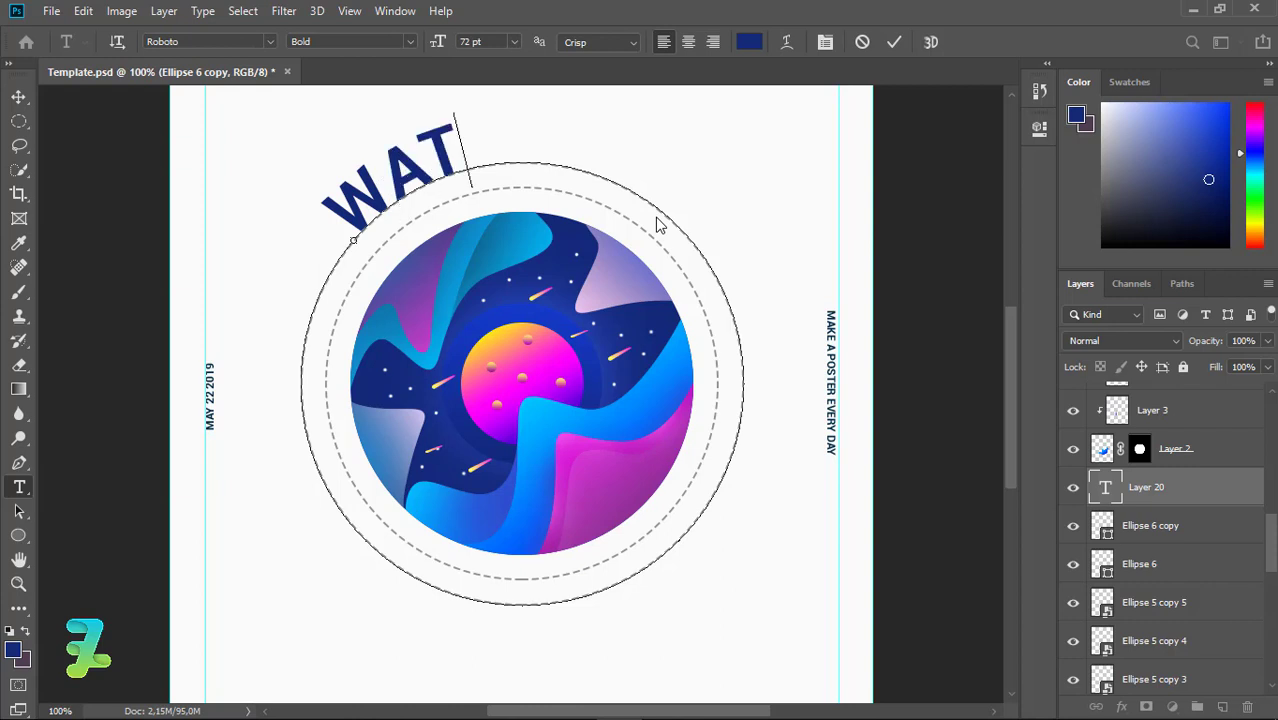
{"action": "type", "text": "ER PLA"}
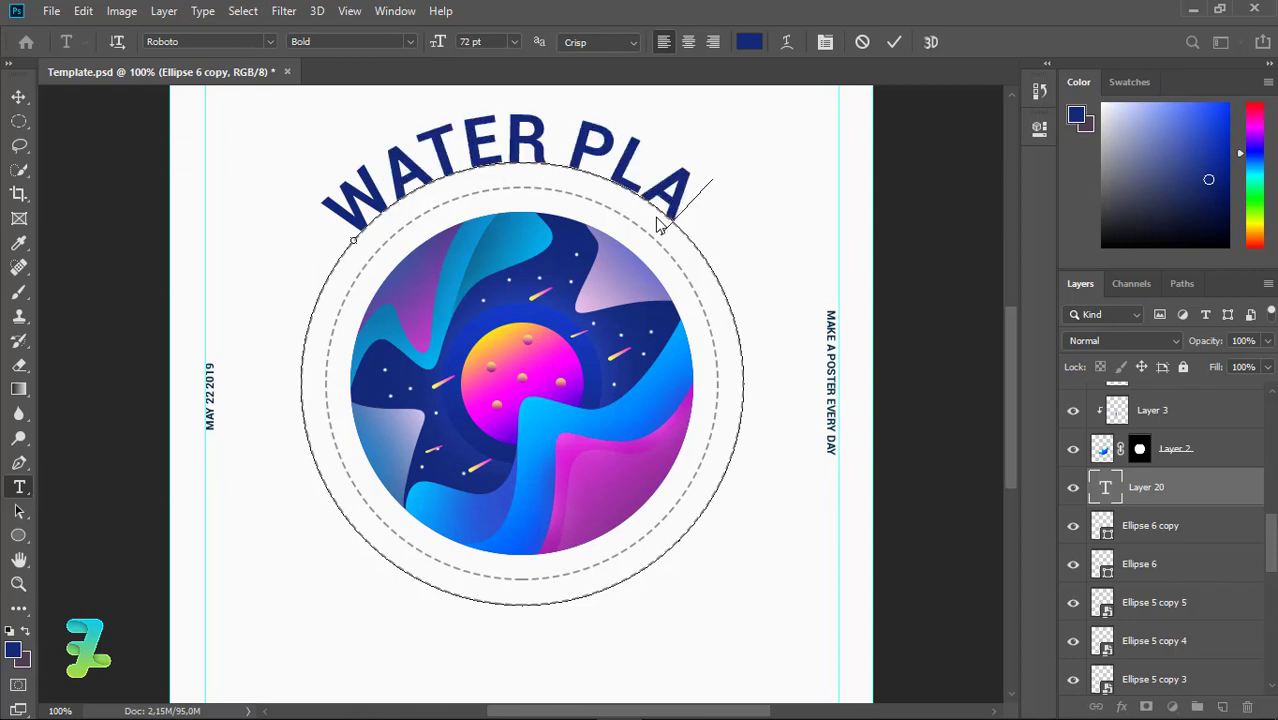
{"action": "type", "text": "NET"}
Set WATER PLANET to 24 pt with tracking 1880 and commit it
{"action": "key", "text": "ctrl+a"}
{"action": "left_click", "coordinate": [827, 43]}
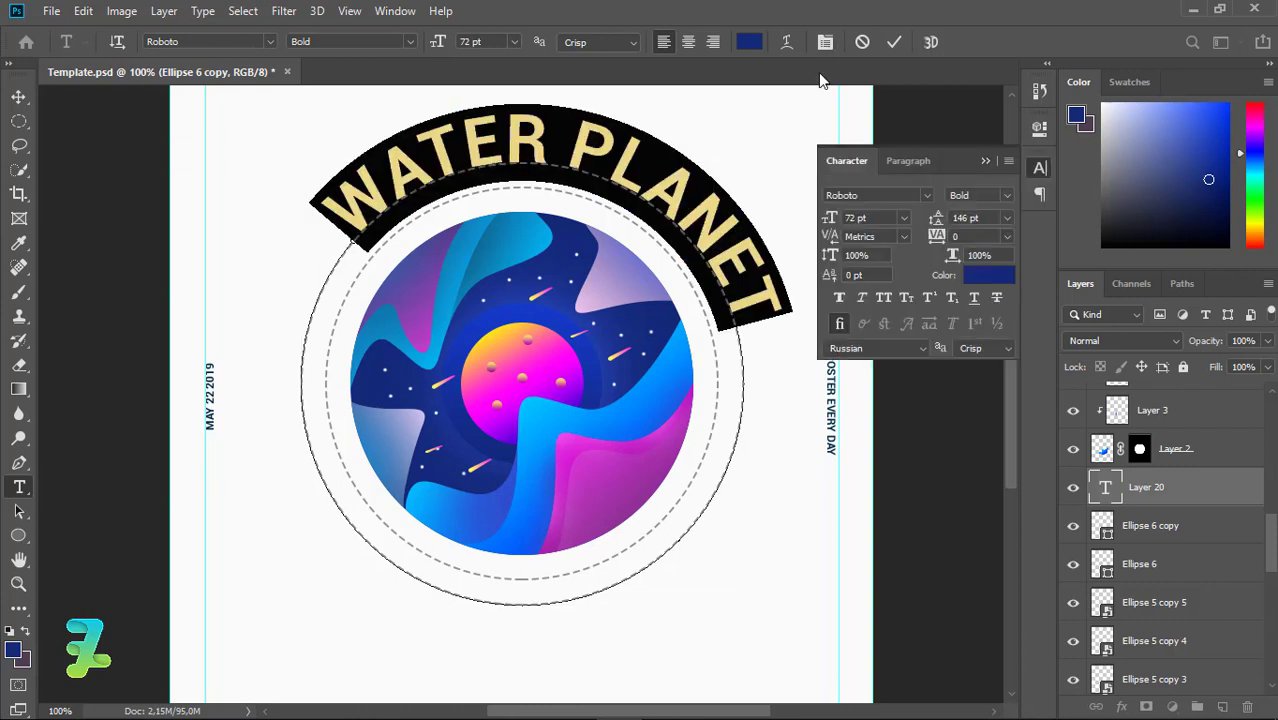
{"action": "left_click", "coordinate": [904, 218]}
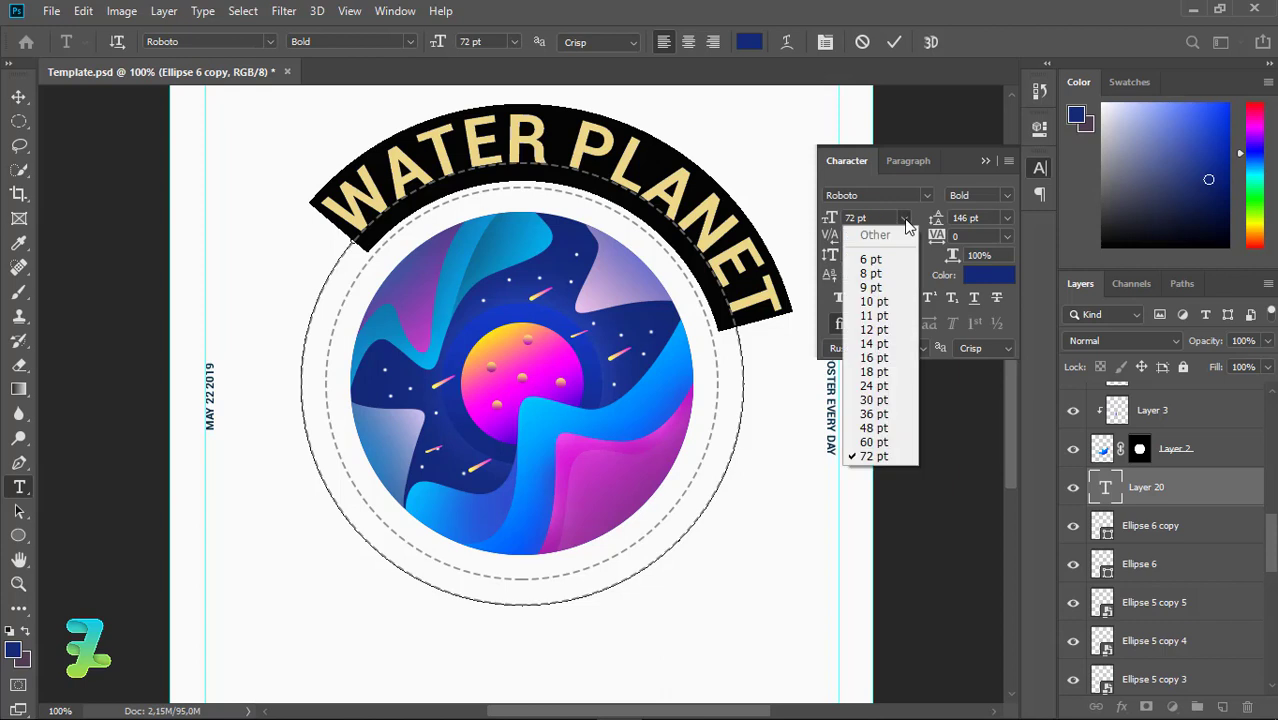
{"action": "left_click", "coordinate": [873, 415]}
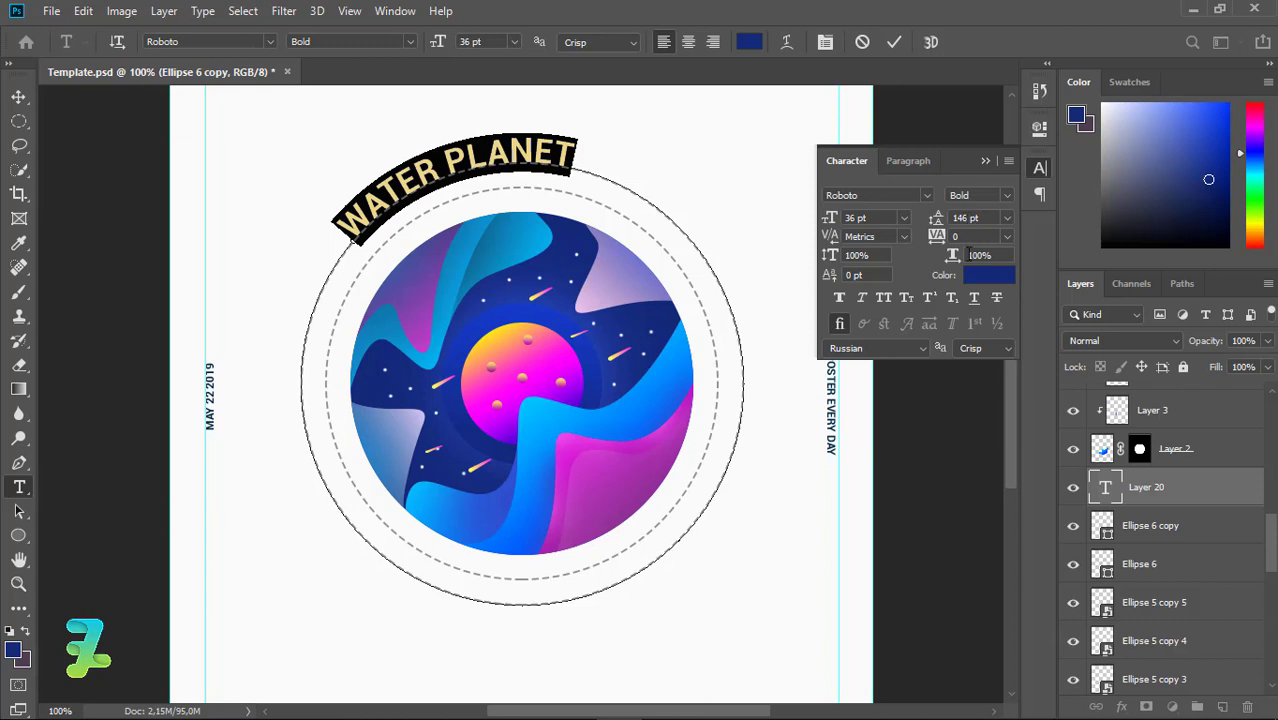
{"action": "left_click_drag", "start_coordinate": [940, 240], "coordinate": [998, 250]}
{"action": "left_click", "coordinate": [904, 218]}
{"action": "left_click", "coordinate": [873, 389]}
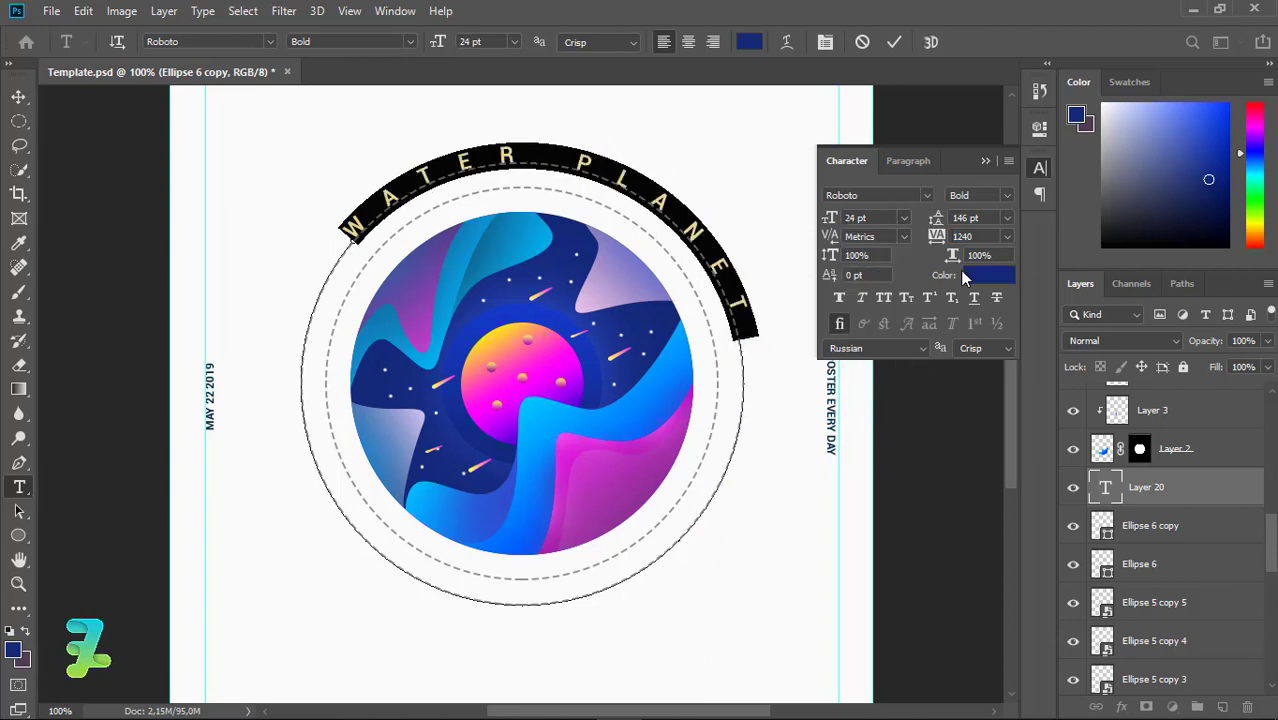
{"action": "left_click_drag", "start_coordinate": [940, 237], "coordinate": [968, 244]}
{"action": "key", "text": "ctrl+c"}
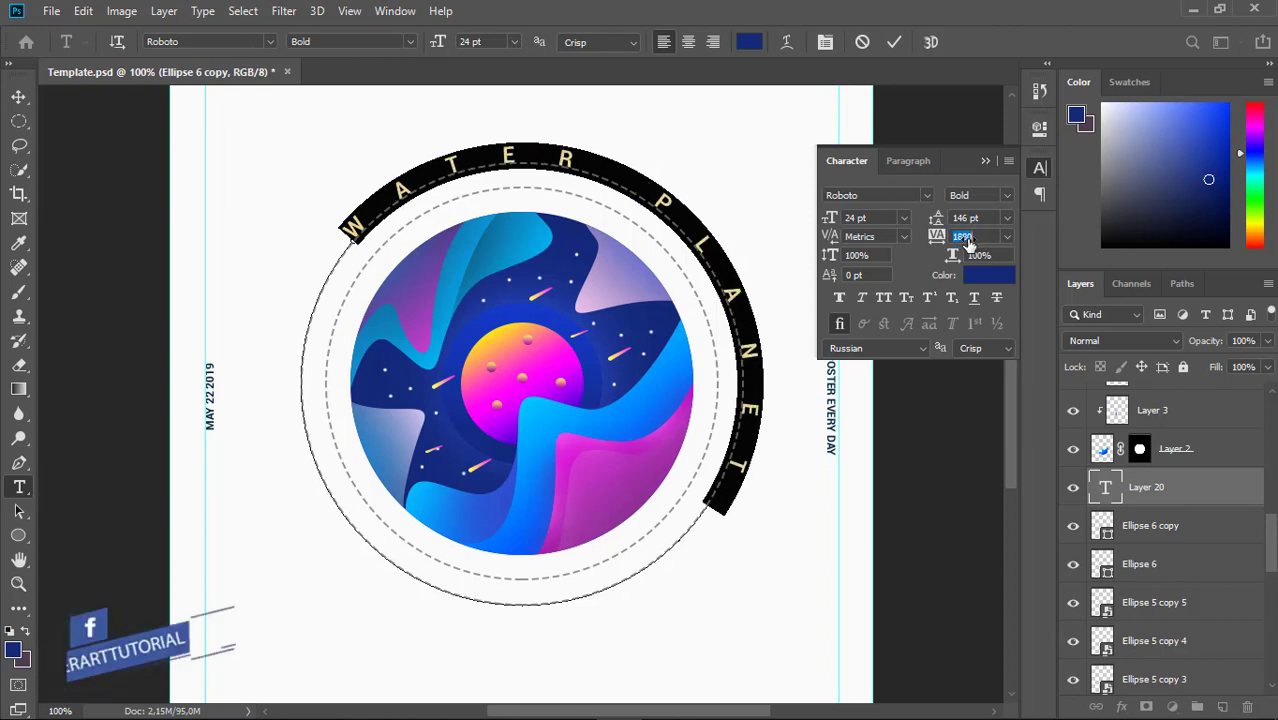
{"action": "left_click", "coordinate": [18, 97]}
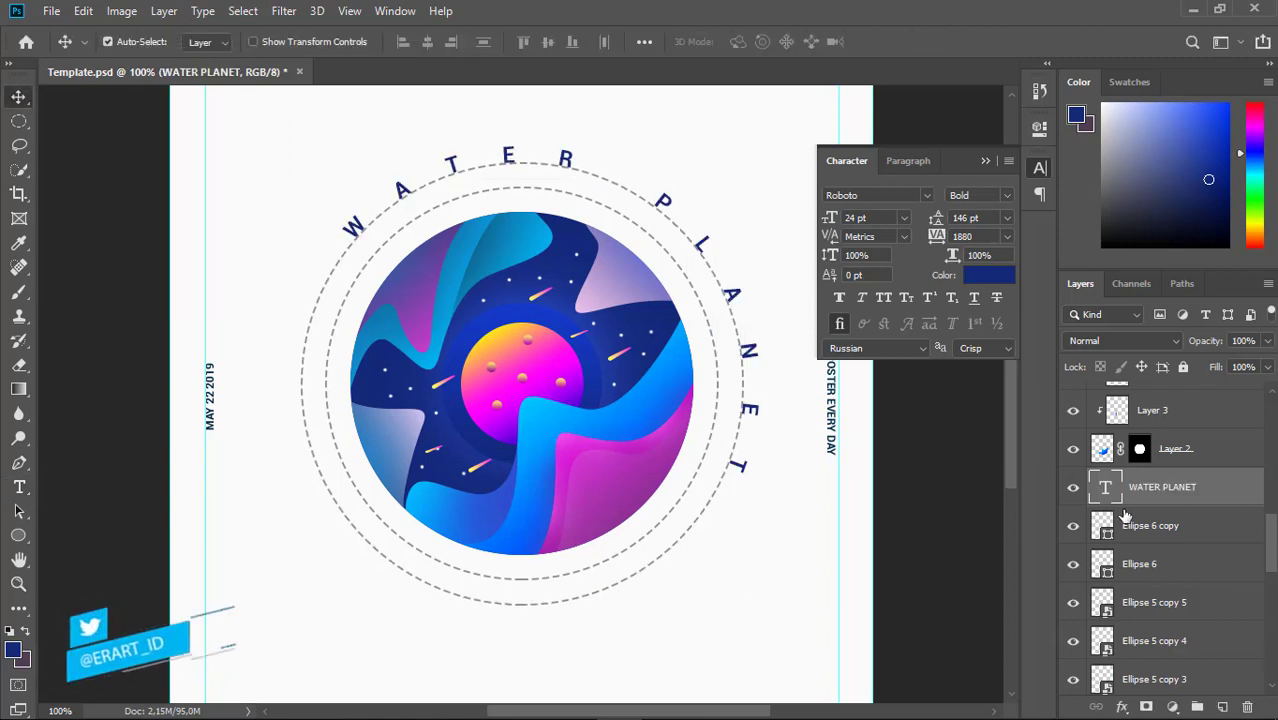
Type ERART along the bottom of the Ellipse 6 copy ring, then hide that ring
{"action": "left_click", "coordinate": [1103, 523]}
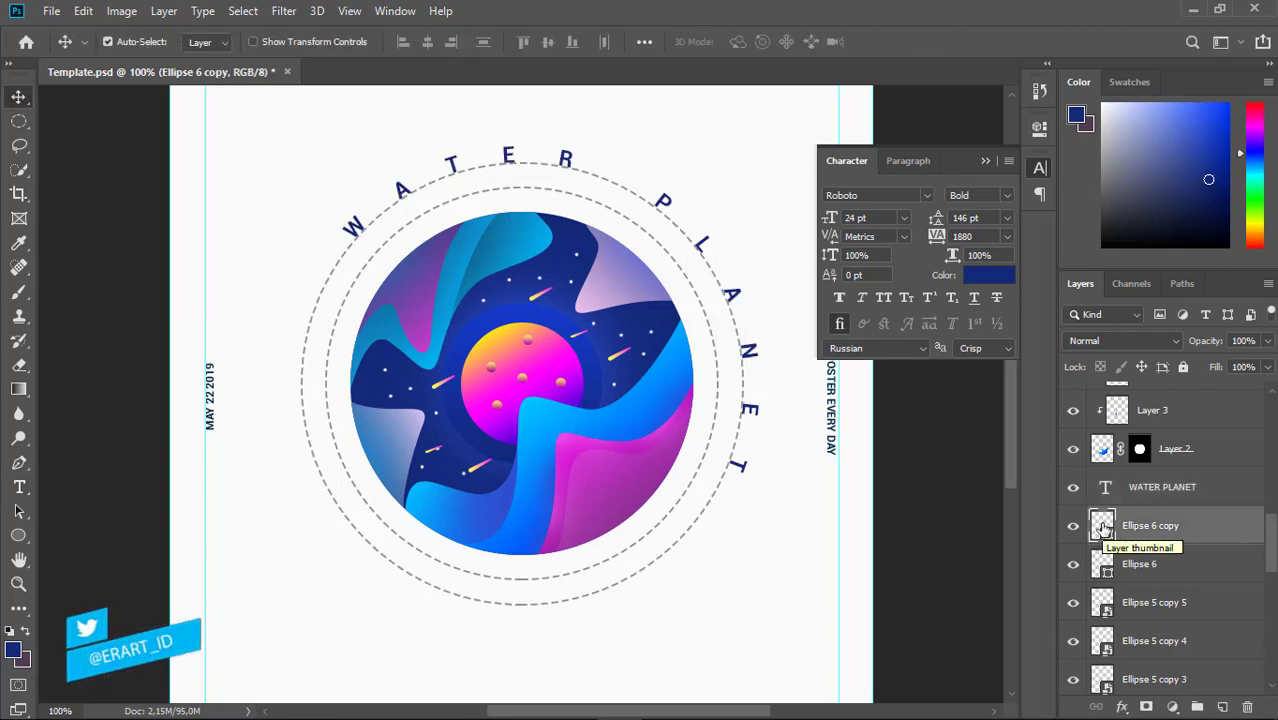
{"action": "left_click", "coordinate": [19, 487]}
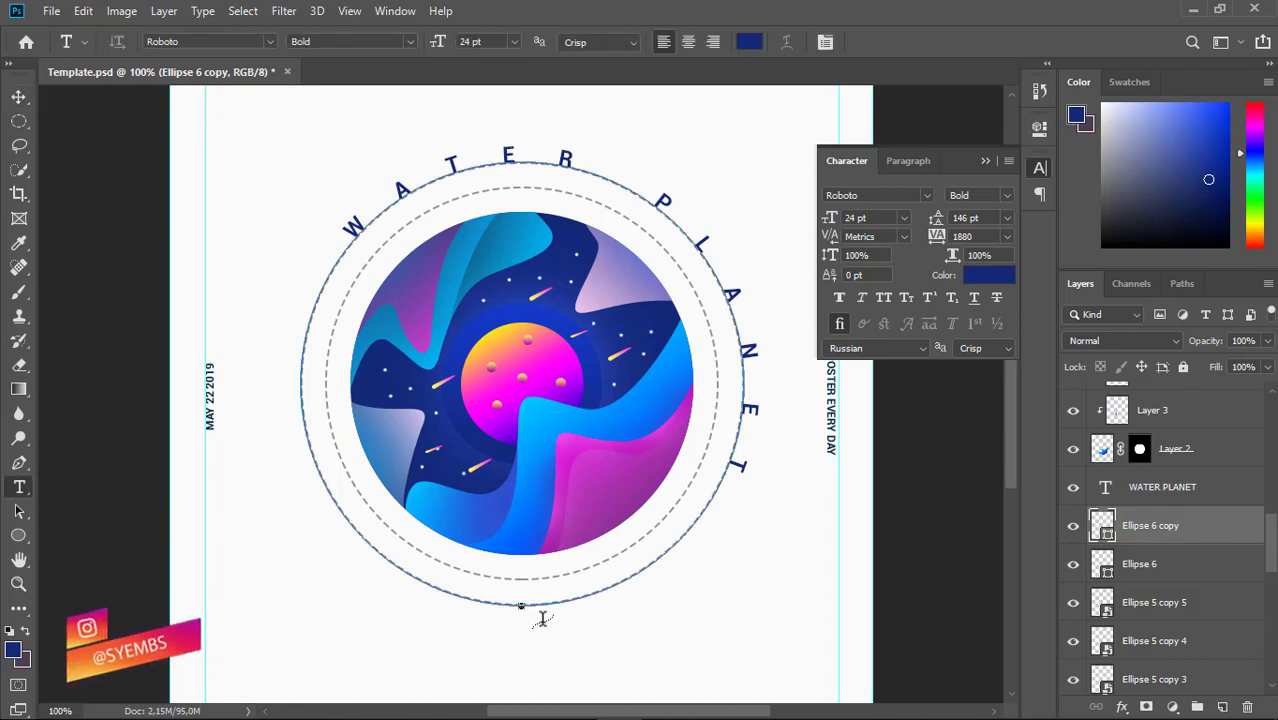
{"action": "left_click", "coordinate": [530, 612]}
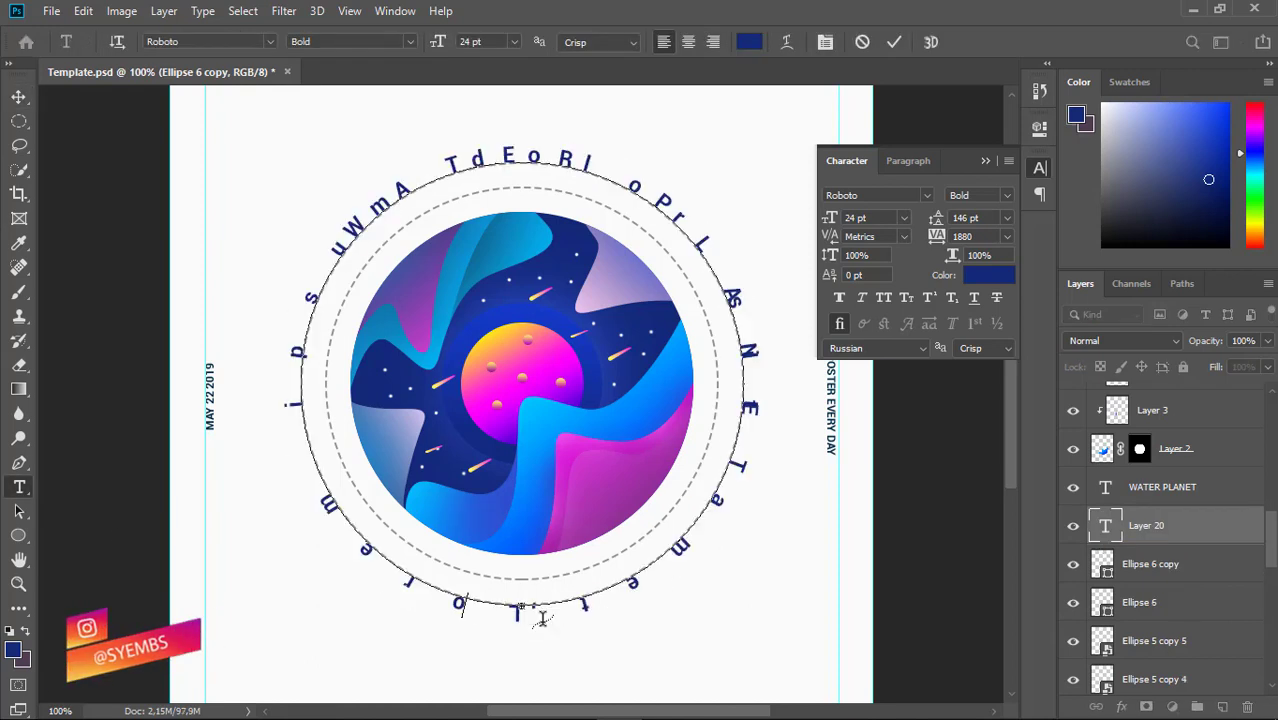
{"action": "key", "text": "ctrl+v"}
{"action": "type", "text": "ERAR"}
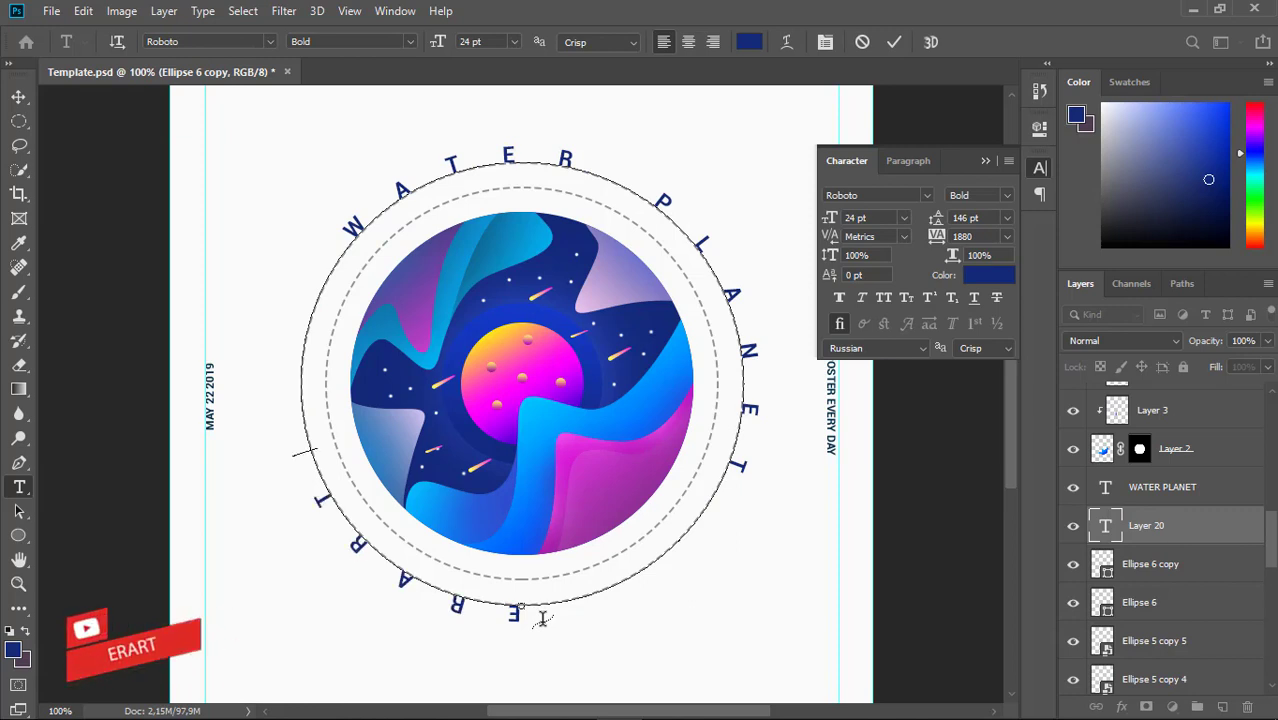
{"action": "left_click", "coordinate": [19, 96]}
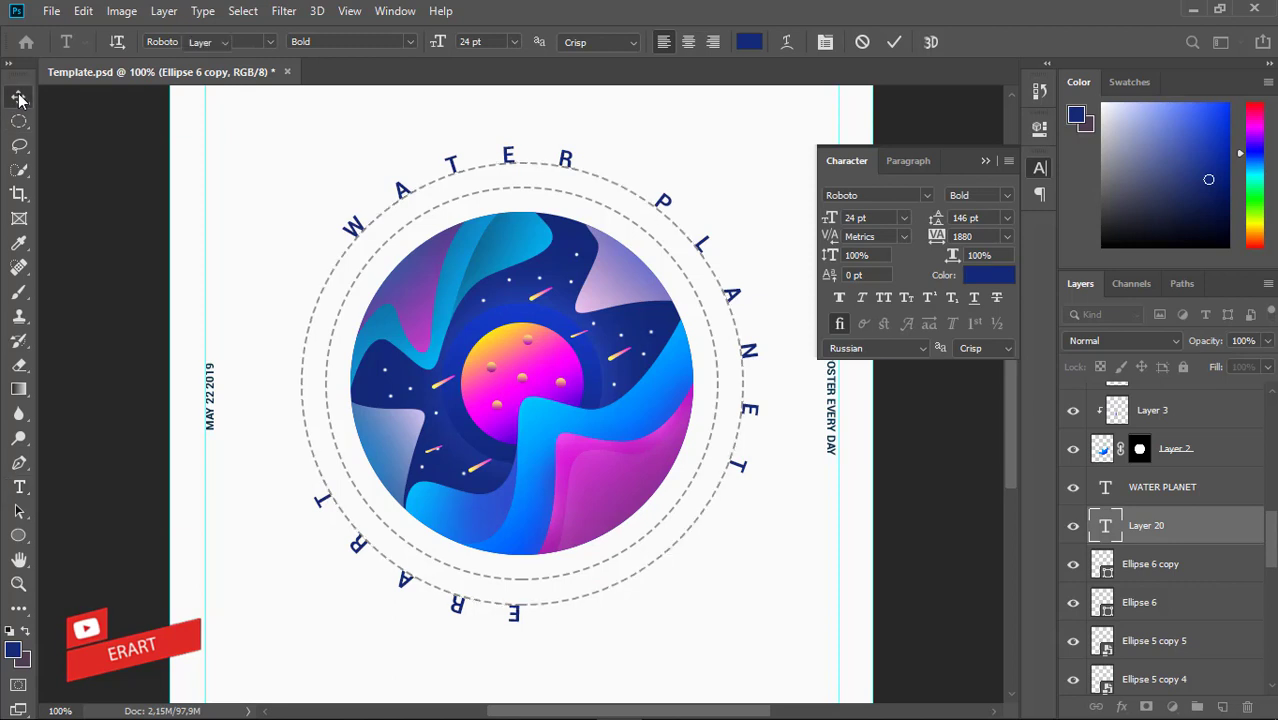
{"action": "left_click", "coordinate": [1072, 575]}
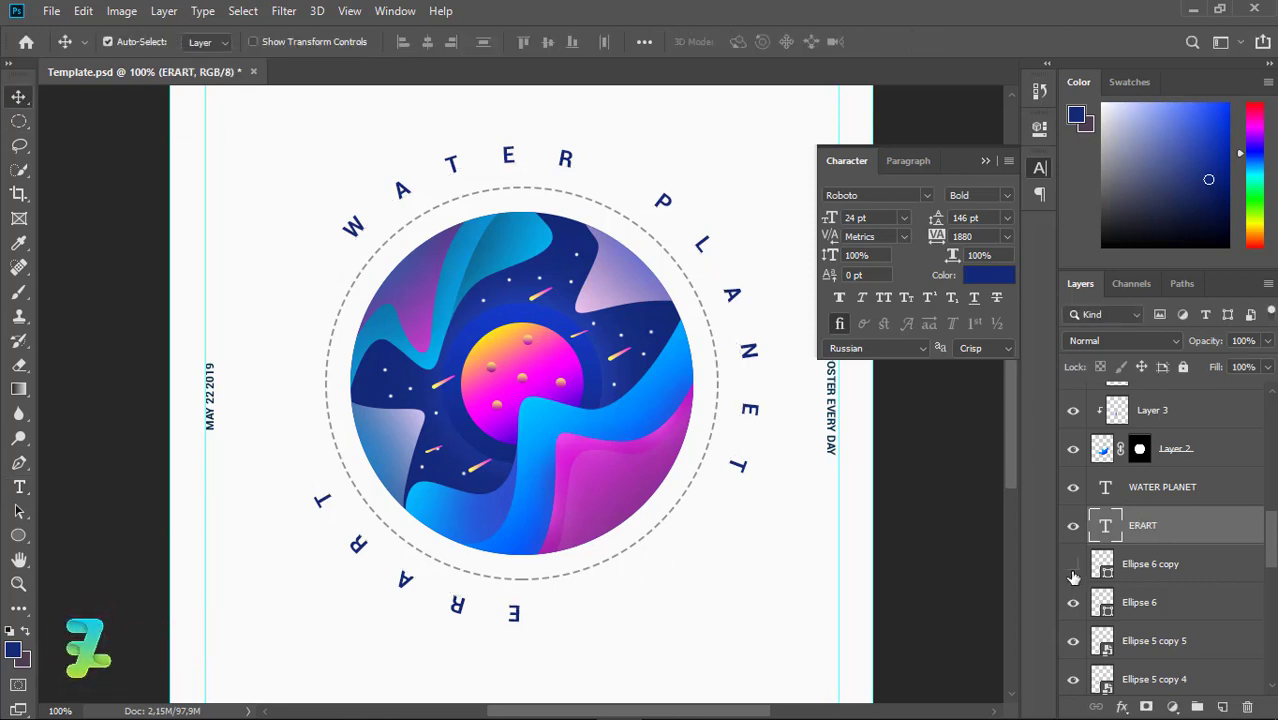
Show the outer ring again, enlarge it to about 103% and centre it horizontally
{"action": "left_click", "coordinate": [1072, 575]}
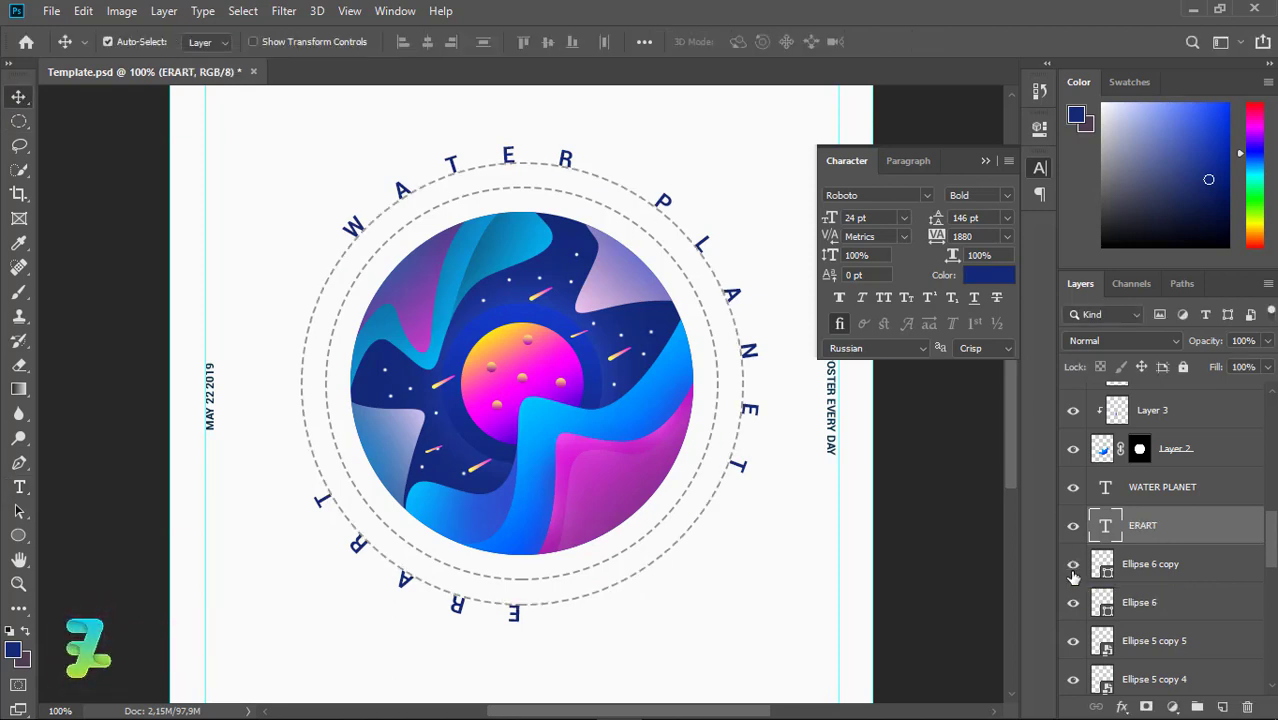
{"action": "left_click", "coordinate": [1104, 568]}
{"action": "key", "text": "ctrl+t"}
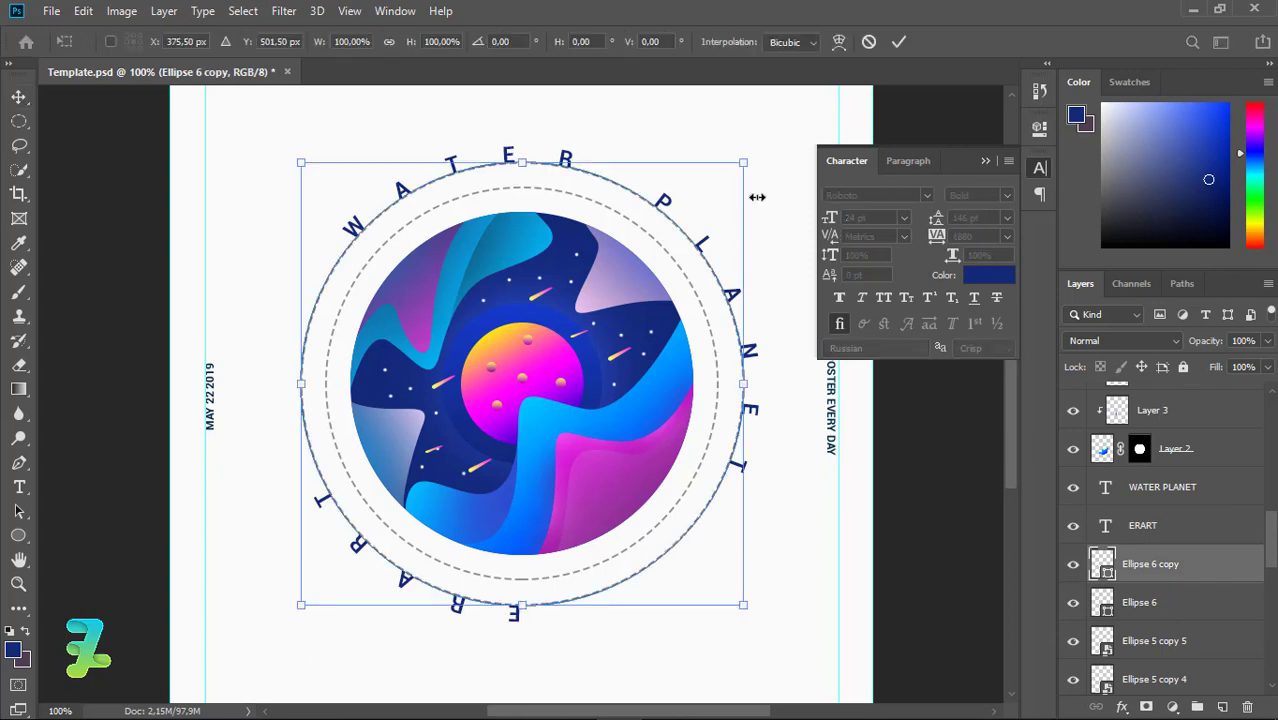
{"action": "left_click_drag", "start_coordinate": [745, 158], "coordinate": [760, 143]}
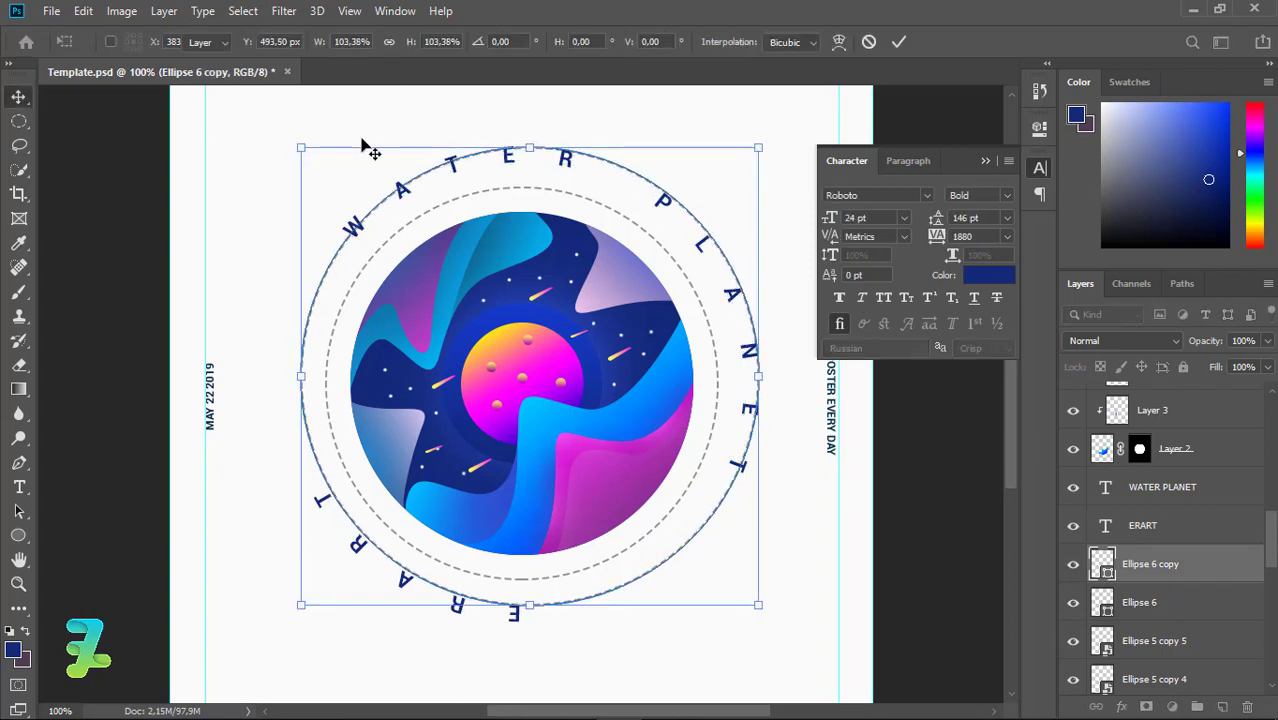
{"action": "key", "text": "Return"}
{"action": "left_click", "coordinate": [427, 41]}
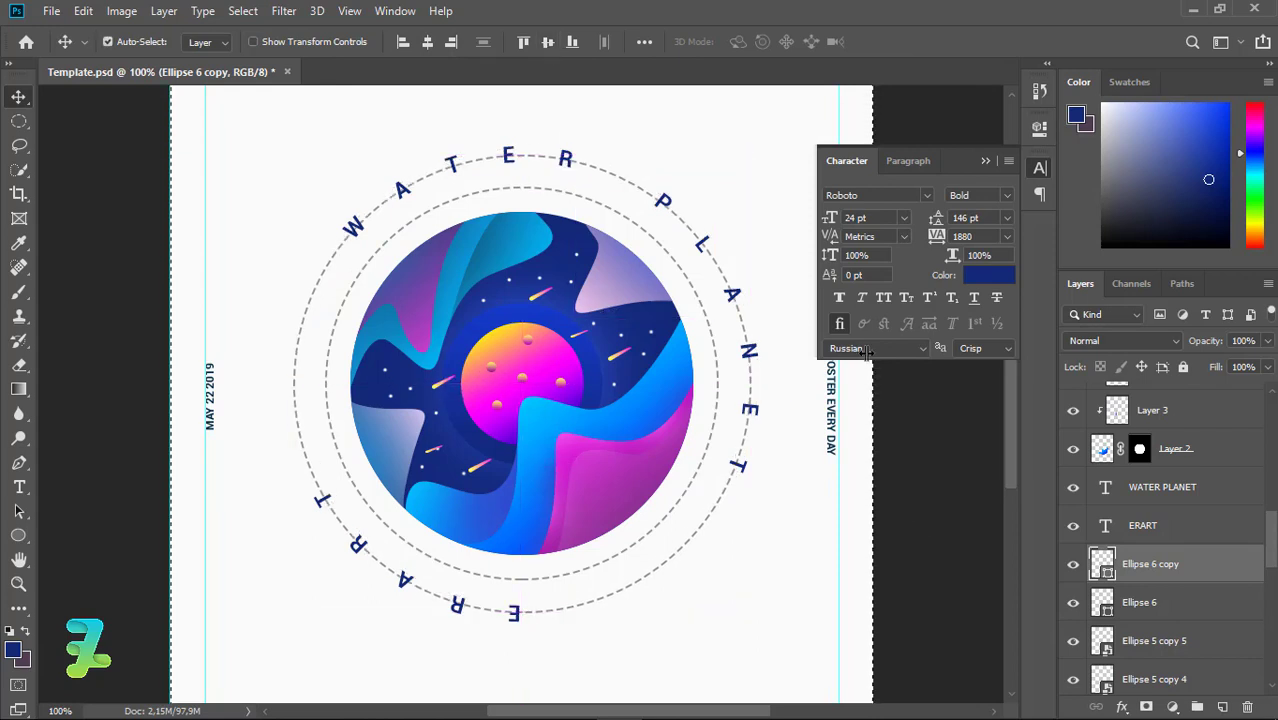
Change the outer ring's stroke to a solid dark navy line
{"action": "key", "text": "u"}
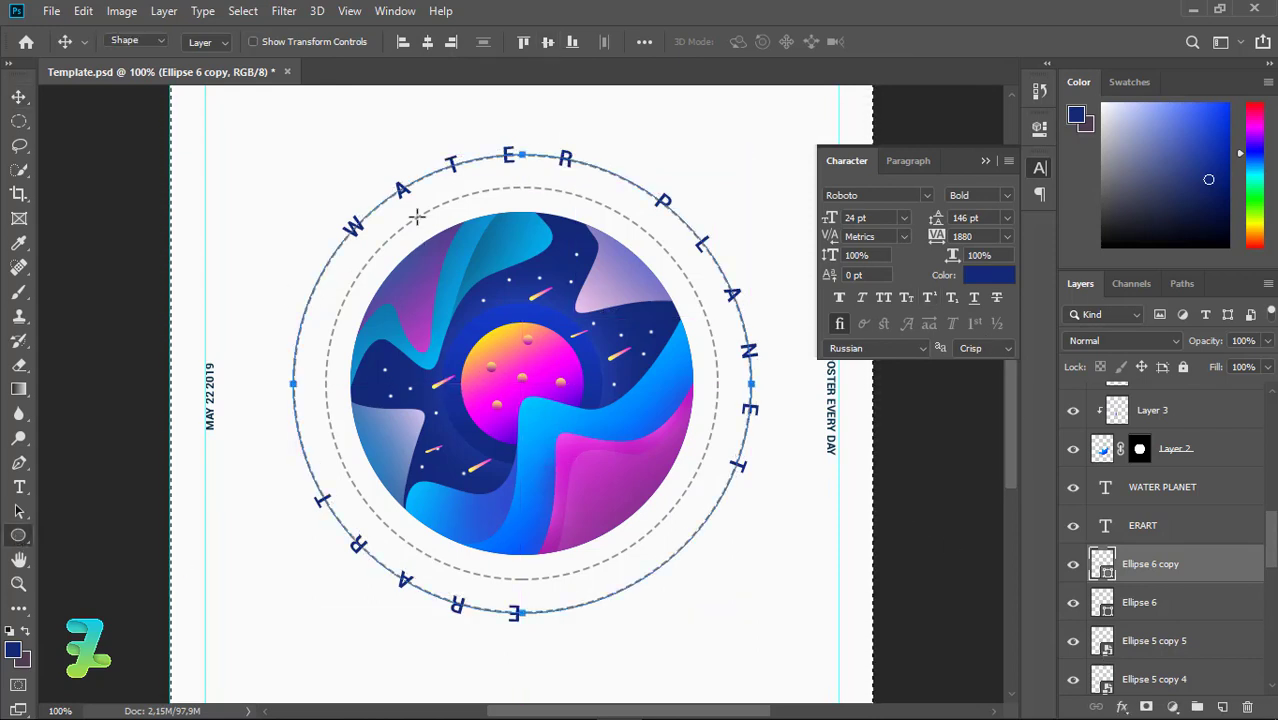
{"action": "left_click", "coordinate": [398, 42]}
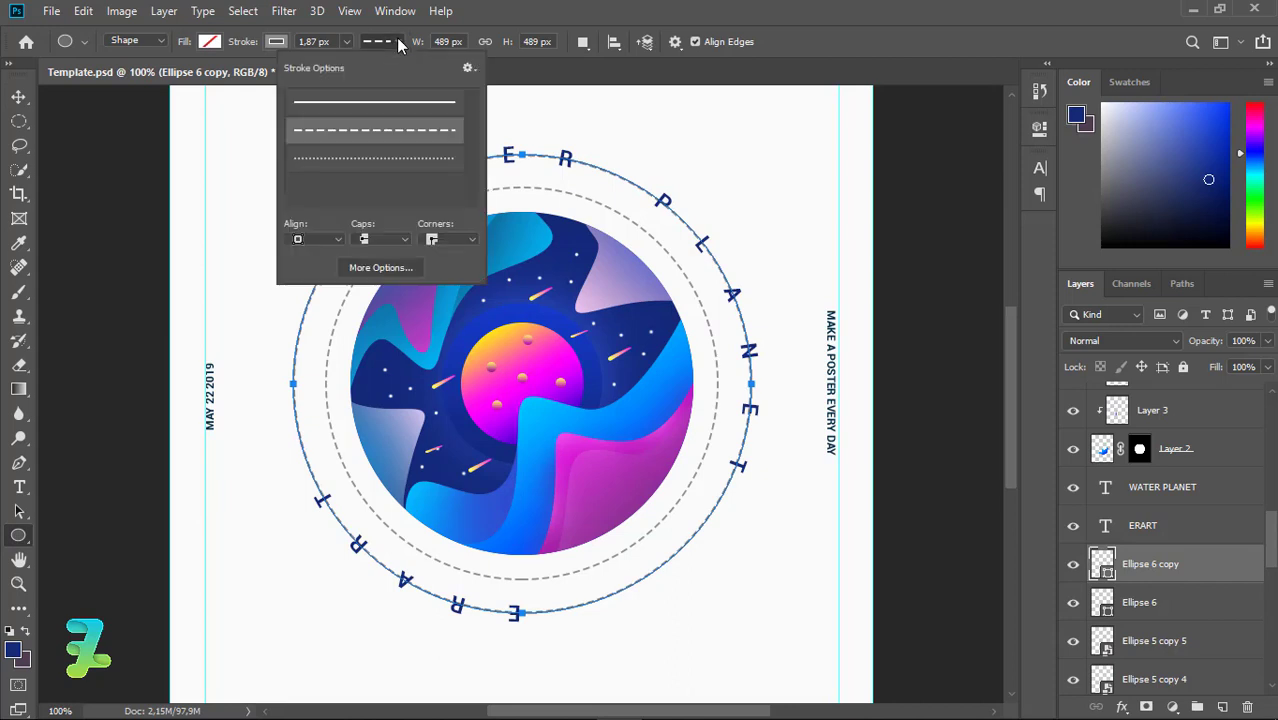
{"action": "left_click", "coordinate": [383, 108]}
{"action": "left_click", "coordinate": [272, 42]}
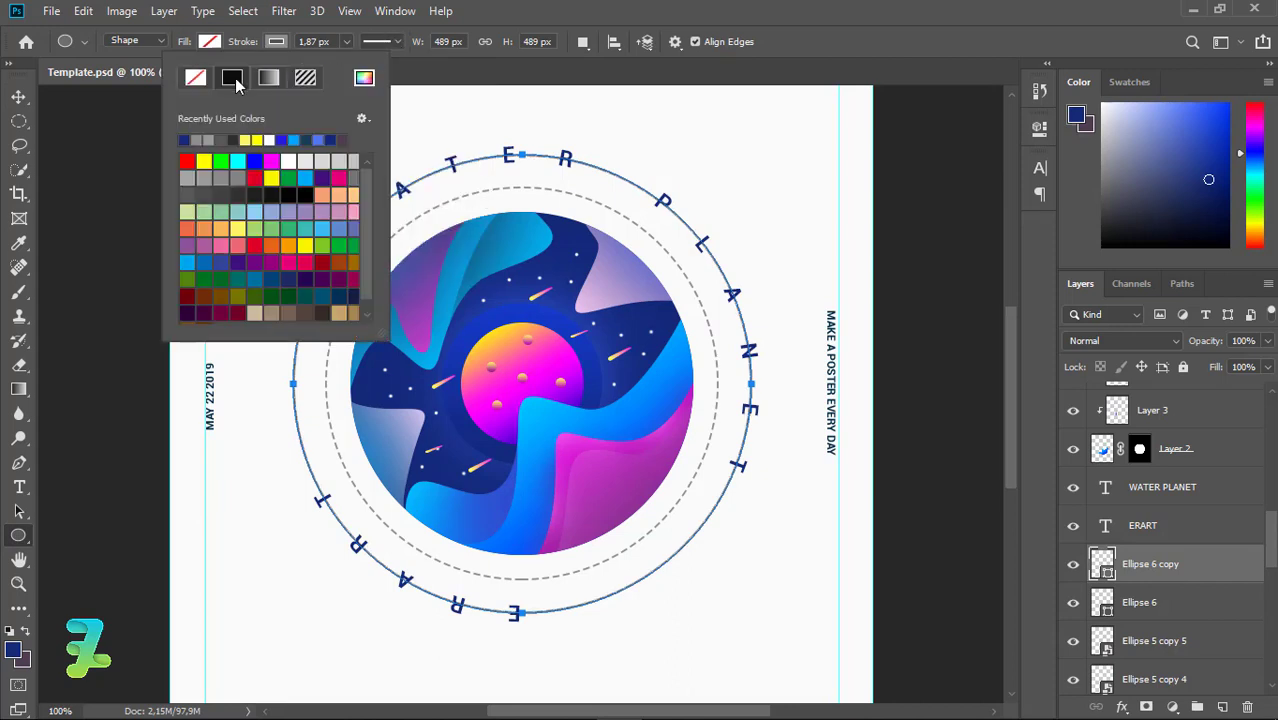
{"action": "left_click", "coordinate": [238, 140]}
{"action": "key", "text": "v"}
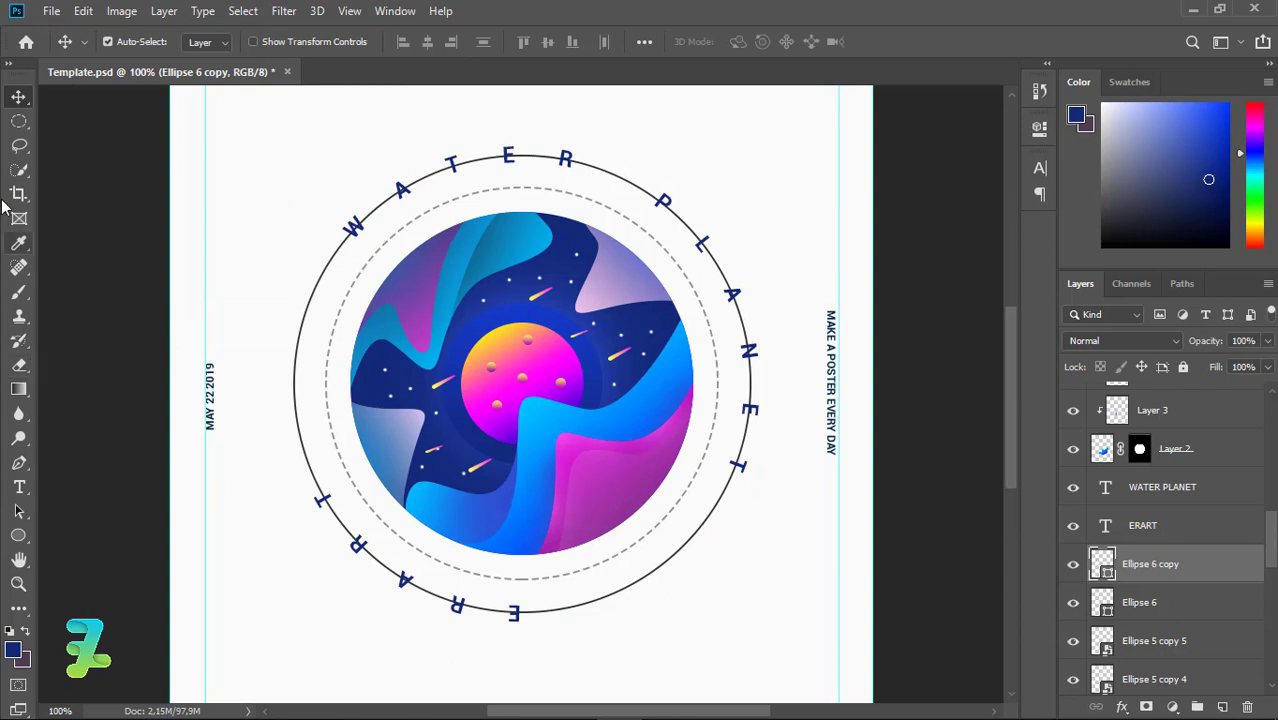
{"action": "right_click", "coordinate": [19, 145]}
Mask the outer ring with a polygonal selection over its top, then invert the mask
{"action": "left_click", "coordinate": [100, 162]}
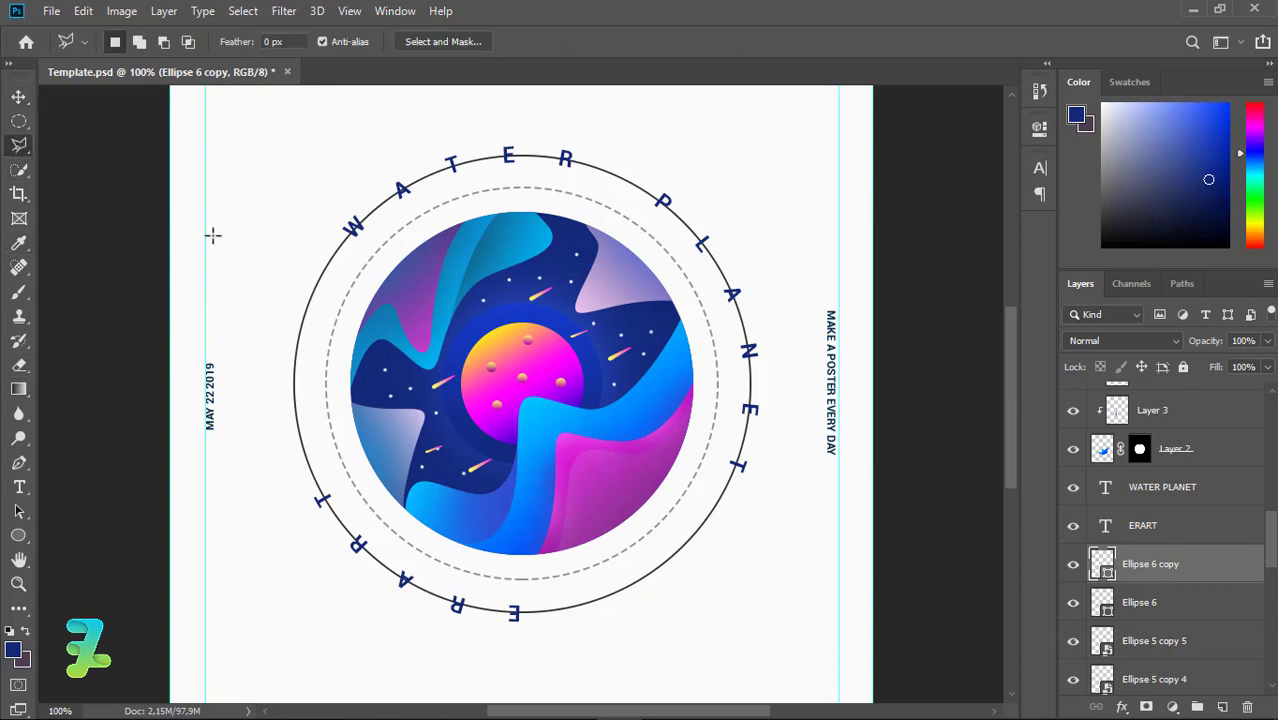
{"action": "left_click", "coordinate": [305, 273]}
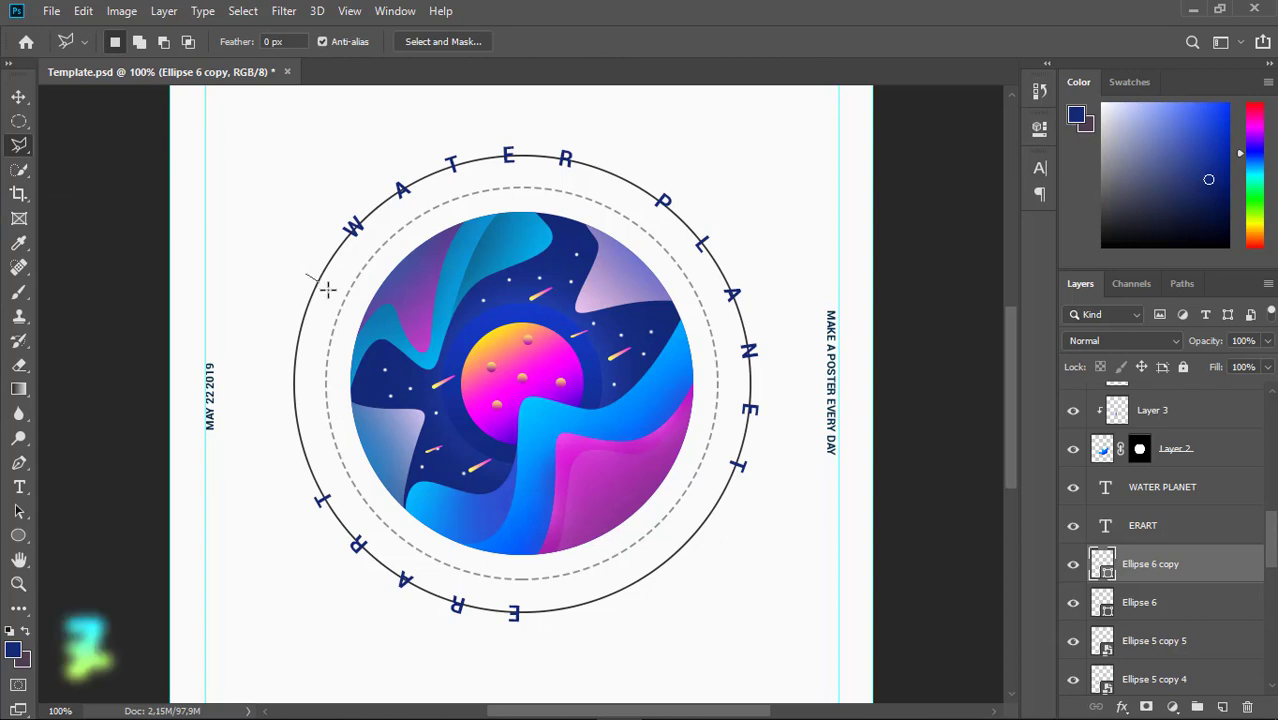
{"action": "left_click", "coordinate": [755, 552]}
{"action": "left_click", "coordinate": [806, 400]}
{"action": "left_click", "coordinate": [752, 180]}
{"action": "left_click", "coordinate": [628, 132]}
{"action": "left_click", "coordinate": [376, 130]}
{"action": "left_click", "coordinate": [296, 236]}
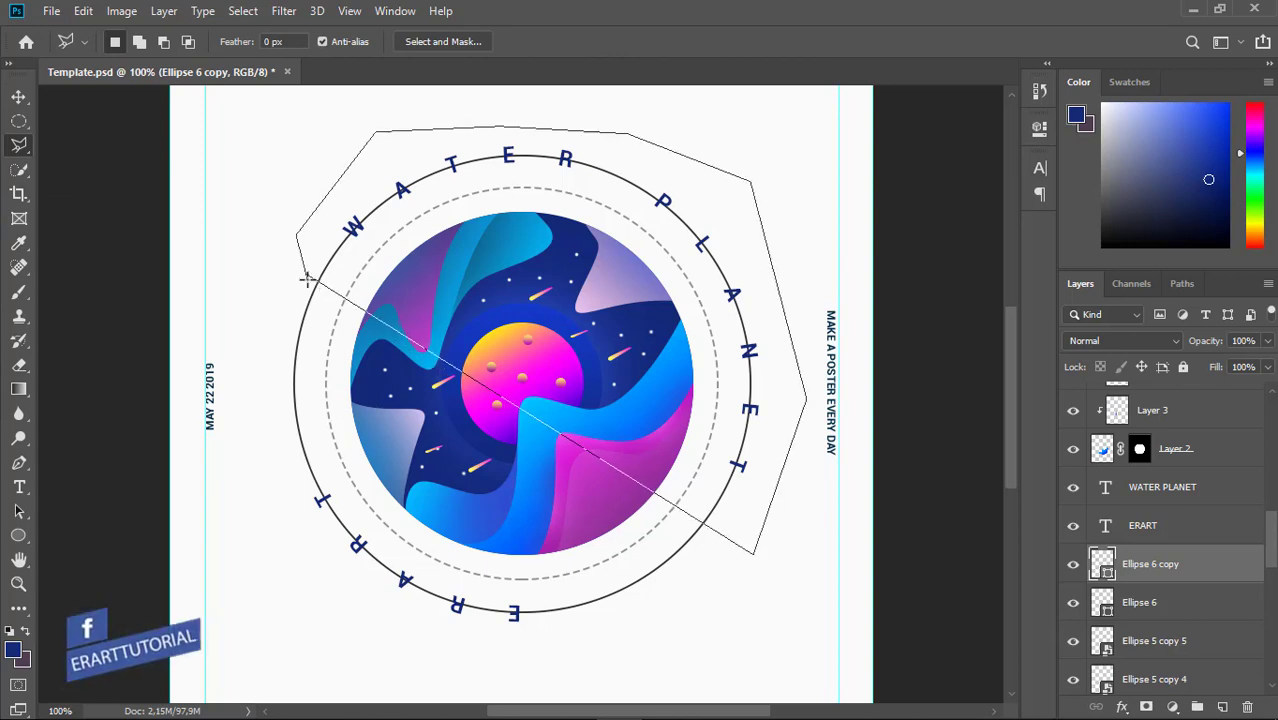
{"action": "left_click", "coordinate": [305, 273]}
{"action": "key", "text": "alt+l"}
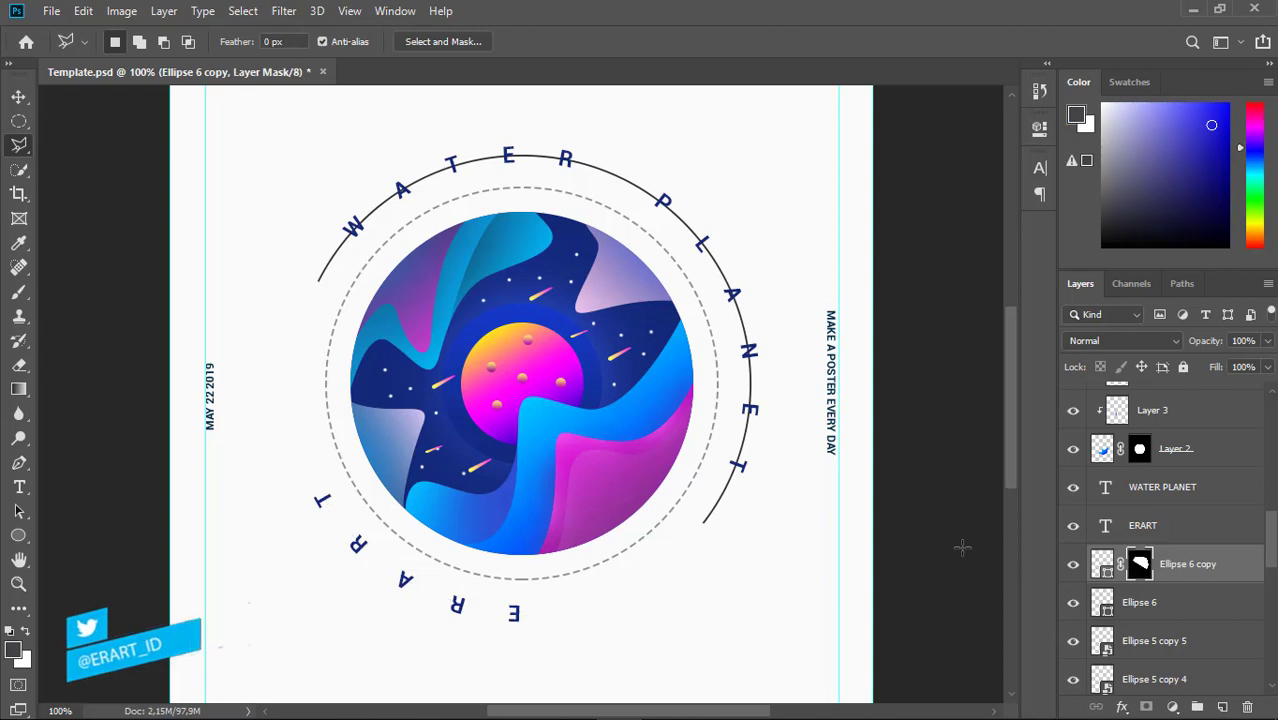
{"action": "key", "text": "ctrl+i"}
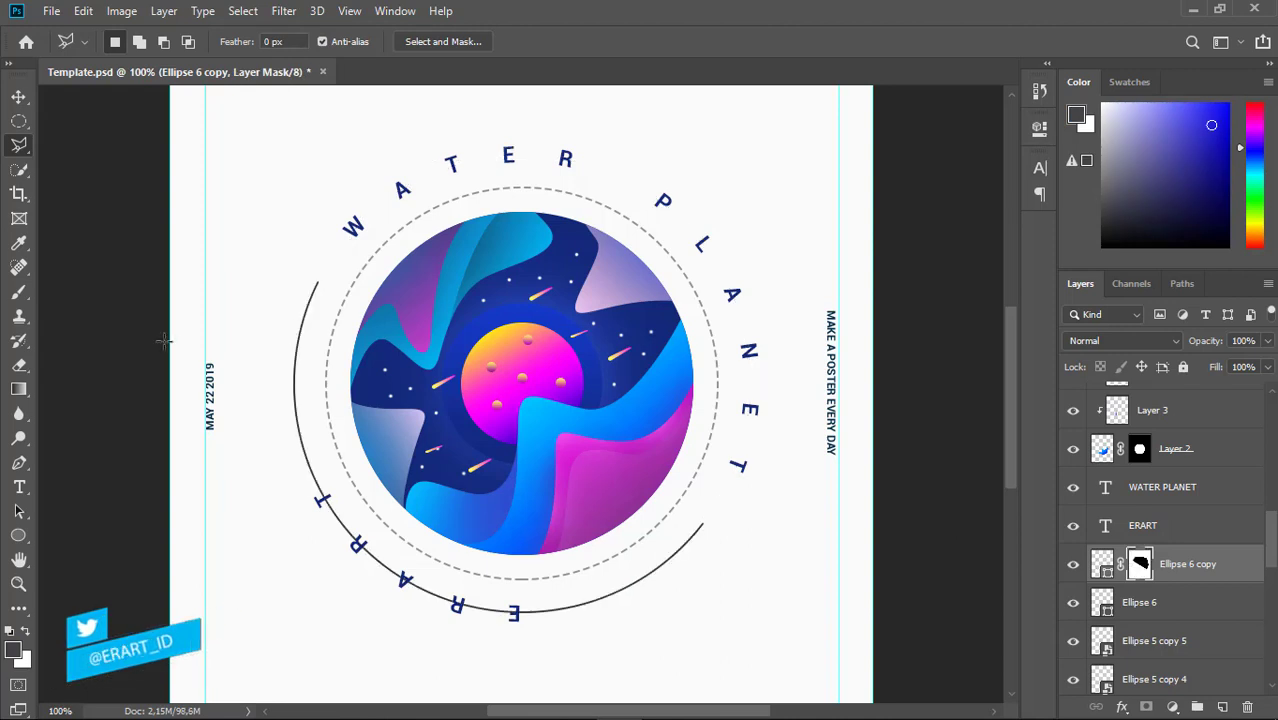
Hide the ring behind ERART by painting the mask black (000000) inside a lasso selection
{"action": "left_click", "coordinate": [300, 486]}
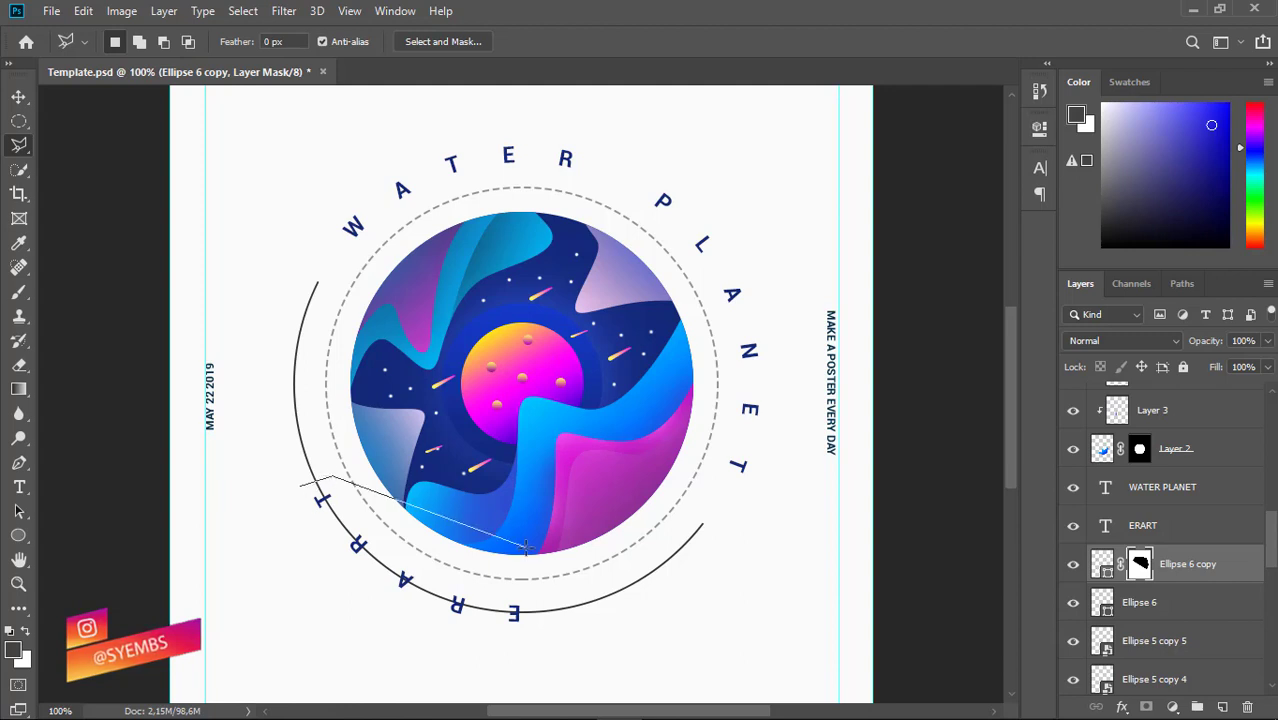
{"action": "left_click", "coordinate": [544, 613]}
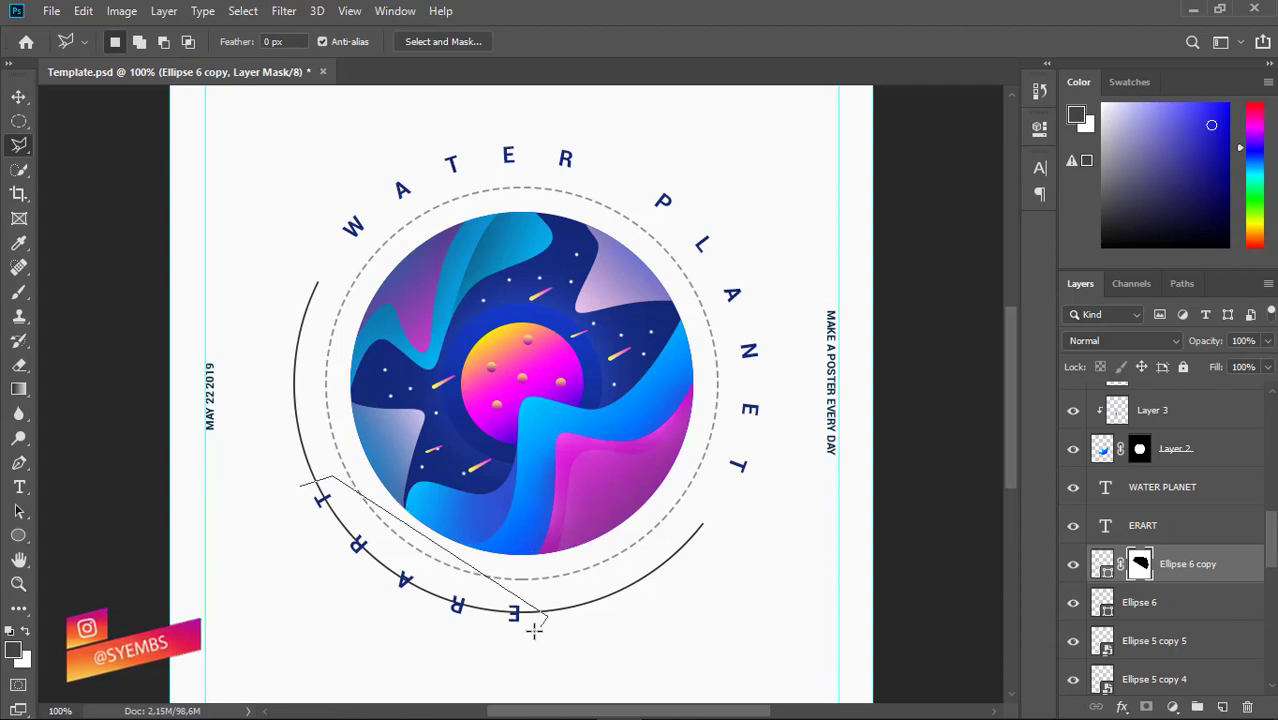
{"action": "left_click", "coordinate": [300, 488]}
{"action": "key", "text": "b"}
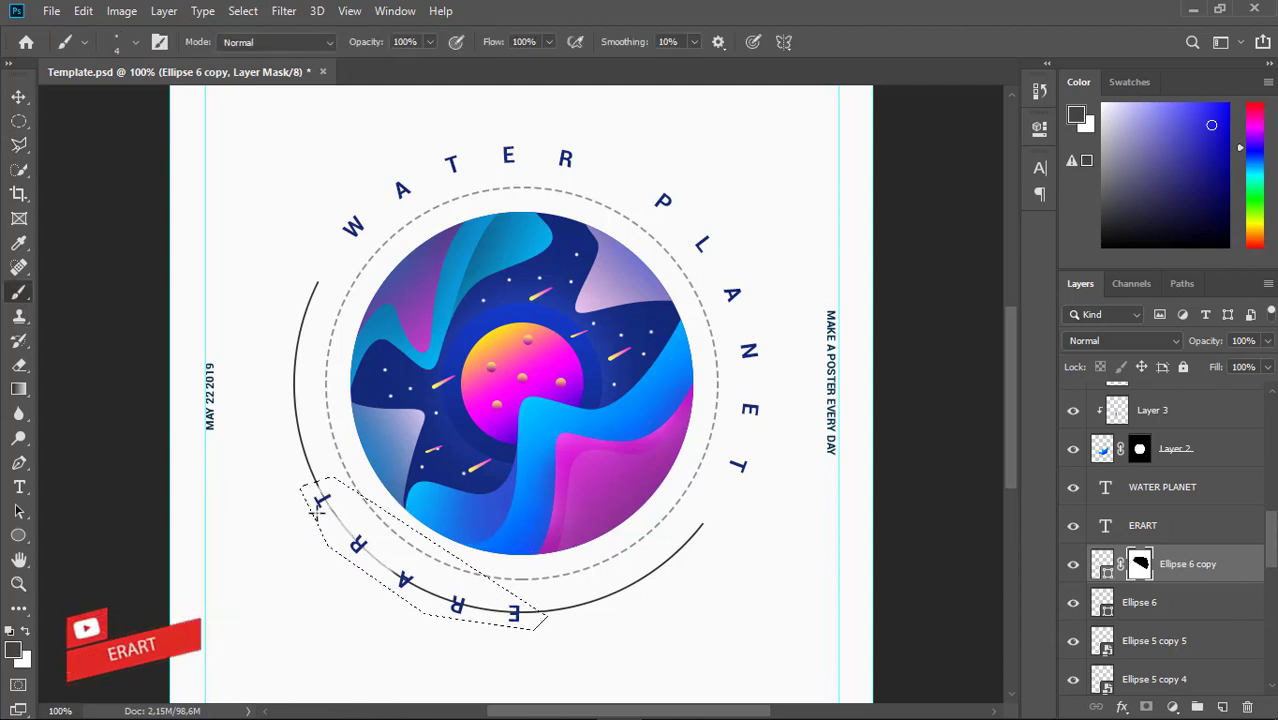
{"action": "key", "text": "bracketright"}
{"action": "key", "text": "bracketright"}
{"action": "key", "text": "bracketright"}
{"action": "left_click", "coordinate": [13, 650]}
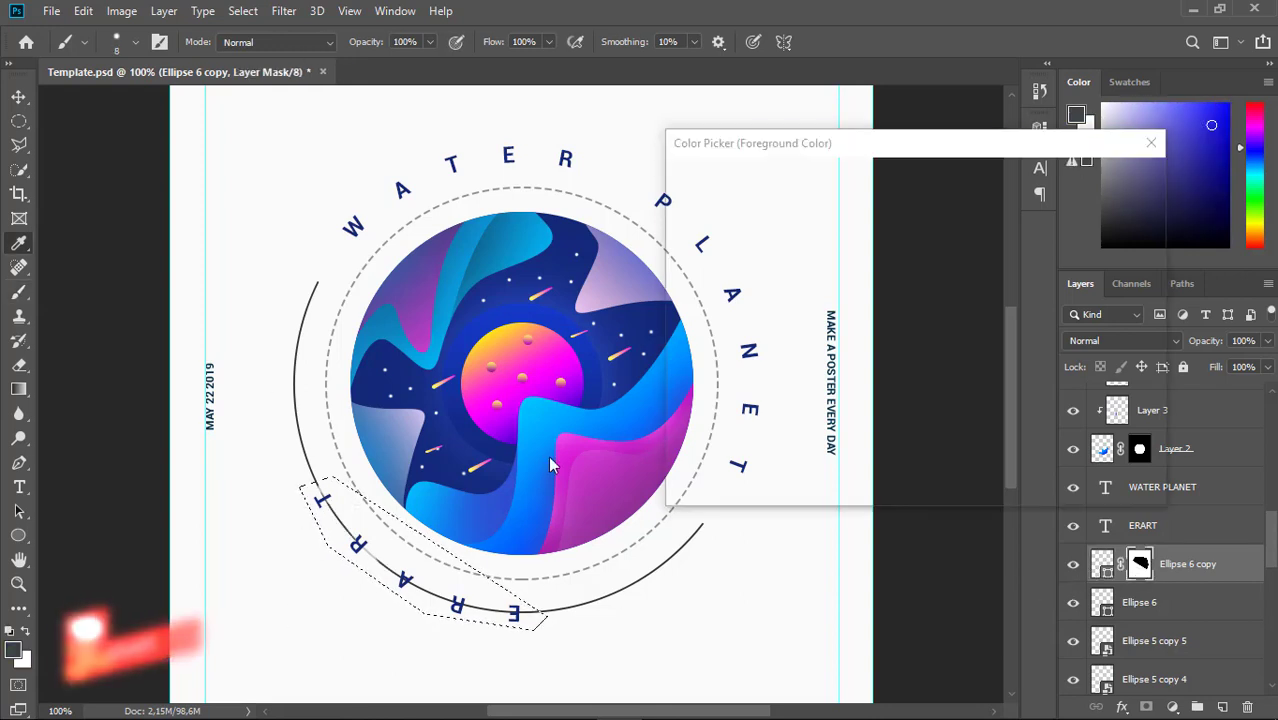
{"action": "type", "text": "000000"}
{"action": "key", "text": "Return"}
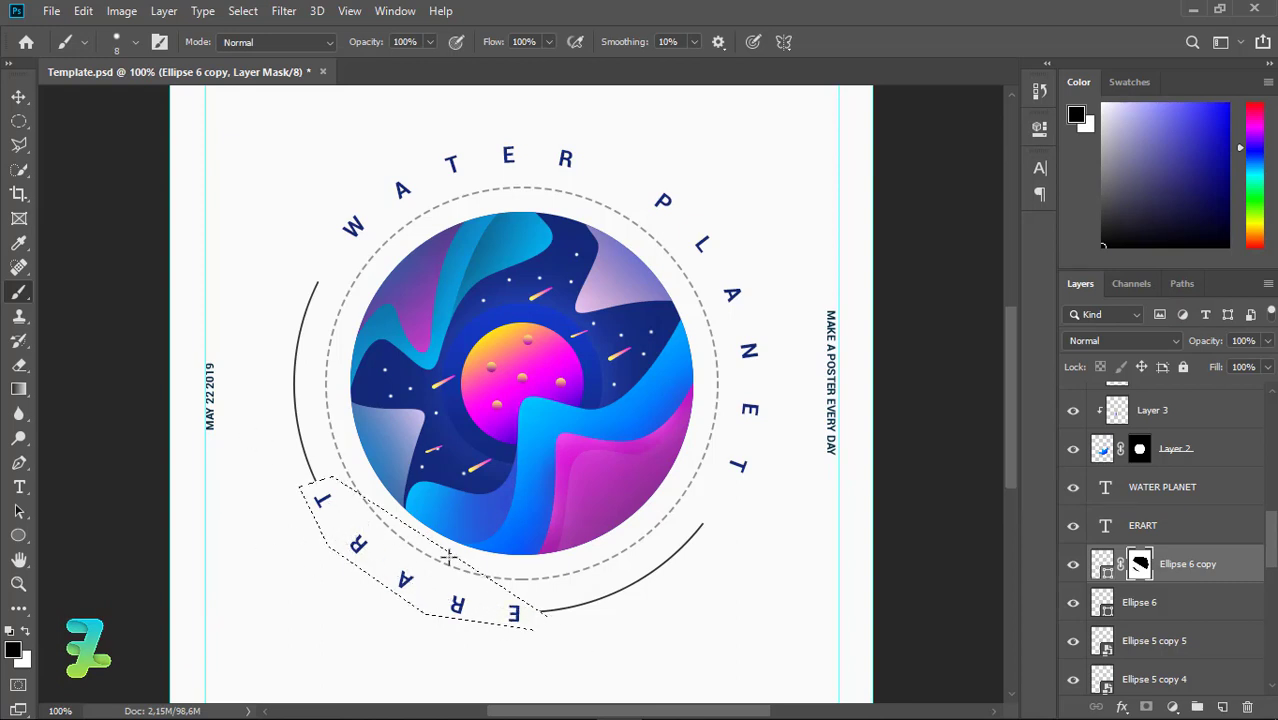
{"action": "key", "text": "ctrl+d"}
{"action": "left_click", "coordinate": [18, 534]}
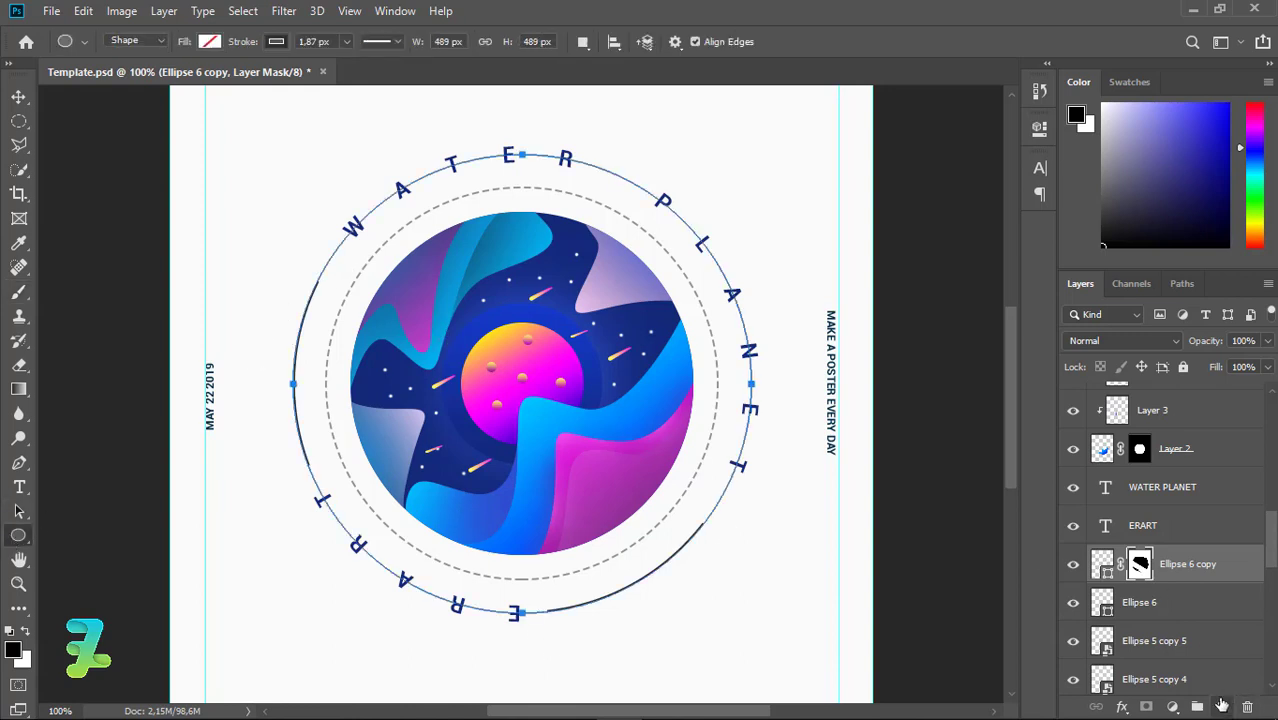
Draw a small navy-filled dot left of the W and copy it beside PLANET's final T
{"action": "left_click", "coordinate": [1221, 705]}
{"action": "left_click_drag", "start_coordinate": [335, 257], "coordinate": [326, 247]}
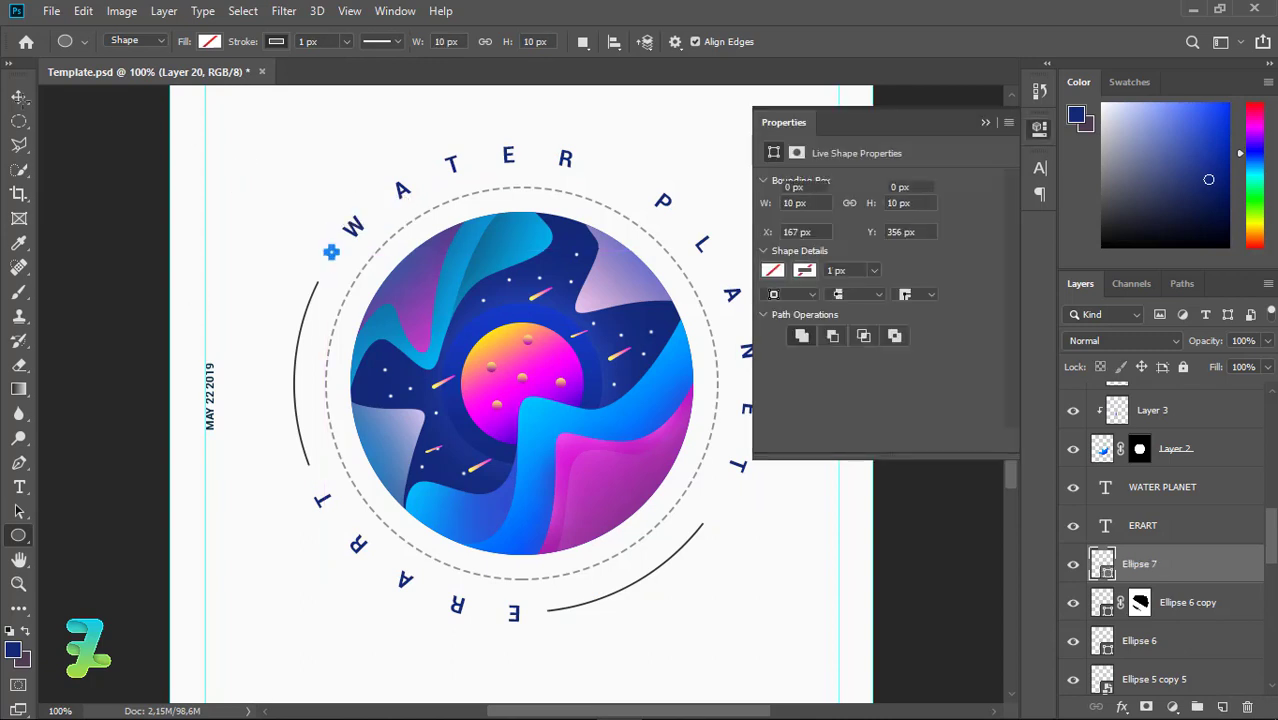
{"action": "key", "text": "v"}
{"action": "left_click", "coordinate": [985, 122]}
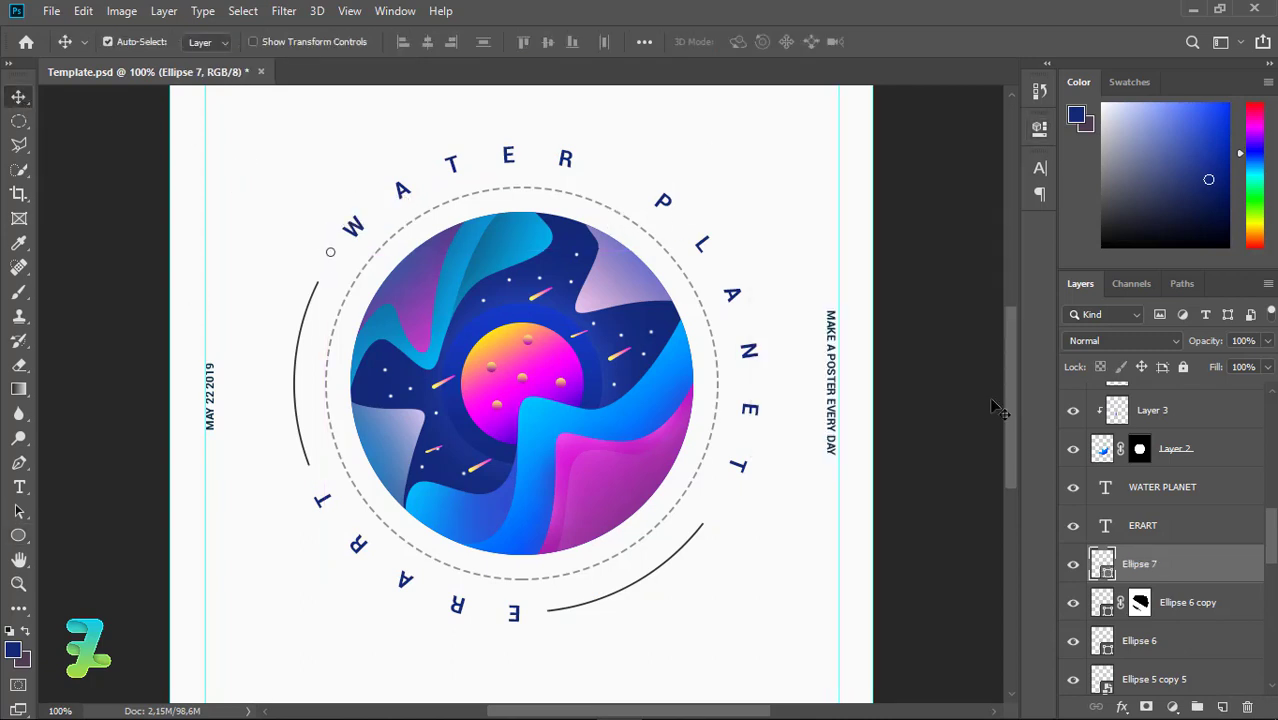
{"action": "left_click", "coordinate": [18, 535]}
{"action": "left_click", "coordinate": [209, 41]}
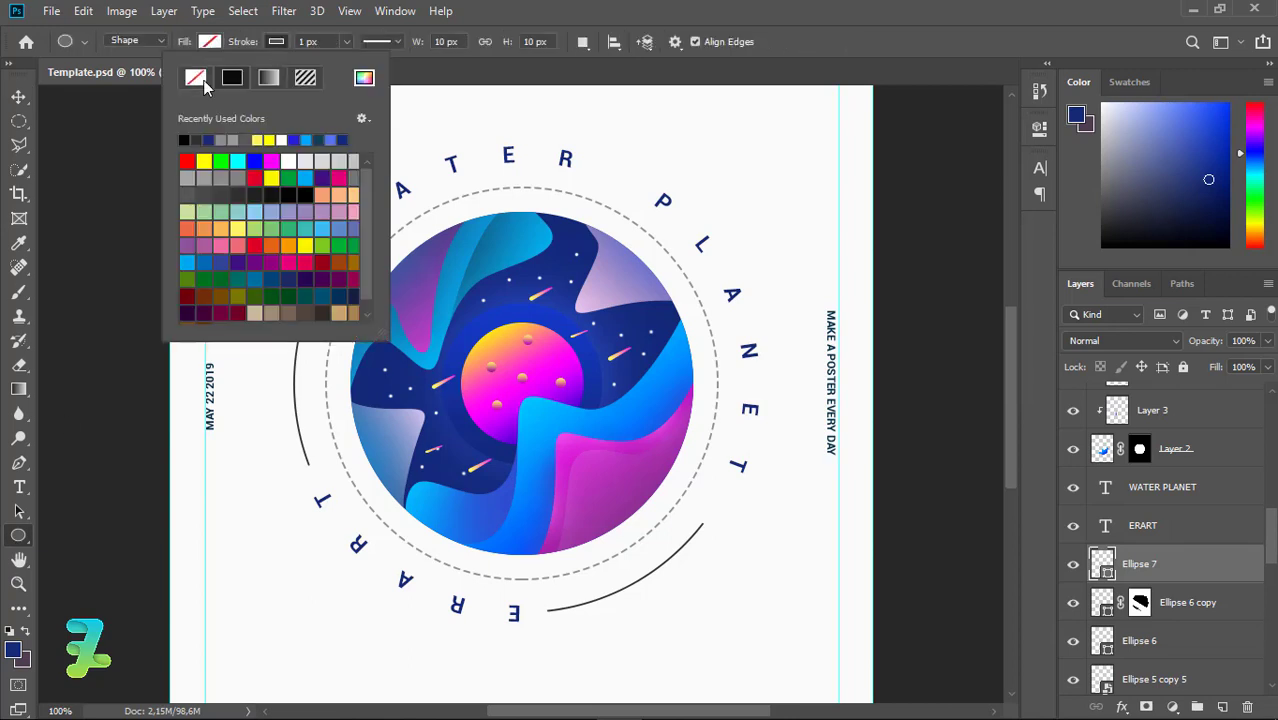
{"action": "left_click", "coordinate": [276, 41]}
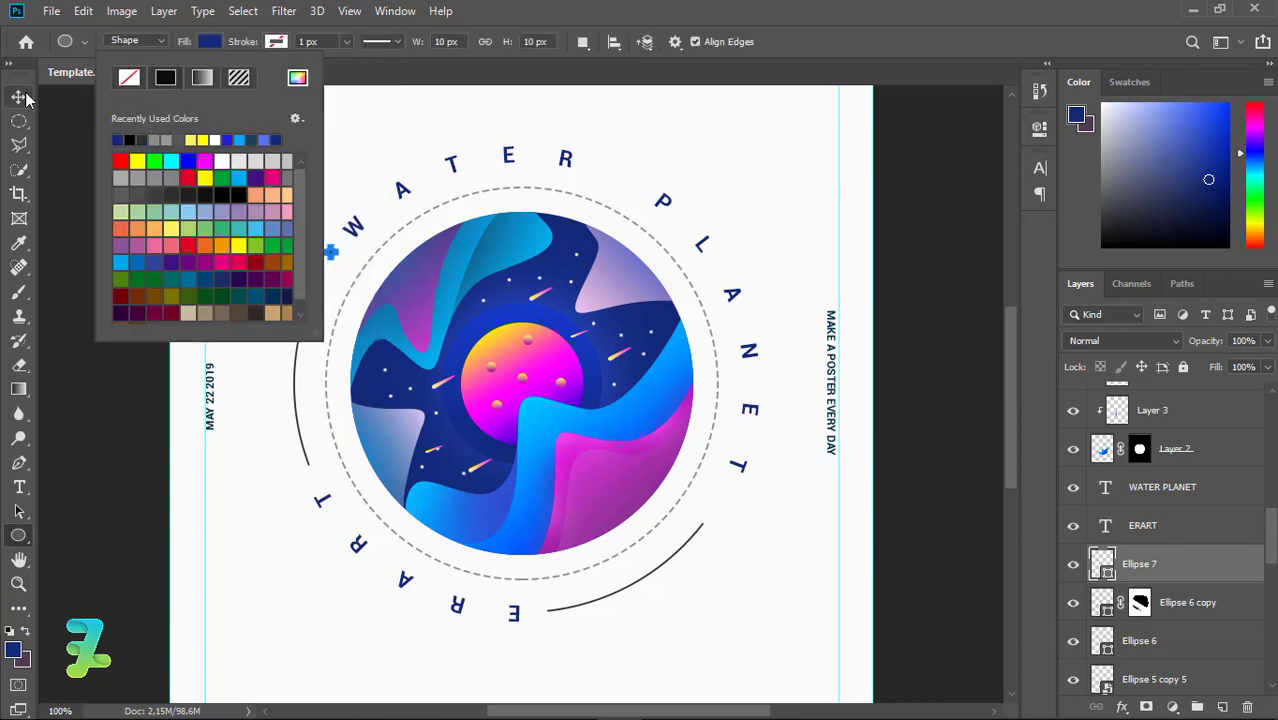
{"action": "left_click", "coordinate": [24, 97]}
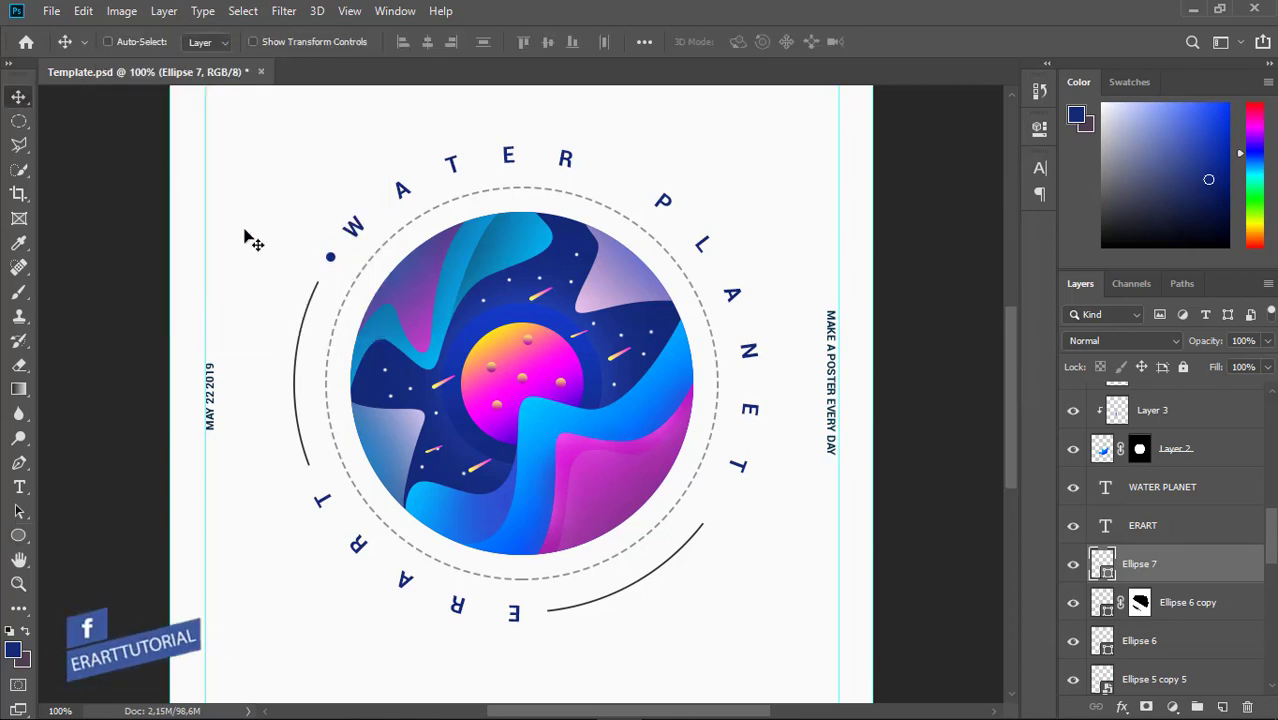
{"action": "left_click_drag", "start_coordinate": [330, 257], "coordinate": [721, 497]}
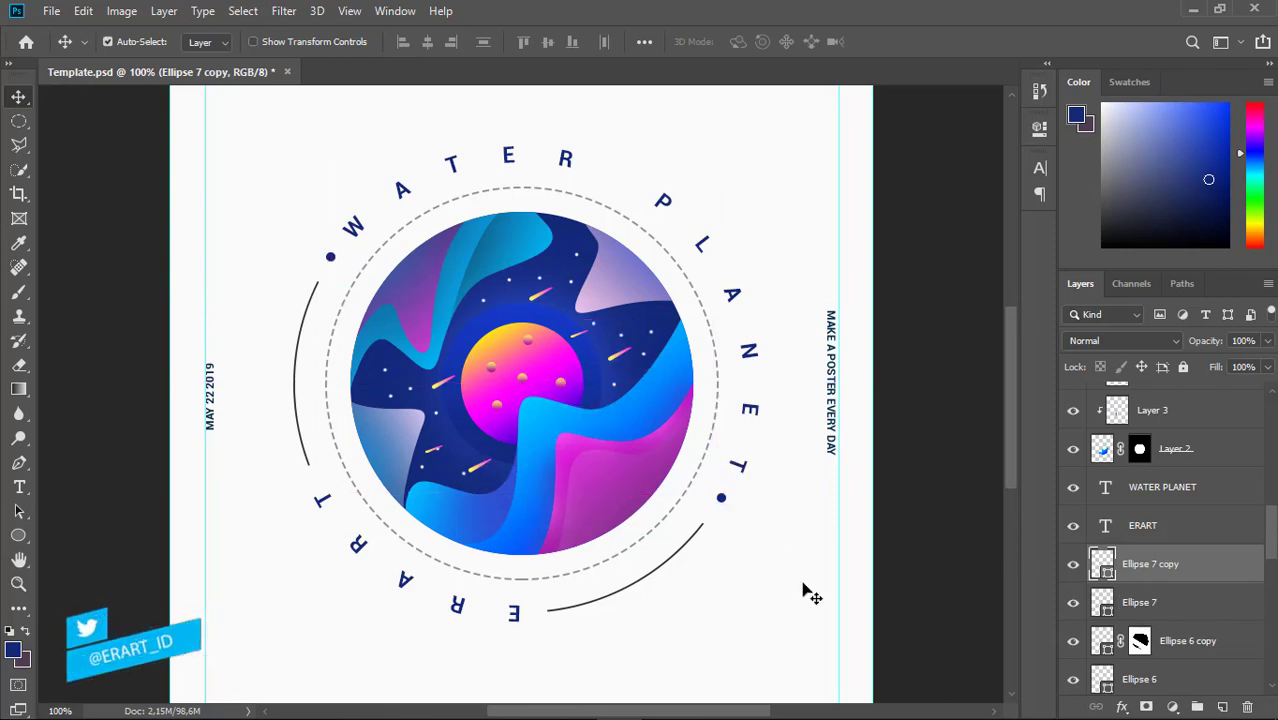
{"action": "key", "text": "ctrl+minus"}
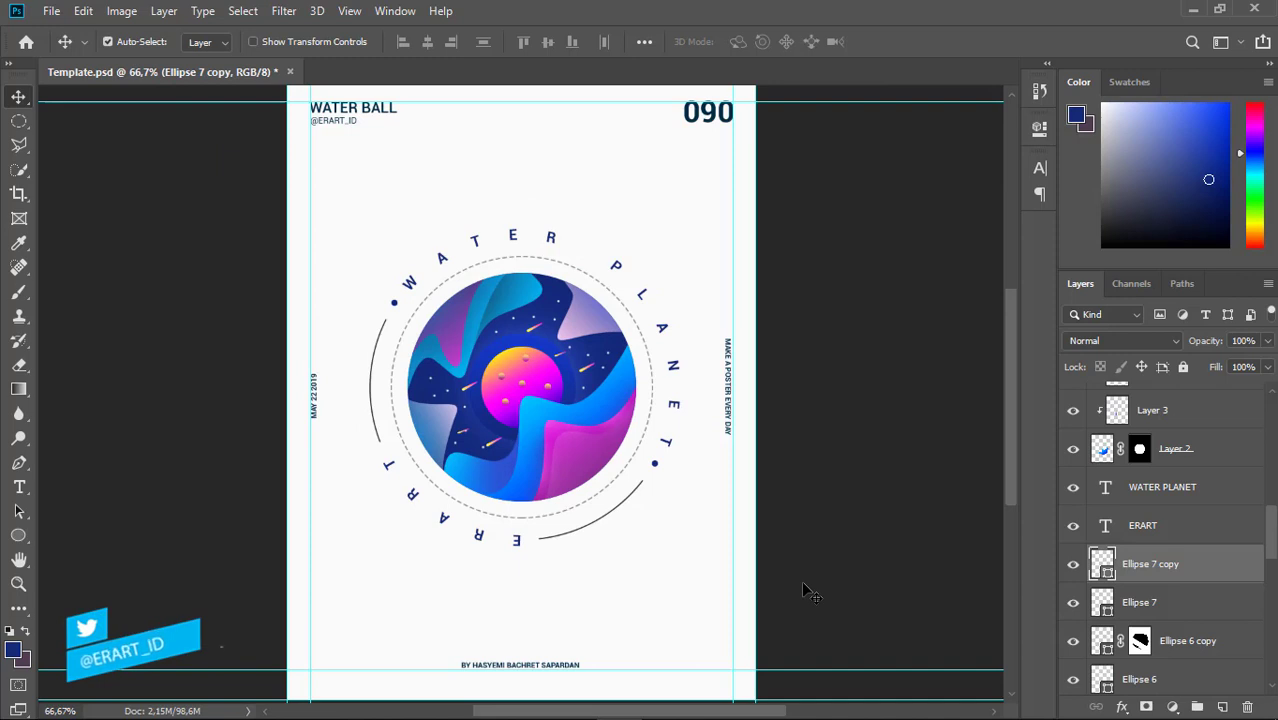
Switch to the Custom Shape Tool and load the full 'All' shape library
{"action": "left_click", "coordinate": [29, 538]}
{"action": "left_click", "coordinate": [130, 621]}
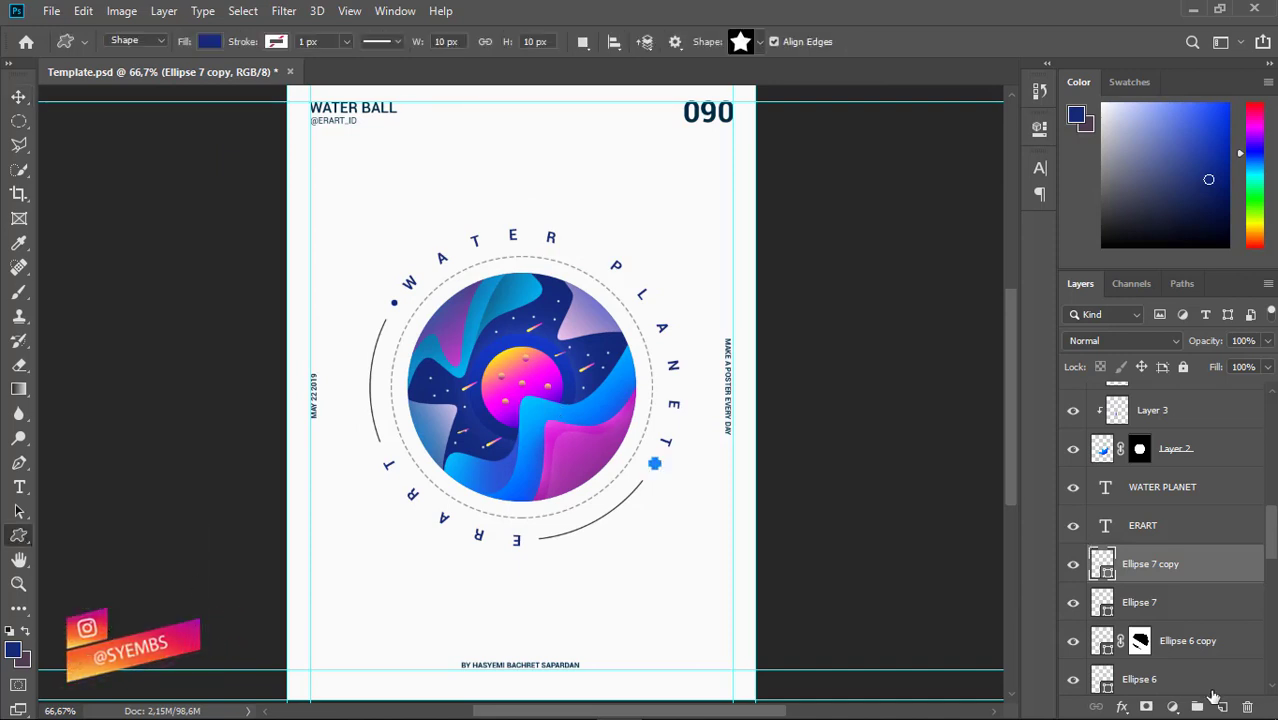
{"action": "left_click", "coordinate": [1220, 706]}
{"action": "left_click", "coordinate": [759, 41]}
{"action": "left_click", "coordinate": [847, 80]}
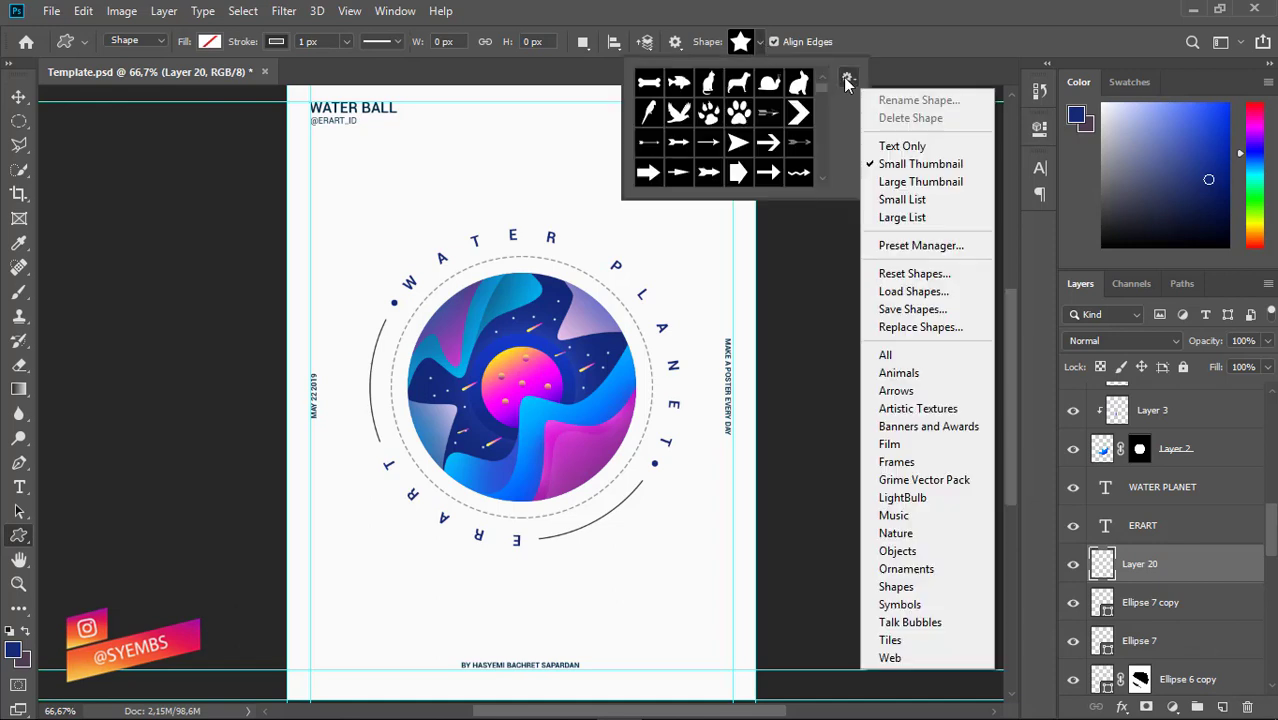
{"action": "left_click", "coordinate": [885, 355]}
Pick the male symbol custom shape and switch to the Rectangle Tool
{"action": "mouse_move", "coordinate": [821, 102]}
{"action": "left_mouse_down"}
{"action": "mouse_move", "coordinate": [823, 184]}
{"action": "mouse_move", "coordinate": [817, 163]}
{"action": "left_mouse_up"}
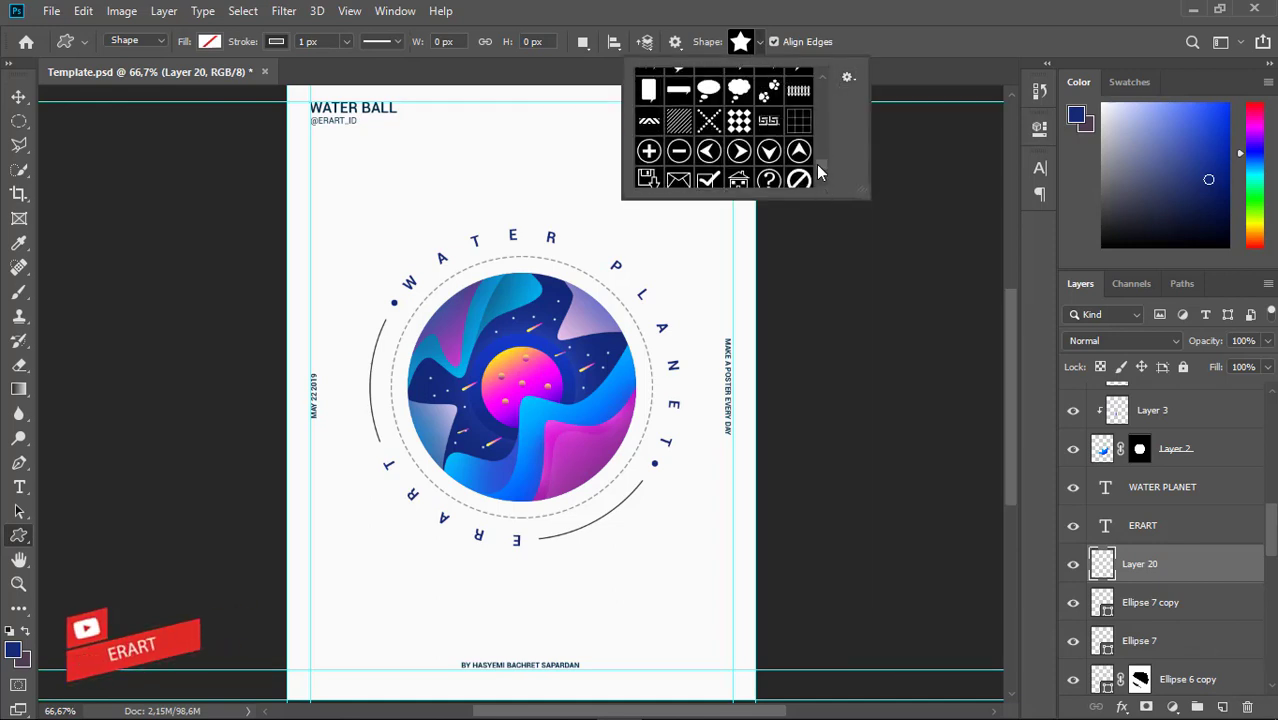
{"action": "scroll", "coordinate": [814, 163], "scroll_direction": "up", "scroll_amount": 2}
{"action": "scroll", "coordinate": [814, 163], "scroll_direction": "up", "scroll_amount": 2}
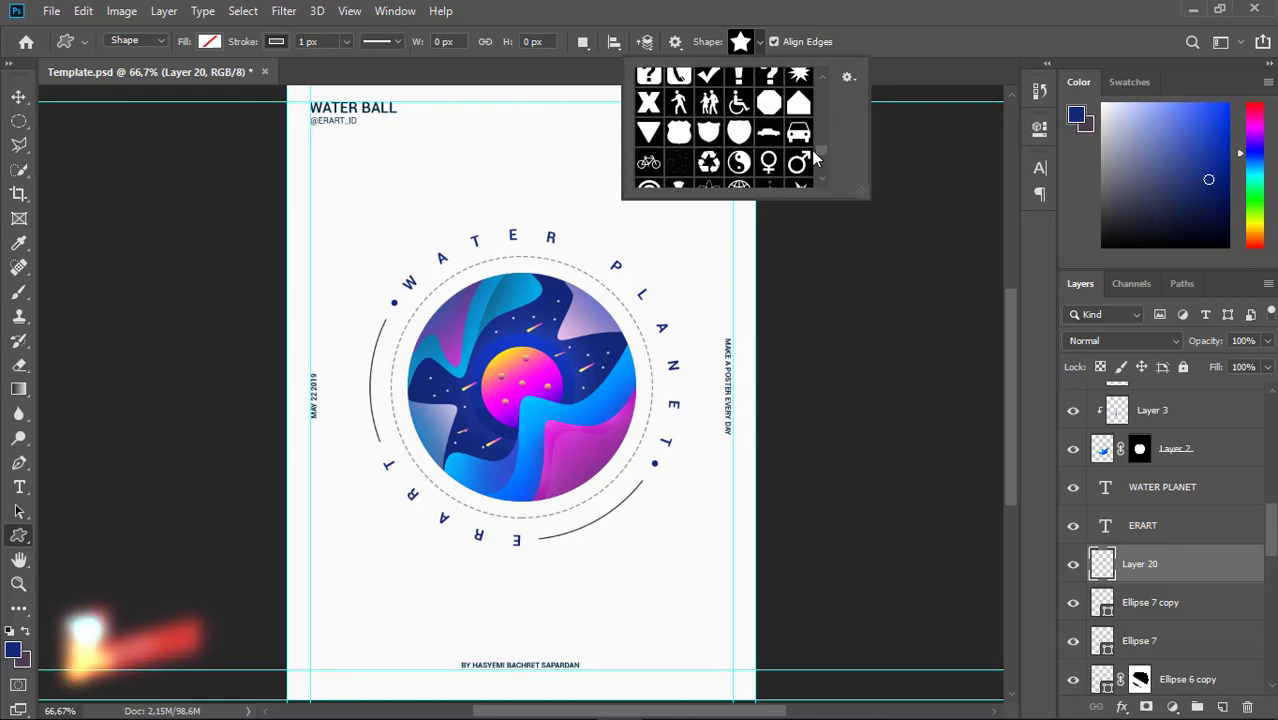
{"action": "left_click", "coordinate": [808, 160]}
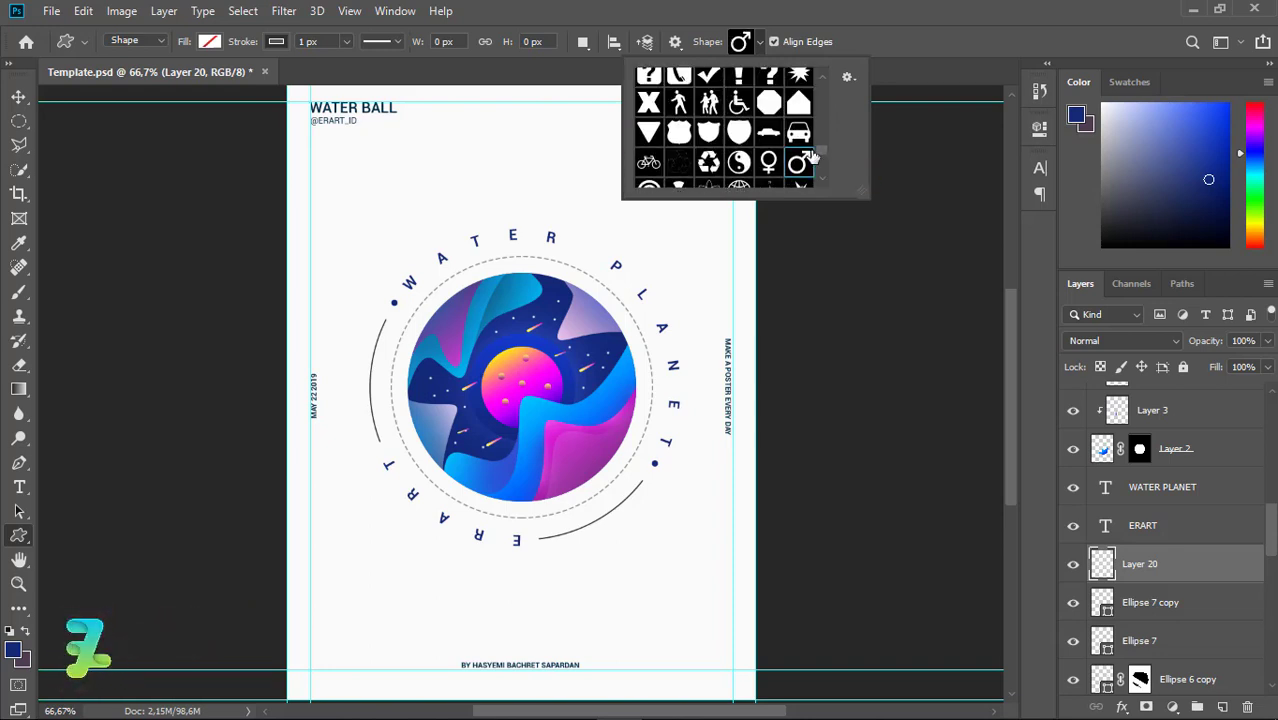
{"action": "left_click", "coordinate": [756, 44]}
{"action": "right_click", "coordinate": [20, 535]}
{"action": "left_click", "coordinate": [100, 535]}
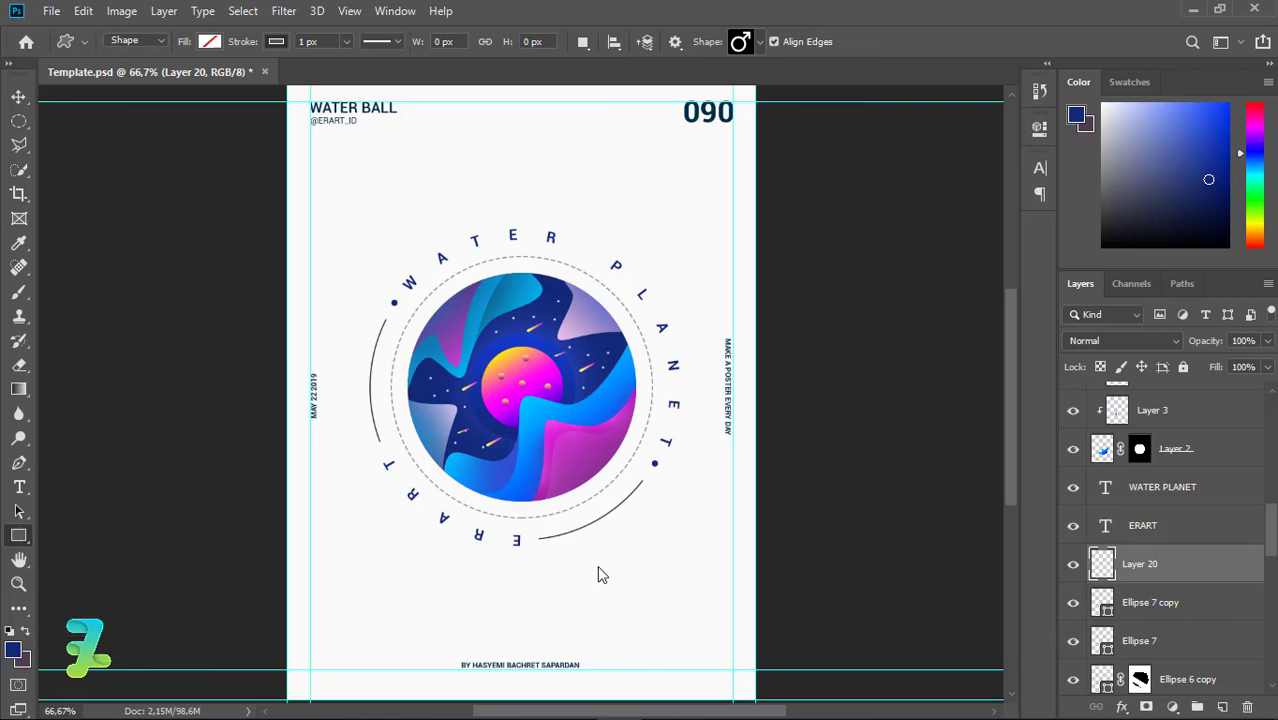
Draw a thin bar below the planet circle with dark navy fill and no stroke
{"action": "left_click_drag", "start_coordinate": [664, 577], "coordinate": [623, 584]}
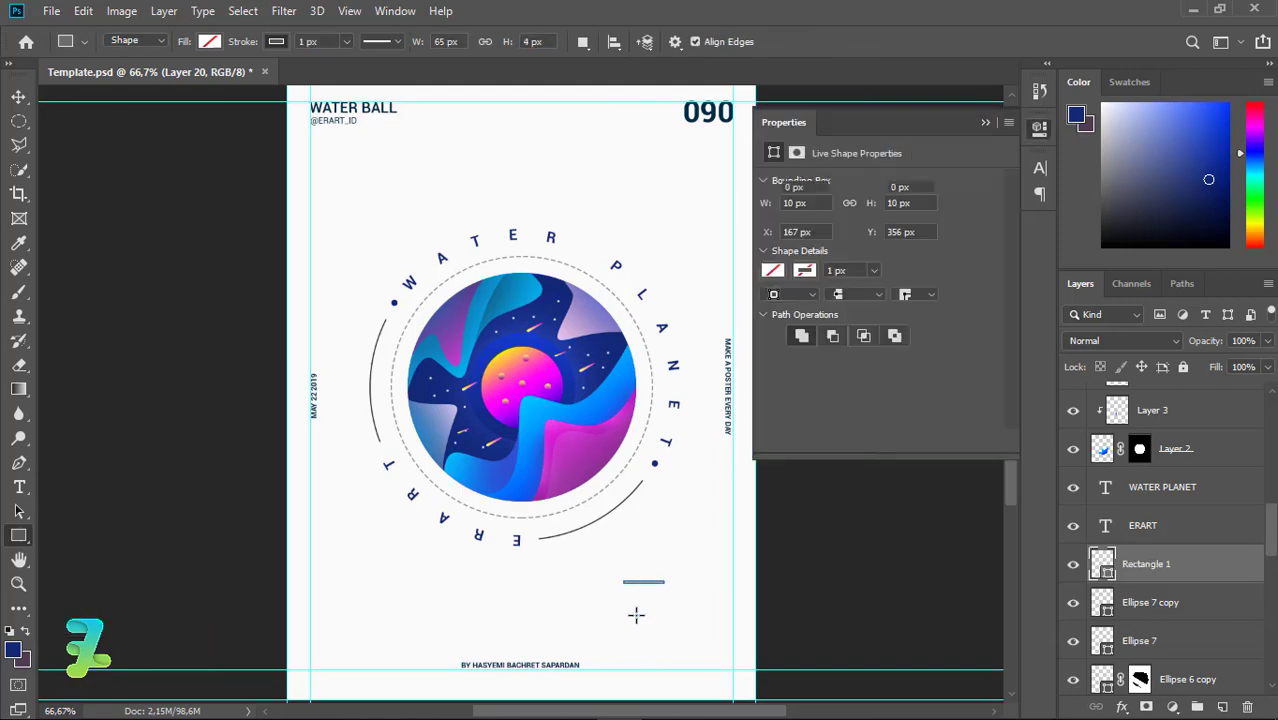
{"action": "key", "text": "ctrl+plus"}
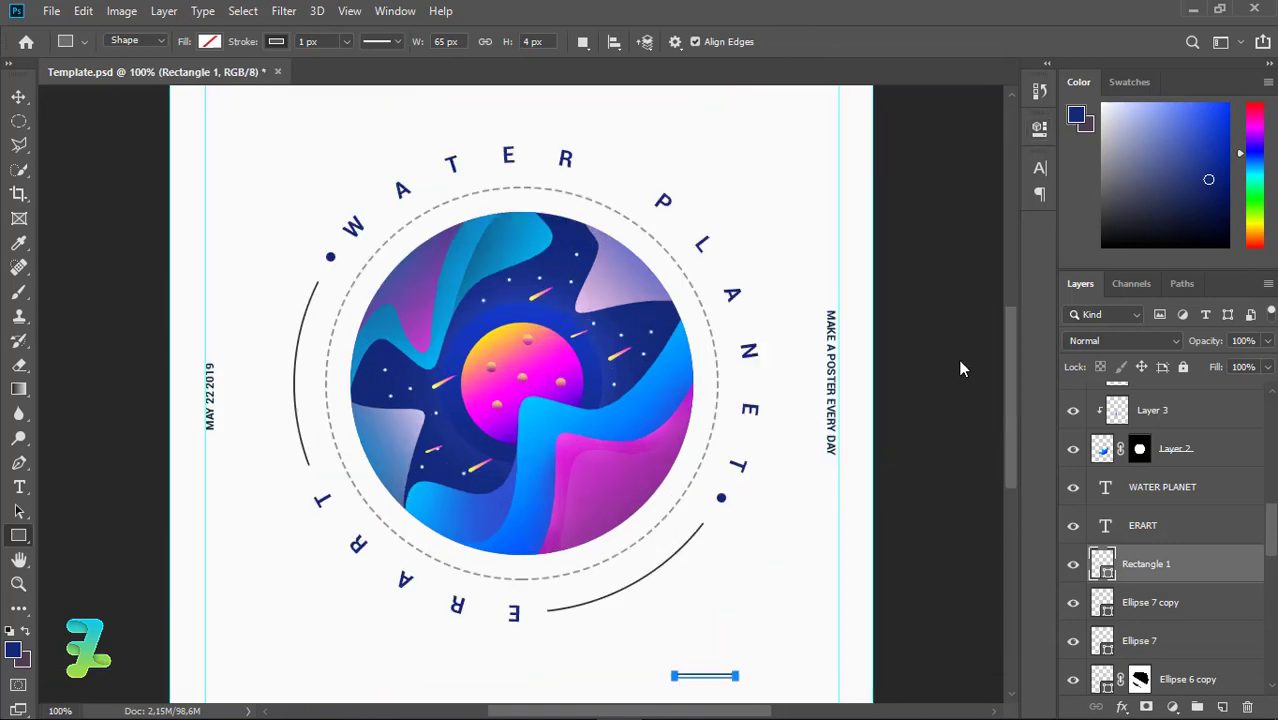
{"action": "key", "text": "ctrl+plus"}
{"action": "scroll", "coordinate": [960, 400], "scroll_direction": "down", "scroll_amount": 5}
{"action": "scroll", "coordinate": [890, 440], "scroll_direction": "down", "scroll_amount": 5}
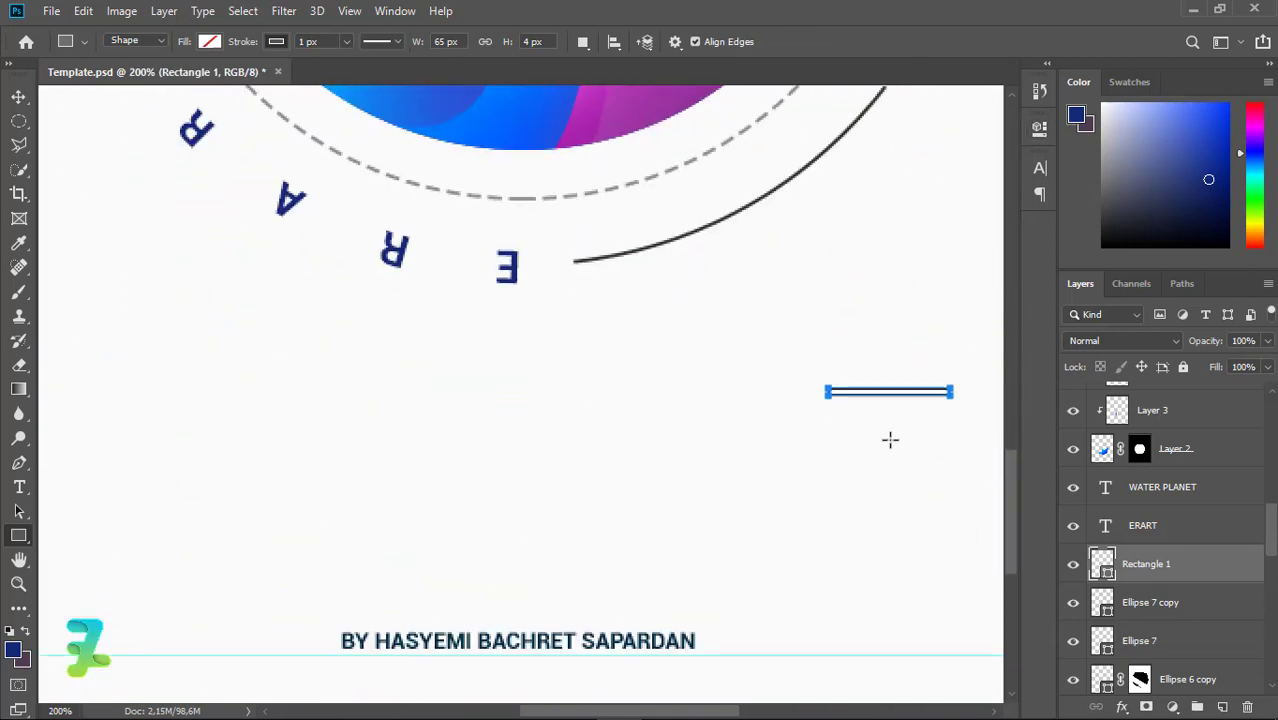
{"action": "left_click", "coordinate": [276, 41]}
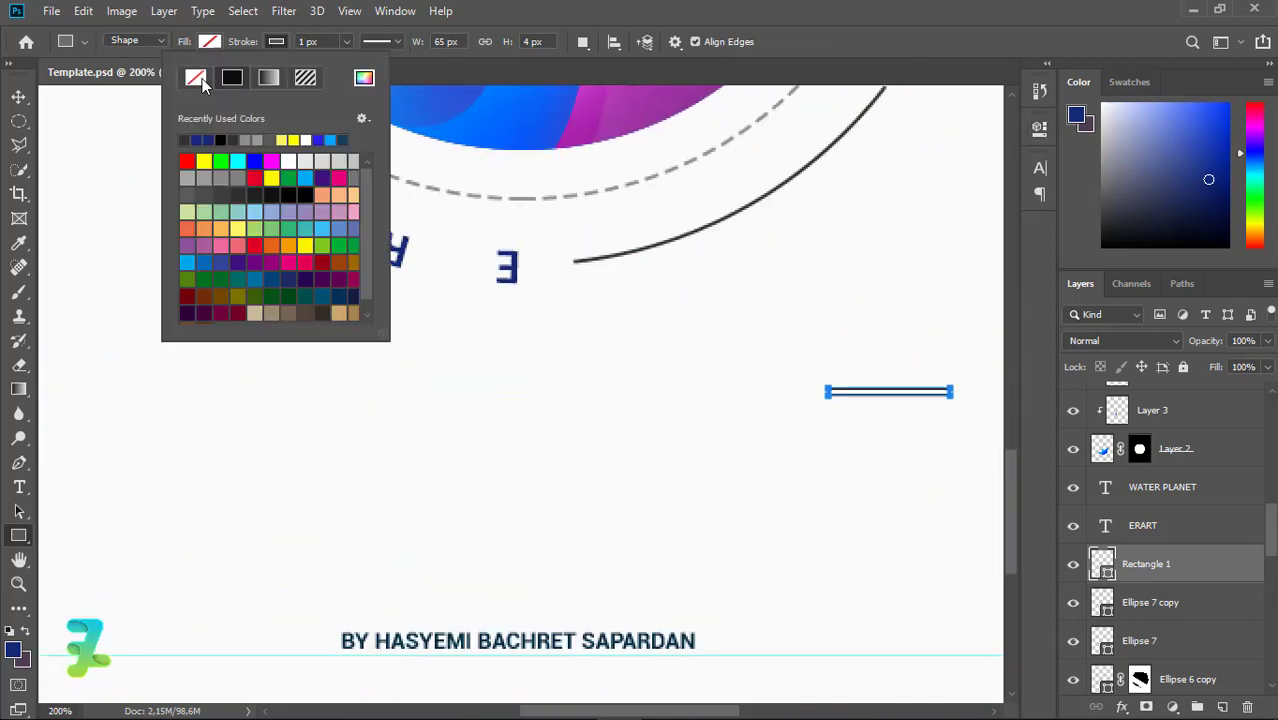
{"action": "left_click", "coordinate": [194, 77]}
{"action": "left_click", "coordinate": [209, 41]}
{"action": "left_click", "coordinate": [140, 137]}
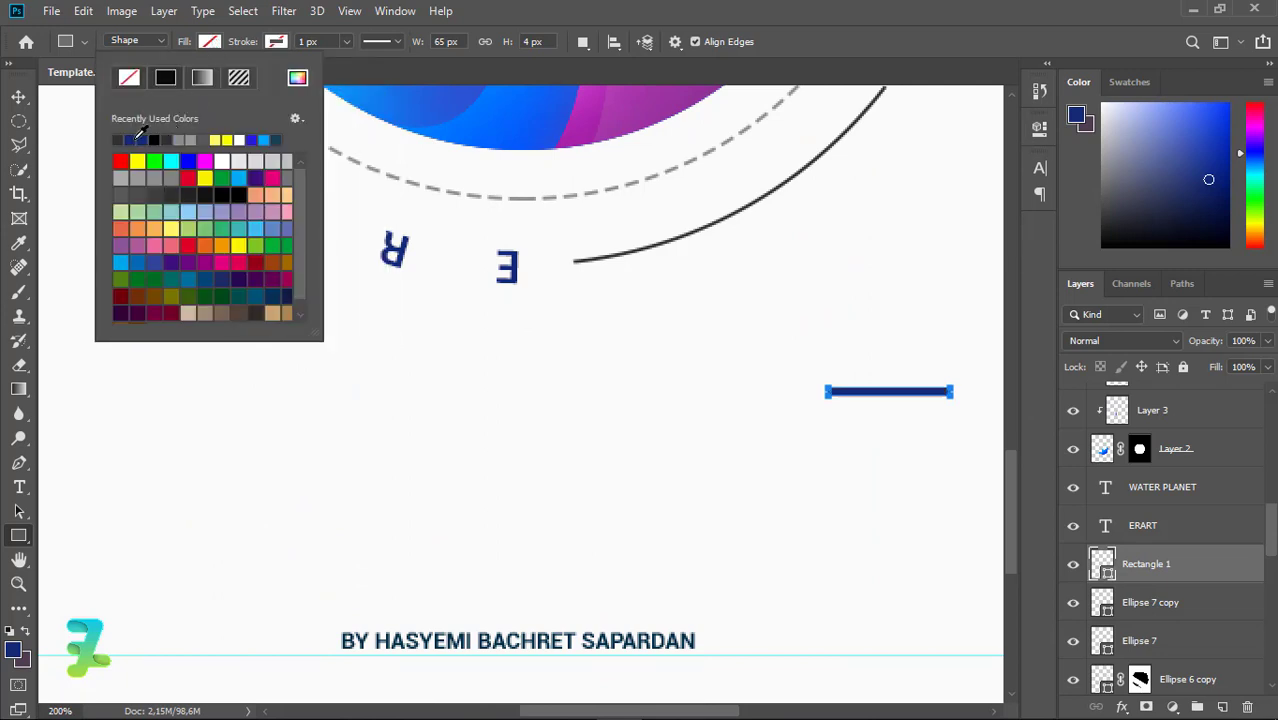
{"action": "left_click", "coordinate": [22, 97]}
Duplicate the bar, rotate the copy 90° clockwise into a cross, and tilt it 15°
{"action": "key", "text": "ctrl+j"}
{"action": "left_click", "coordinate": [83, 11]}
{"action": "mouse_move", "coordinate": [145, 438]}
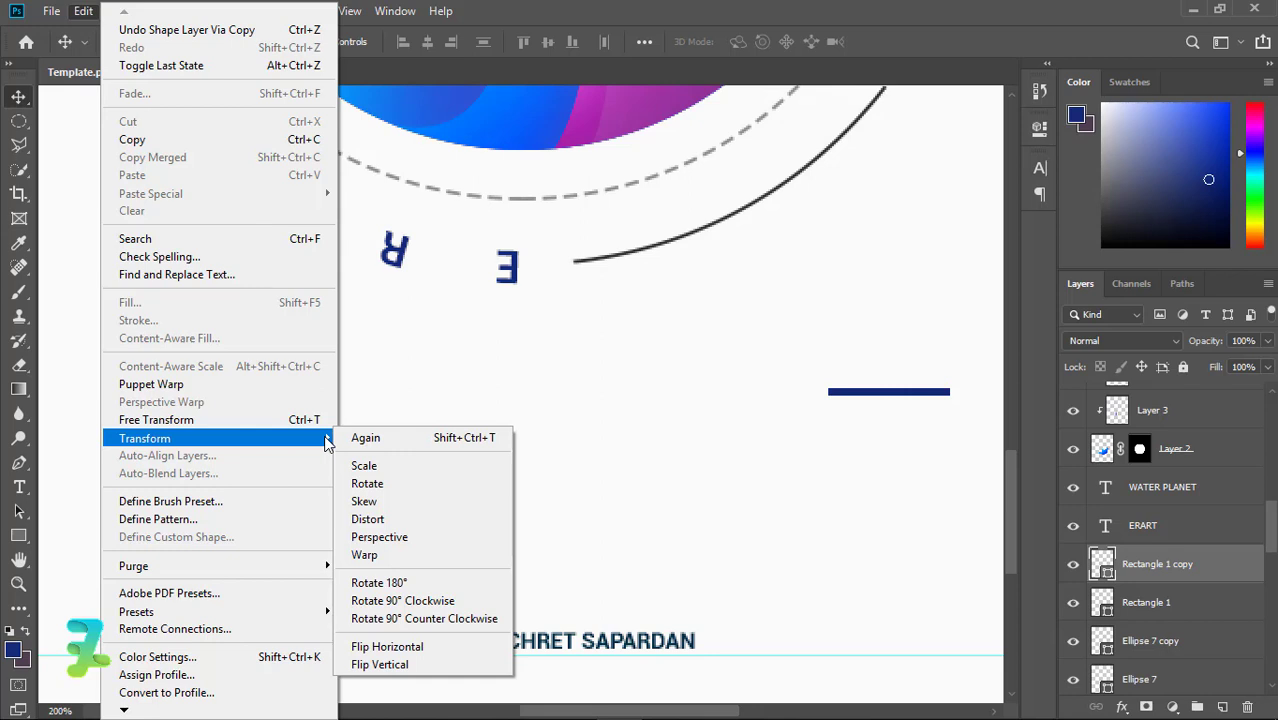
{"action": "left_click", "coordinate": [402, 600]}
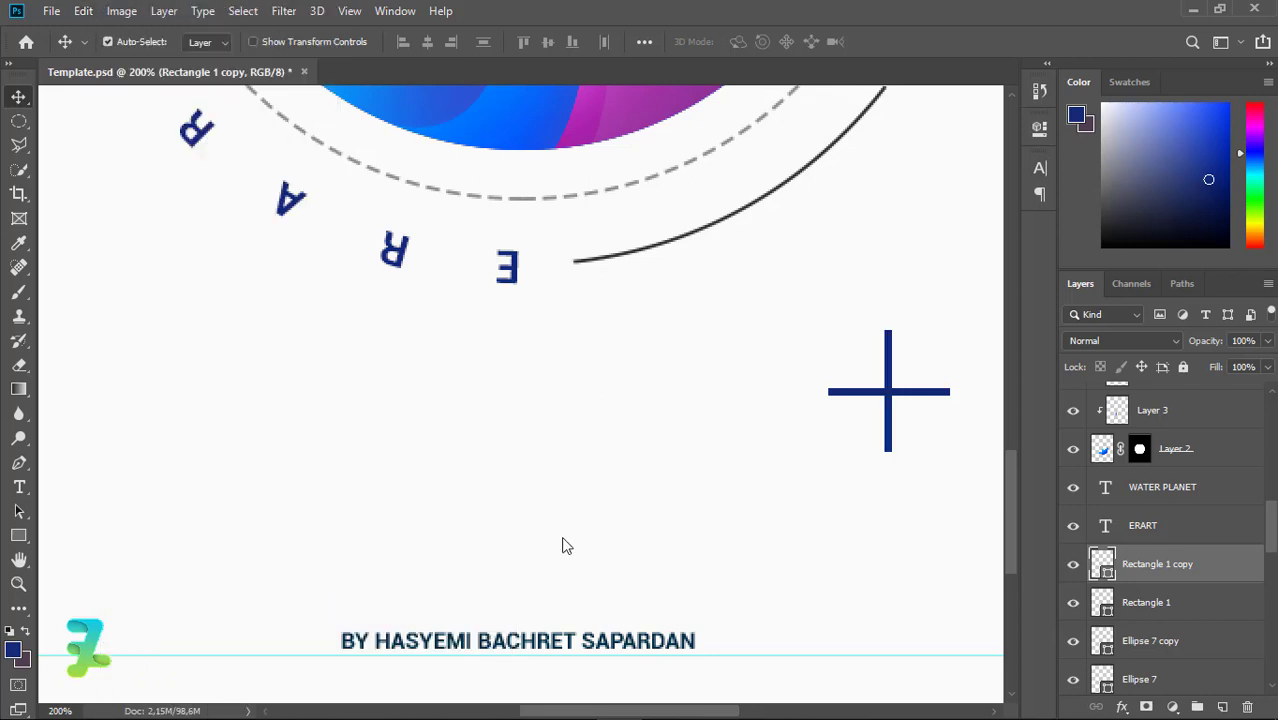
{"action": "left_click", "coordinate": [121, 11]}
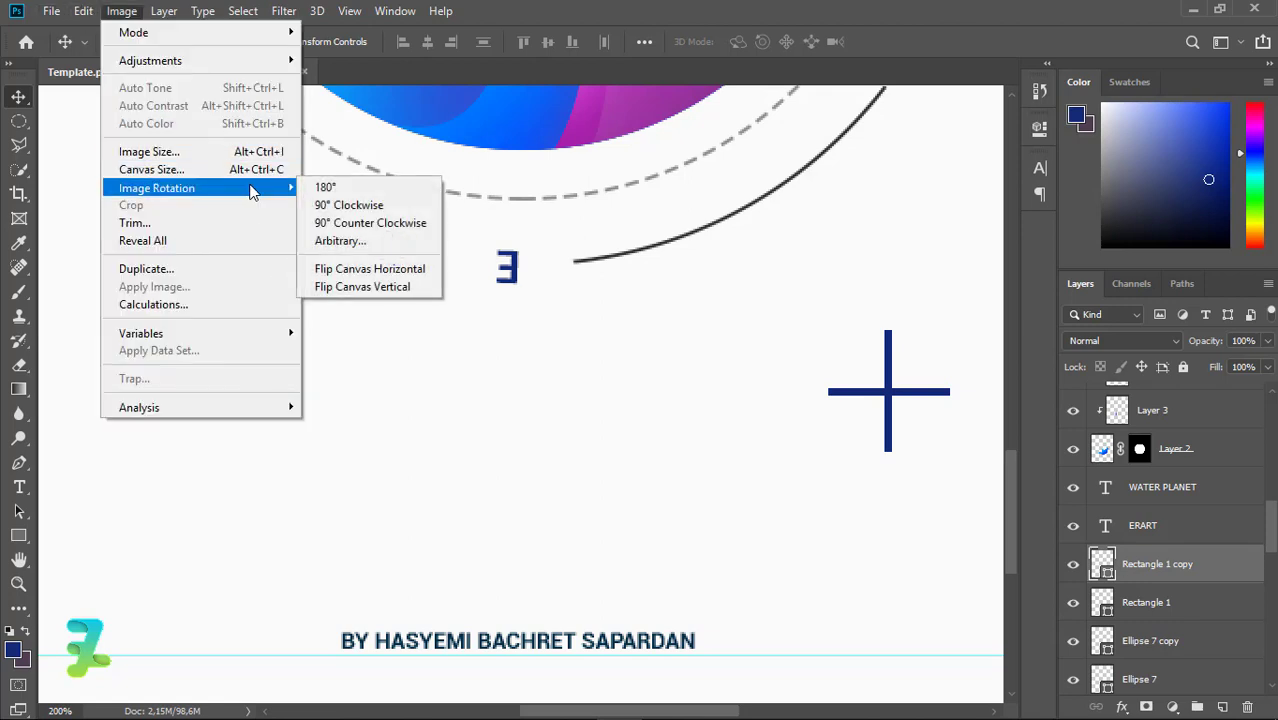
{"action": "left_click", "coordinate": [83, 11]}
{"action": "left_click", "coordinate": [380, 482]}
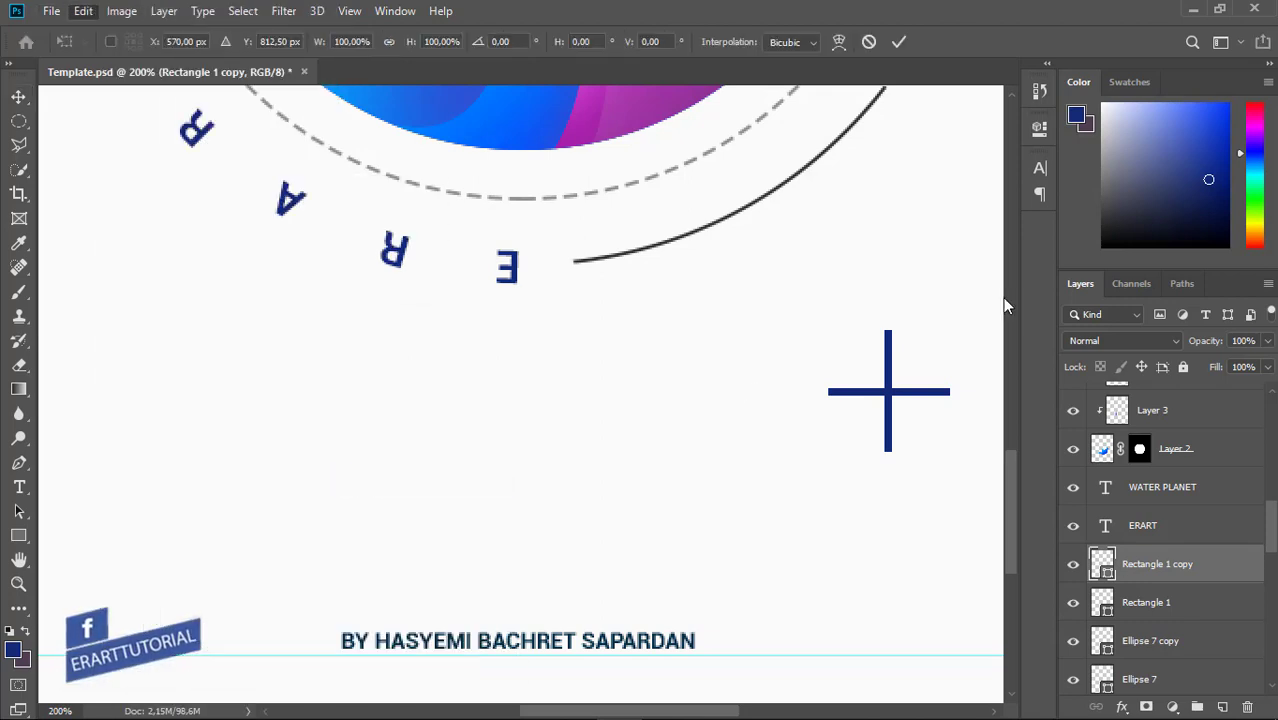
{"action": "left_click_drag", "start_coordinate": [907, 321], "coordinate": [928, 329]}
{"action": "key", "text": "Return"}
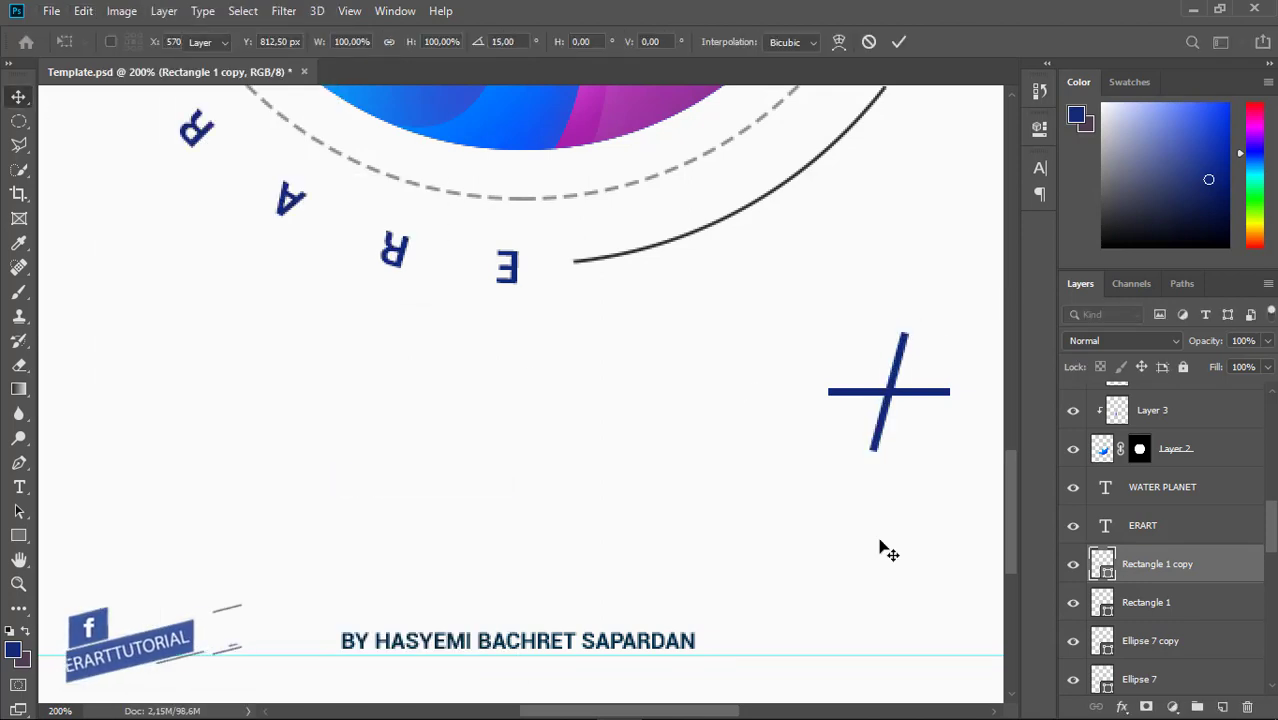
Combine both bars into a smart object, scale it to about 37%, and place it below-right of the circle
{"action": "right_click", "coordinate": [1213, 604]}
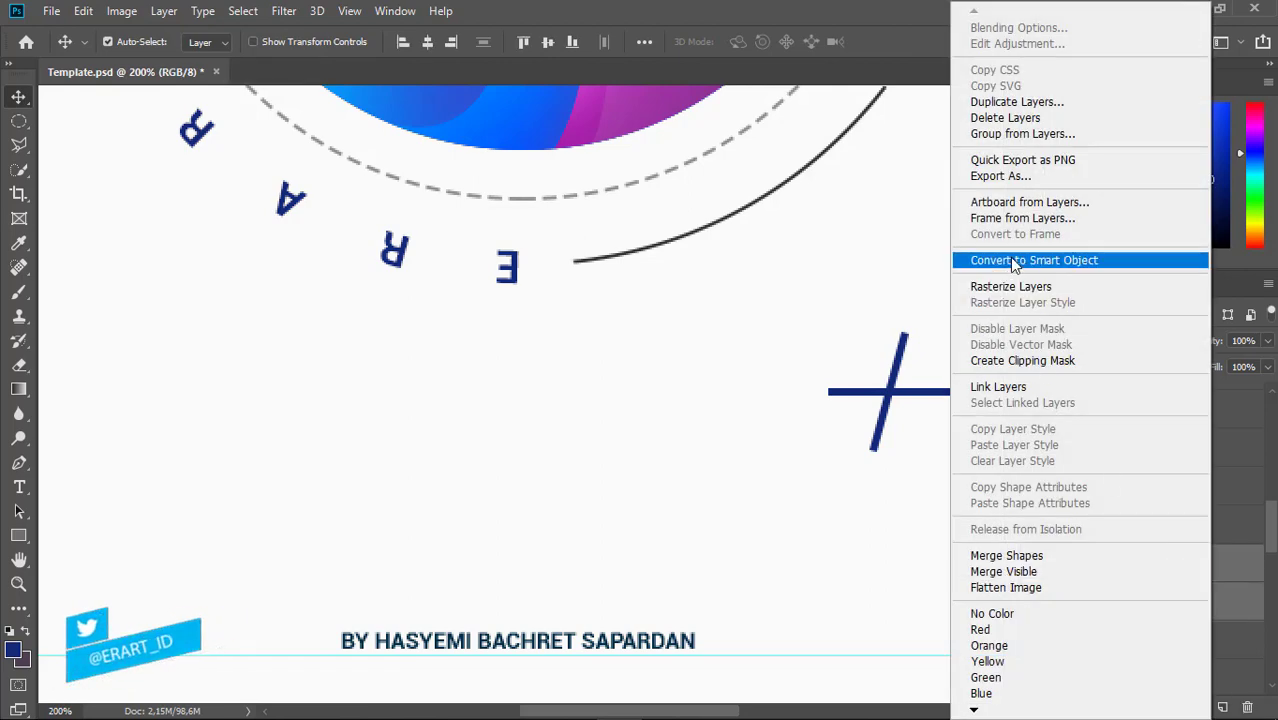
{"action": "left_click", "coordinate": [1012, 262]}
{"action": "key", "text": "ctrl+minus"}
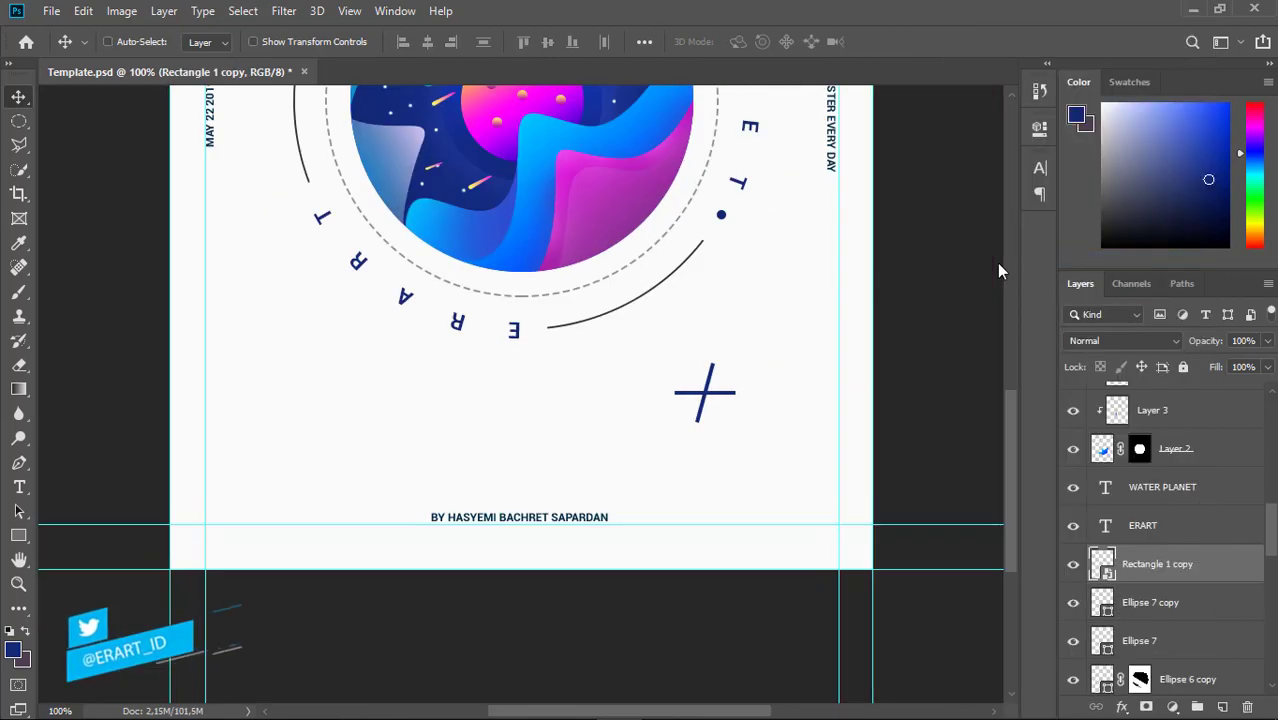
{"action": "key", "text": "ctrl+t"}
{"action": "left_click_drag", "start_coordinate": [736, 363], "coordinate": [719, 377]}
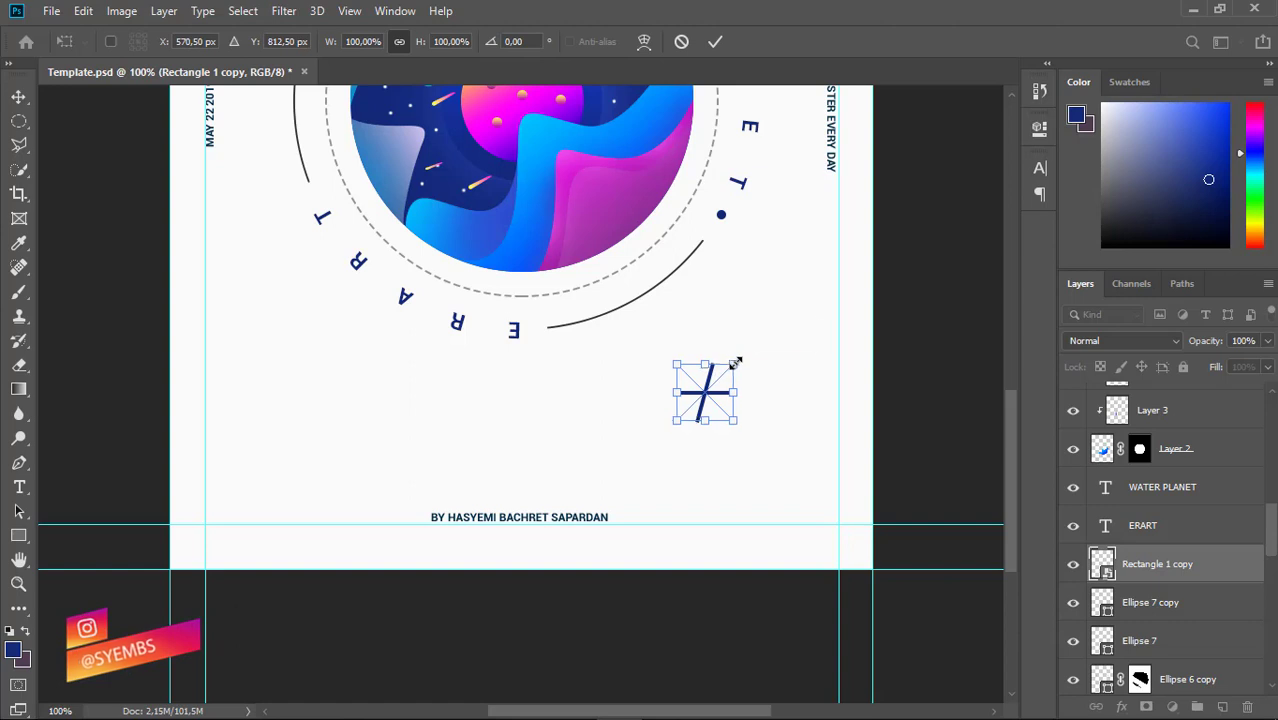
{"action": "left_click", "coordinate": [16, 96]}
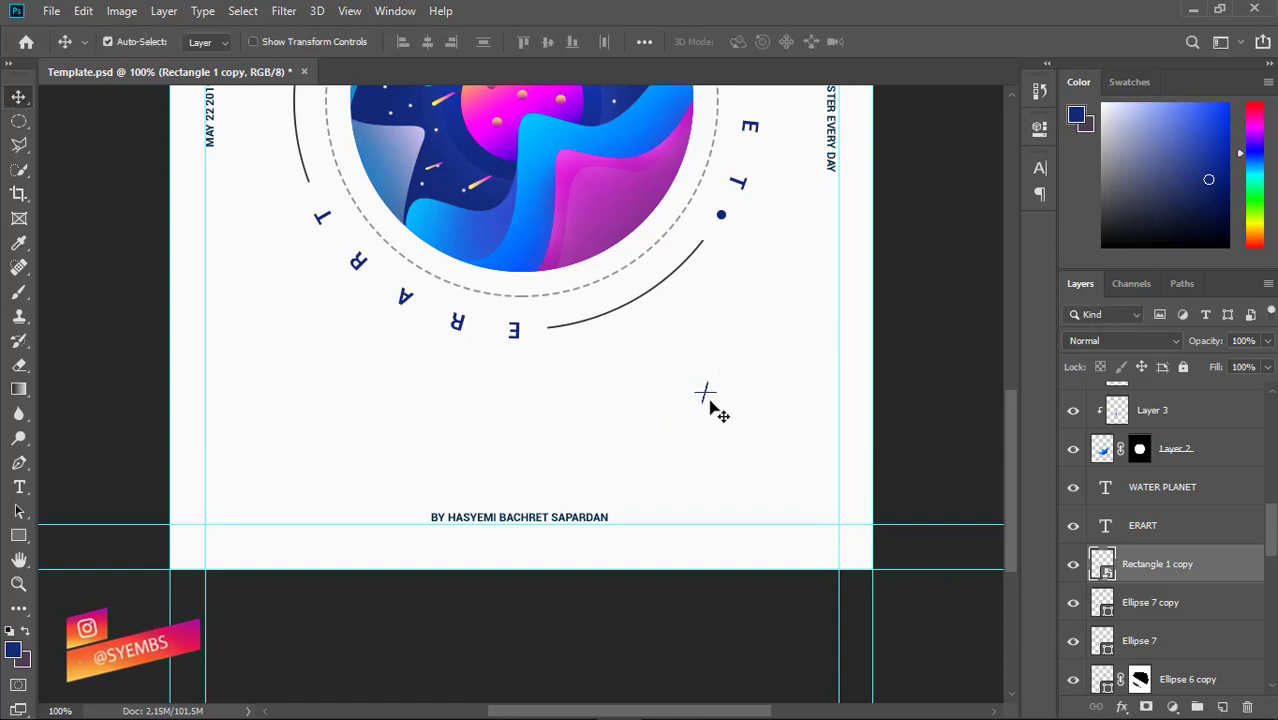
{"action": "left_click_drag", "start_coordinate": [705, 398], "coordinate": [757, 397]}
Duplicate the navy cross to the lower left of the circle
{"action": "left_click", "coordinate": [745, 393]}
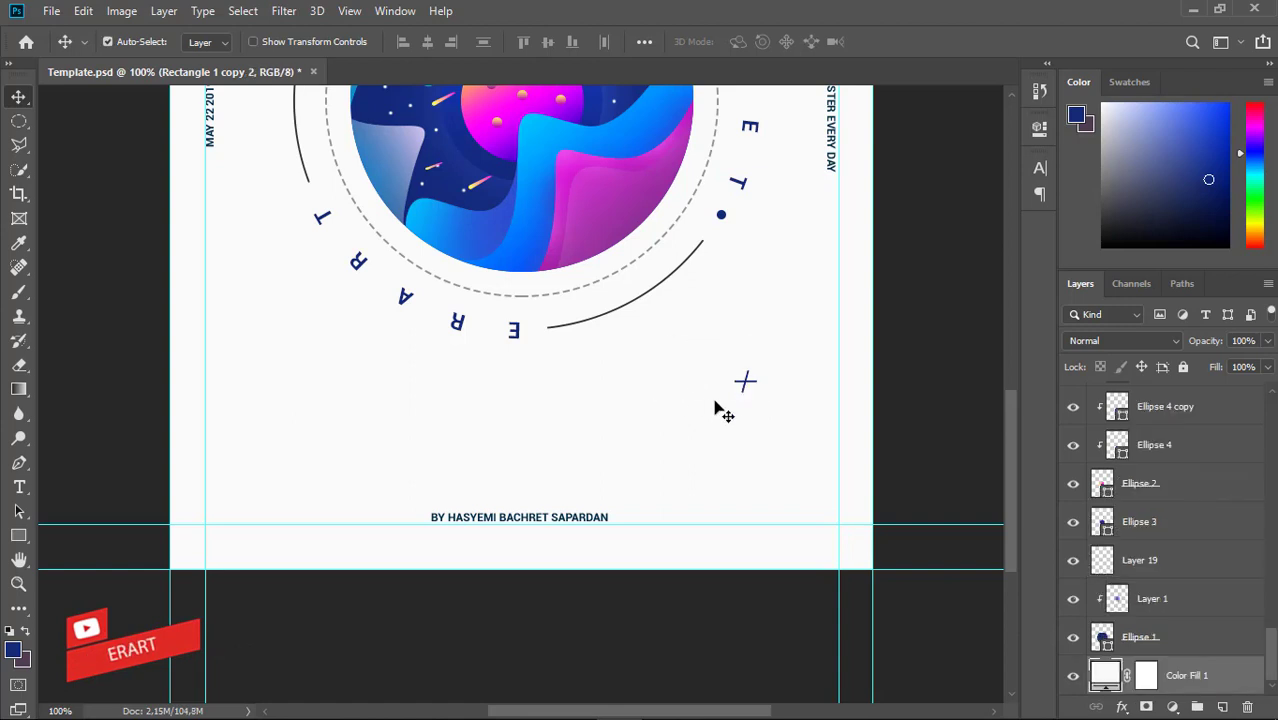
{"action": "left_click_drag", "start_coordinate": [1274, 640], "coordinate": [1272, 575]}
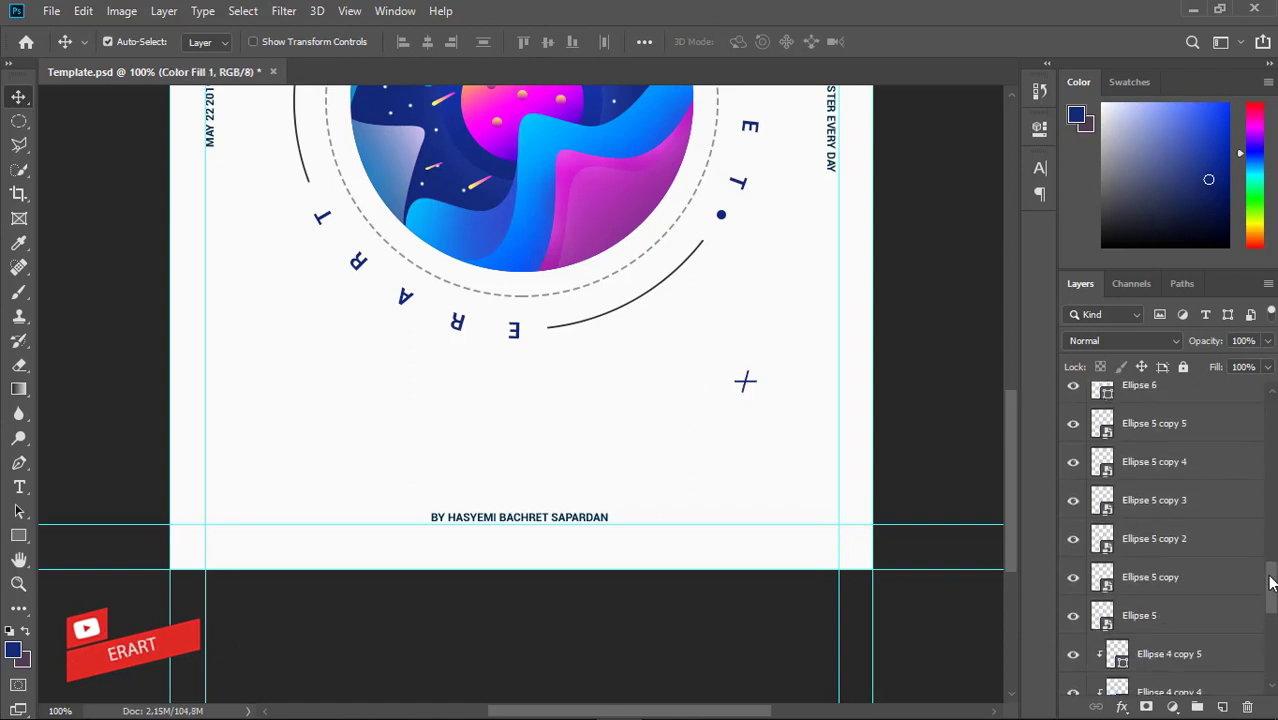
{"action": "mouse_move", "coordinate": [745, 383]}
{"action": "left_mouse_down"}
{"action": "mouse_move", "coordinate": [290, 383]}
{"action": "mouse_move", "coordinate": [273, 343]}
{"action": "left_mouse_up"}
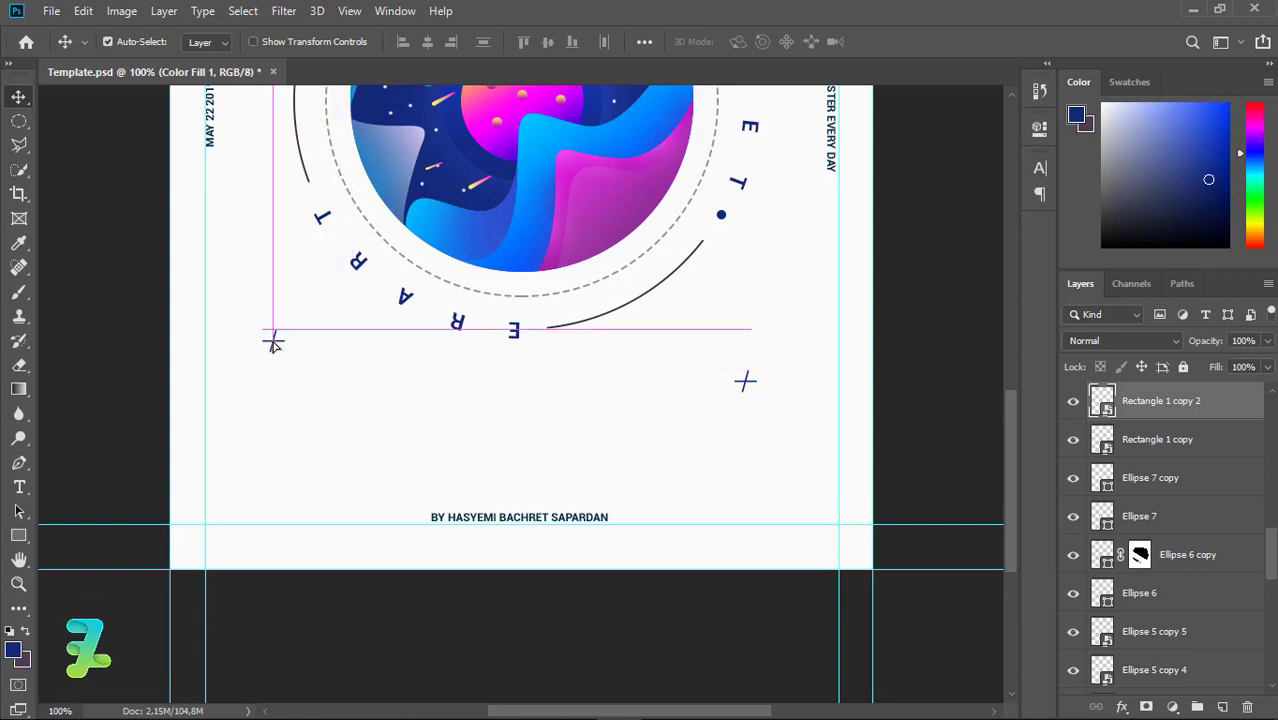
{"action": "key", "text": "ctrl+minus"}
{"action": "key", "text": "ctrl+minus"}
{"action": "key", "text": "ctrl+plus"}
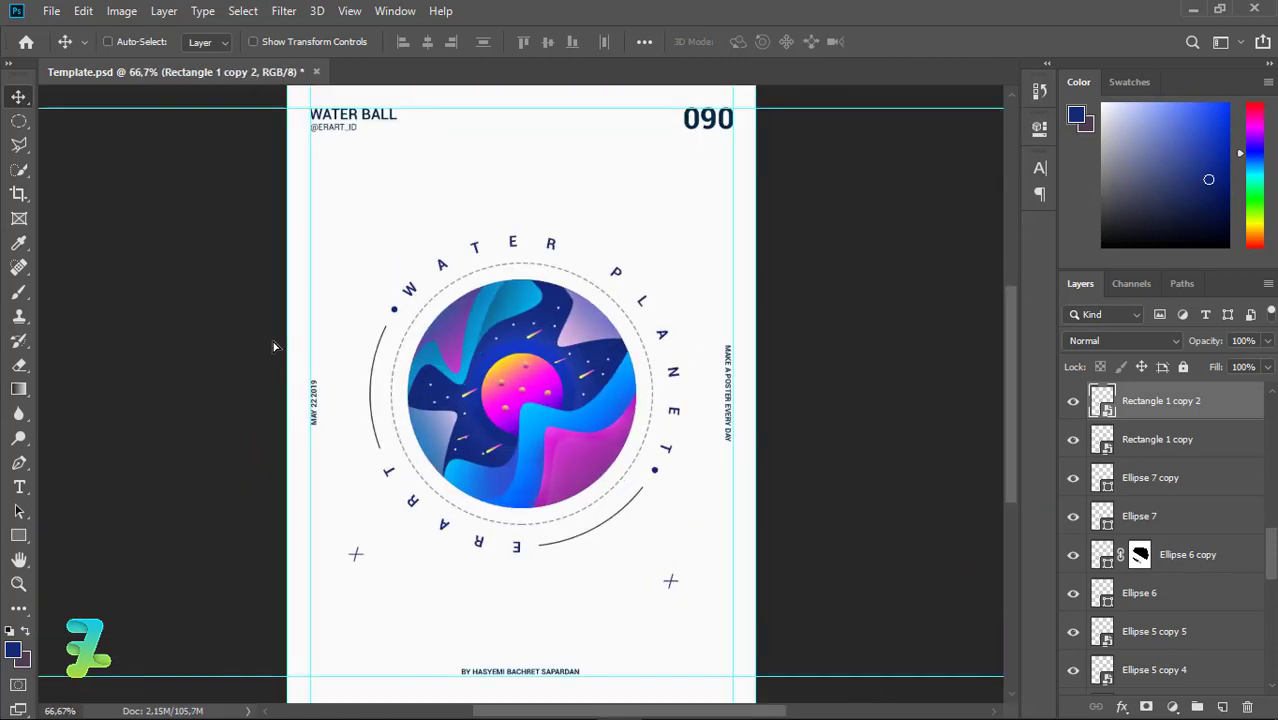
Add more cross copies at the upper left and upper right of the circle
{"action": "left_click_drag", "start_coordinate": [284, 488], "coordinate": [288, 488]}
{"action": "left_click", "coordinate": [358, 558]}
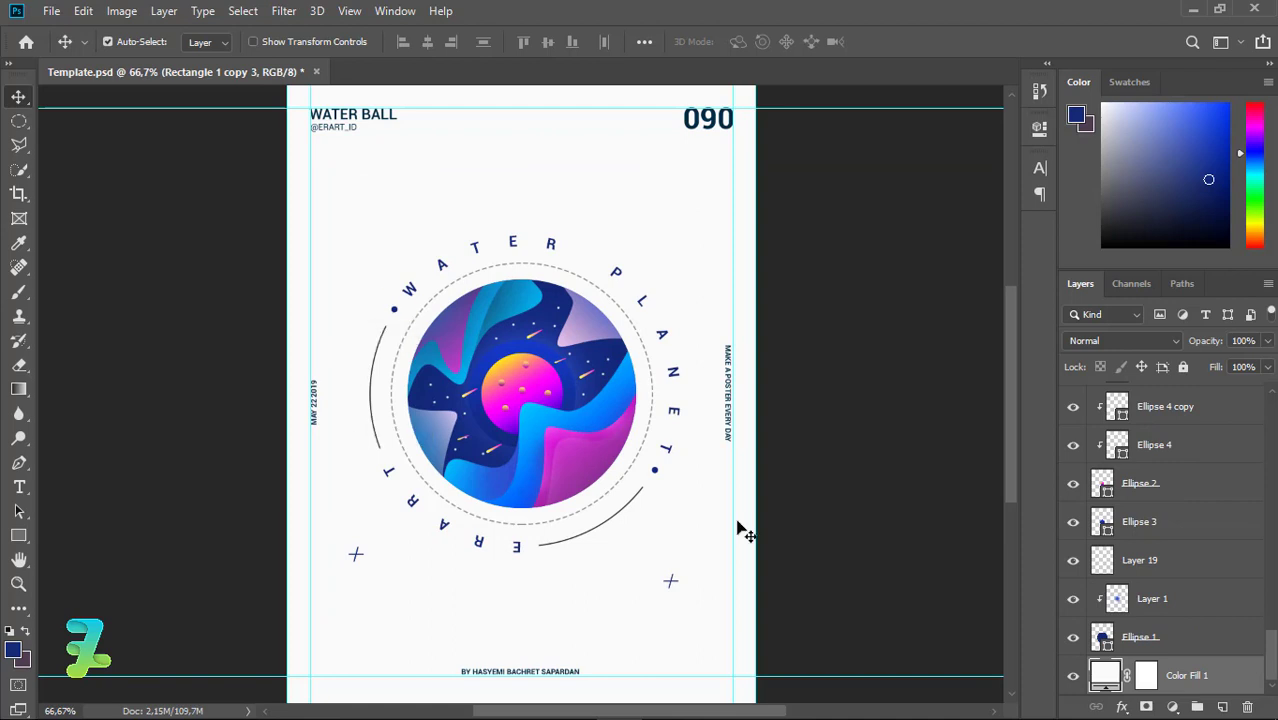
{"action": "left_click_drag", "start_coordinate": [358, 558], "coordinate": [371, 200]}
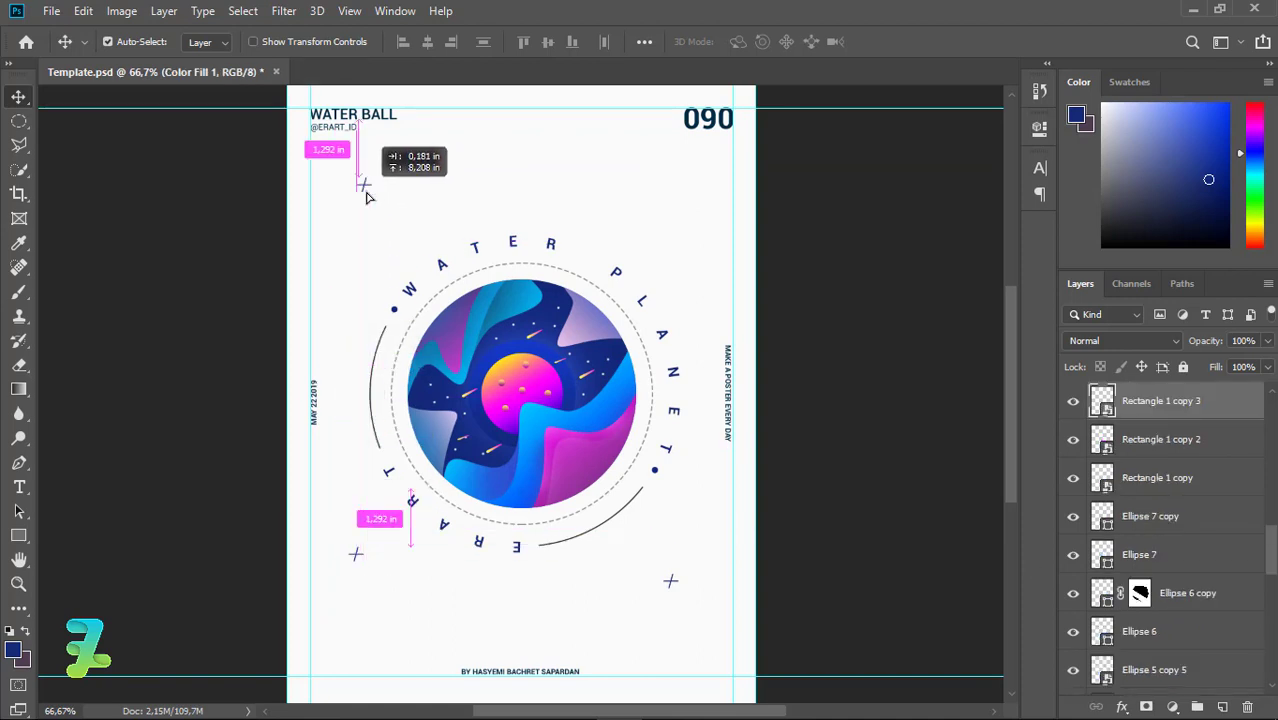
{"action": "left_click_drag", "start_coordinate": [371, 201], "coordinate": [704, 234]}
{"action": "left_click", "coordinate": [20, 536]}
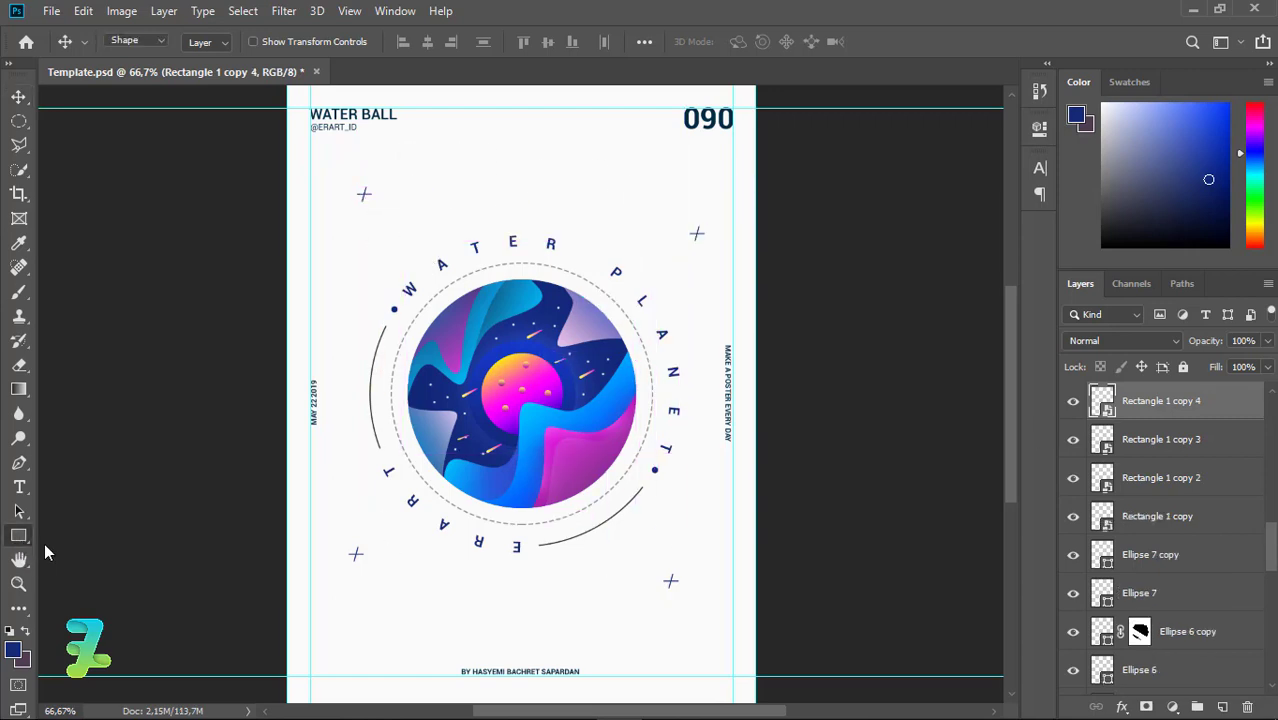
{"action": "right_click", "coordinate": [20, 536]}
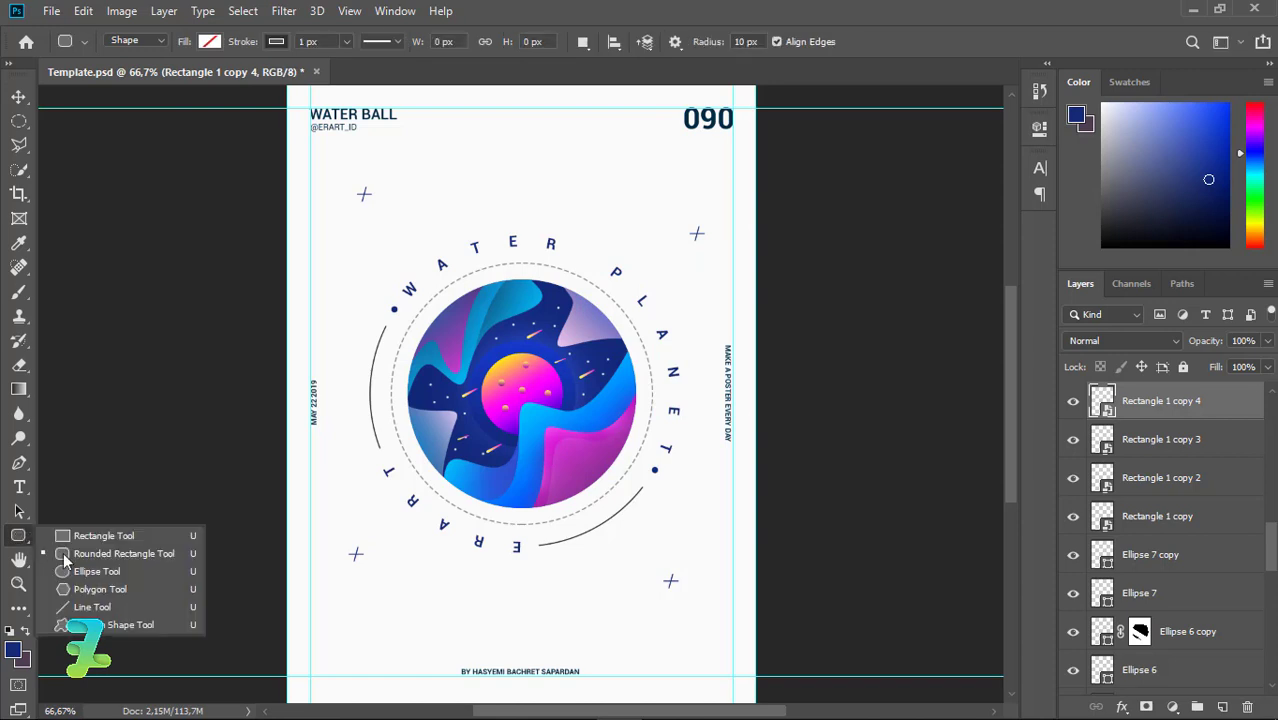
{"action": "left_click", "coordinate": [100, 552]}
Draw two small dots above and below the circle on Ellipse 8, with navy fill and no stroke
{"action": "left_click", "coordinate": [1224, 707]}
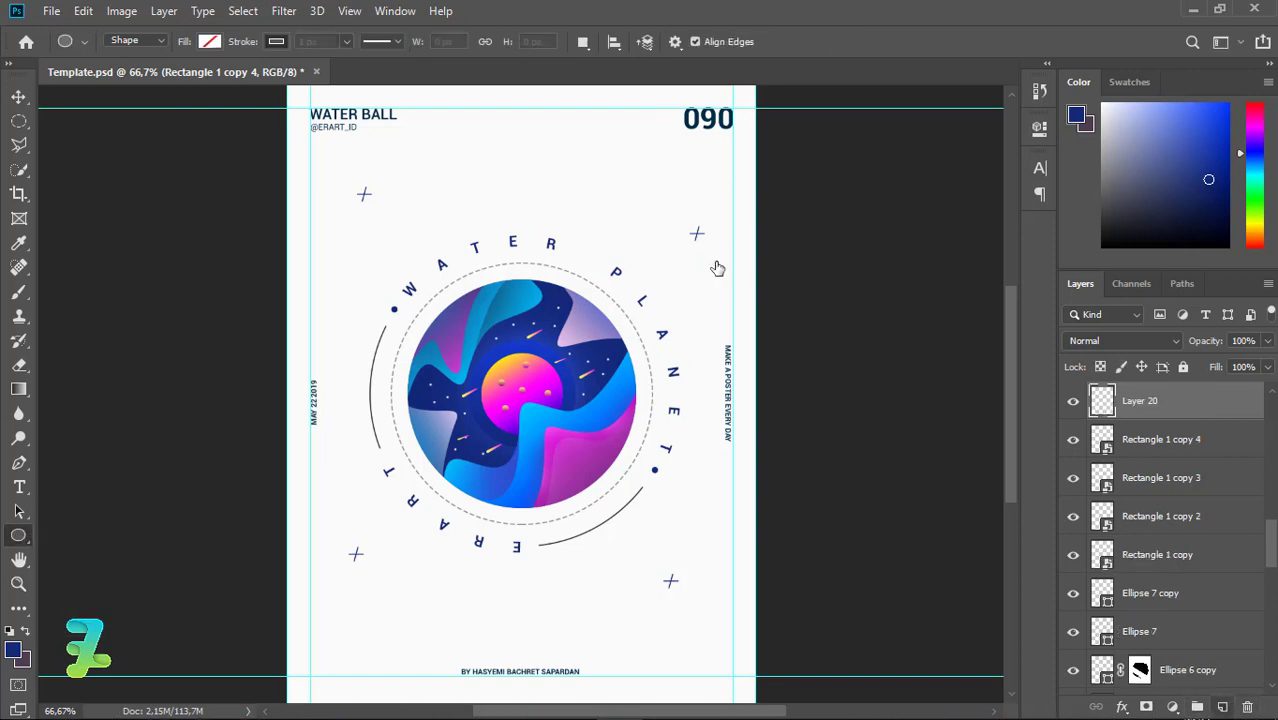
{"action": "left_click_drag", "start_coordinate": [645, 150], "coordinate": [657, 163]}
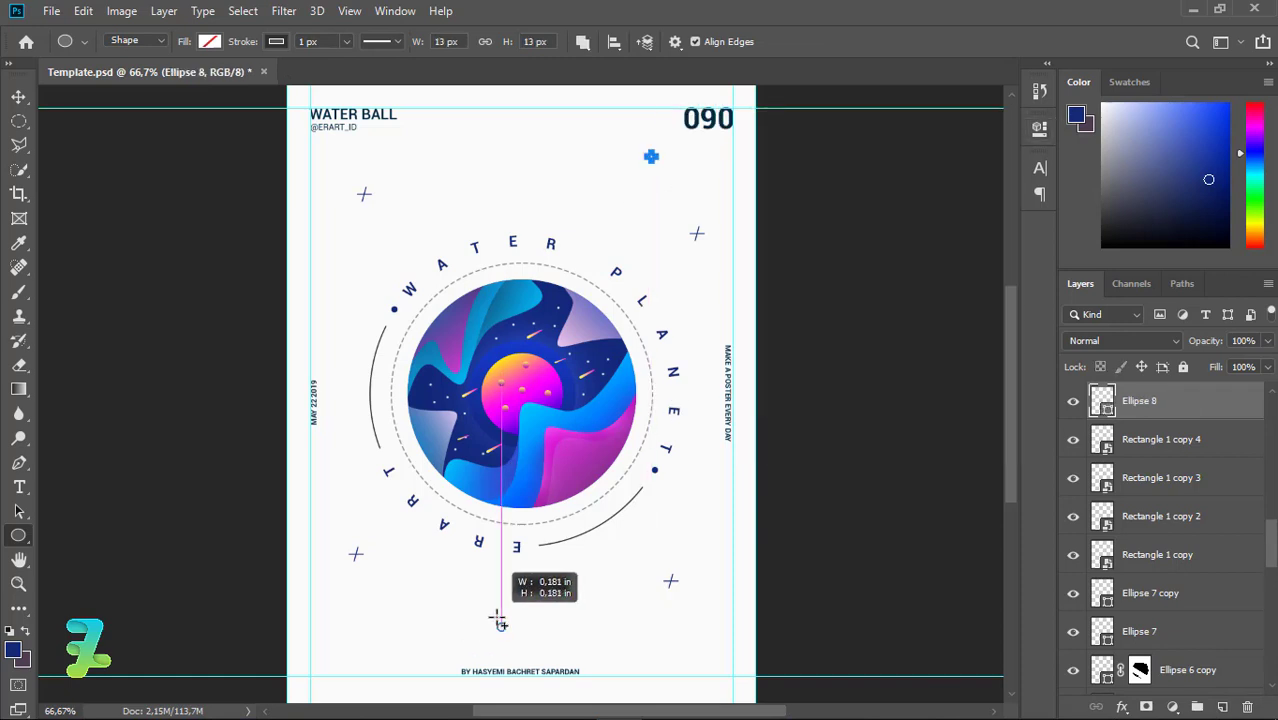
{"action": "left_click_drag", "start_coordinate": [506, 633], "coordinate": [502, 628]}
{"action": "key", "text": "v"}
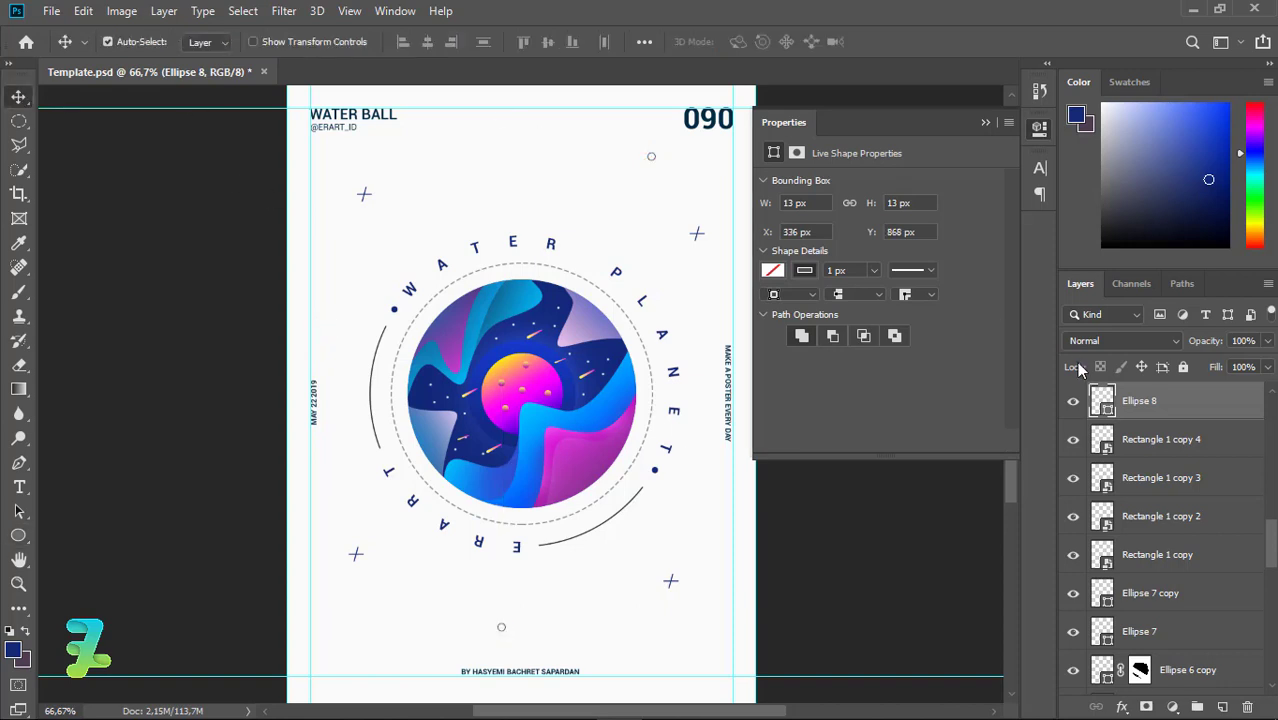
{"action": "left_click", "coordinate": [18, 535]}
{"action": "left_click", "coordinate": [210, 42]}
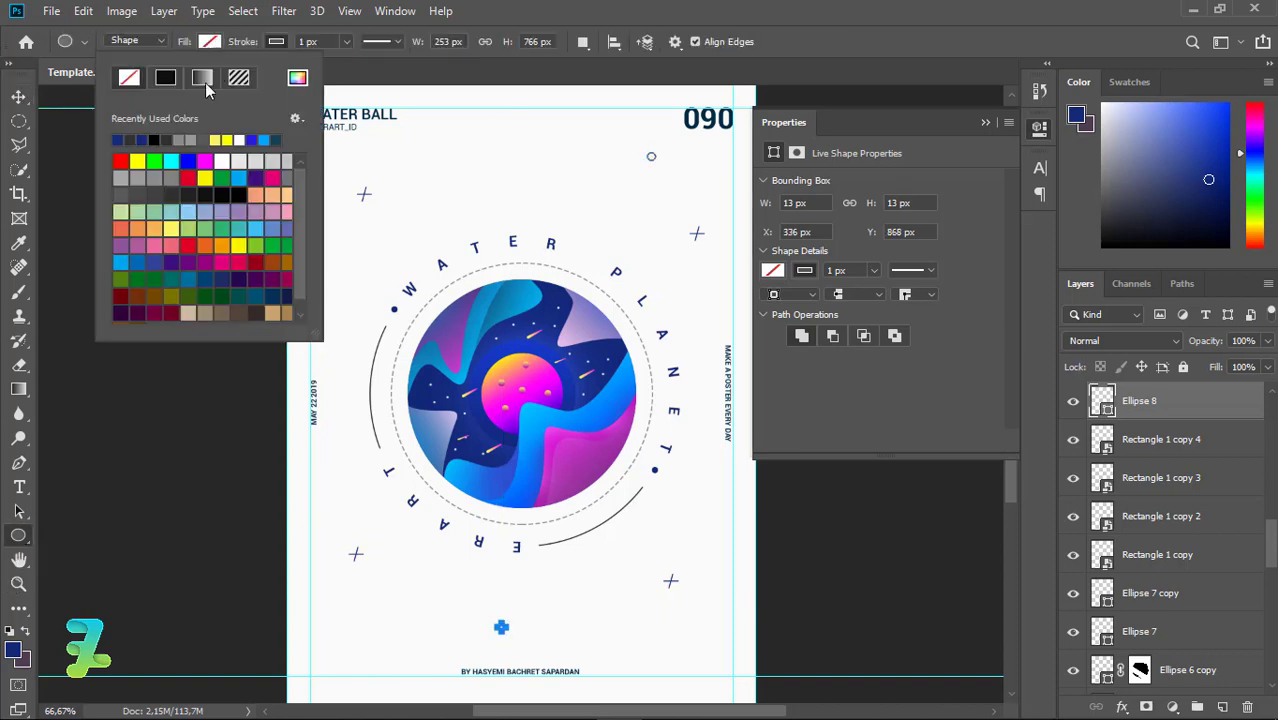
{"action": "left_click", "coordinate": [276, 42]}
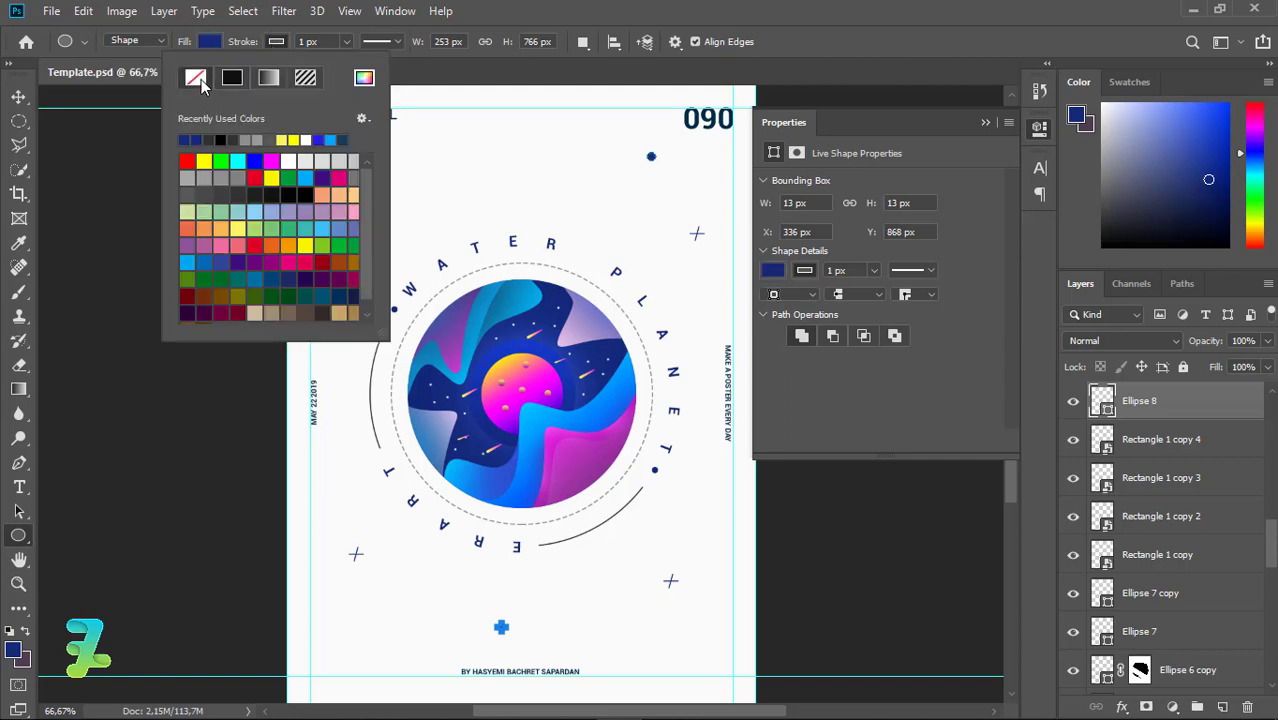
{"action": "left_click", "coordinate": [18, 95]}
{"action": "key", "text": "v"}
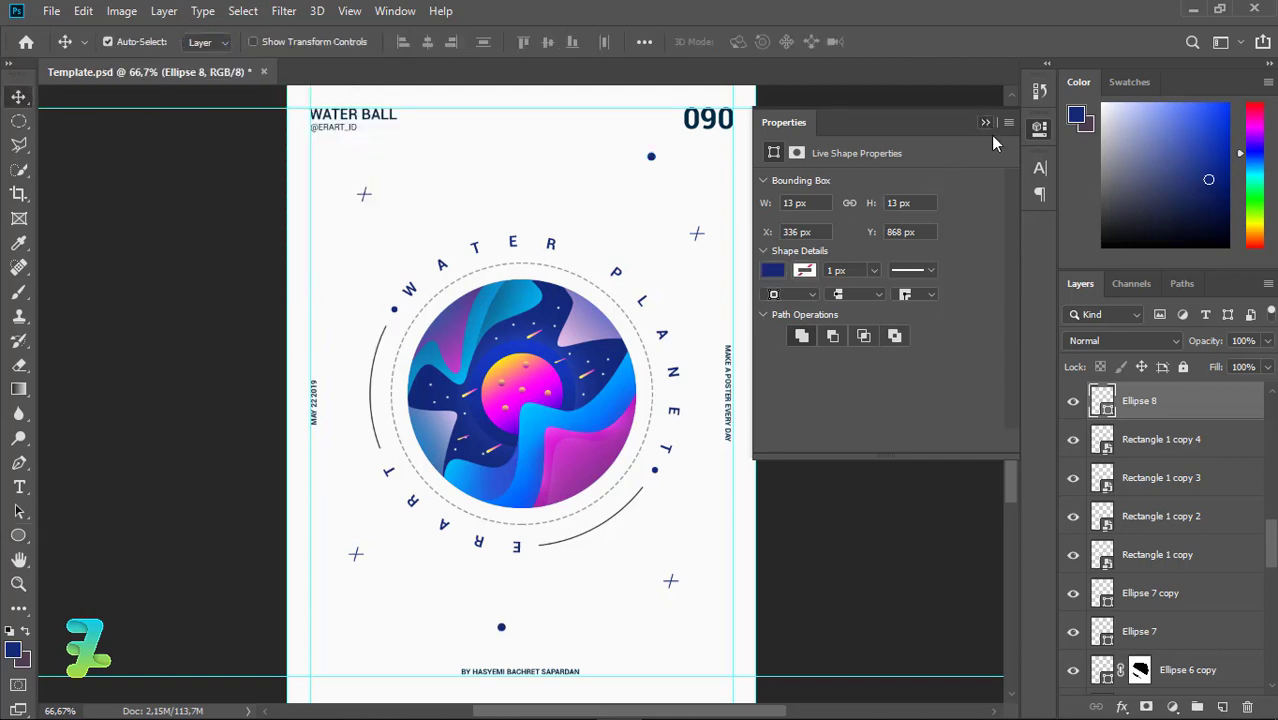
{"action": "left_click", "coordinate": [985, 122]}
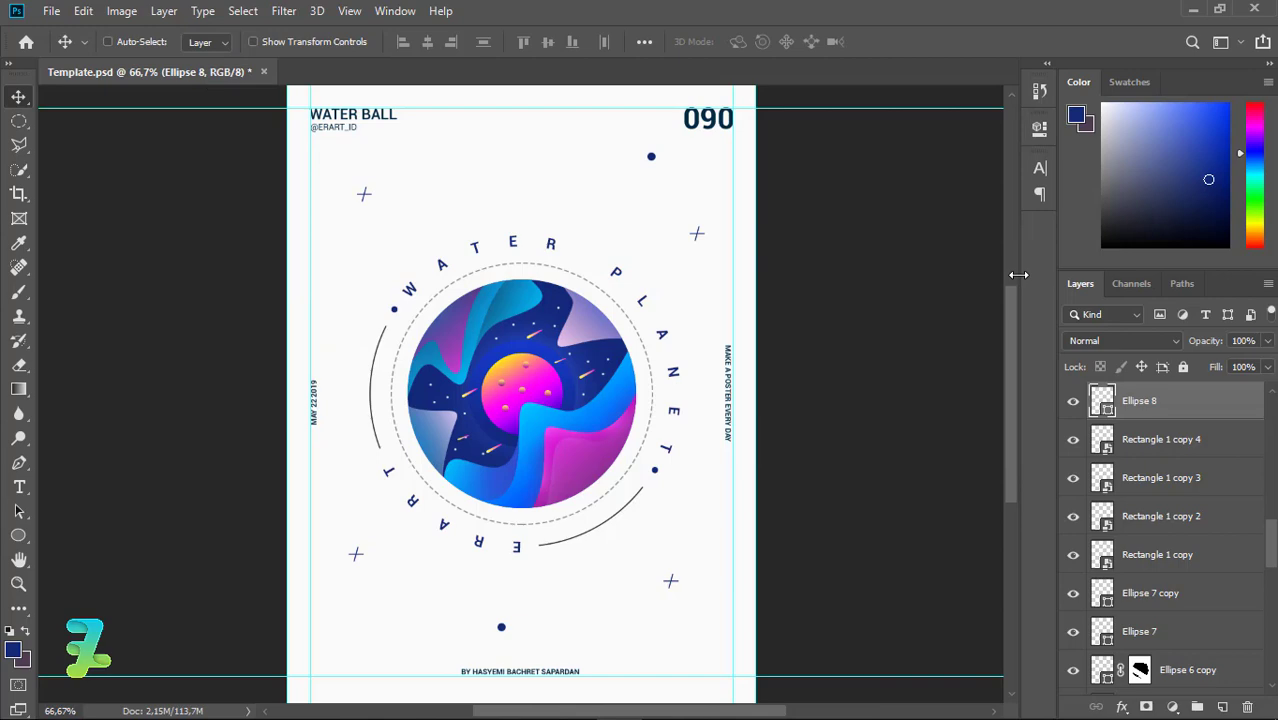
{"action": "key", "text": "ctrl+minus"}
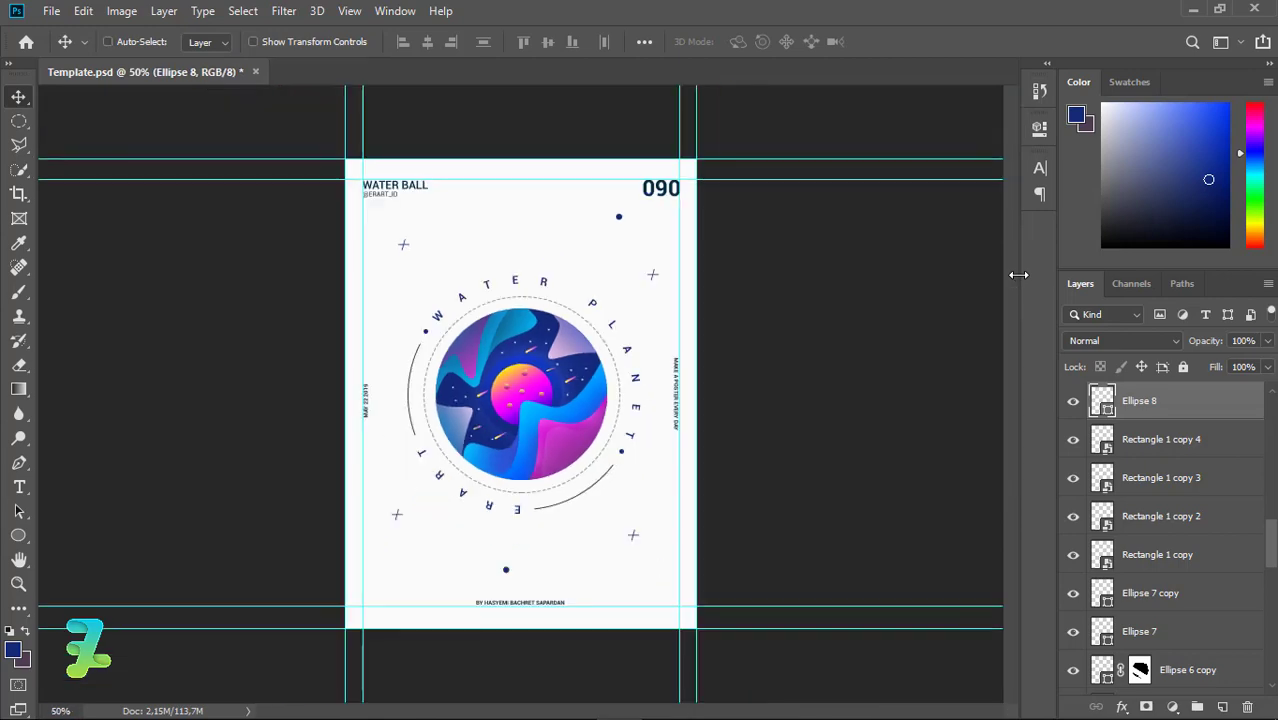